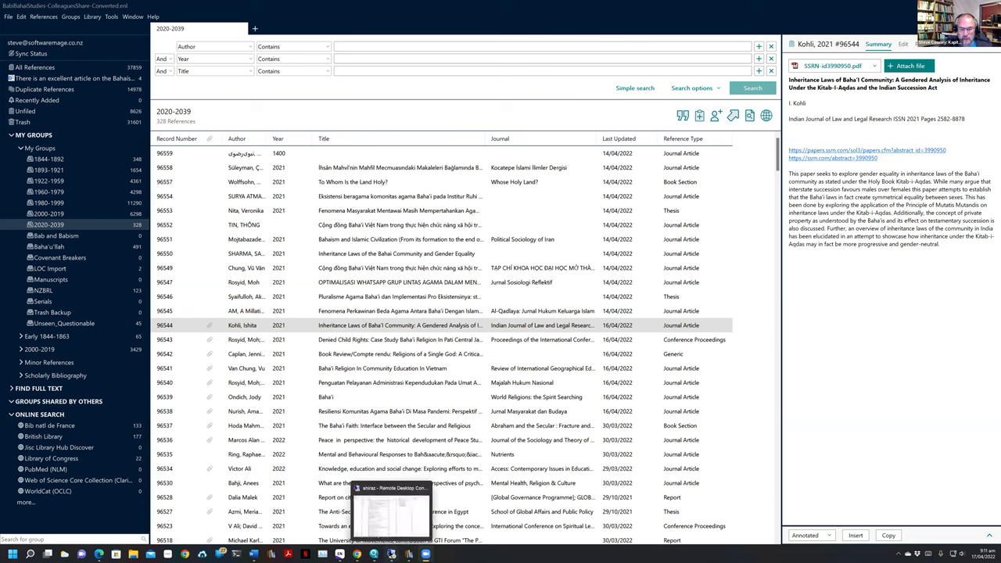
Switch to Zotero on the remote desktop, shrink its window and open the PDF of "At the Crossroads of Translation and History-Writing".
{"action": "left_click", "coordinate": [392, 553]}
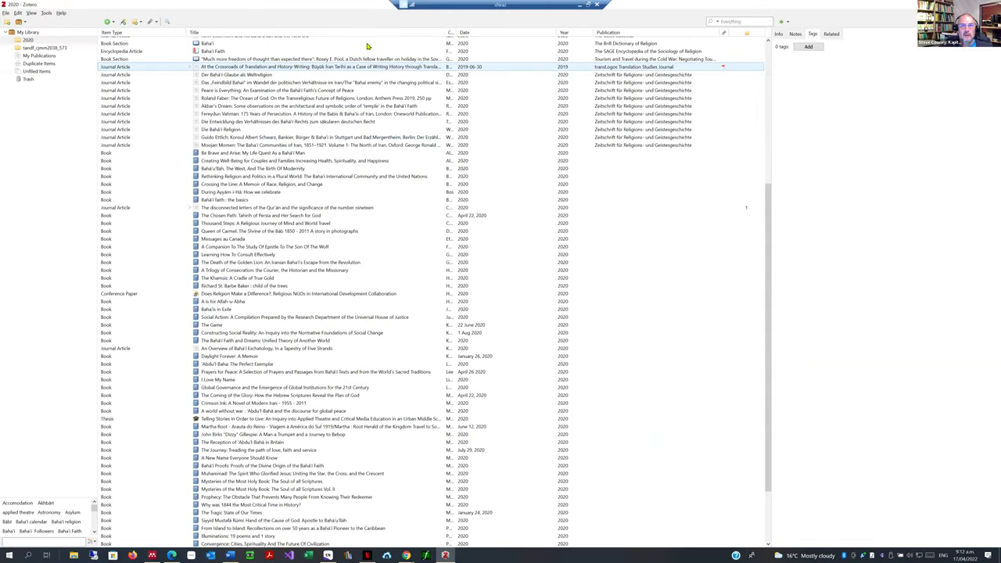
{"action": "key", "text": "super+Down"}
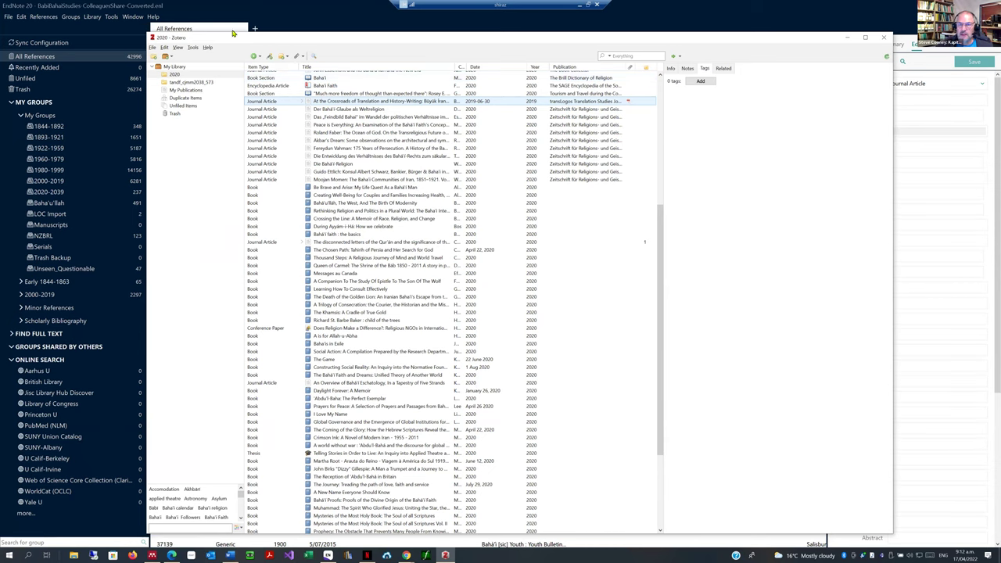
{"action": "left_click_drag", "start_coordinate": [311, 34], "coordinate": [291, 30]}
{"action": "left_click_drag", "start_coordinate": [381, 114], "coordinate": [347, 87]}
{"action": "double_click", "coordinate": [346, 84]}
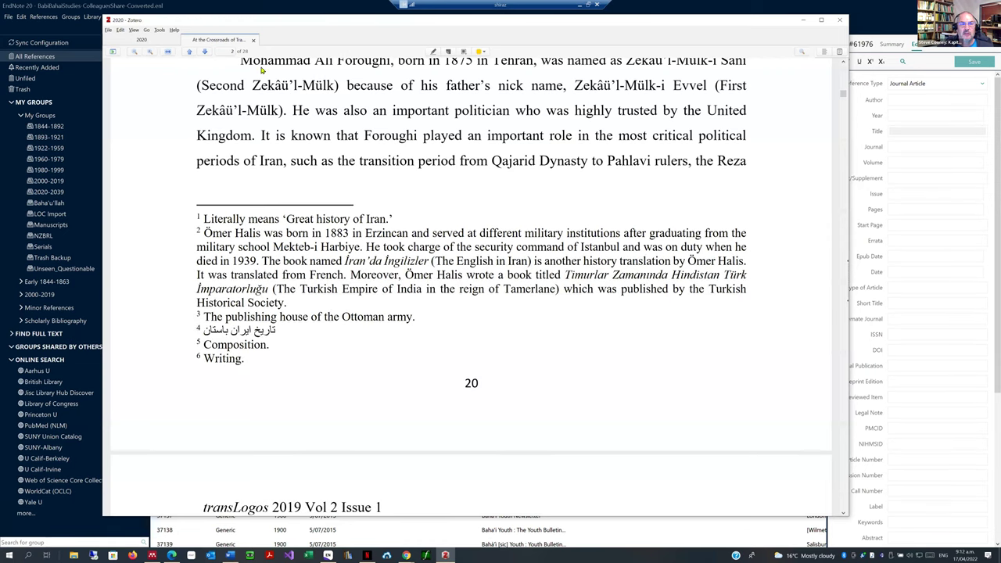
Return to the 2020 collection and review the selected article's bibliographic information, including its abstract and journal abbreviation.
{"action": "left_click", "coordinate": [150, 41]}
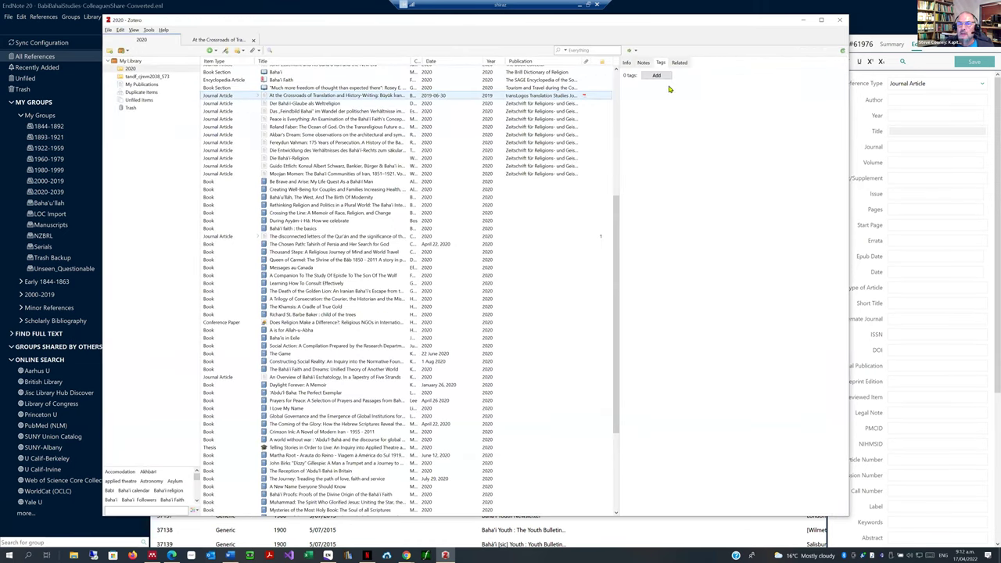
{"action": "left_click", "coordinate": [626, 63]}
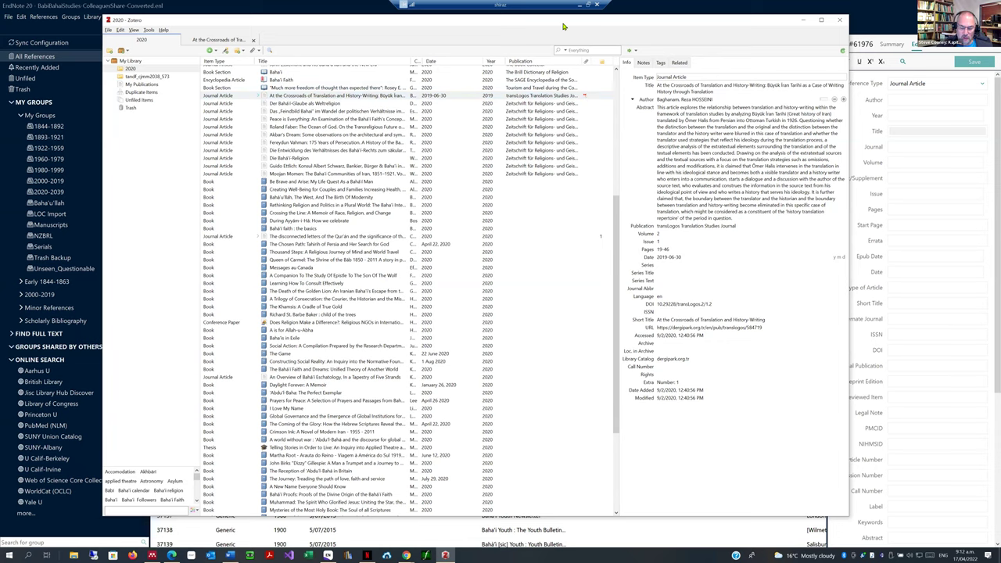
{"action": "mouse_move", "coordinate": [562, 27]}
{"action": "left_mouse_down"}
{"action": "mouse_move", "coordinate": [586, 25]}
{"action": "mouse_move", "coordinate": [562, 27]}
{"action": "left_mouse_up"}
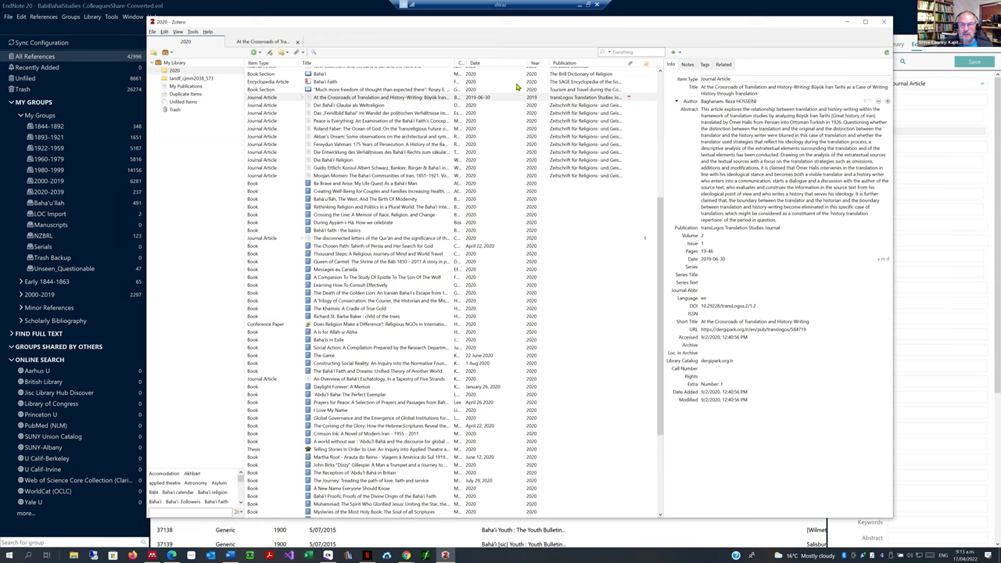
{"action": "left_click_drag", "start_coordinate": [504, 26], "coordinate": [512, 29]}
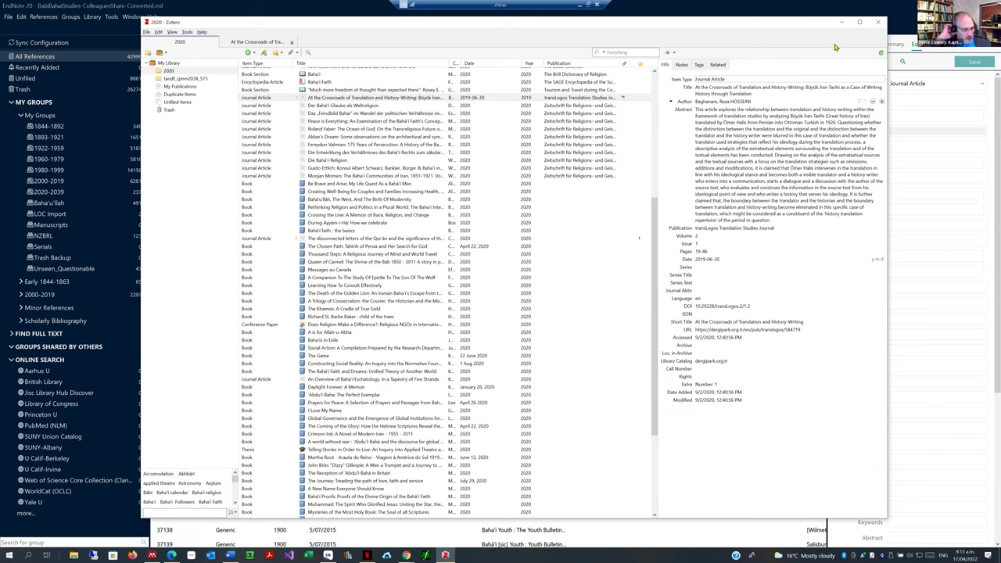
{"action": "left_click", "coordinate": [832, 140]}
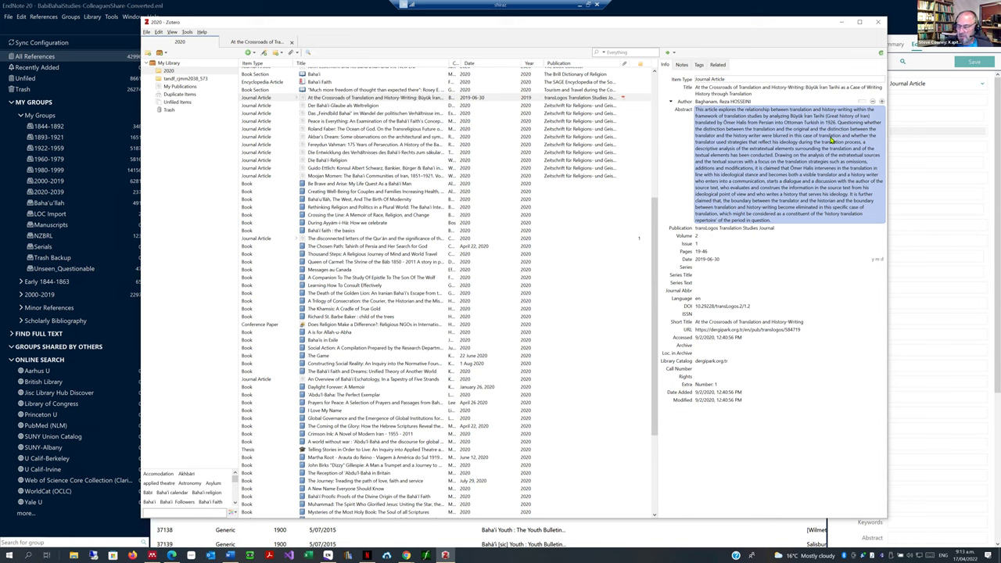
{"action": "left_click", "coordinate": [700, 291]}
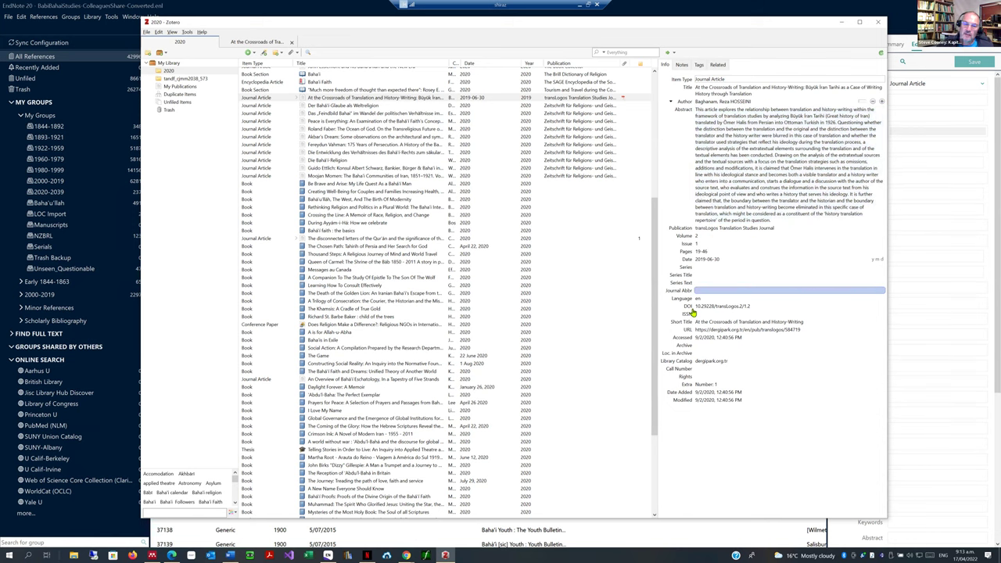
{"action": "left_click", "coordinate": [718, 216]}
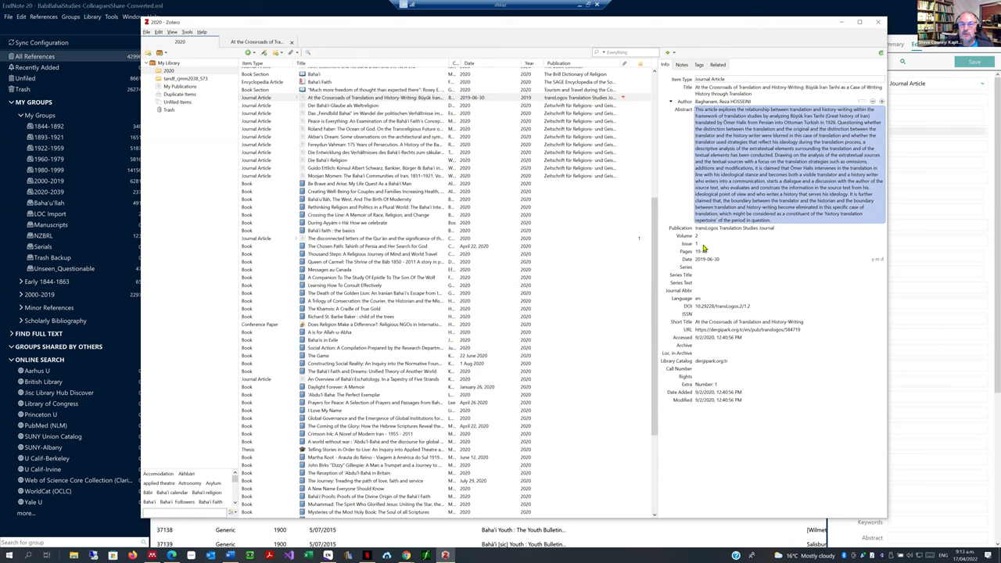
{"action": "left_click", "coordinate": [669, 212]}
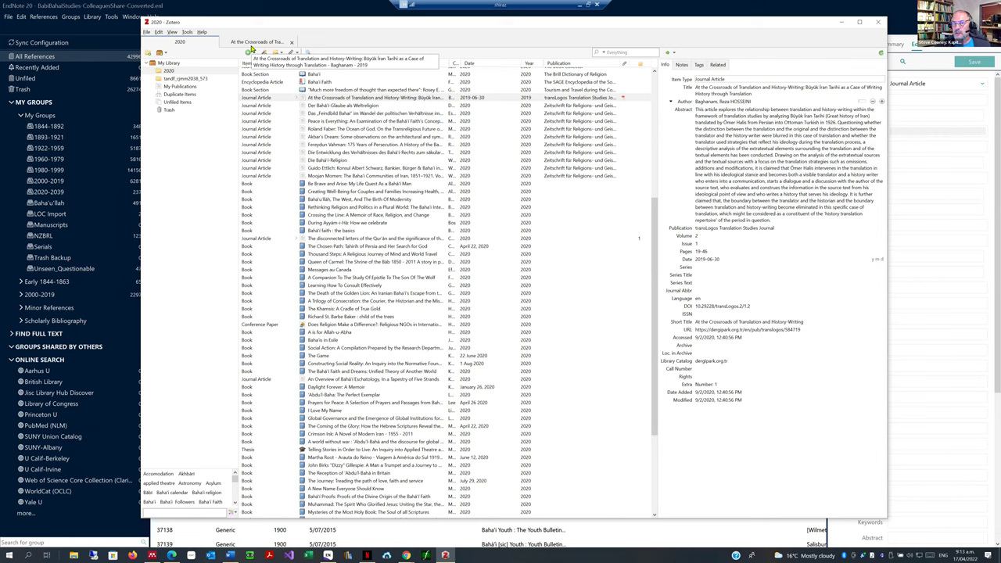
Reopen the PDF of "At the Crossroads of Translation and History-Writing" and go to its first page.
{"action": "left_click", "coordinate": [378, 99]}
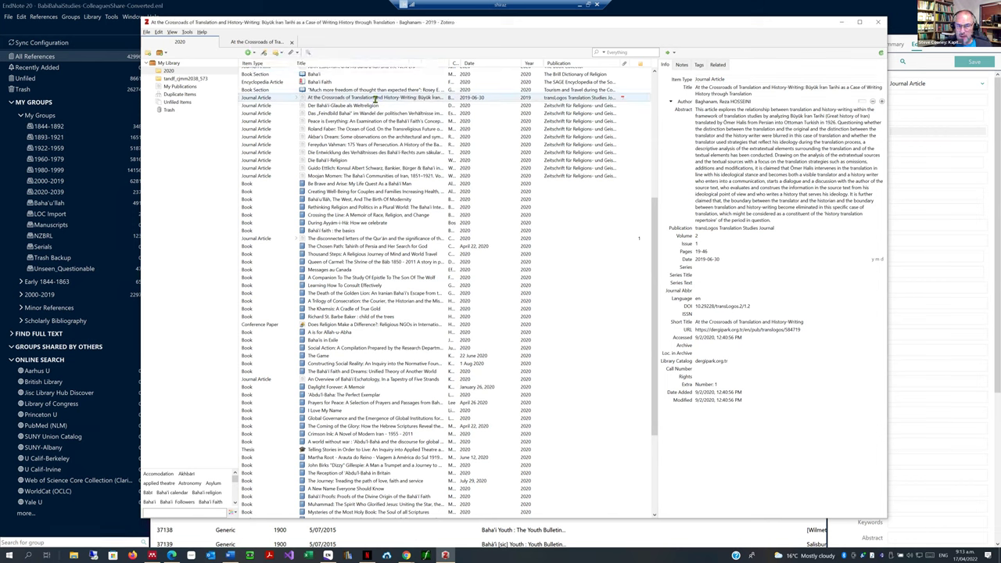
{"action": "key", "text": "Return"}
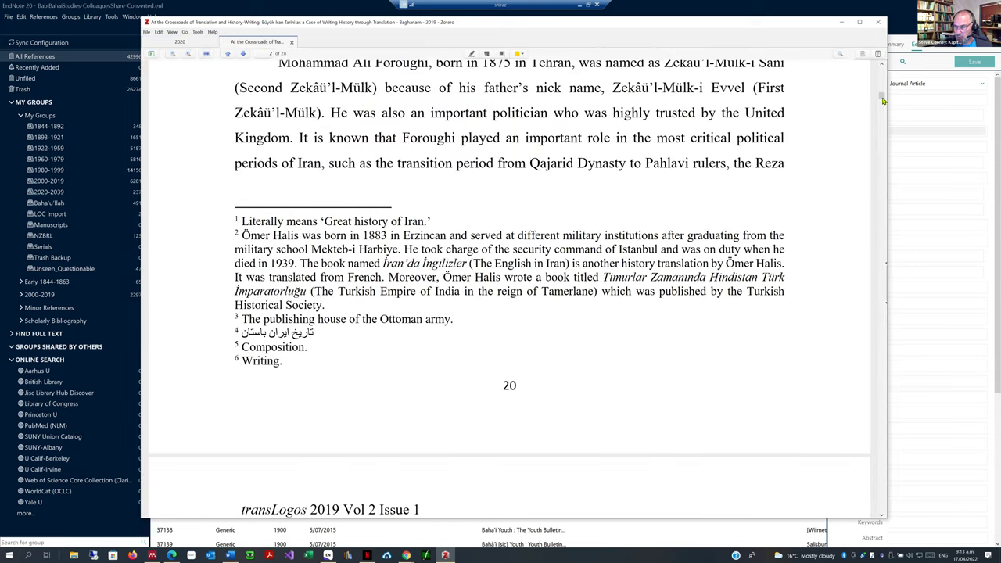
{"action": "scroll", "coordinate": [882, 78], "scroll_direction": "up", "scroll_amount": 3}
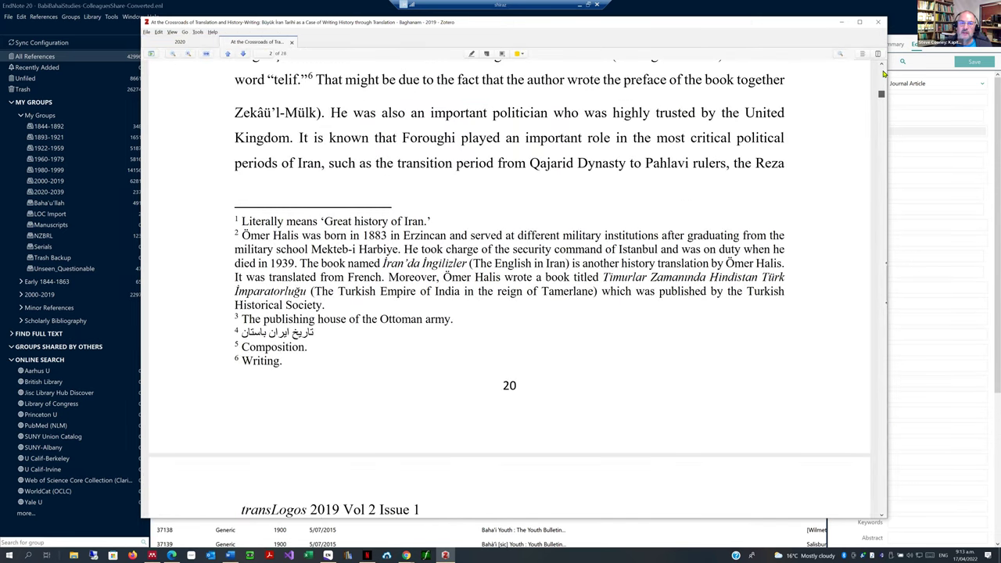
{"action": "scroll", "coordinate": [412, 111], "scroll_direction": "up", "scroll_amount": 10}
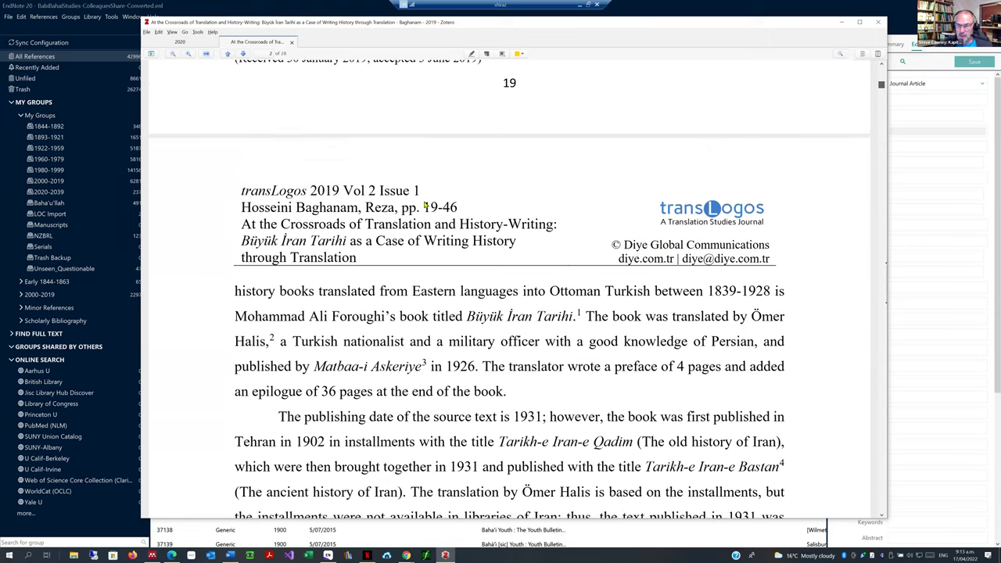
{"action": "scroll", "coordinate": [426, 206], "scroll_direction": "up", "scroll_amount": 15}
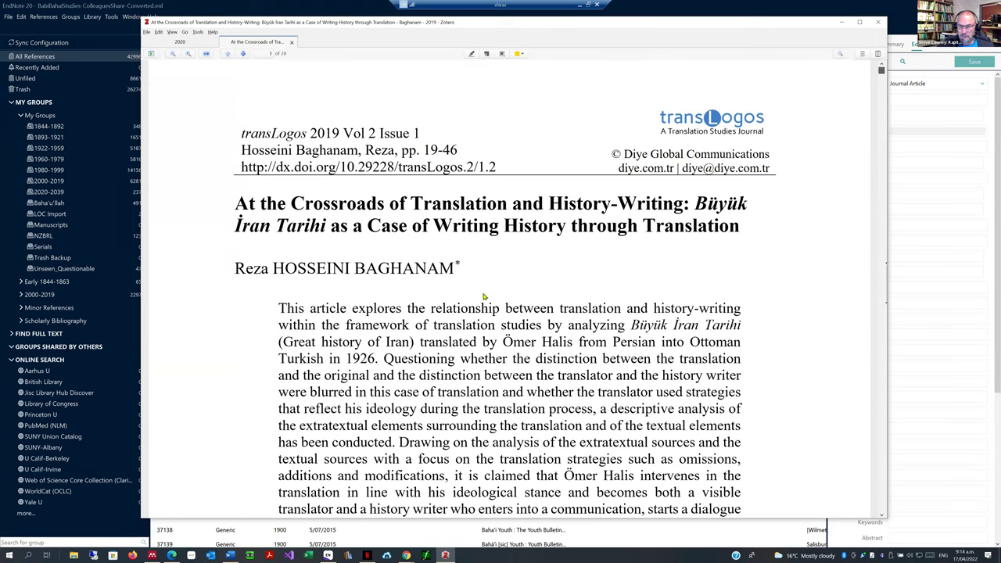
Examine the article's text and its manuscript figures on pages 23 and 24, and return to the first page.
{"action": "scroll", "coordinate": [461, 255], "scroll_direction": "down", "scroll_amount": 1}
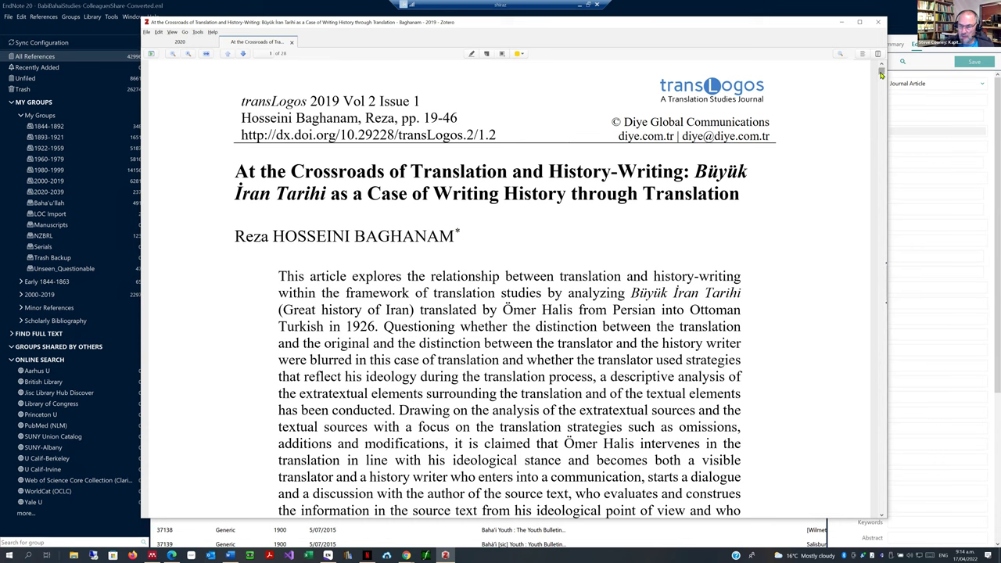
{"action": "scroll", "coordinate": [881, 344], "scroll_direction": "down", "scroll_amount": 5}
{"action": "left_click", "coordinate": [883, 431]}
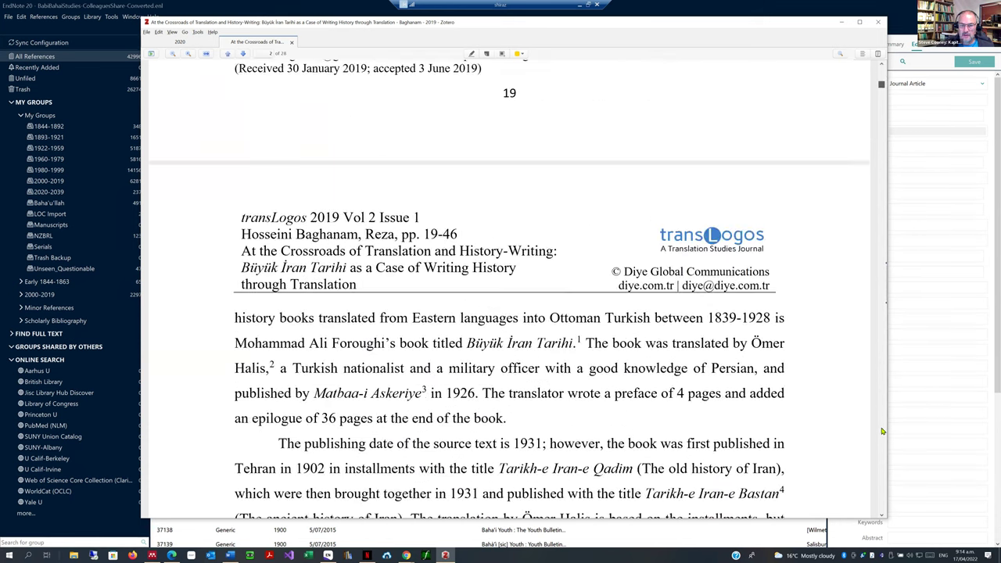
{"action": "scroll", "coordinate": [317, 297], "scroll_direction": "up", "scroll_amount": 3}
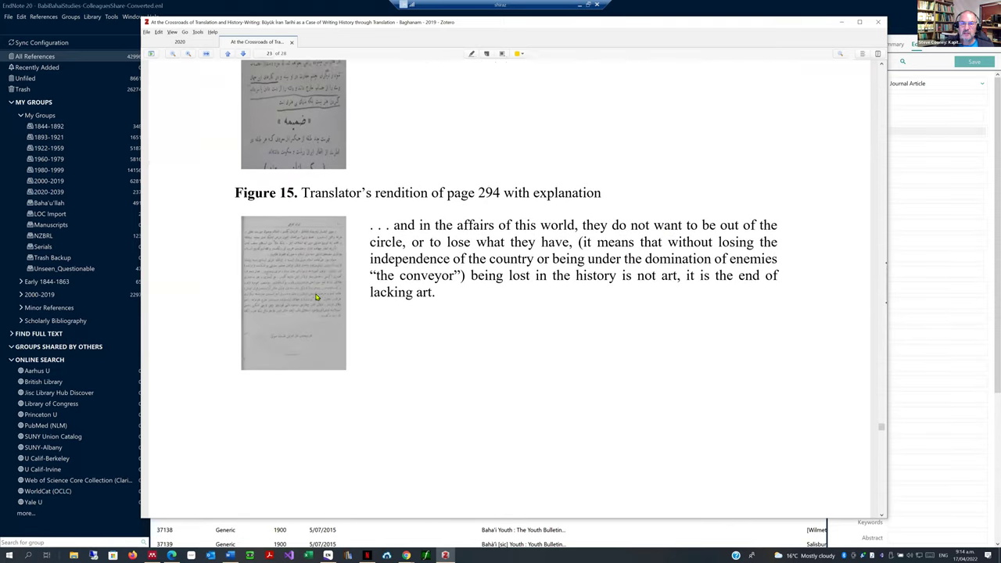
{"action": "scroll", "coordinate": [434, 309], "scroll_direction": "up", "scroll_amount": 4}
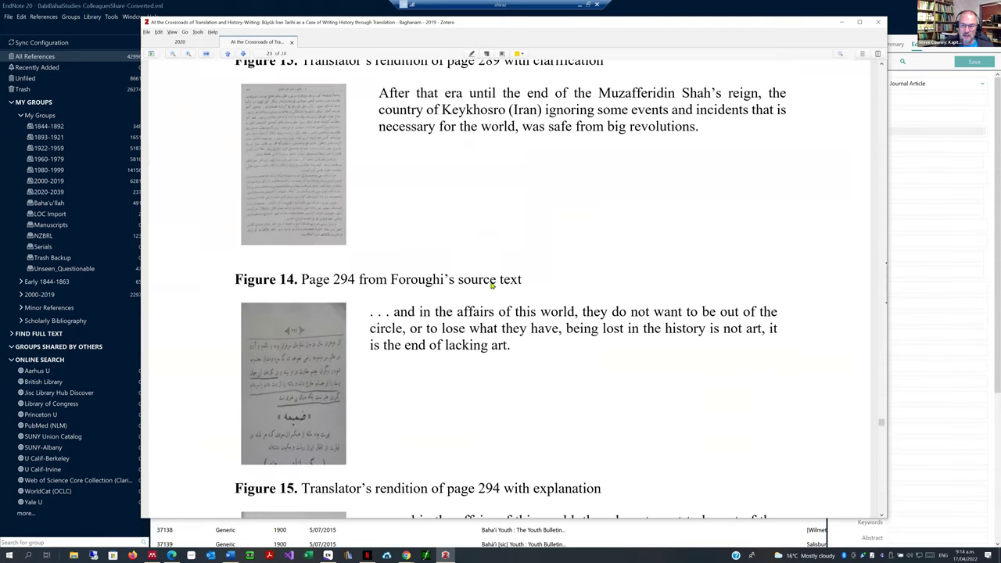
{"action": "scroll", "coordinate": [481, 316], "scroll_direction": "down", "scroll_amount": 4}
{"action": "scroll", "coordinate": [478, 319], "scroll_direction": "down", "scroll_amount": 12}
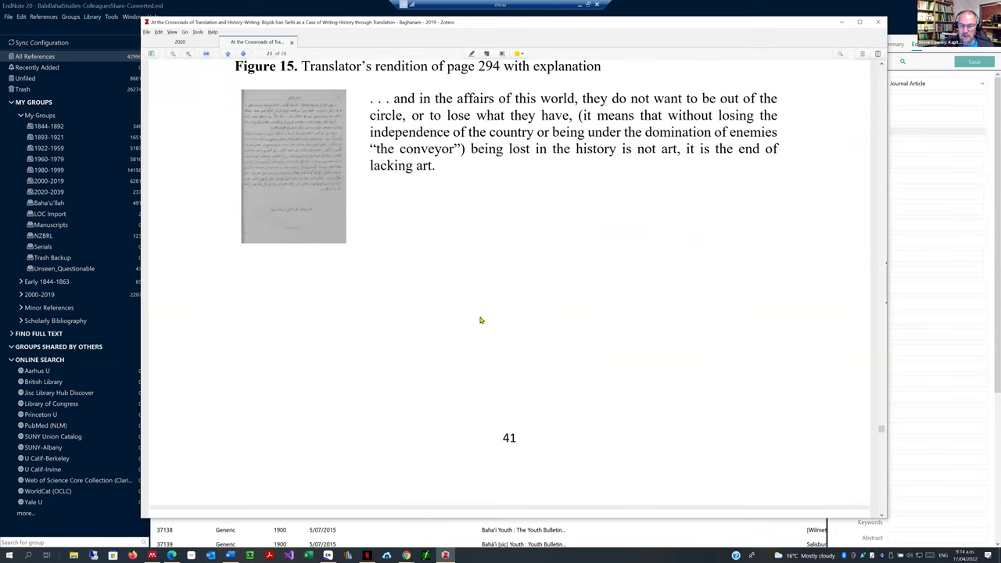
{"action": "scroll", "coordinate": [472, 323], "scroll_direction": "down", "scroll_amount": 8}
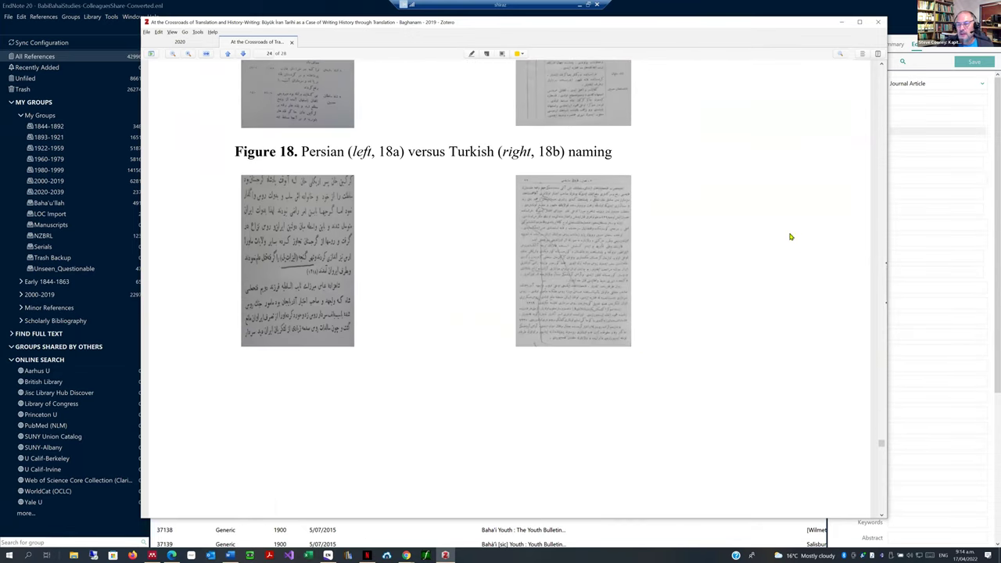
{"action": "left_click_drag", "start_coordinate": [880, 443], "coordinate": [885, 72]}
{"action": "scroll", "coordinate": [870, 77], "scroll_direction": "up", "scroll_amount": 4}
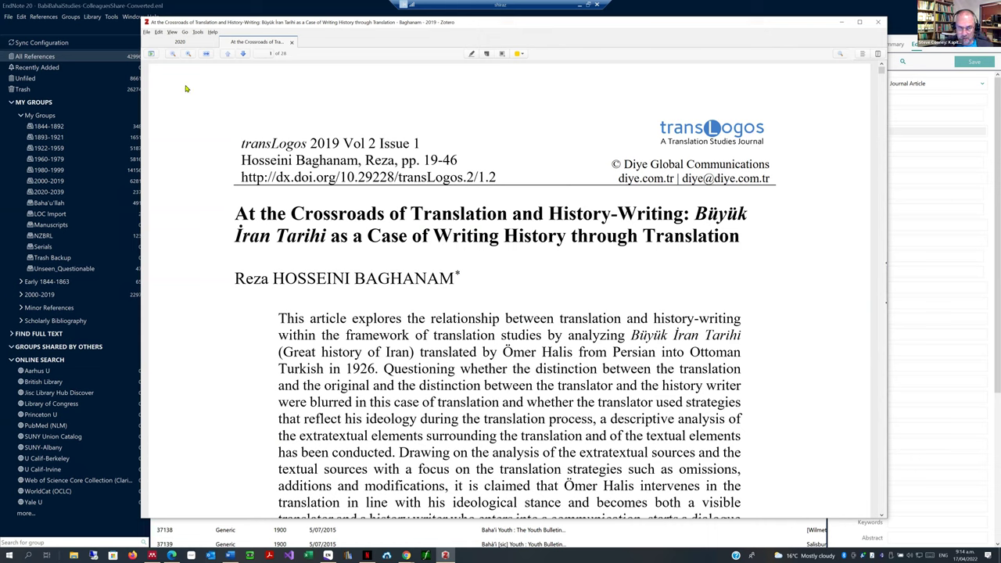
Go back to the 2020 collection and widen the Creator column so the full names are readable.
{"action": "left_click", "coordinate": [180, 43]}
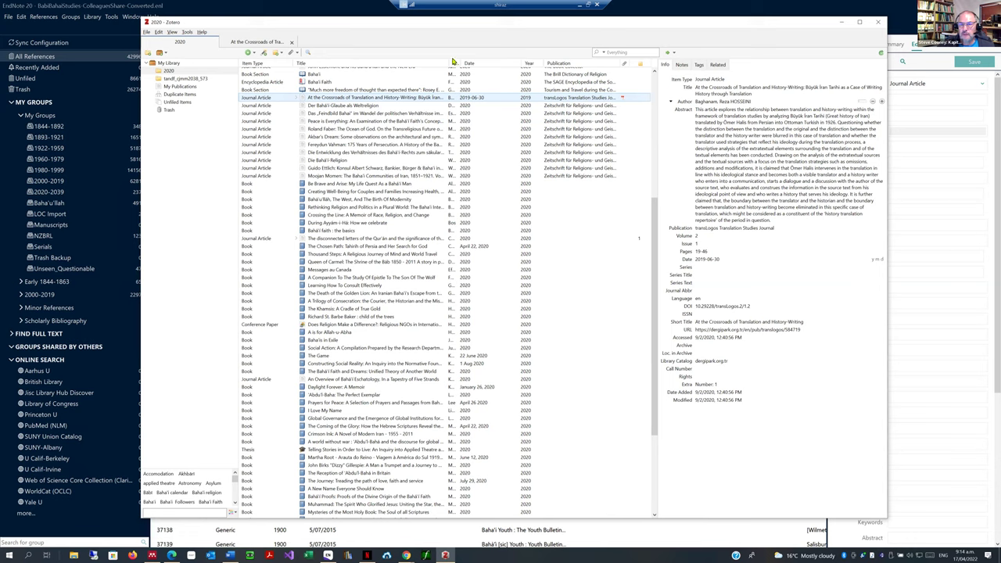
{"action": "left_click_drag", "start_coordinate": [457, 62], "coordinate": [486, 62]}
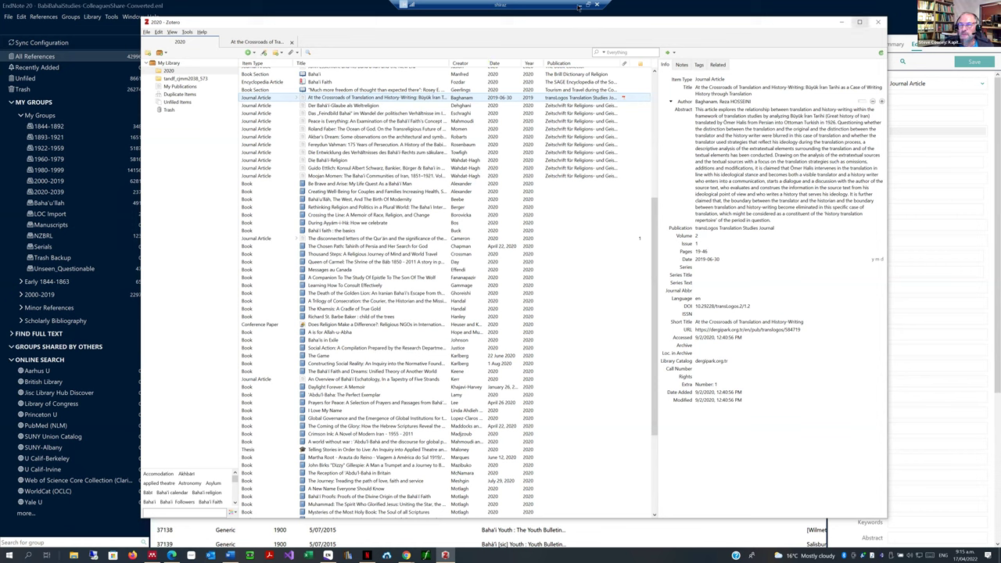
Switch back to the local EndNote library, start a new reference and review the available reference types, keeping Journal Article.
{"action": "left_click", "coordinate": [627, 15]}
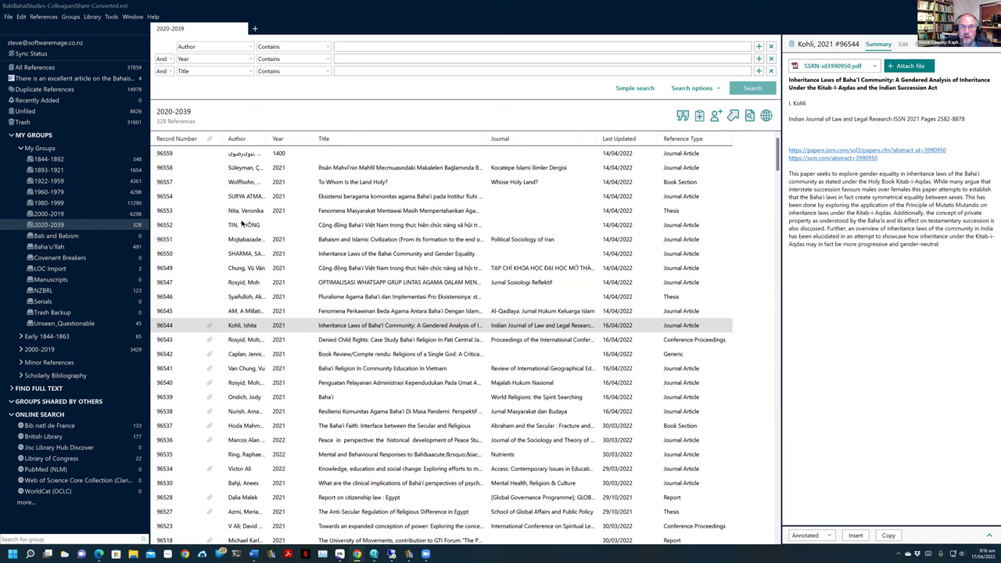
{"action": "left_click", "coordinate": [43, 16]}
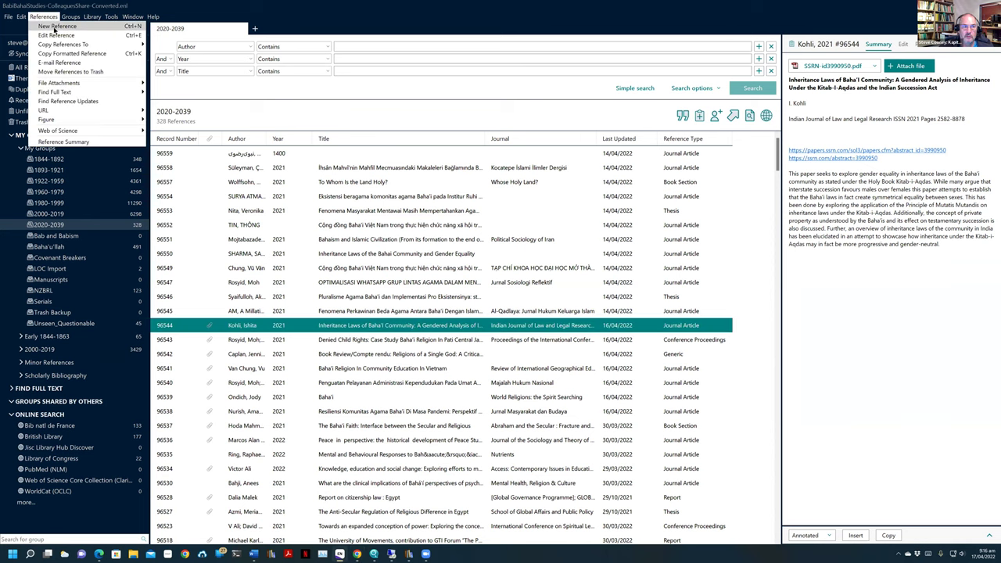
{"action": "left_click", "coordinate": [59, 27]}
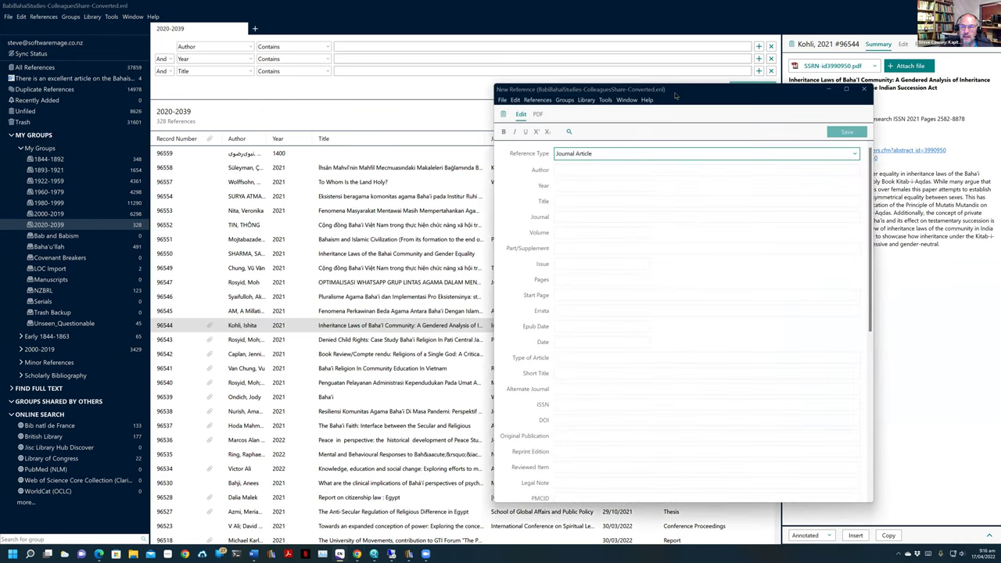
{"action": "left_click_drag", "start_coordinate": [675, 95], "coordinate": [522, 95]}
{"action": "left_click", "coordinate": [469, 152]}
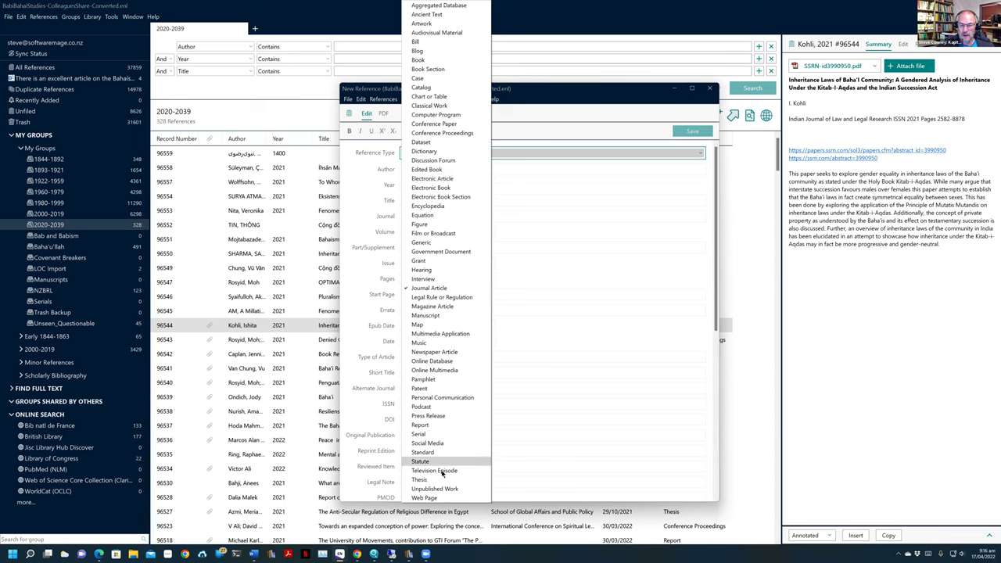
{"action": "left_click", "coordinate": [579, 114]}
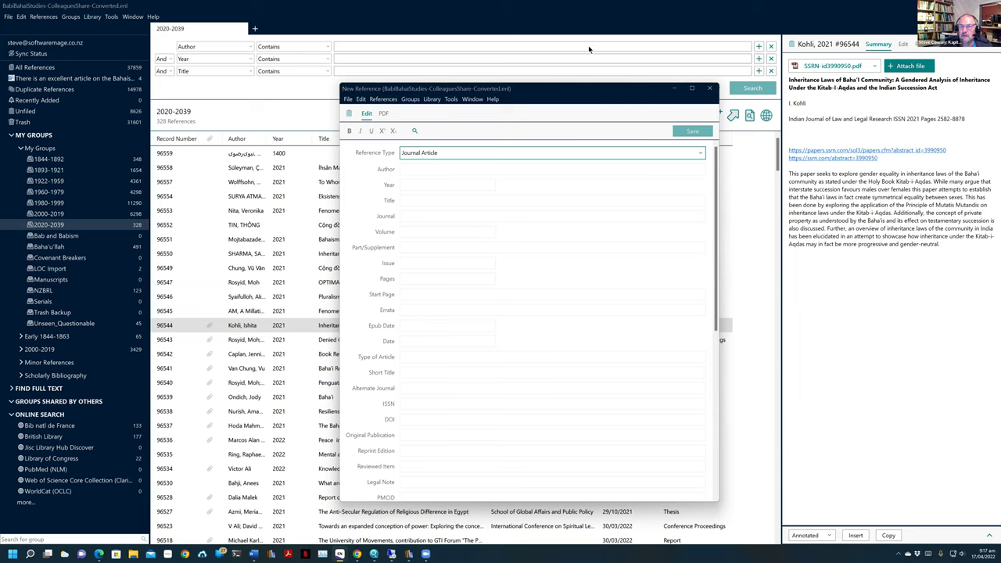
View the PDF attachment page of the new reference and close the reference without filling it in.
{"action": "left_click", "coordinate": [386, 114]}
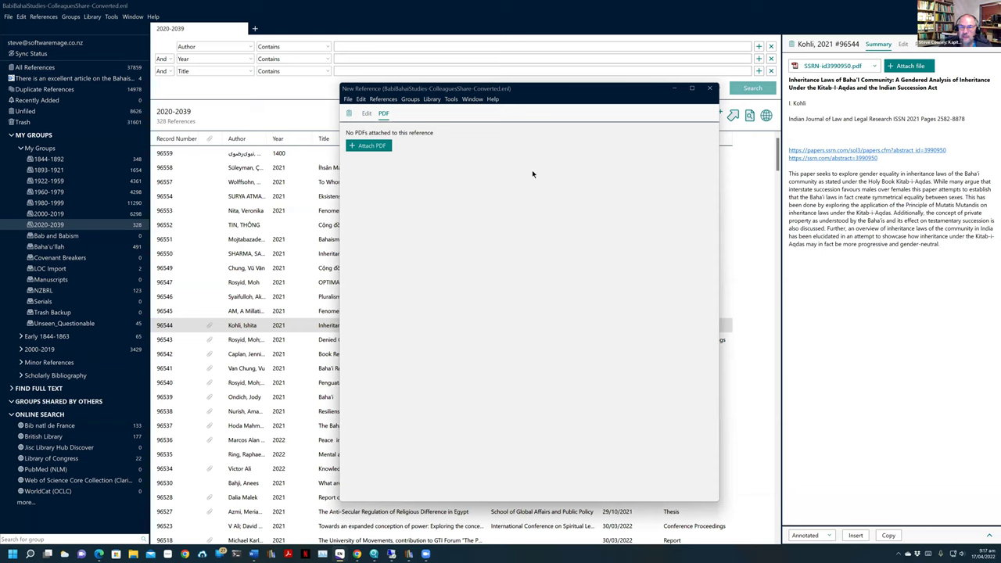
{"action": "left_click_drag", "start_coordinate": [559, 89], "coordinate": [521, 79]}
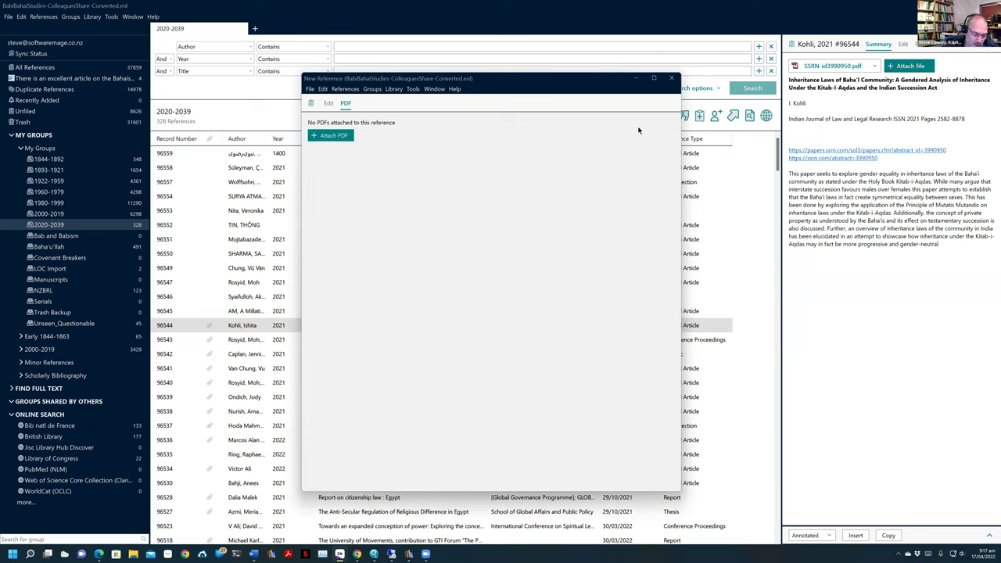
{"action": "left_click", "coordinate": [670, 79]}
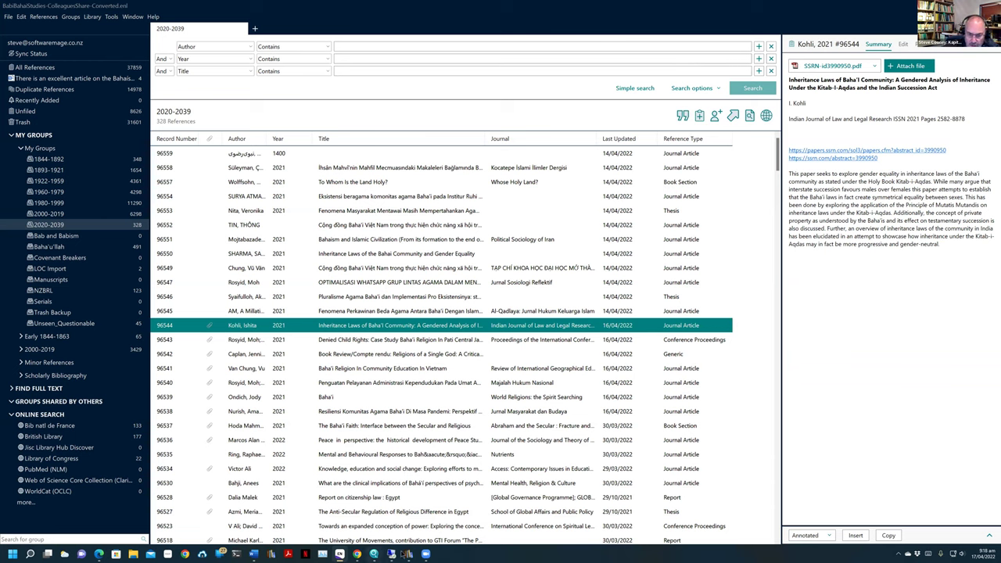
Review the EndNote tools, including output styles, import filters and Cite While You Write, and the available help resources.
{"action": "mouse_move", "coordinate": [404, 554]}
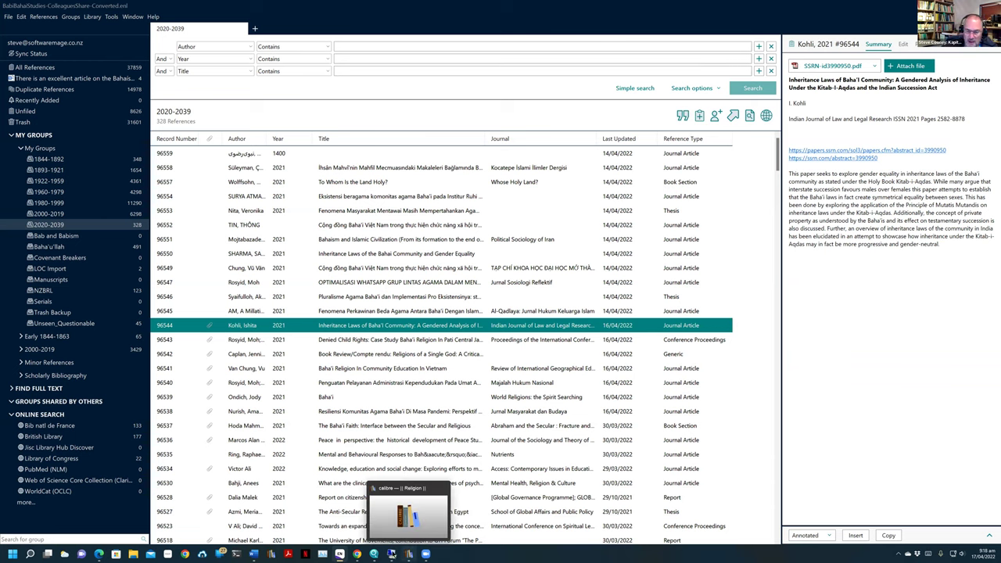
{"action": "left_click", "coordinate": [110, 17]}
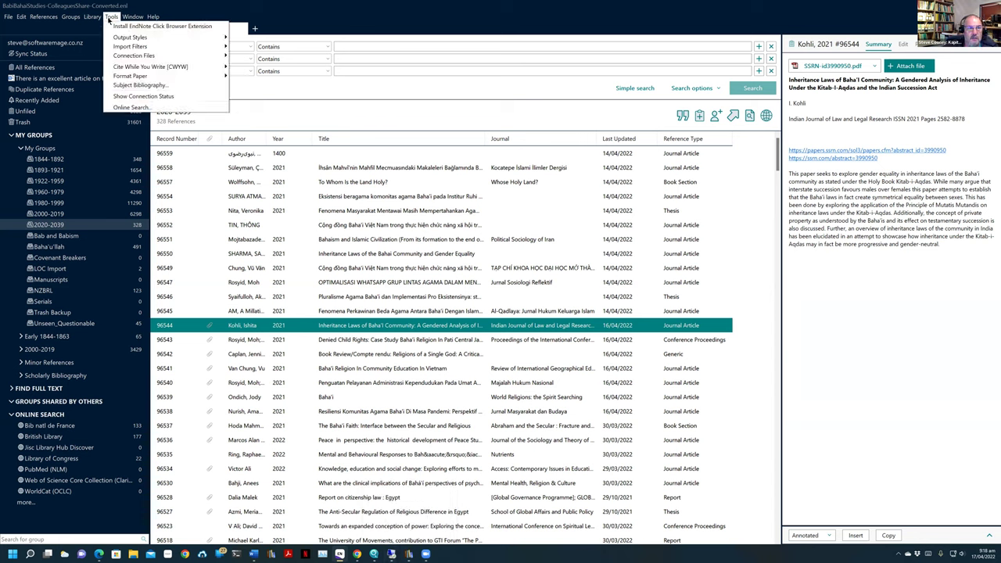
{"action": "key", "text": "Right"}
{"action": "key", "text": "Right"}
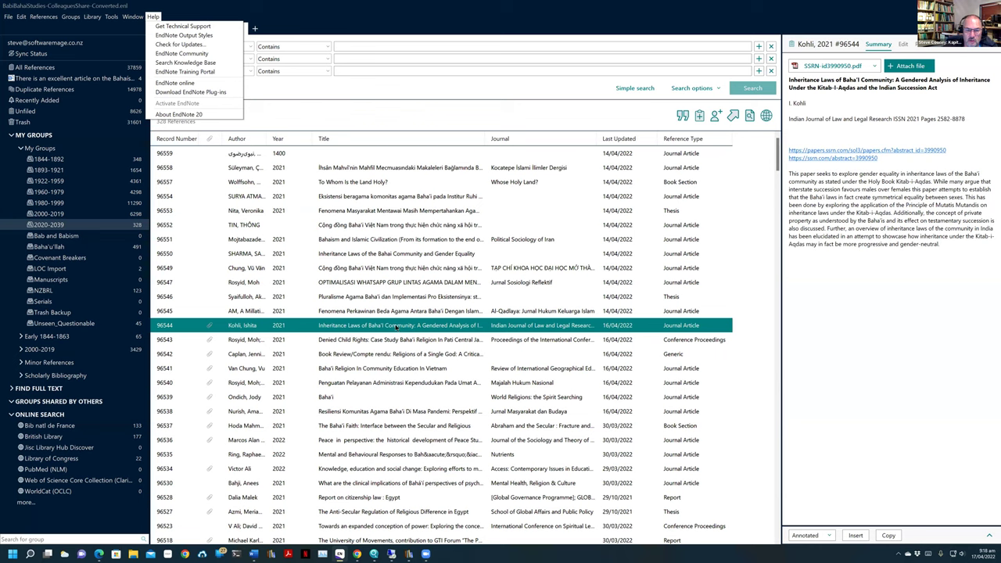
{"action": "key", "text": "Escape"}
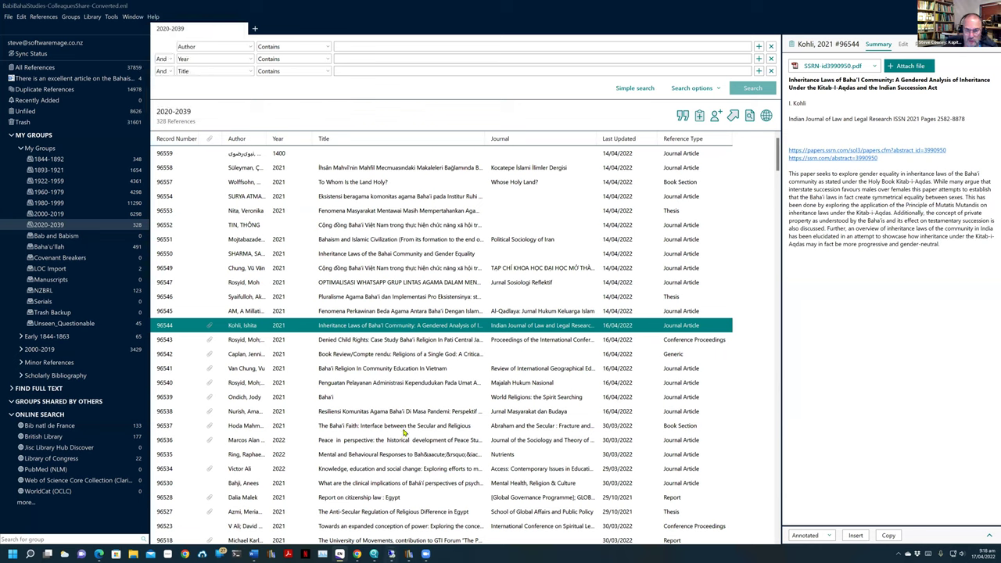
{"action": "left_click", "coordinate": [375, 549]}
{"action": "mouse_move", "coordinate": [406, 552]}
{"action": "left_click", "coordinate": [423, 507]}
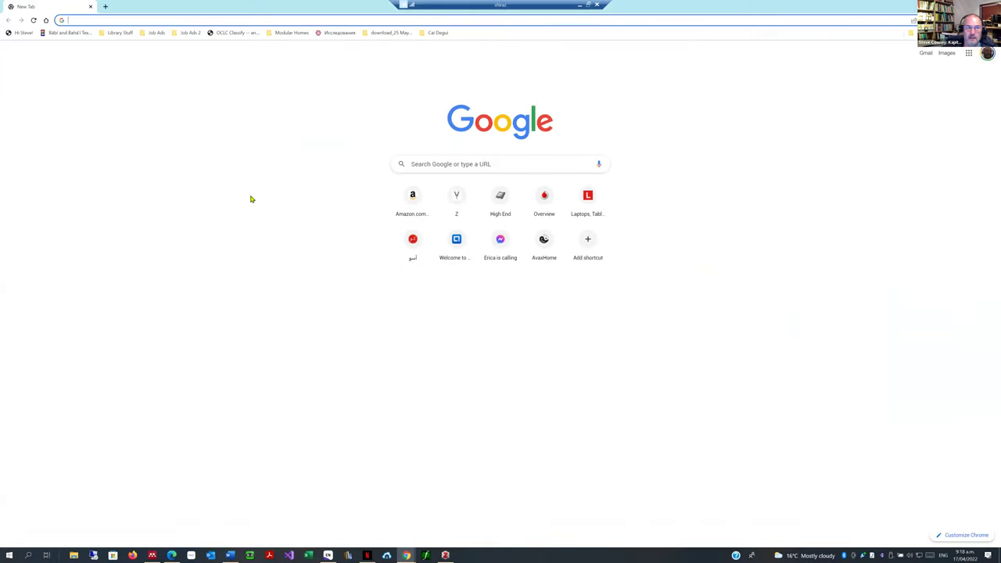
{"action": "mouse_move", "coordinate": [406, 553]}
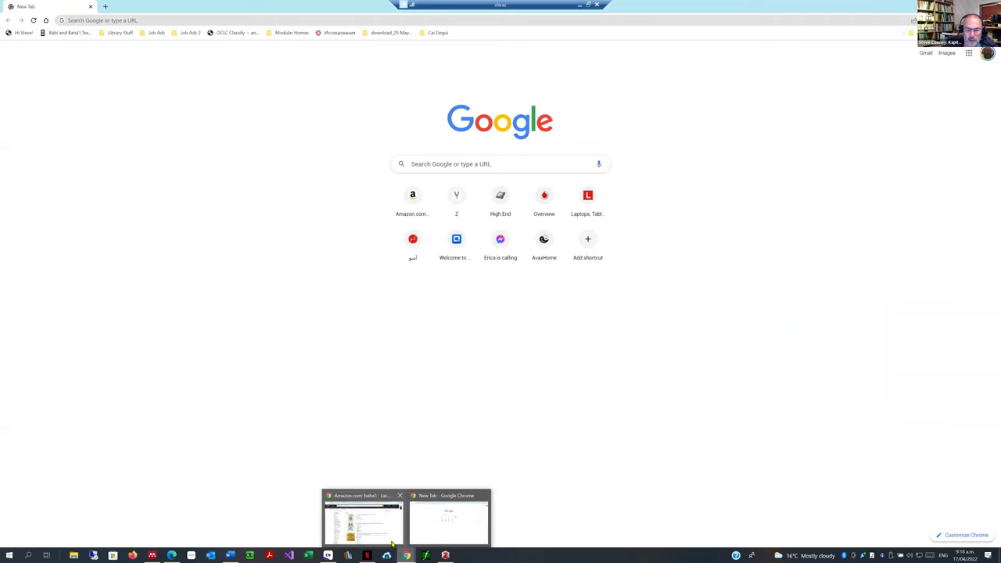
{"action": "left_click", "coordinate": [380, 528]}
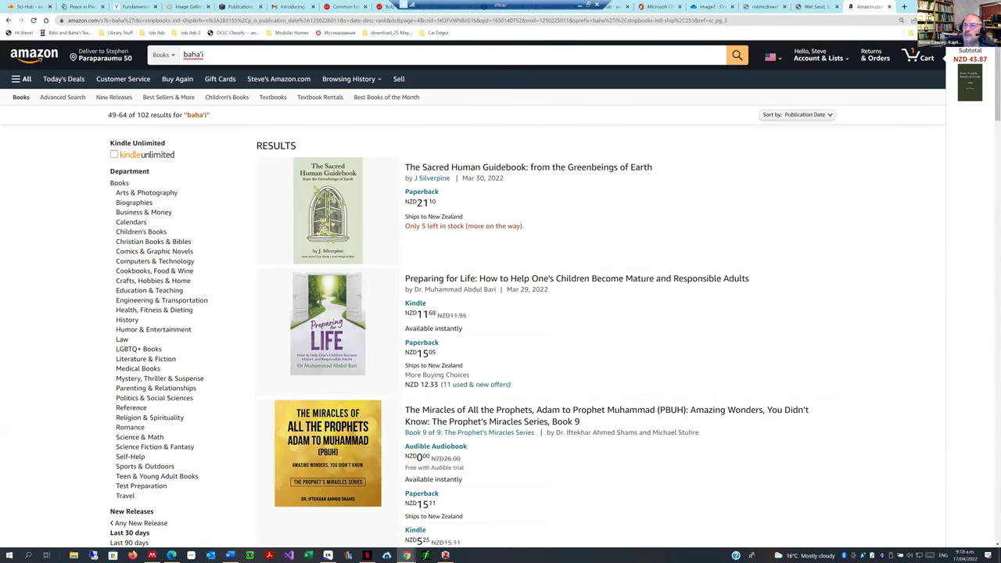
{"action": "key", "text": "alt+Tab"}
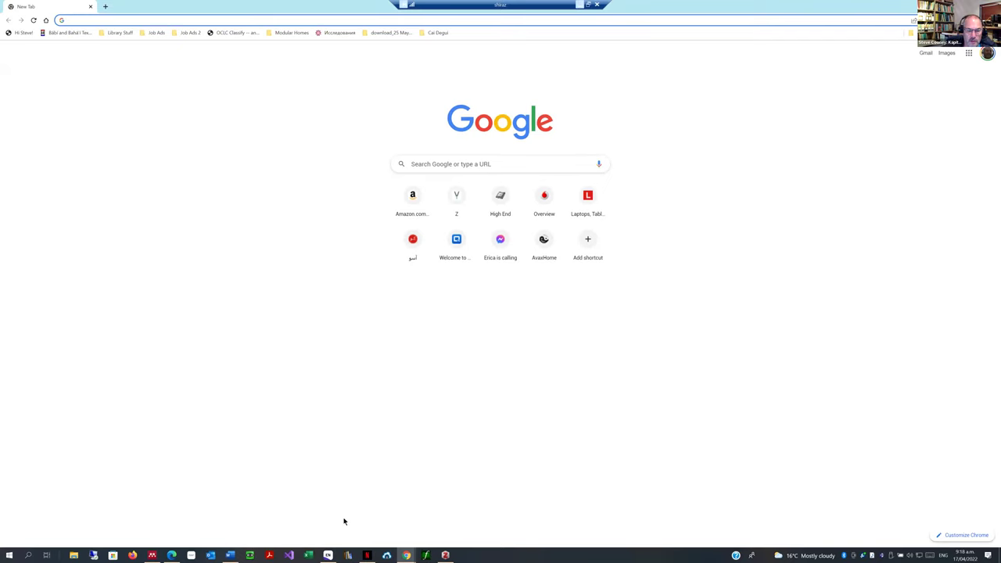
{"action": "left_click", "coordinate": [356, 554]}
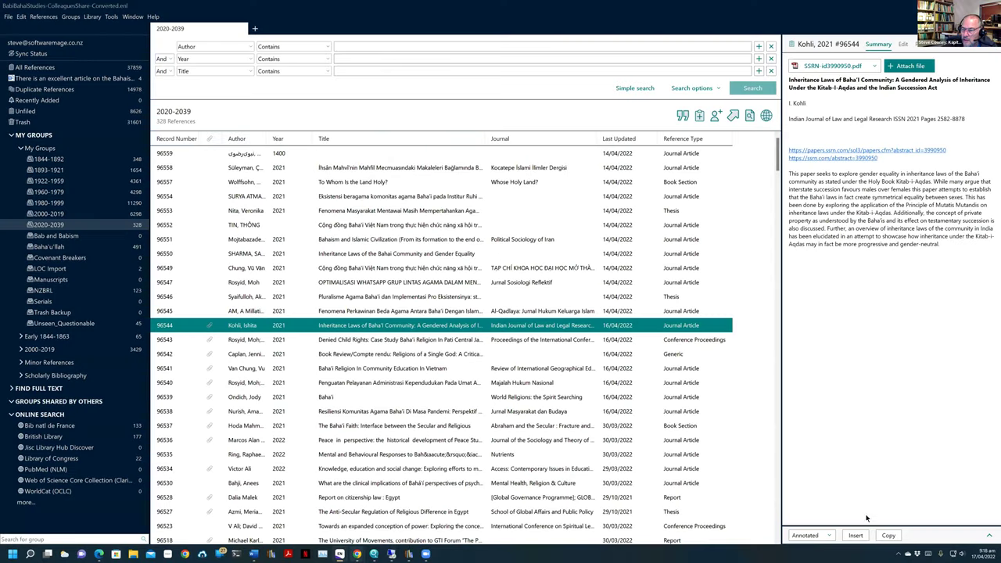
Switch to Chrome to view the EndNote online library and the EndNote App Store page, and return to the EndNote desktop library.
{"action": "mouse_move", "coordinate": [357, 554]}
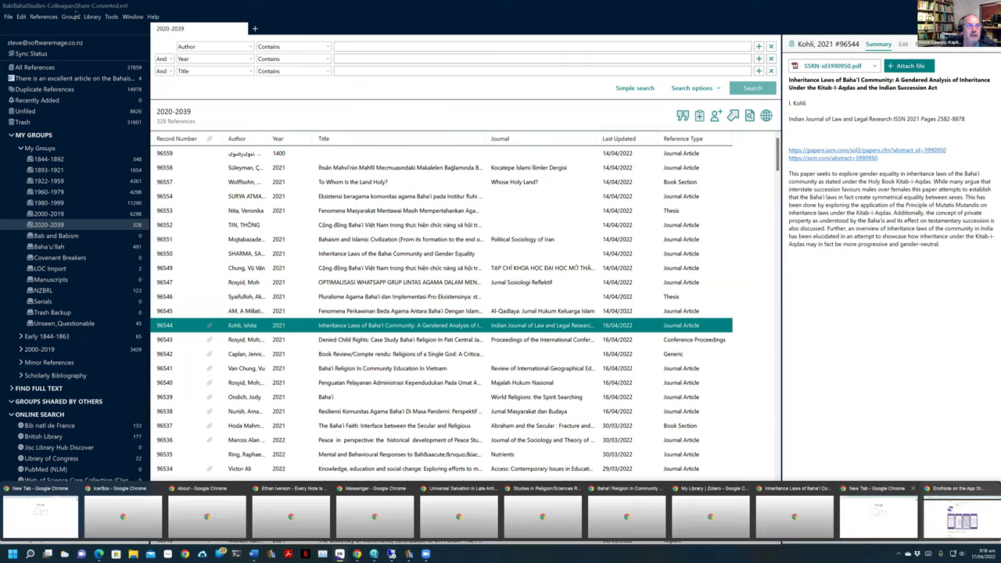
{"action": "left_click", "coordinate": [946, 513]}
{"action": "key", "text": "ctrl+Tab"}
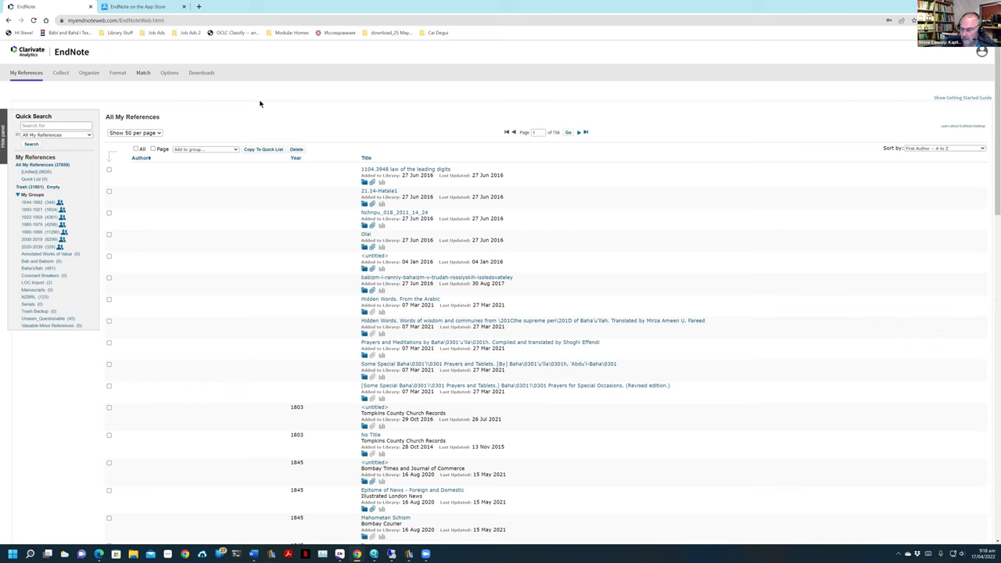
{"action": "left_click", "coordinate": [141, 8]}
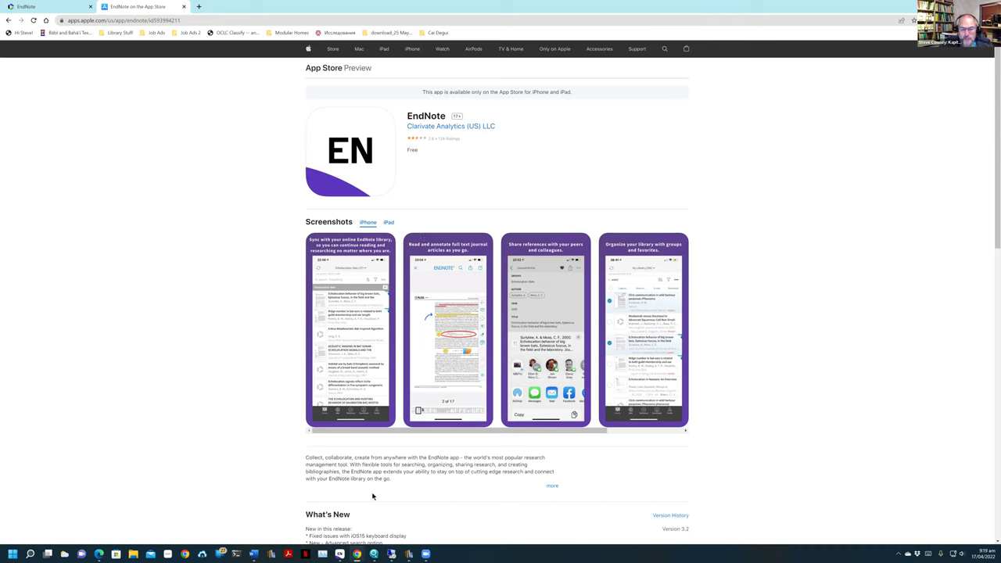
{"action": "mouse_move", "coordinate": [339, 553]}
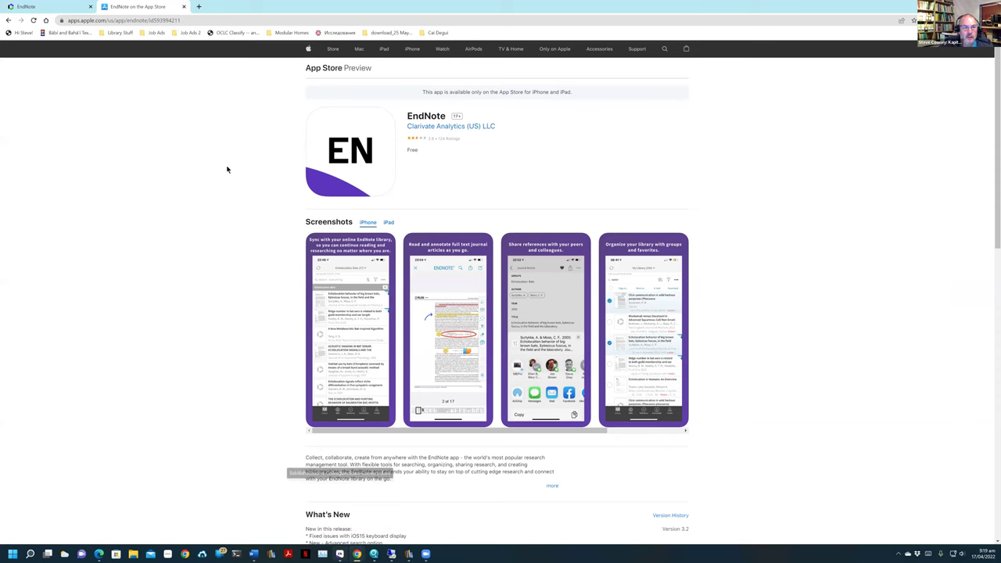
{"action": "key", "text": "alt+Tab"}
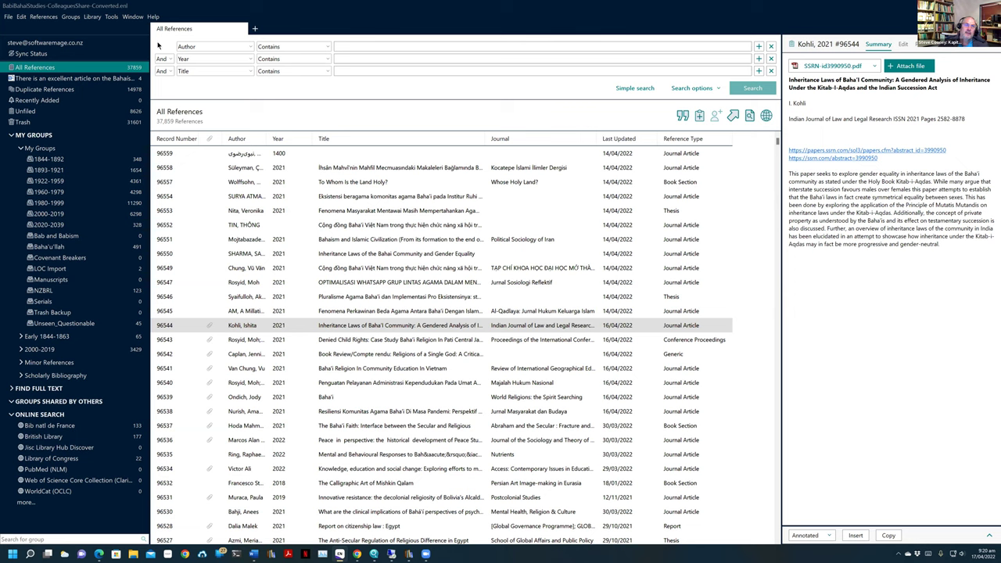
Review the library-wide commands, such as finding duplicates and recovering the library, and open the 2020-2039 group.
{"action": "left_click", "coordinate": [112, 16]}
{"action": "mouse_move", "coordinate": [93, 19]}
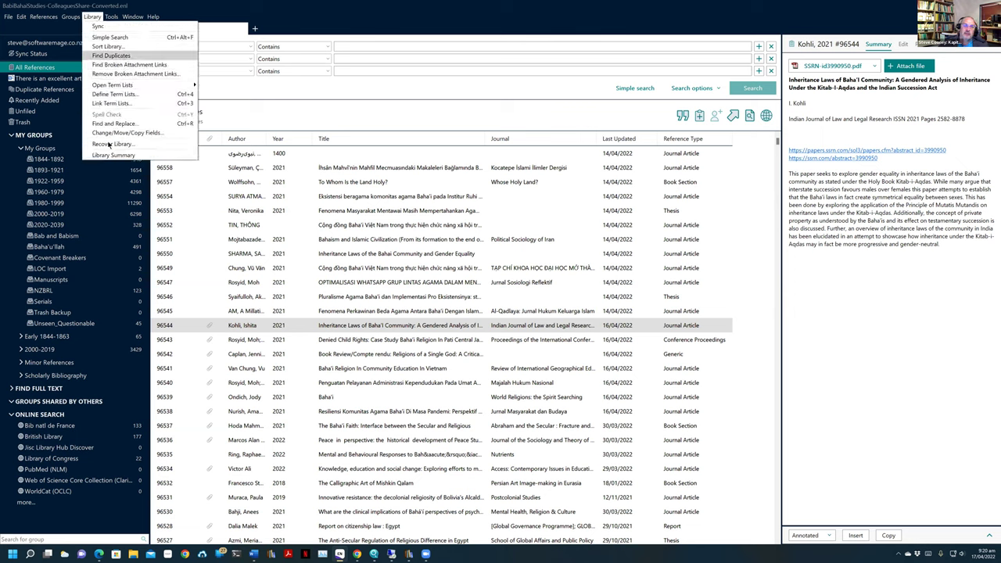
{"action": "left_click", "coordinate": [49, 225]}
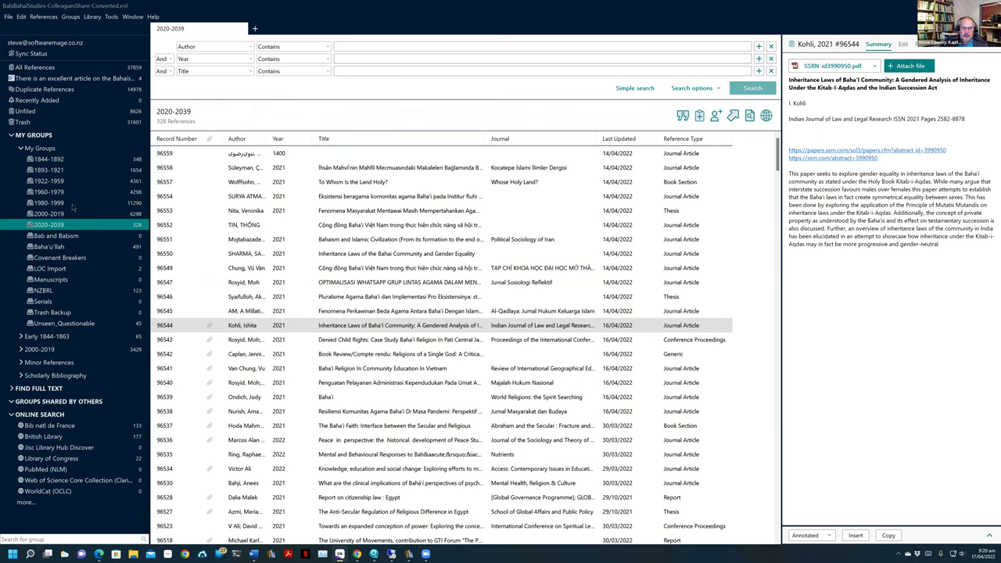
Browse the 1980-1999 and 1960-1979 groups, return to 2020-2039 and look over the library-wide commands once more.
{"action": "left_click", "coordinate": [136, 205]}
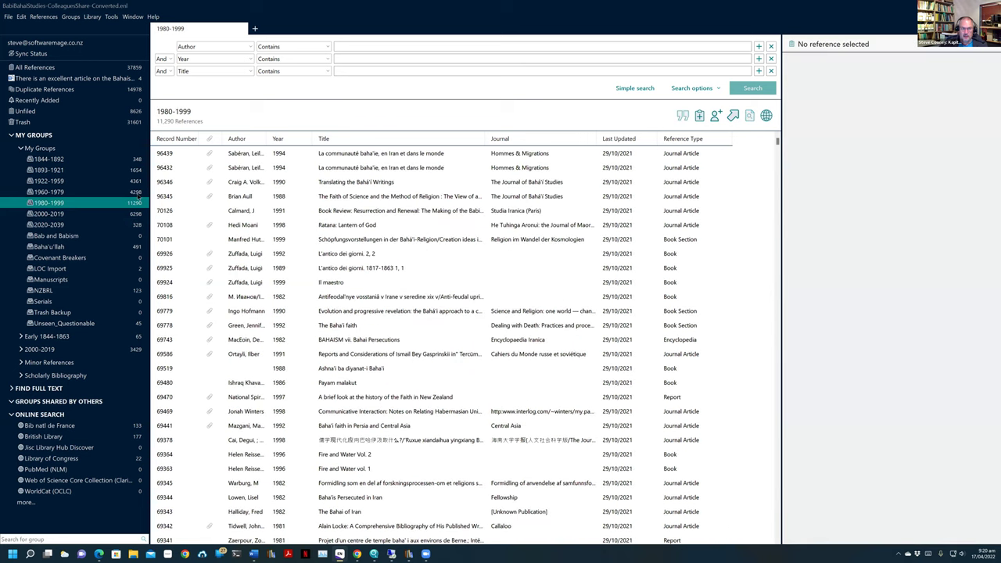
{"action": "left_click", "coordinate": [136, 193]}
{"action": "left_click", "coordinate": [136, 203]}
{"action": "left_click", "coordinate": [128, 227]}
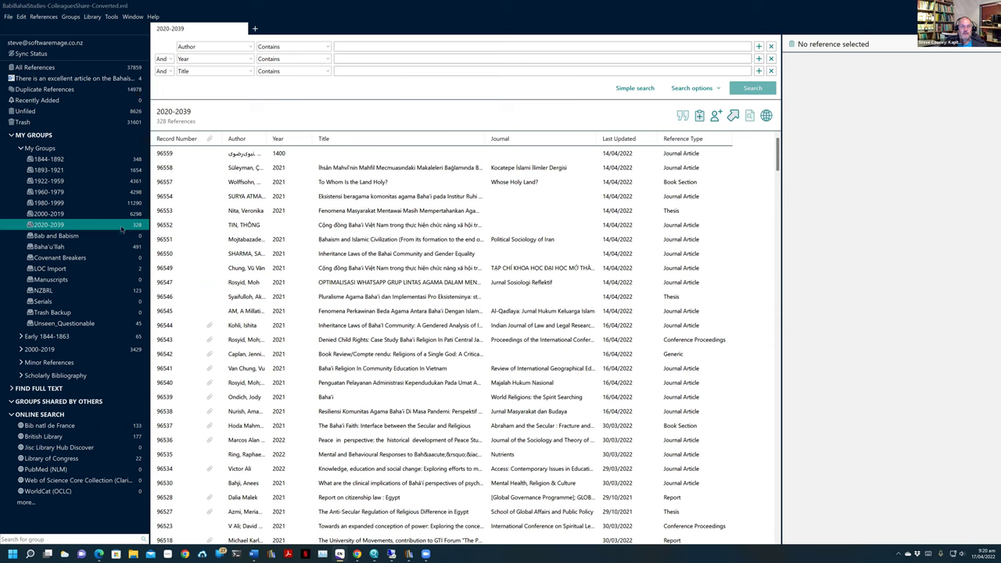
{"action": "left_click", "coordinate": [92, 16]}
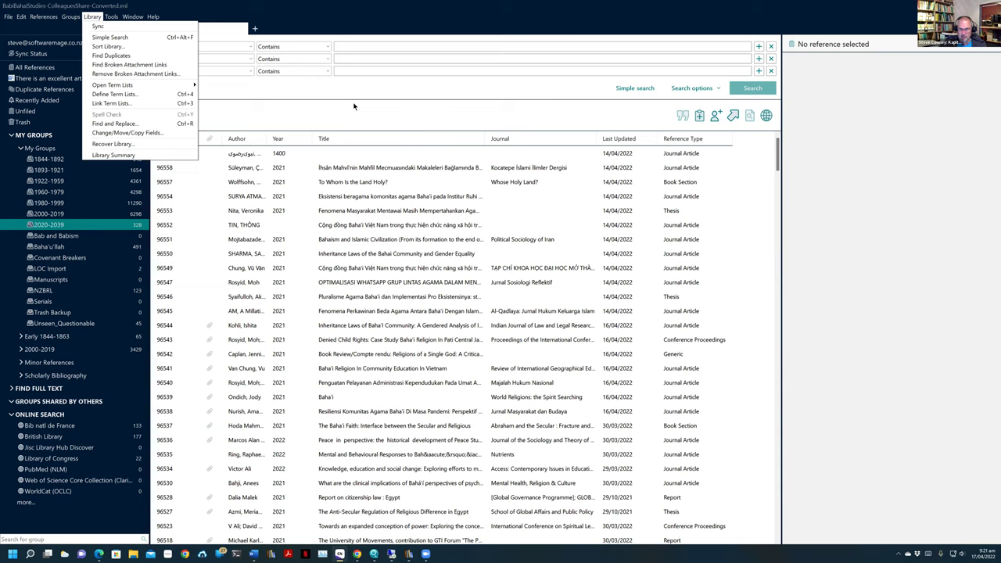
{"action": "left_click", "coordinate": [104, 226]}
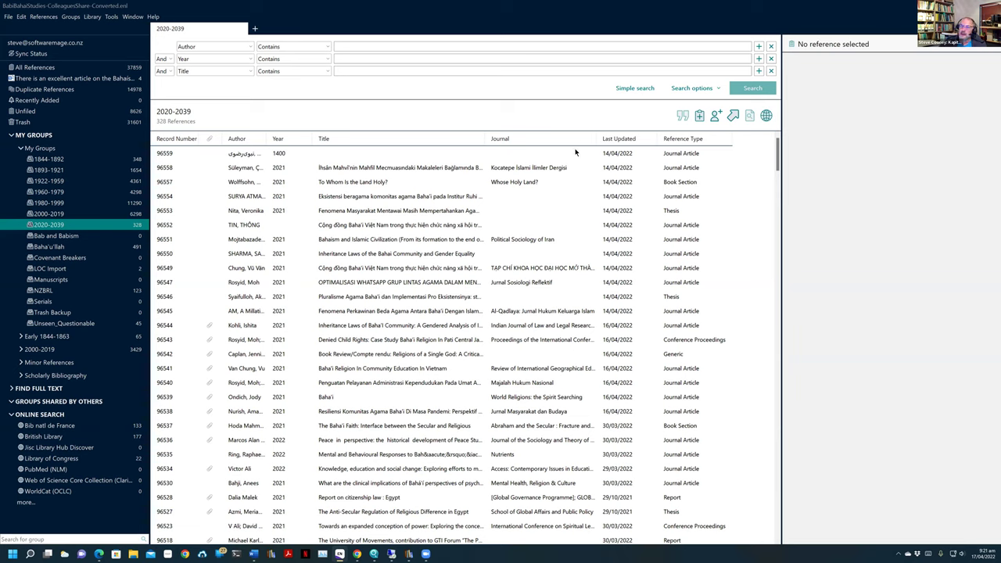
View the summaries of the "Denied Child Rights" conference paper and the Vietnamese article on the Baha'i community in Hanoi.
{"action": "left_click", "coordinate": [779, 154]}
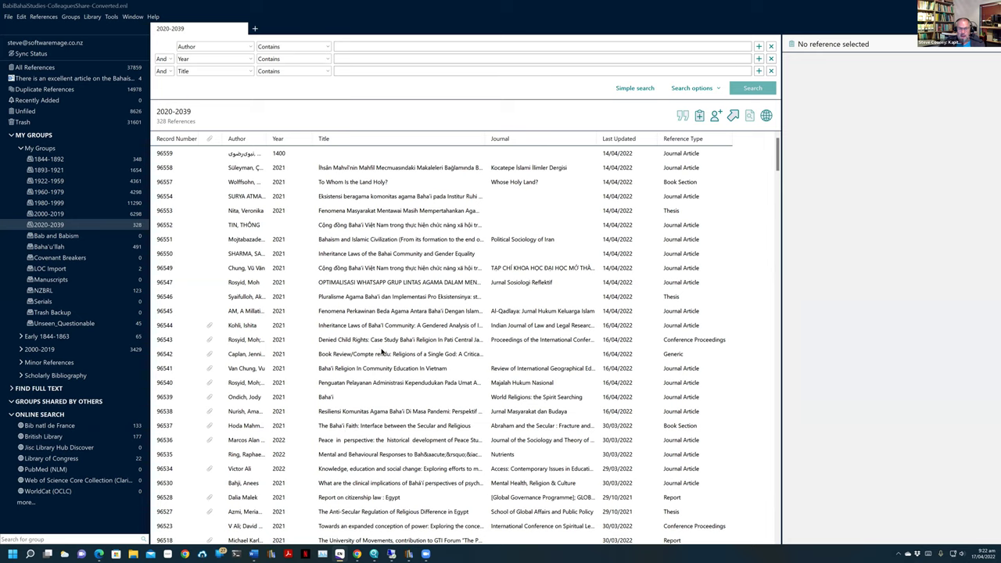
{"action": "left_click", "coordinate": [407, 343]}
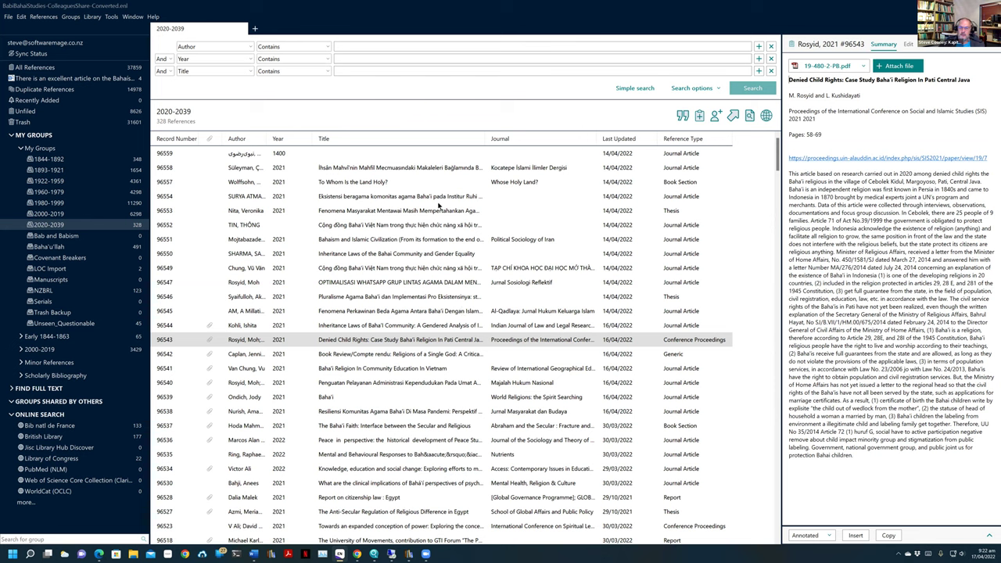
{"action": "left_click", "coordinate": [430, 225]}
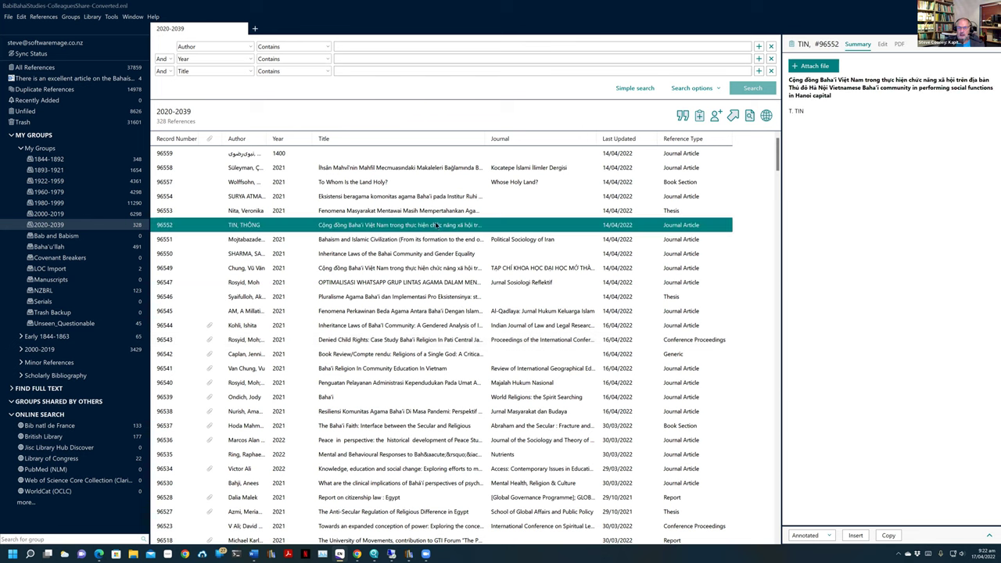
Collapse the groups list and view the online search results from the British Library and the Library of Congress.
{"action": "left_click", "coordinate": [12, 134]}
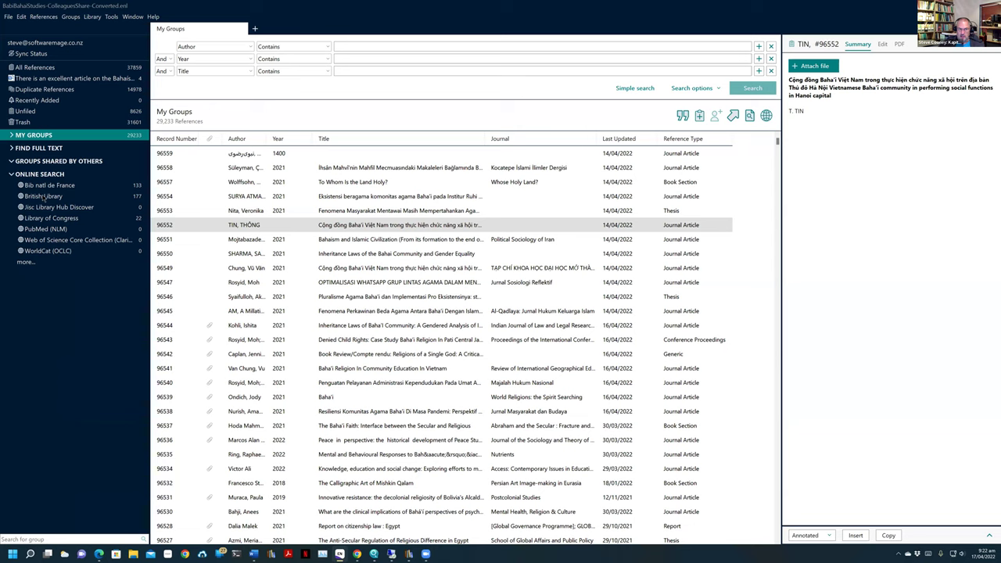
{"action": "left_click", "coordinate": [43, 196]}
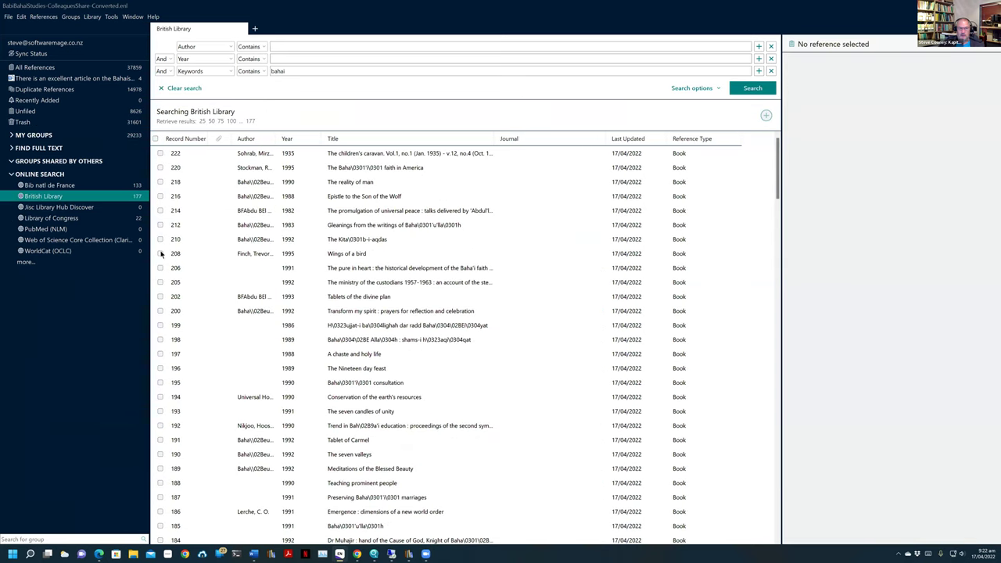
{"action": "left_click", "coordinate": [62, 219]}
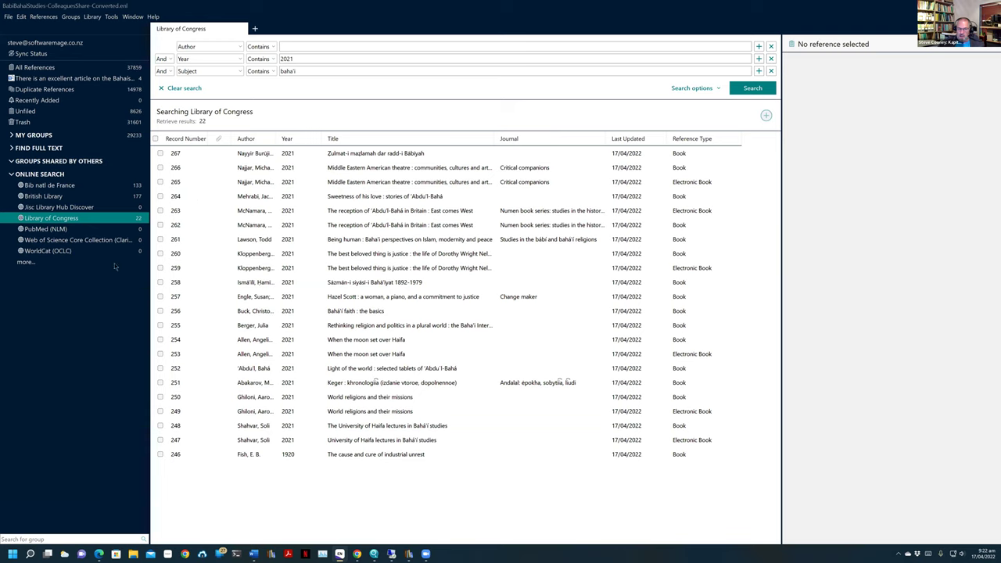
Review the available Library of Congress search fields, keeping Subject, and check the subject and year search terms.
{"action": "left_click", "coordinate": [240, 71]}
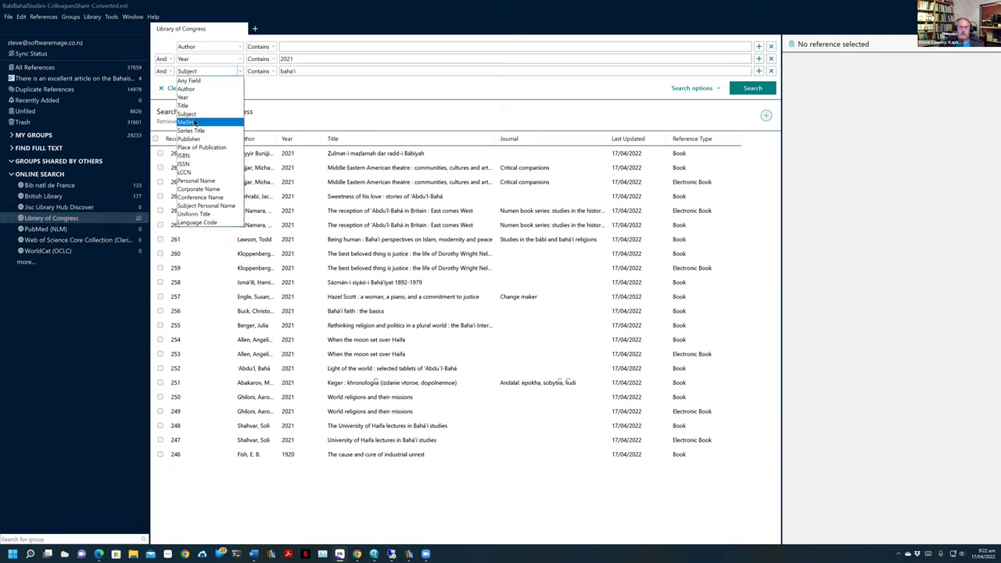
{"action": "left_click", "coordinate": [302, 87]}
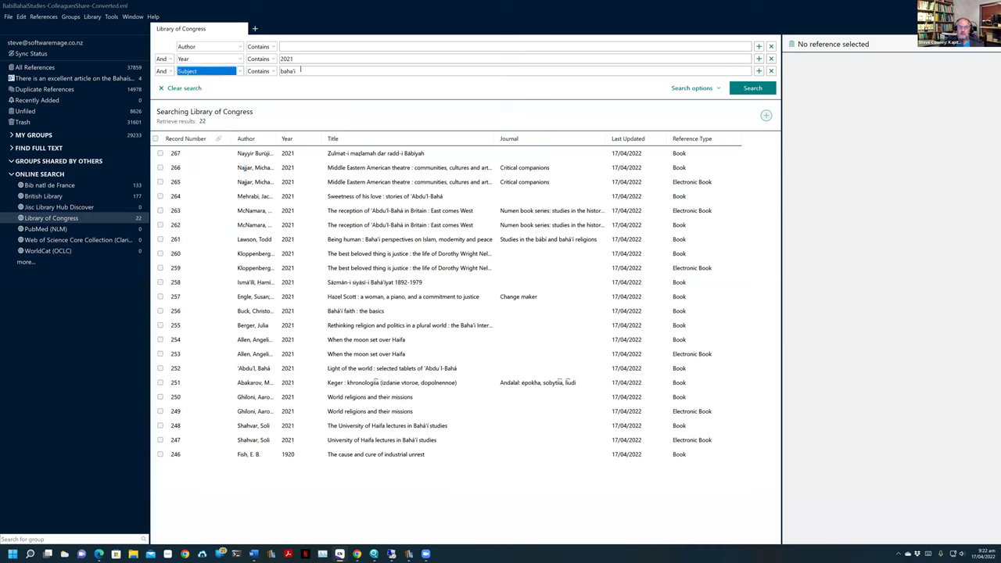
{"action": "left_click", "coordinate": [302, 71]}
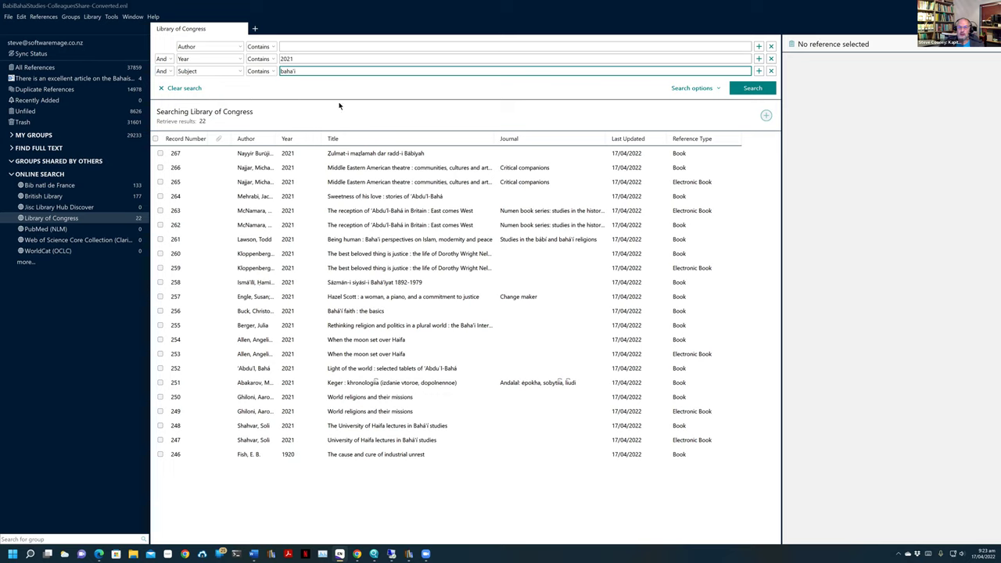
{"action": "left_click", "coordinate": [298, 59]}
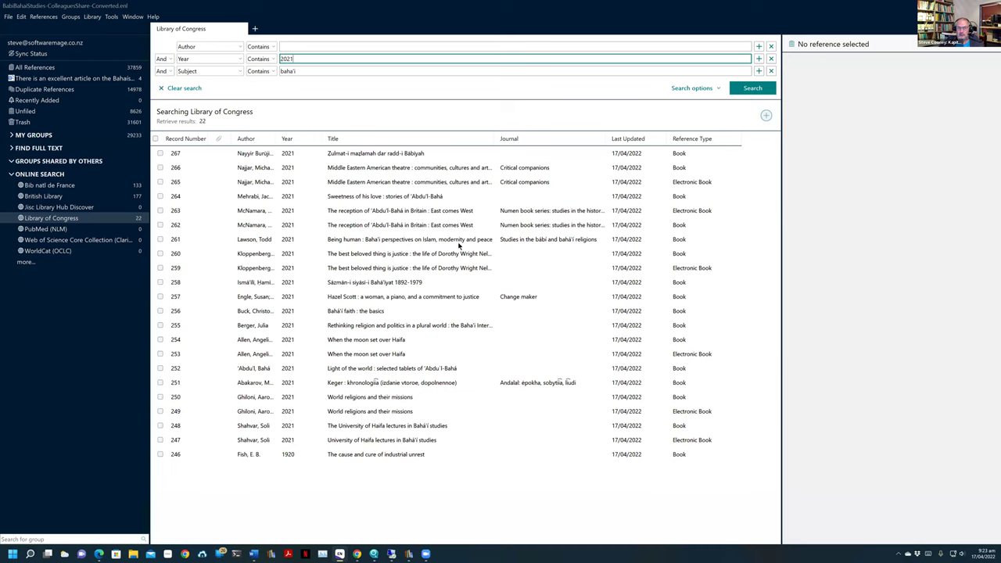
Select the book on Bahá'í political organisation 1892-1979, widen the reference pane and show its editable fields.
{"action": "left_click", "coordinate": [369, 286]}
{"action": "left_click_drag", "start_coordinate": [780, 191], "coordinate": [752, 192]}
{"action": "left_click", "coordinate": [870, 45]}
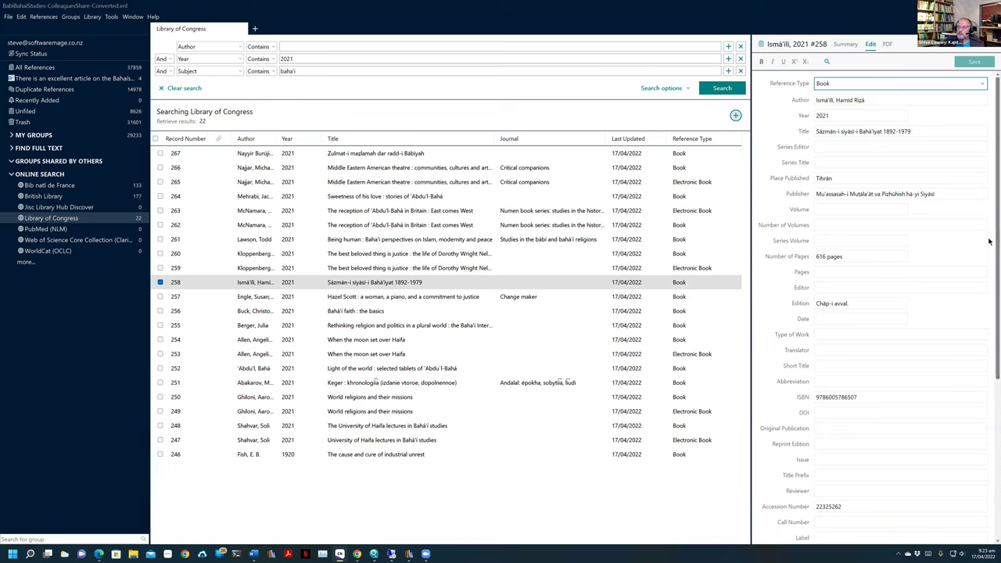
Examine the book record's fields, highlight the Islamabad Overseas Office line in its notes, and return to the first field.
{"action": "scroll", "coordinate": [990, 160], "scroll_direction": "down", "scroll_amount": 3}
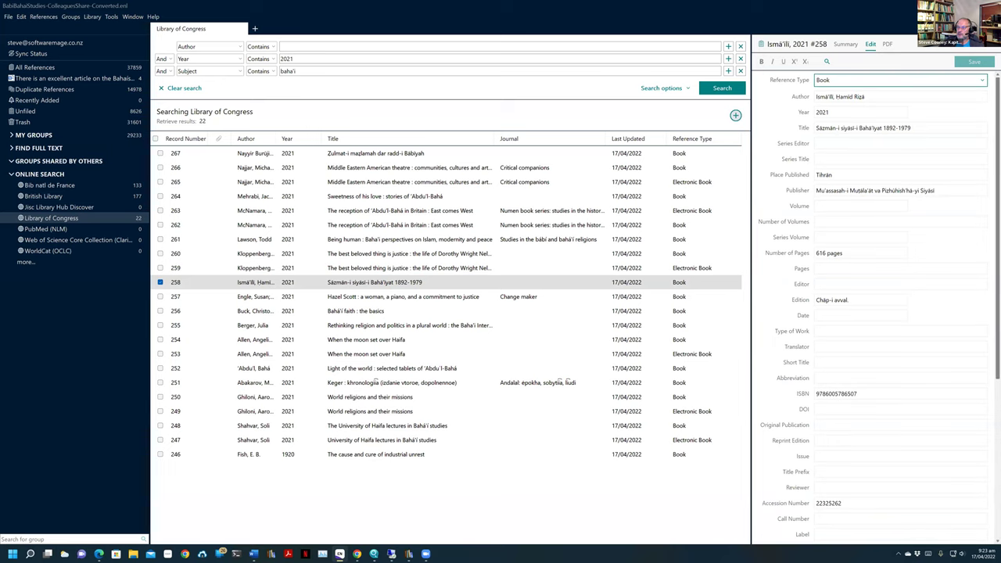
{"action": "scroll", "coordinate": [941, 381], "scroll_direction": "up", "scroll_amount": 2}
{"action": "scroll", "coordinate": [941, 381], "scroll_direction": "down", "scroll_amount": 1}
{"action": "left_click_drag", "start_coordinate": [941, 381], "coordinate": [813, 385]}
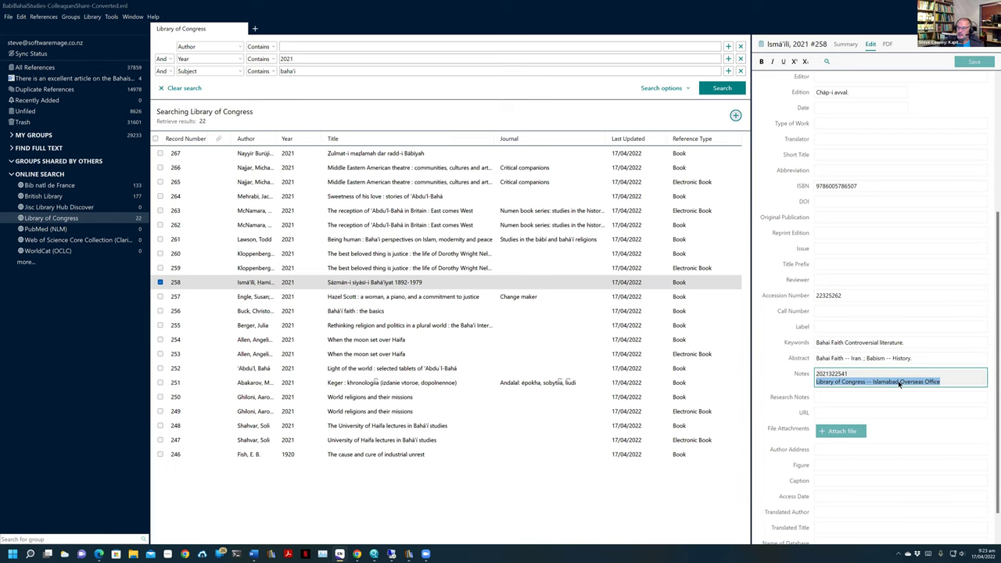
{"action": "left_click", "coordinate": [945, 380]}
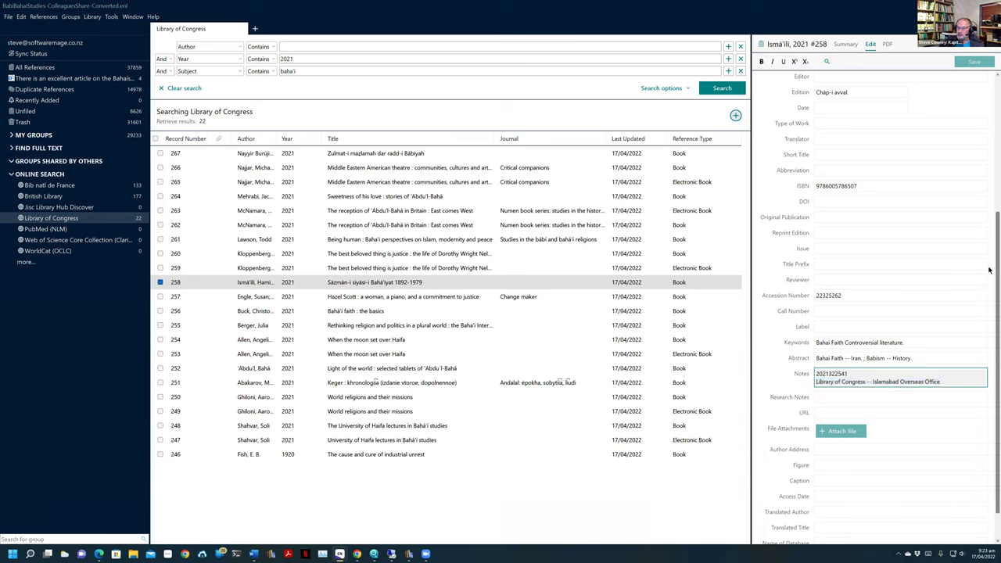
{"action": "scroll", "coordinate": [985, 314], "scroll_direction": "up", "scroll_amount": 5}
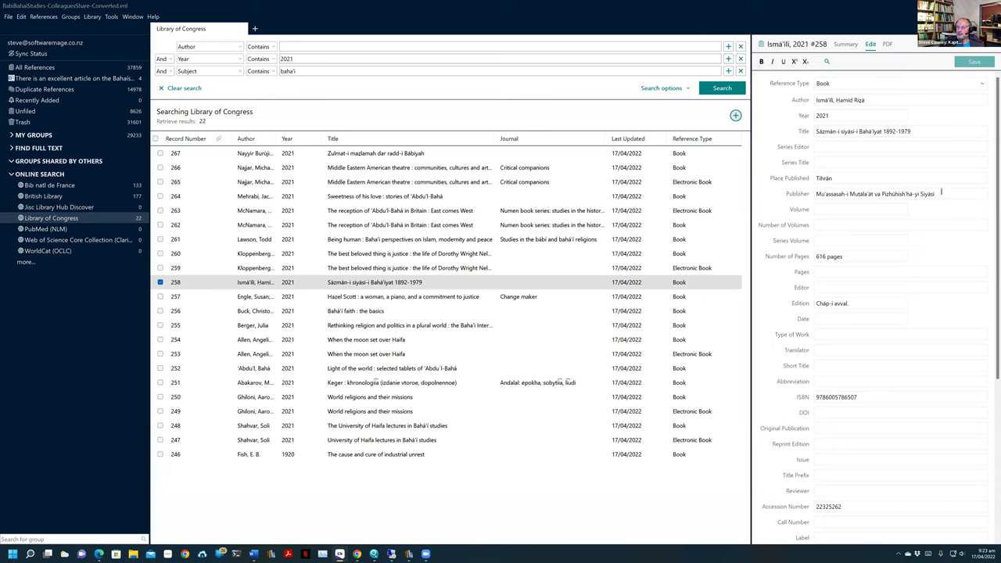
Highlight the publisher and the keywords in the record of the book on Bahá'í political organisation 1892-1979.
{"action": "left_click_drag", "start_coordinate": [937, 193], "coordinate": [802, 187]}
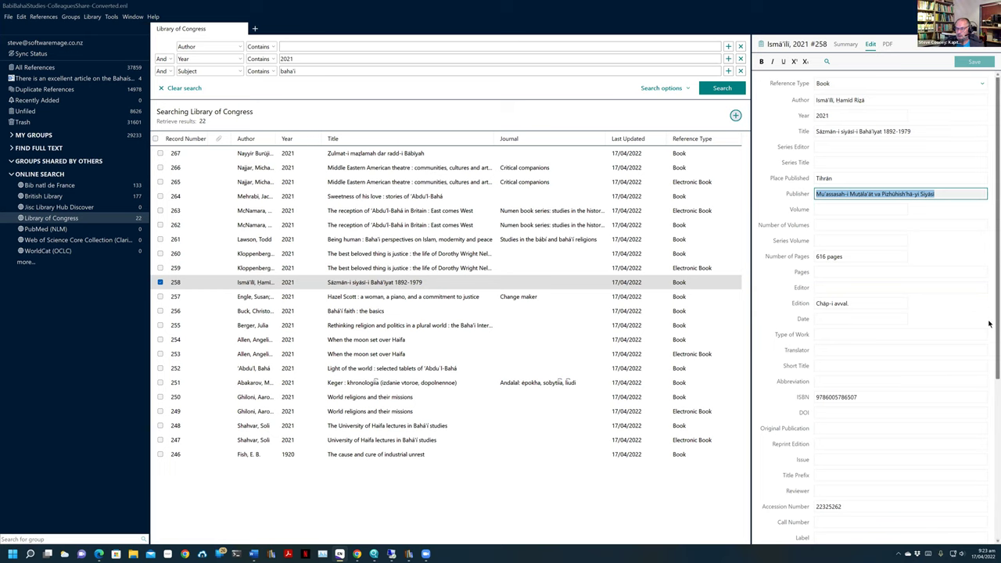
{"action": "scroll", "coordinate": [990, 270], "scroll_direction": "down", "scroll_amount": 5}
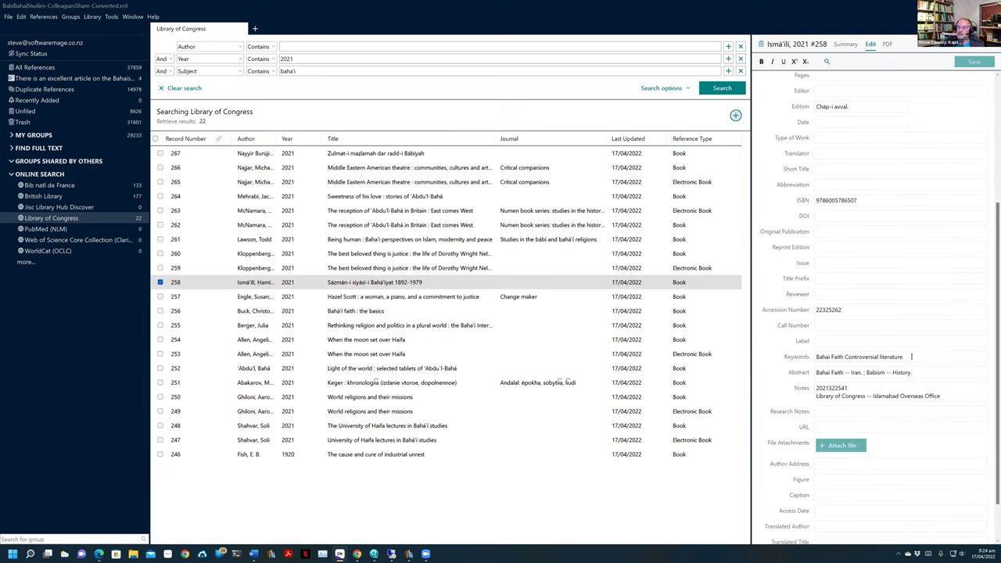
{"action": "left_click_drag", "start_coordinate": [912, 358], "coordinate": [813, 355]}
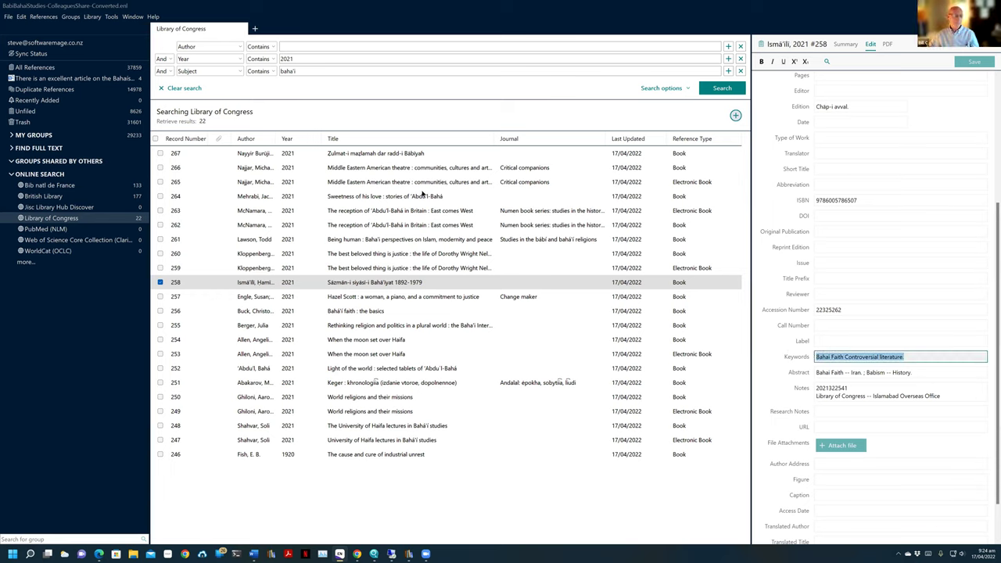
Add record 267, Ẓulmat-i maẓlamah dar radd-i Bábíyah, to the selection and examine its notes and other fields.
{"action": "left_click", "coordinate": [409, 155], "text": "ctrl"}
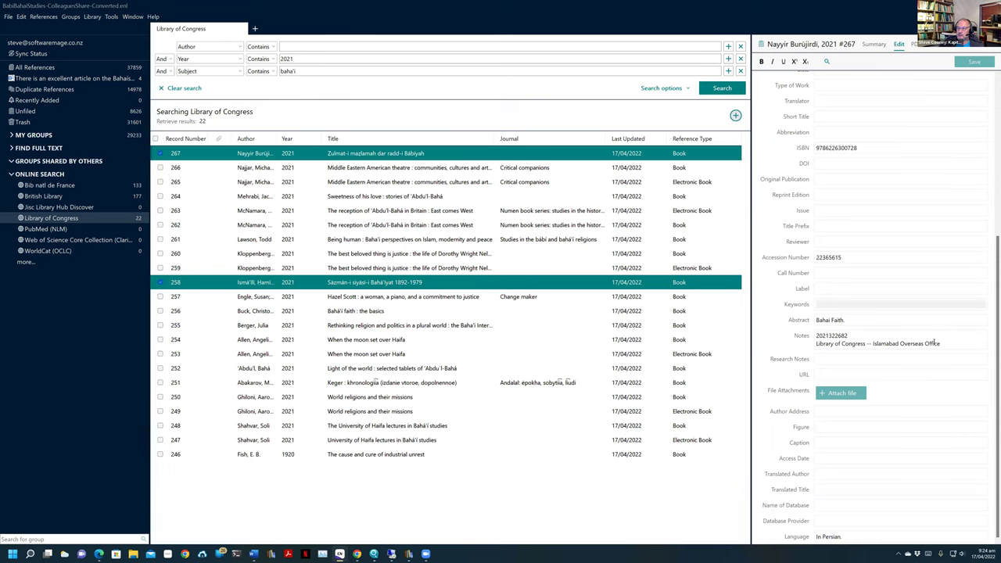
{"action": "scroll", "coordinate": [884, 301], "scroll_direction": "up", "scroll_amount": 1}
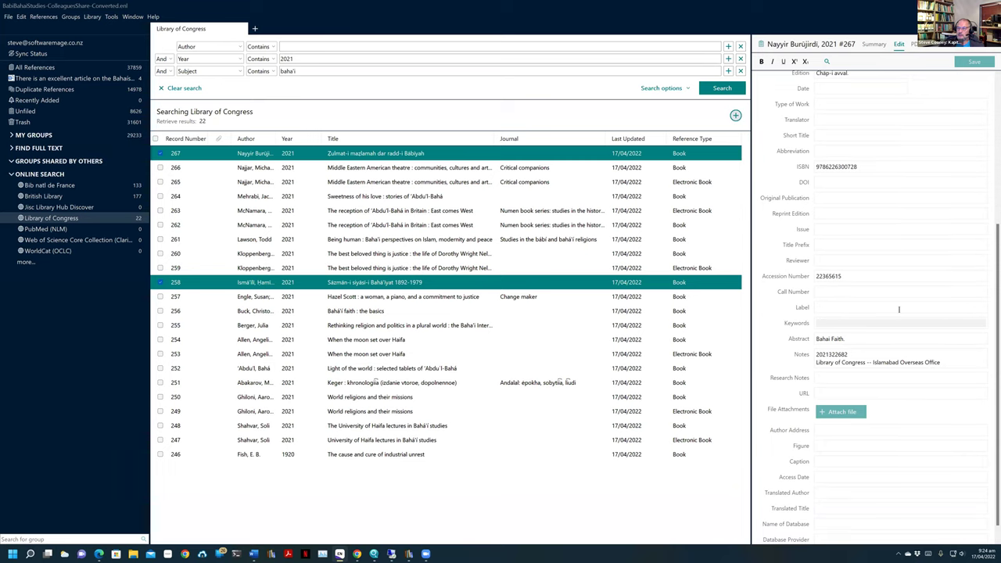
{"action": "scroll", "coordinate": [866, 340], "scroll_direction": "down", "scroll_amount": 1}
{"action": "left_click", "coordinate": [872, 345]}
{"action": "scroll", "coordinate": [872, 346], "scroll_direction": "up", "scroll_amount": 6}
{"action": "scroll", "coordinate": [872, 346], "scroll_direction": "up", "scroll_amount": 6}
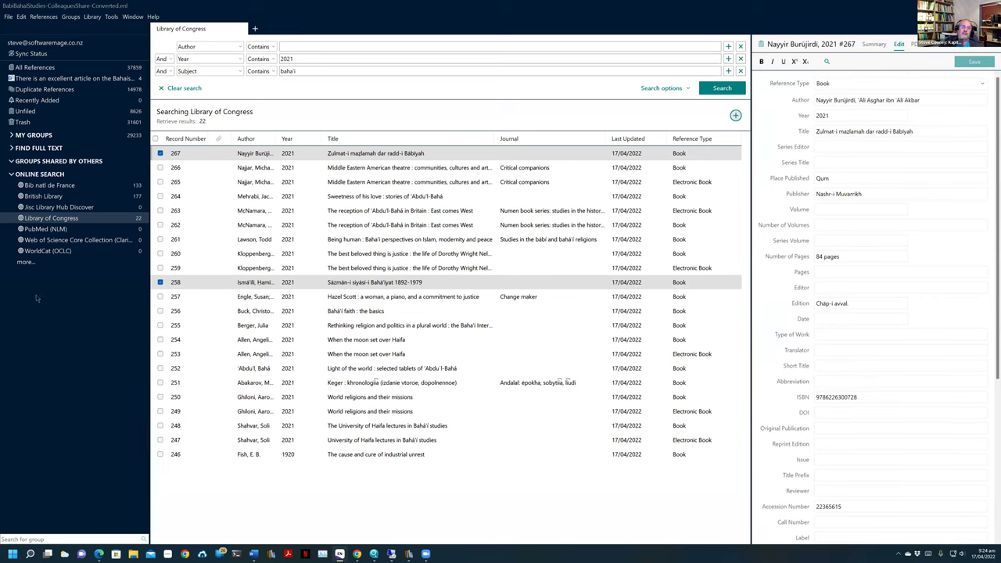
Check the year search term, return to the Sázmán-i siyásí-i Bahá'íyat 1892-1979 record and review its fields.
{"action": "left_click", "coordinate": [304, 59]}
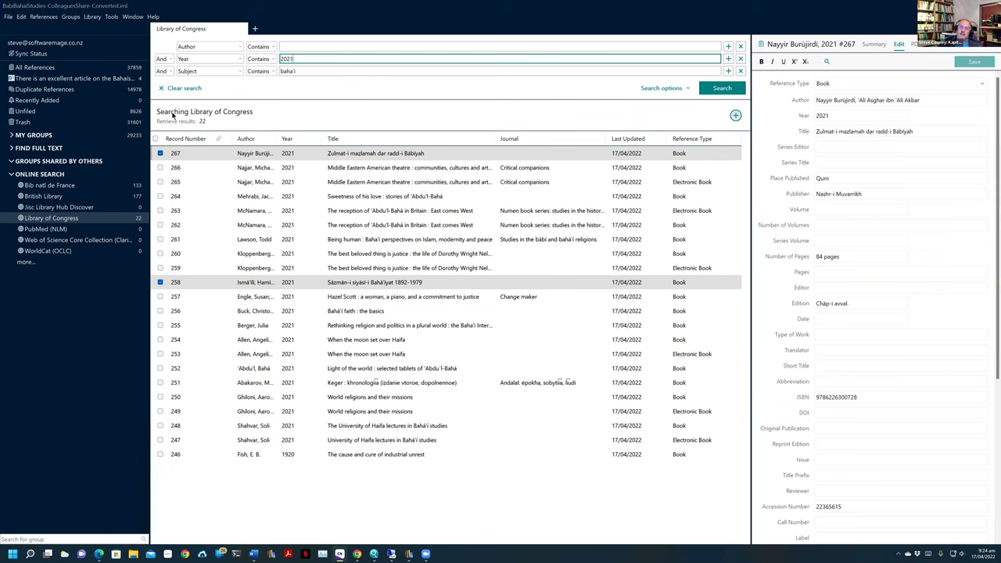
{"action": "left_click", "coordinate": [369, 285]}
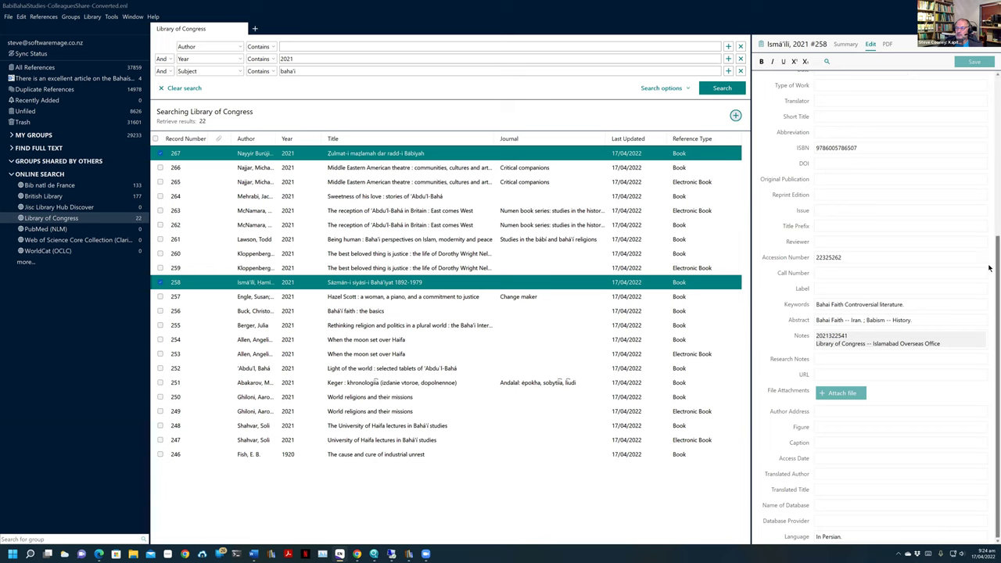
{"action": "left_click_drag", "start_coordinate": [997, 266], "coordinate": [998, 121]}
{"action": "scroll", "coordinate": [899, 235], "scroll_direction": "down", "scroll_amount": 3}
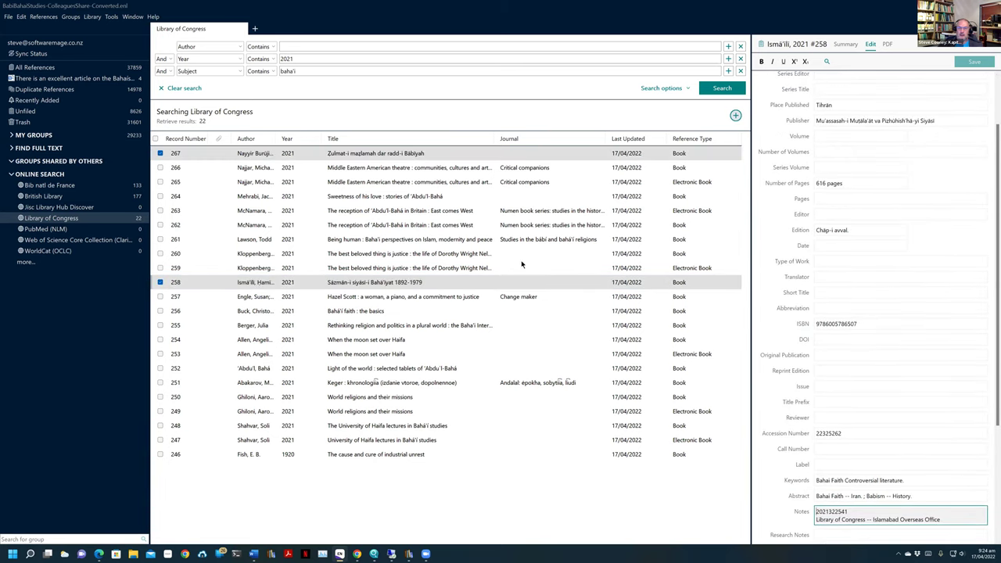
Select the print book The best beloved thing is justice and widen the Author column to fit longer names.
{"action": "left_click", "coordinate": [359, 255]}
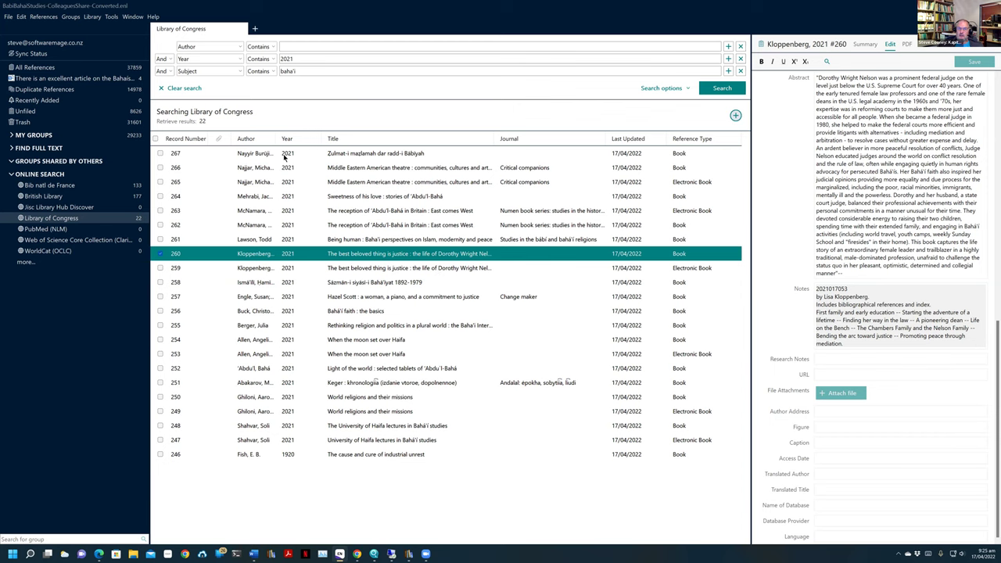
{"action": "left_click_drag", "start_coordinate": [275, 139], "coordinate": [310, 134]}
{"action": "left_click_drag", "start_coordinate": [232, 141], "coordinate": [226, 143]}
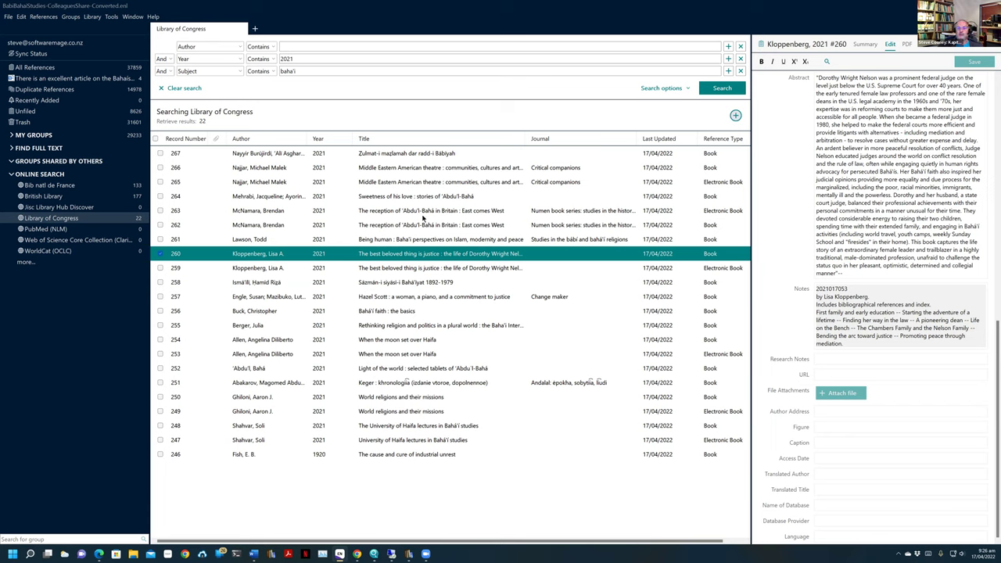
Narrow the selection to the print and electronic records of The reception of 'Abdu'l-Bahá in Britain.
{"action": "left_click", "coordinate": [430, 237]}
{"action": "left_click", "coordinate": [431, 226], "text": "ctrl"}
{"action": "left_click", "coordinate": [429, 213], "text": "ctrl"}
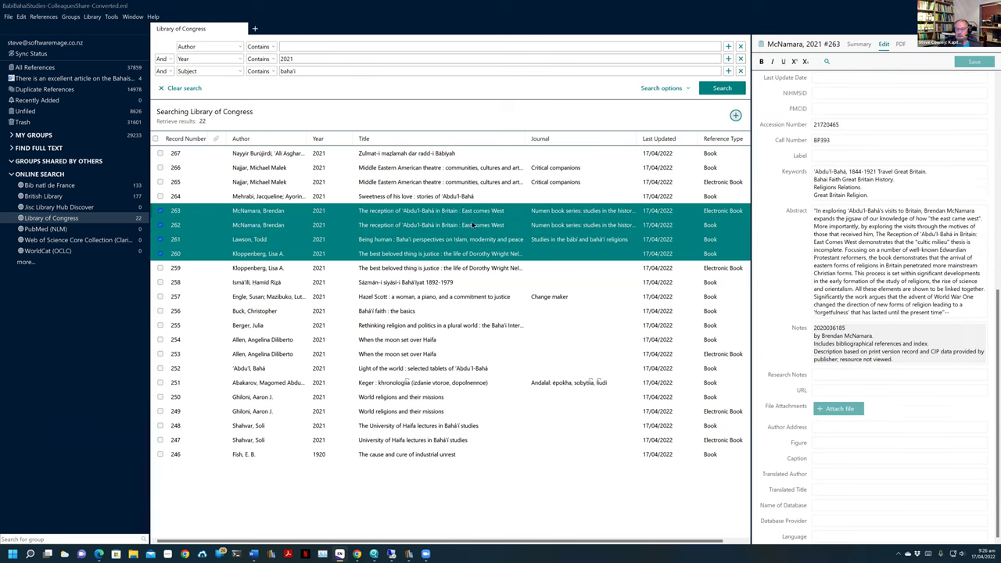
{"action": "left_click", "coordinate": [505, 253], "text": "ctrl"}
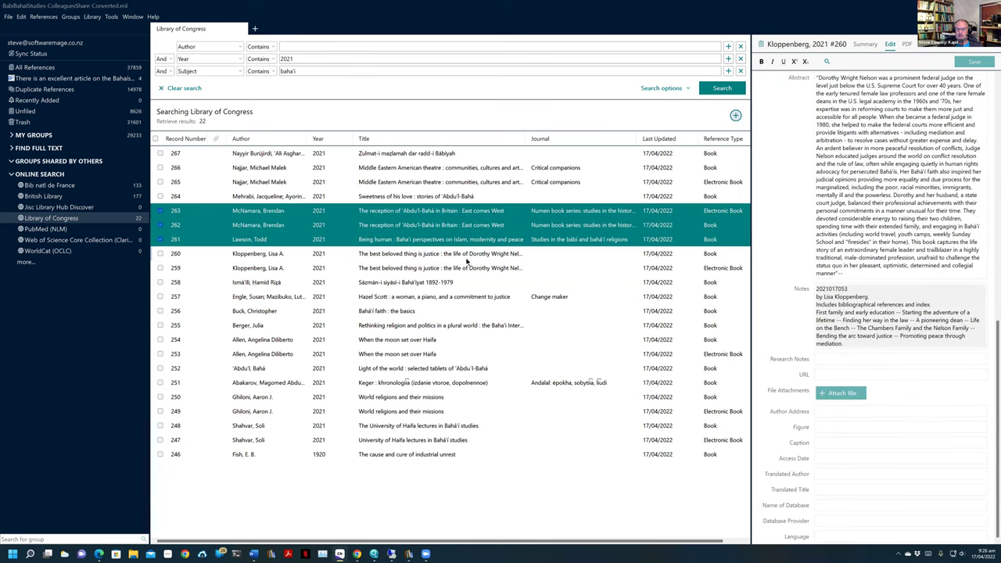
{"action": "left_click", "coordinate": [413, 227], "text": "ctrl"}
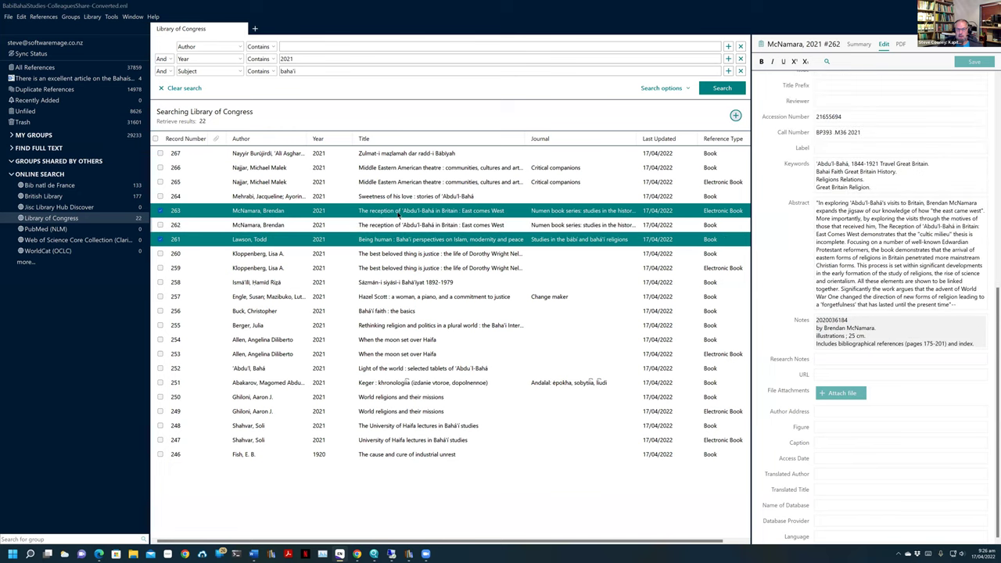
{"action": "left_click", "coordinate": [435, 216], "text": "ctrl"}
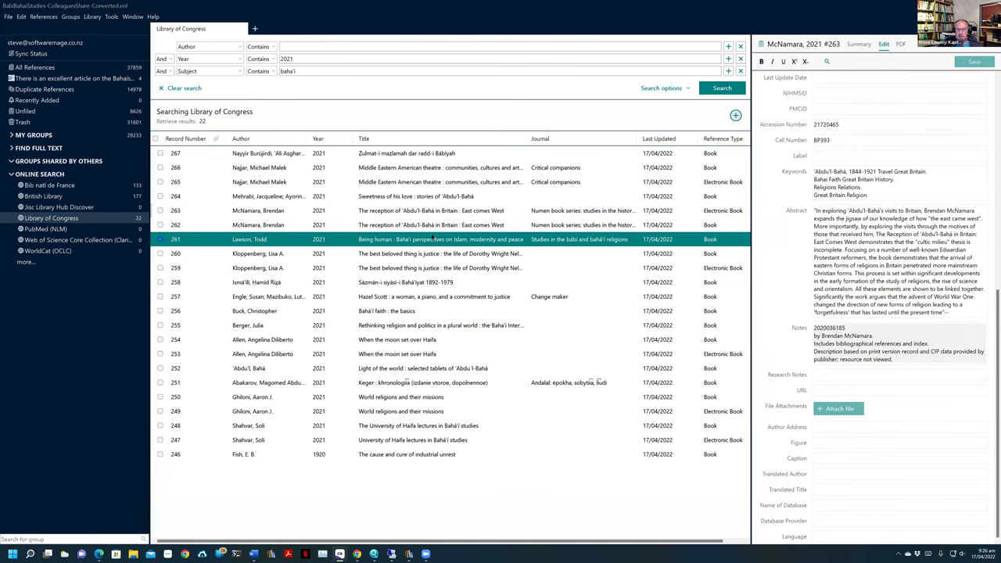
{"action": "left_click", "coordinate": [481, 216], "text": "ctrl"}
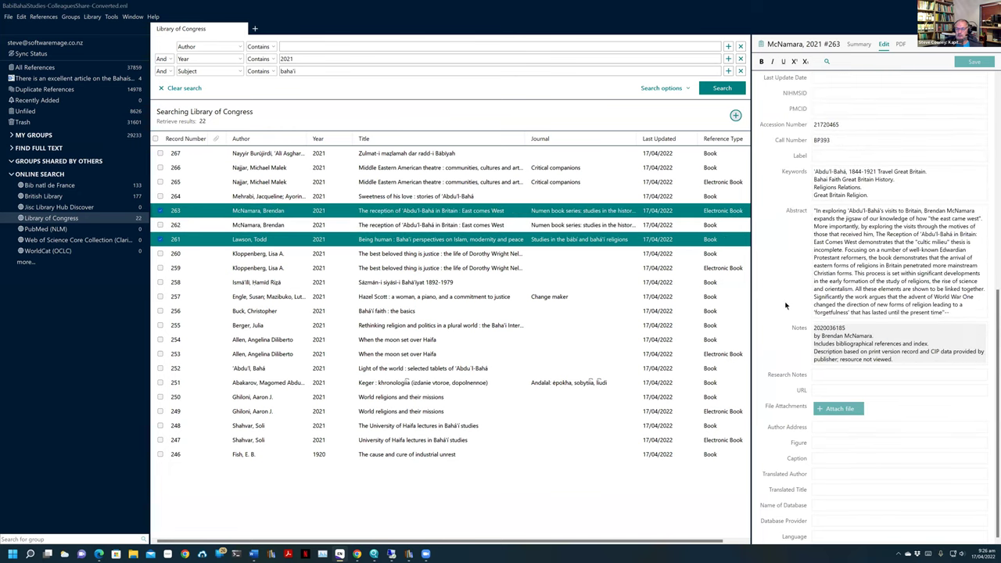
{"action": "left_click", "coordinate": [505, 242], "text": "ctrl"}
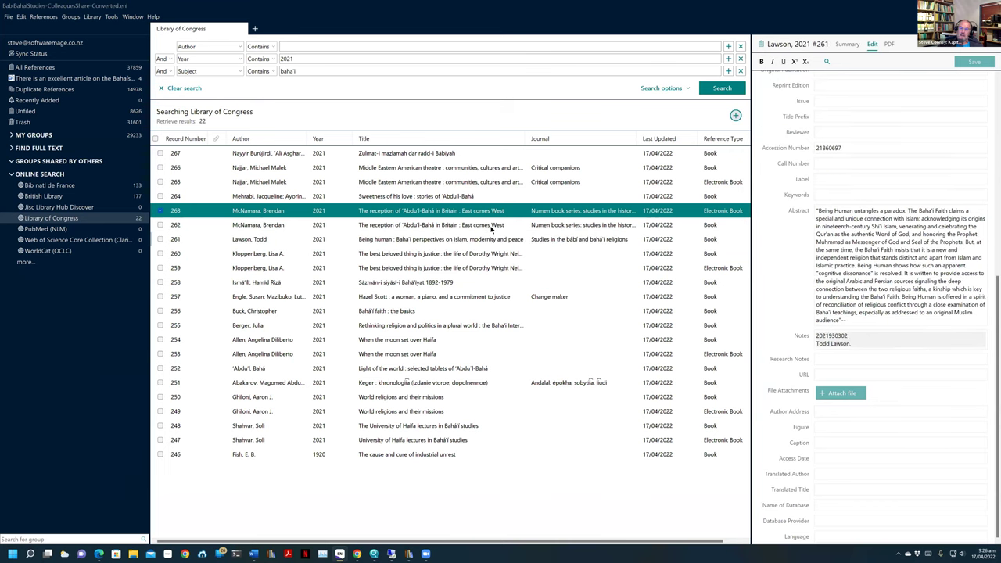
{"action": "left_click", "coordinate": [492, 228], "text": "ctrl"}
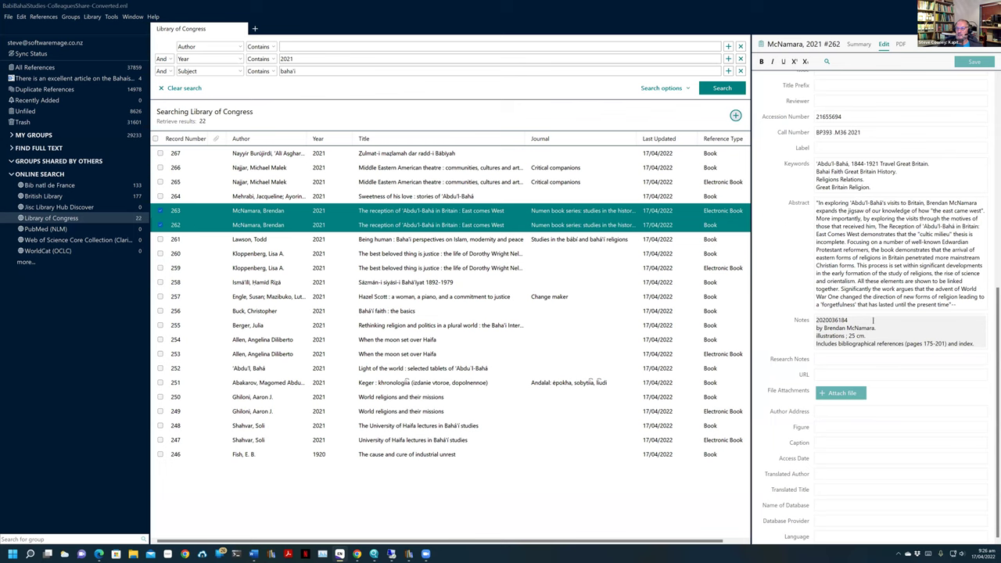
Switch between the Book and Electronic Book records of The reception of 'Abdu'l-Bahá in Britain to compare their notes and call numbers.
{"action": "left_click", "coordinate": [435, 227]}
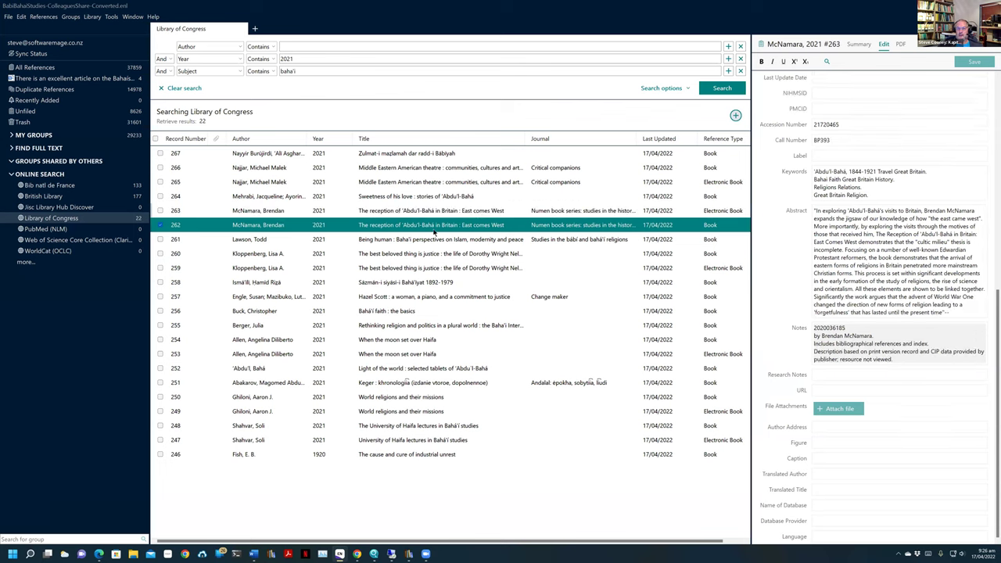
{"action": "left_click", "coordinate": [452, 228], "text": "ctrl"}
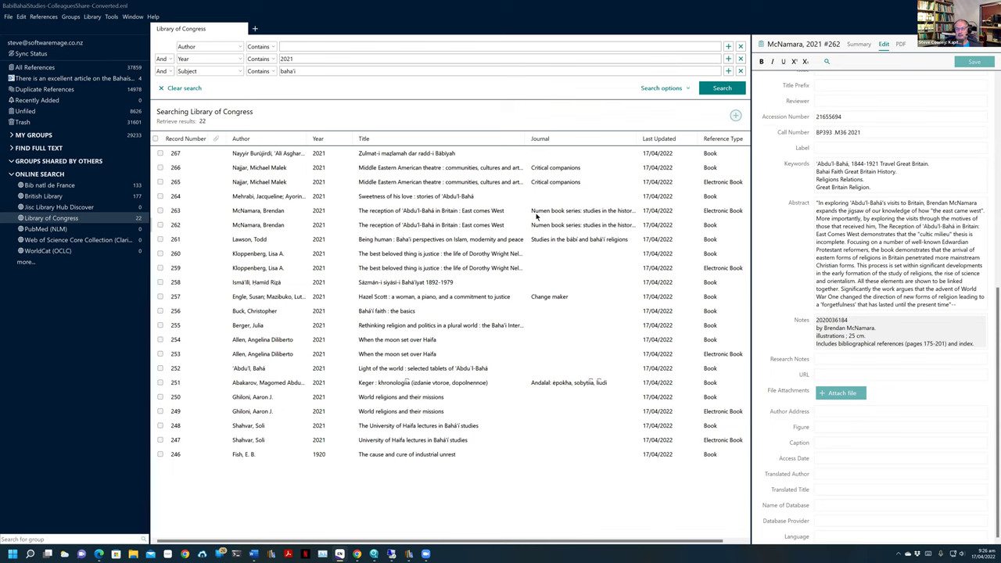
{"action": "left_click", "coordinate": [430, 217]}
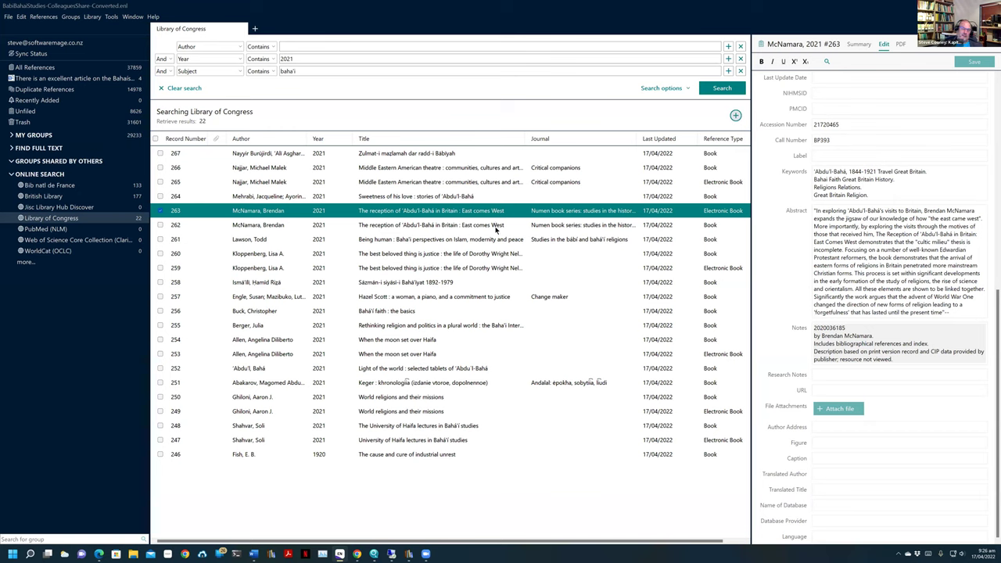
{"action": "left_click", "coordinate": [549, 228]}
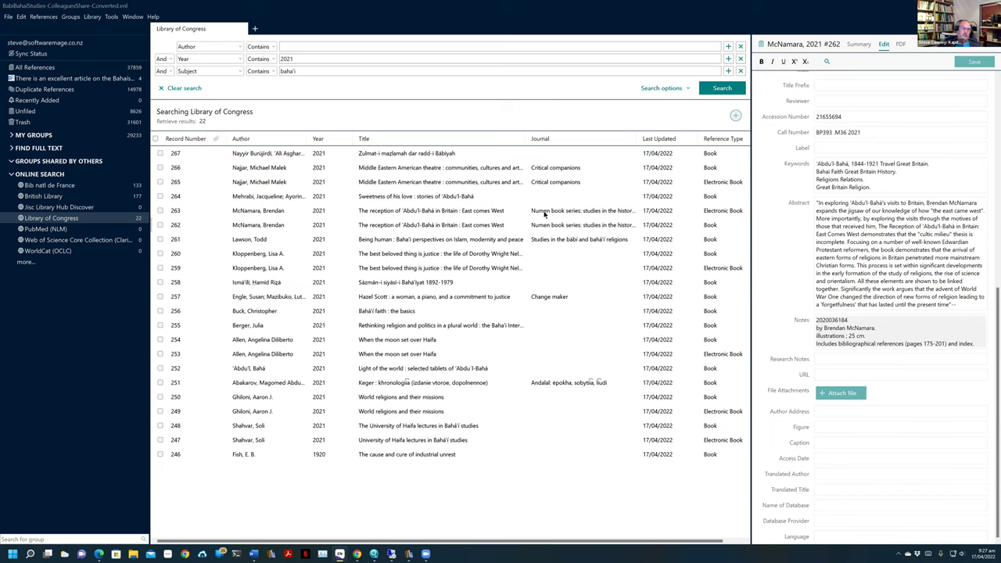
{"action": "left_click", "coordinate": [444, 227]}
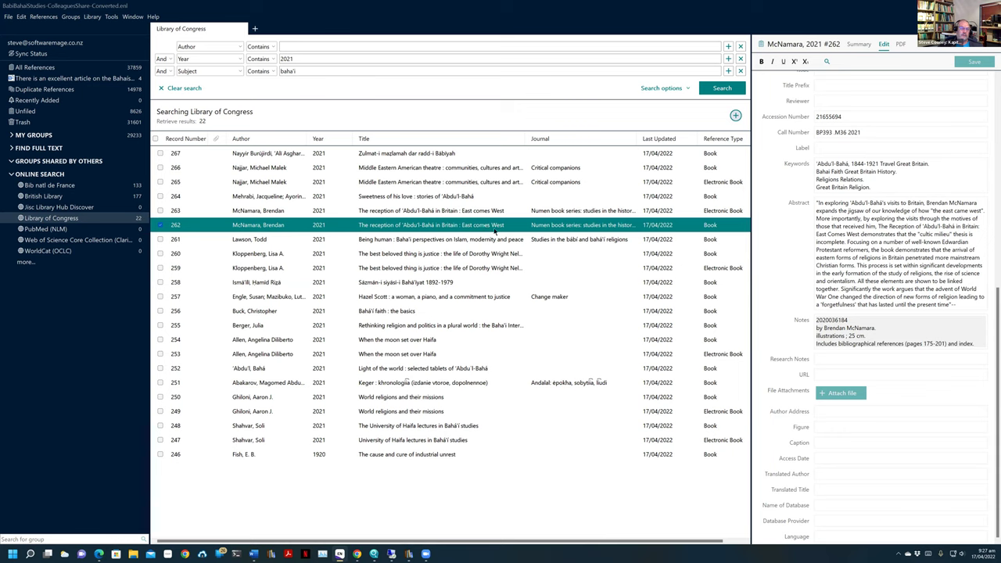
{"action": "left_click", "coordinate": [526, 224], "text": "ctrl"}
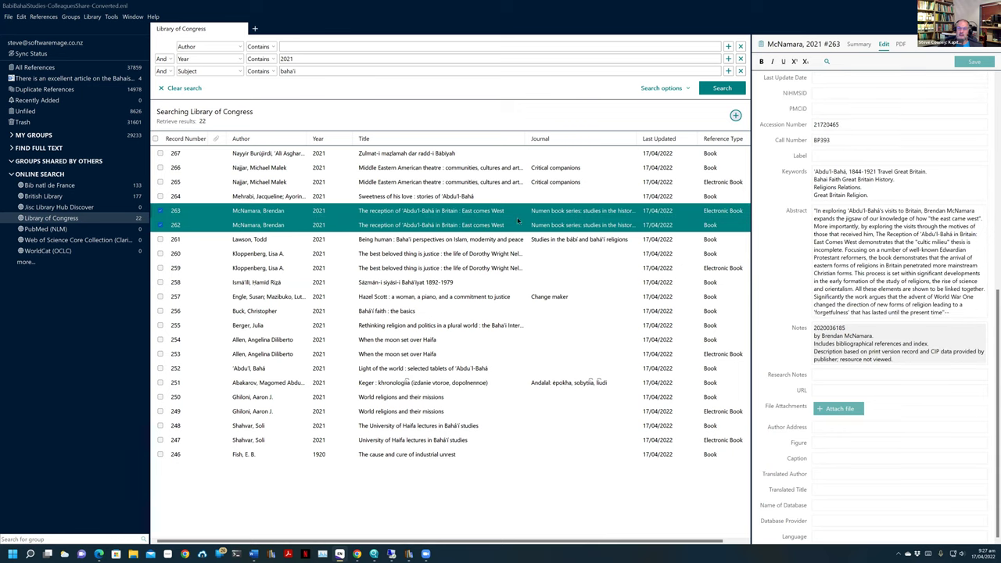
{"action": "left_click", "coordinate": [520, 227]}
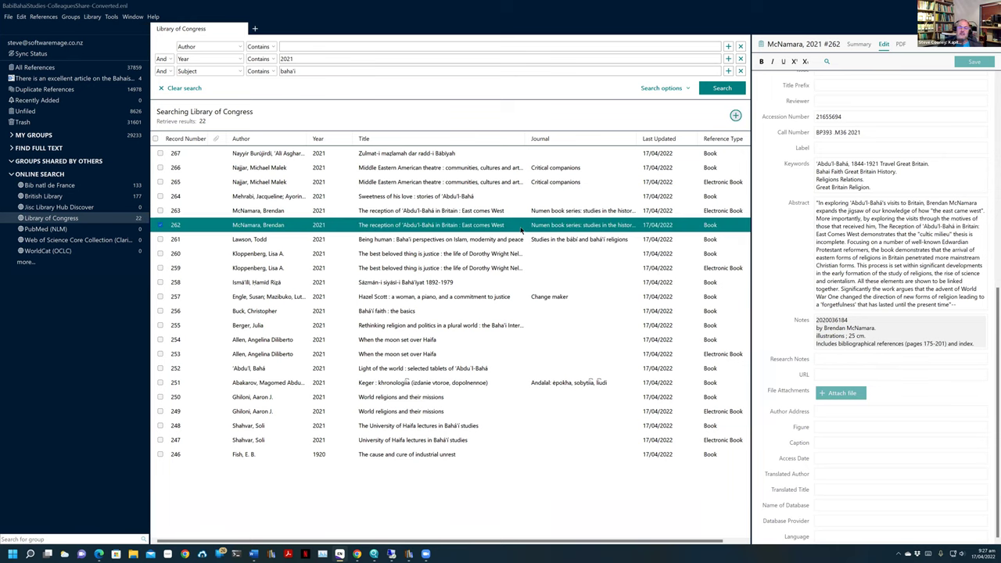
{"action": "left_click", "coordinate": [557, 213], "text": "ctrl"}
{"action": "left_click", "coordinate": [557, 213], "text": "ctrl"}
{"action": "left_click", "coordinate": [553, 226], "text": "ctrl"}
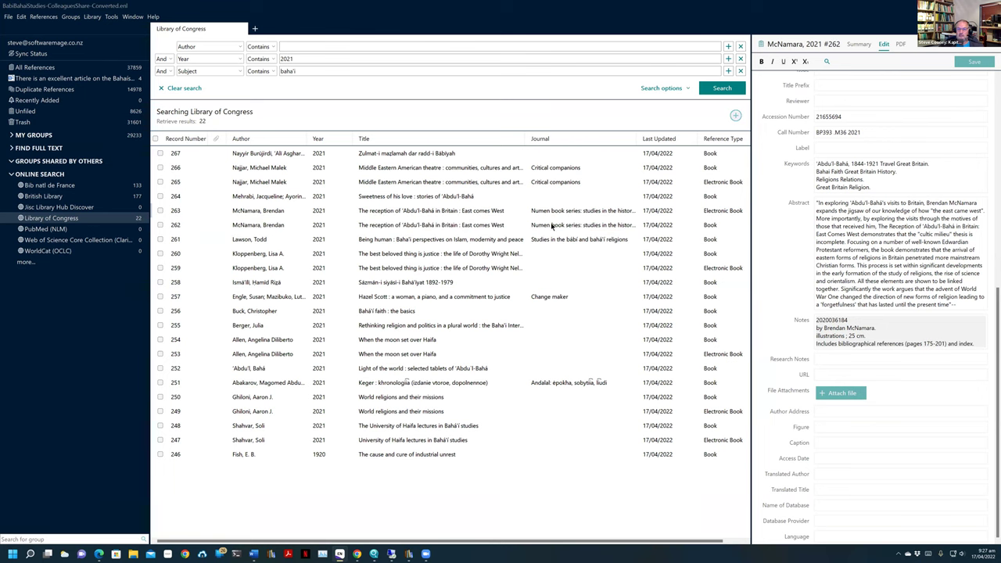
Select records 262 and 263 together to view the electronic edition's details, and clear the selection.
{"action": "left_click", "coordinate": [549, 228]}
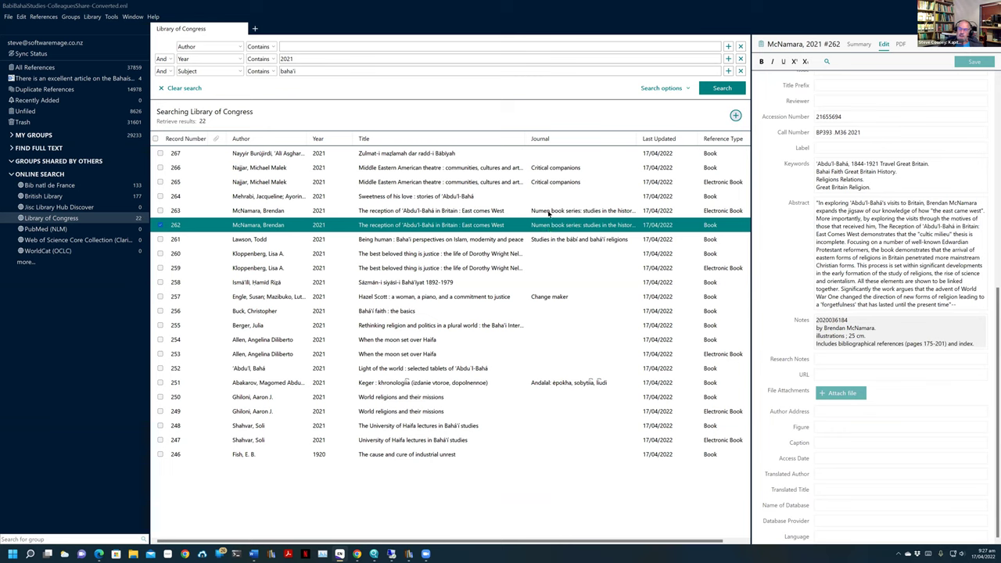
{"action": "left_click", "coordinate": [549, 212]}
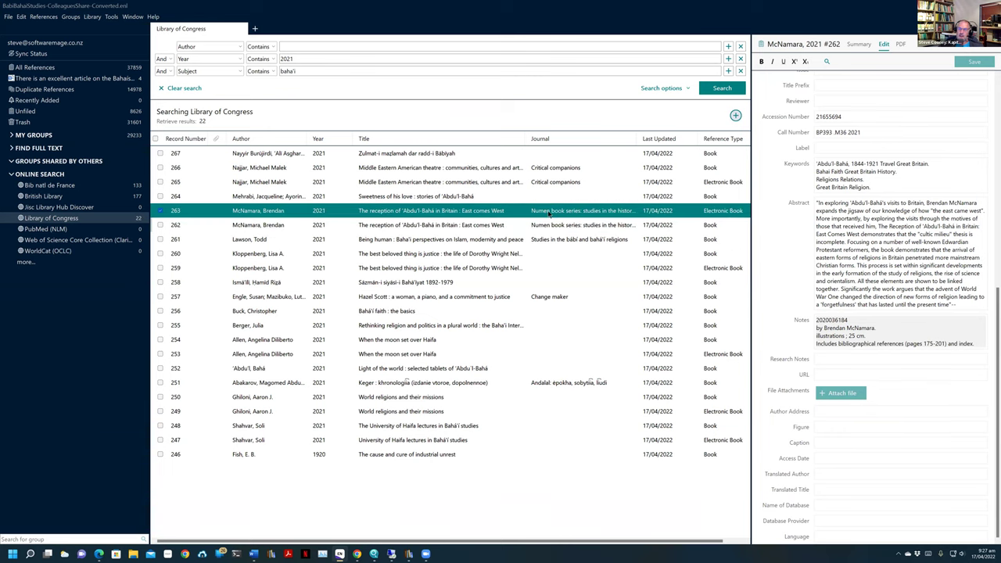
{"action": "left_click", "coordinate": [532, 225]}
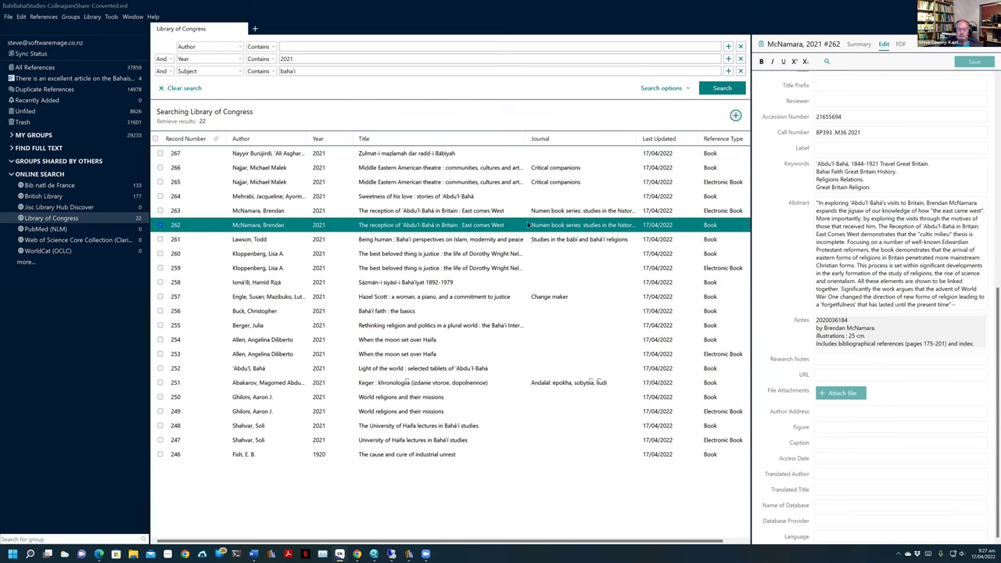
{"action": "left_click", "coordinate": [442, 213], "text": "shift"}
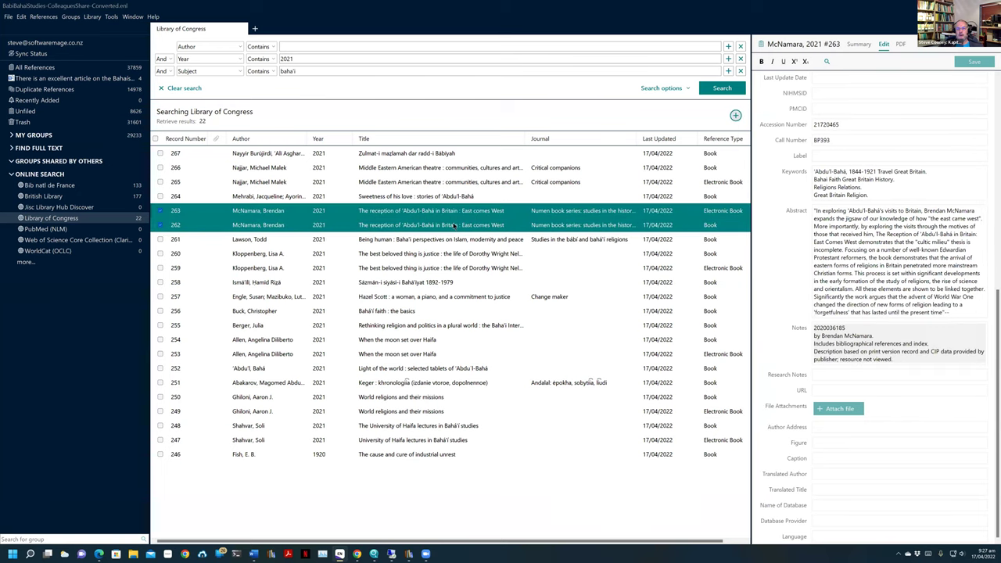
{"action": "left_click", "coordinate": [462, 211]}
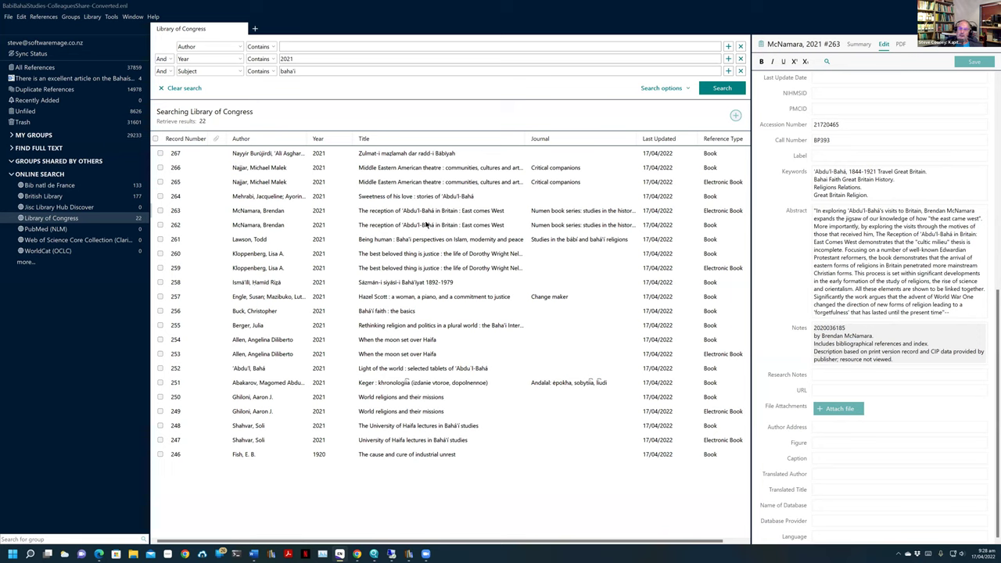
Open the print record of The best beloved thing is justice and examine its publication details, keywords and abstract.
{"action": "left_click", "coordinate": [408, 255]}
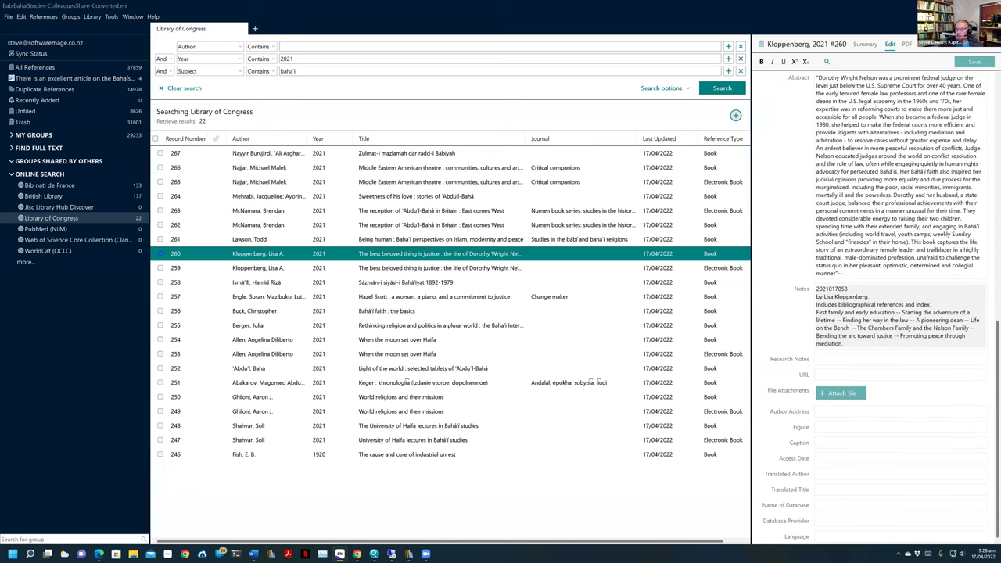
{"action": "left_click", "coordinate": [988, 345]}
{"action": "scroll", "coordinate": [988, 234], "scroll_direction": "up", "scroll_amount": 5}
{"action": "scroll", "coordinate": [988, 121], "scroll_direction": "up", "scroll_amount": 6}
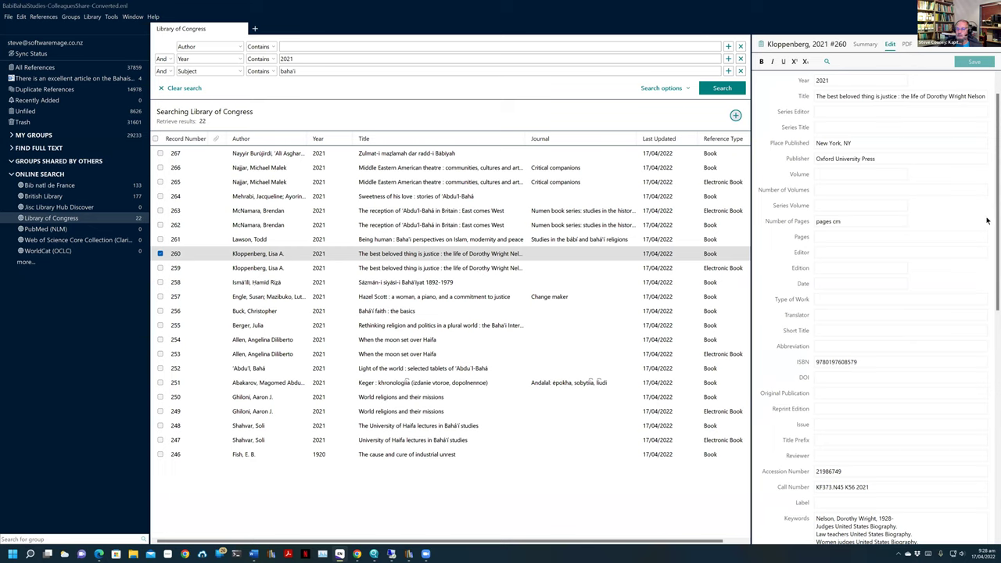
{"action": "scroll", "coordinate": [989, 223], "scroll_direction": "down", "scroll_amount": 3}
{"action": "scroll", "coordinate": [990, 223], "scroll_direction": "up", "scroll_amount": 5}
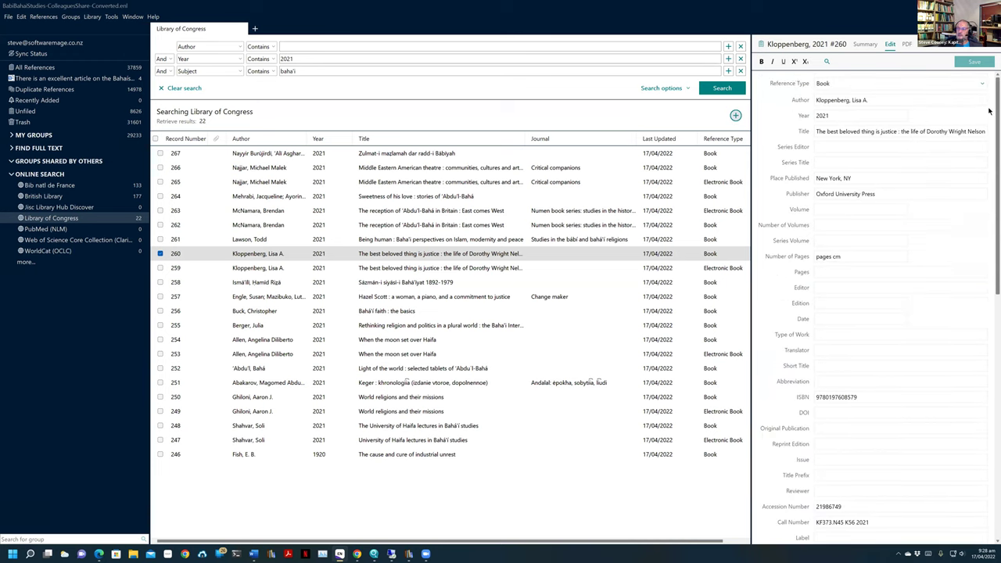
{"action": "scroll", "coordinate": [990, 234], "scroll_direction": "down", "scroll_amount": 5}
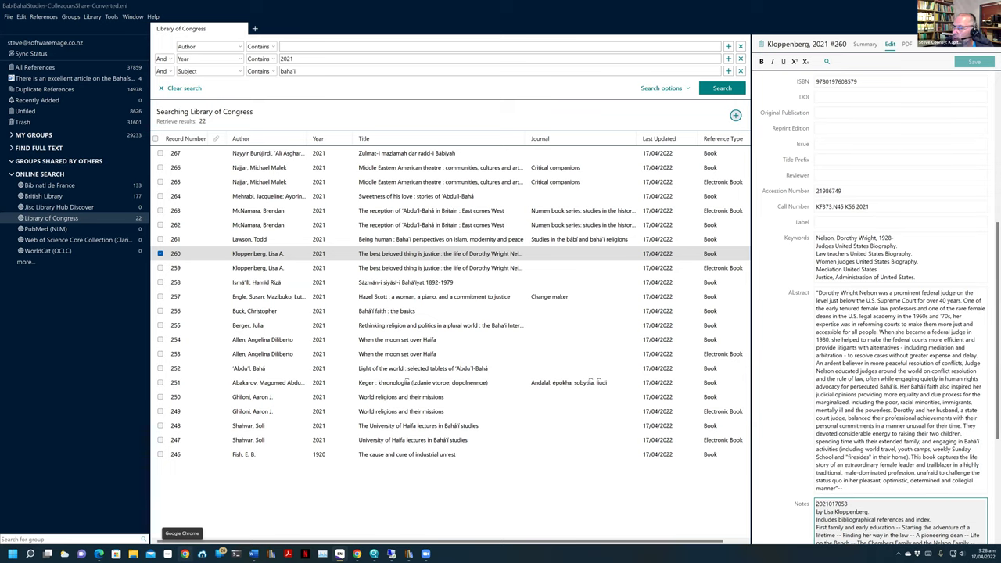
Open Google Scholar in Chrome and search for bahai OR baha'i OR baha'ie OR bahaism OR babism OR Бахаі OR Bahajski OR Бахайската OR Bahá'ie.
{"action": "left_click", "coordinate": [184, 553]}
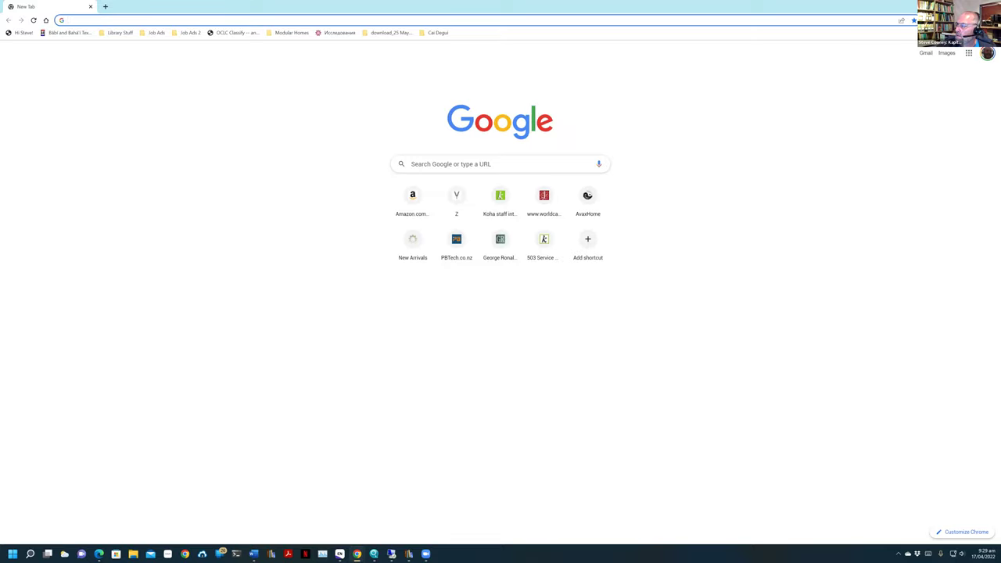
{"action": "left_click", "coordinate": [432, 163]}
{"action": "type", "text": "googl"}
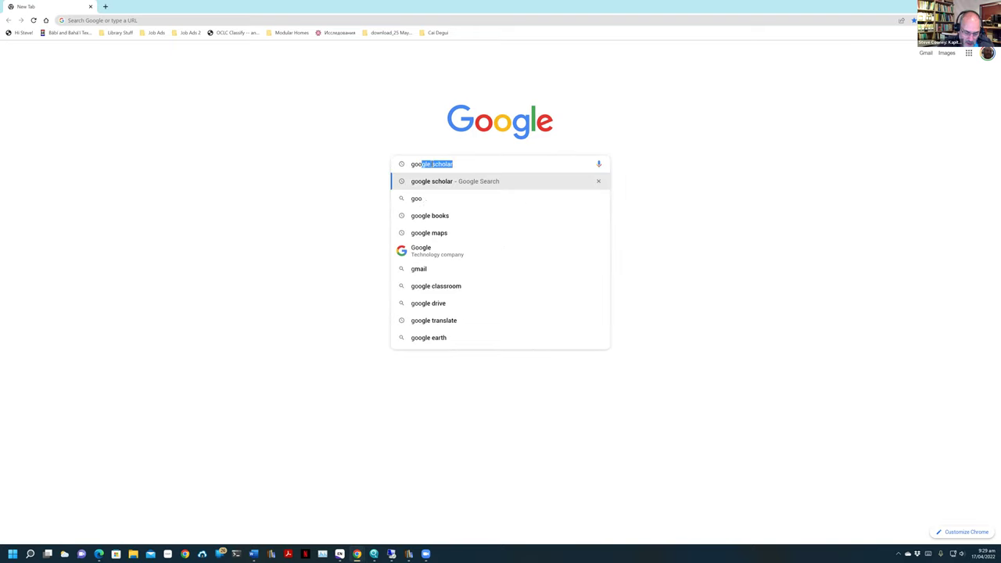
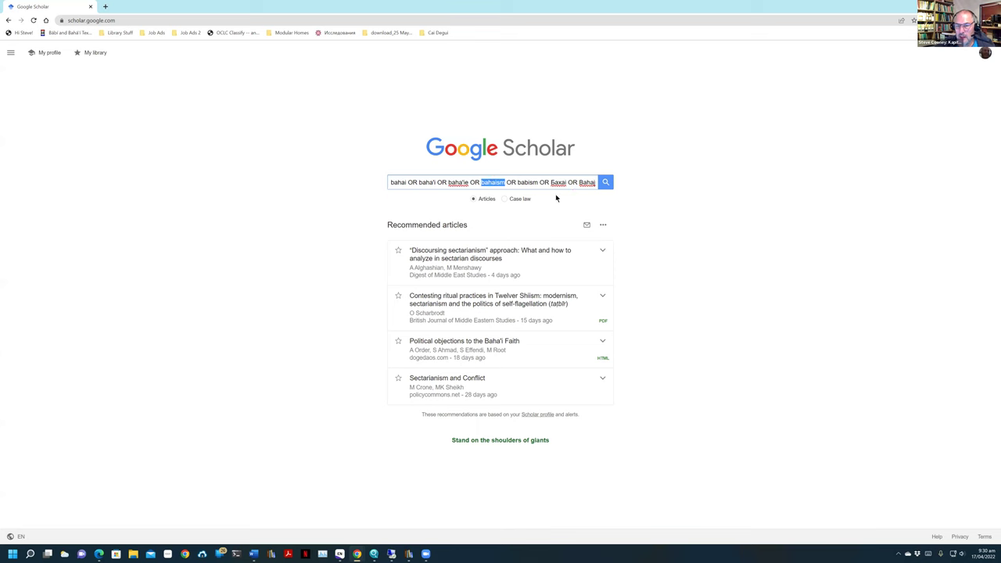
{"action": "left_click", "coordinate": [606, 183]}
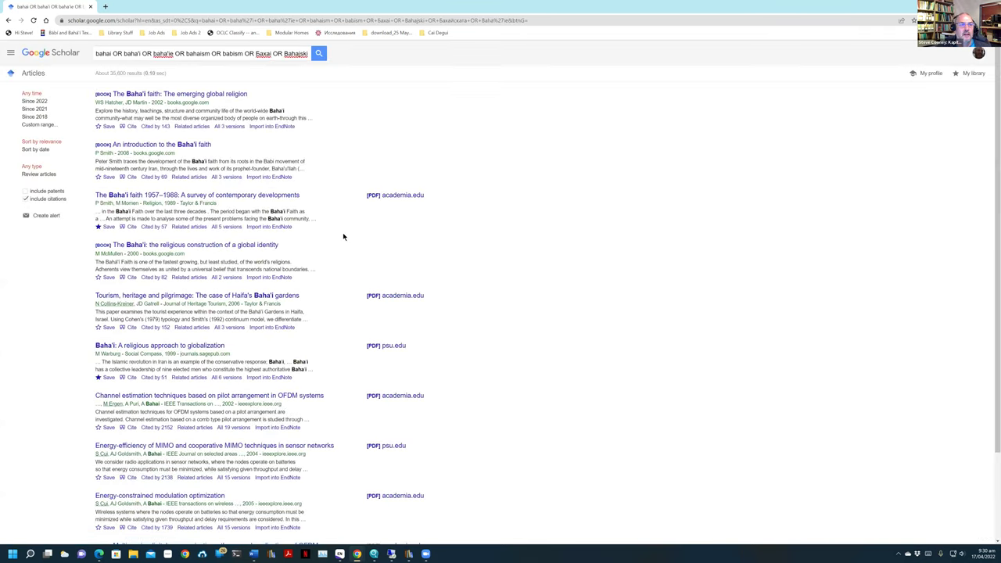
Set the custom publication-year range of the Scholar search from 2021 to 2021.
{"action": "left_click", "coordinate": [32, 127]}
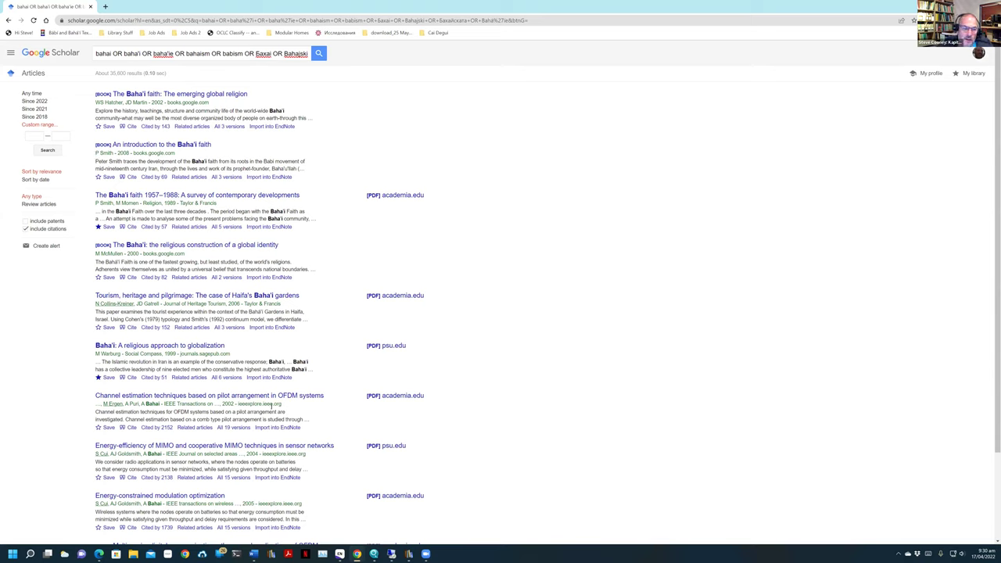
{"action": "left_click", "coordinate": [29, 135]}
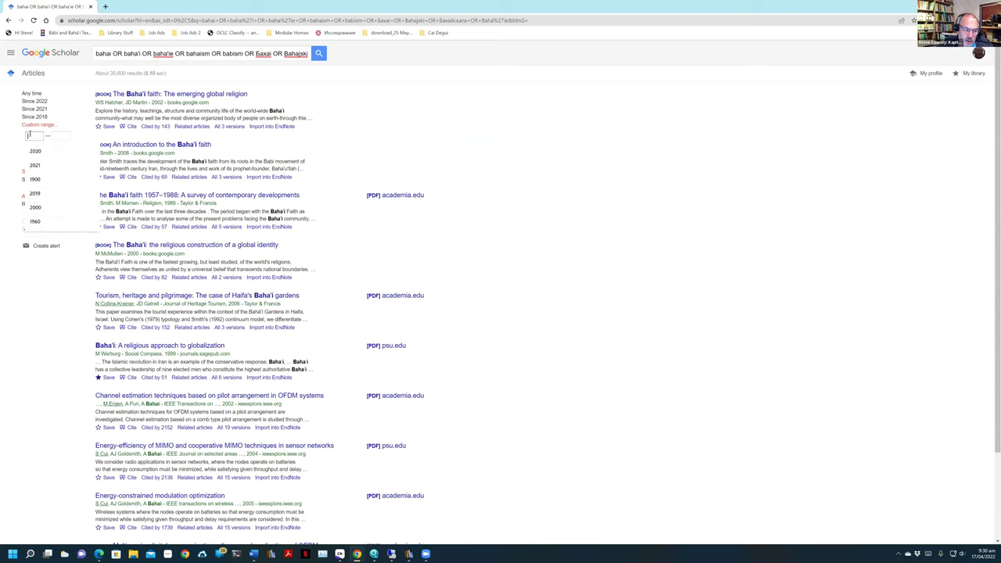
{"action": "type", "text": "2021"}
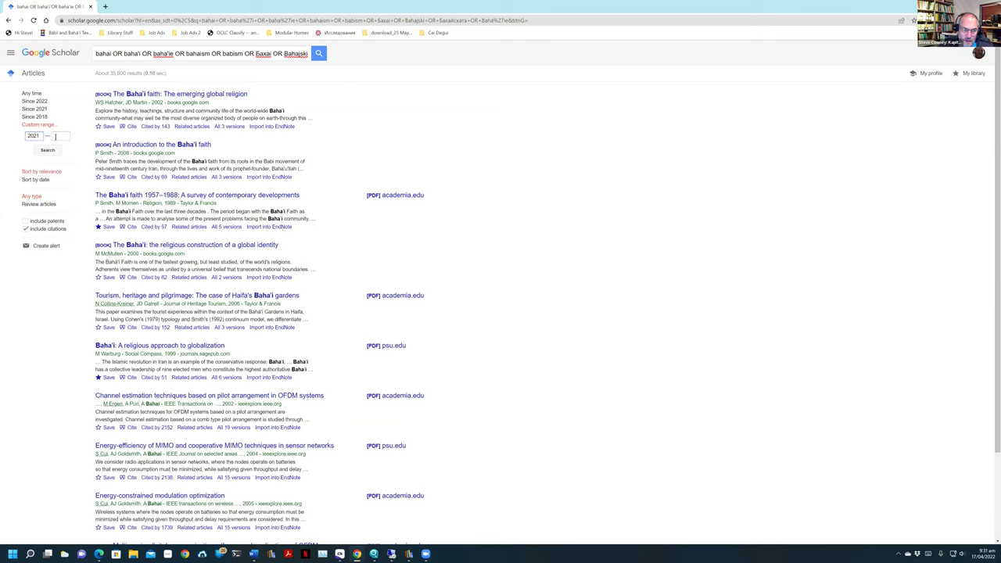
{"action": "left_click", "coordinate": [55, 136]}
{"action": "type", "text": "2021"}
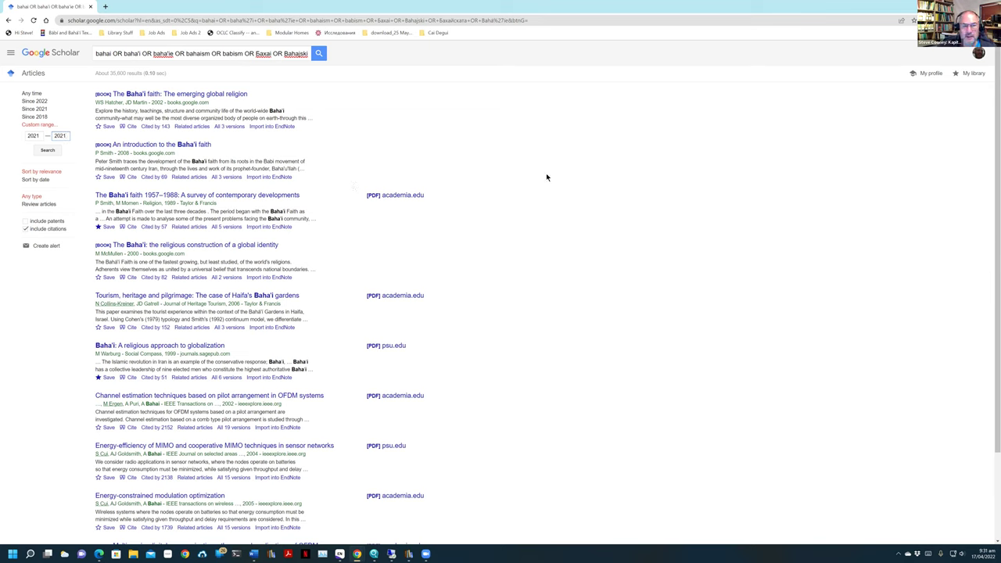
{"action": "left_click", "coordinate": [524, 211]}
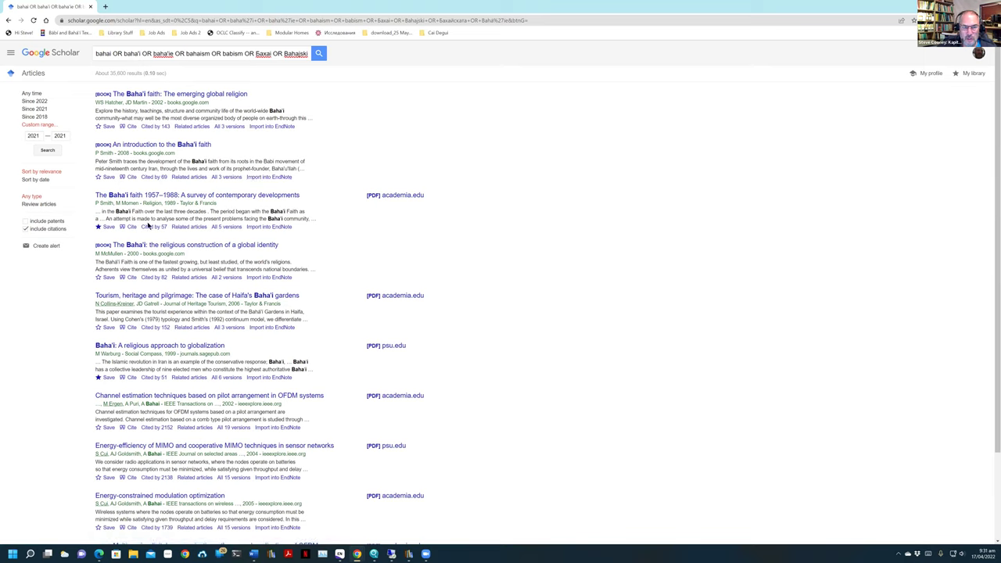
View the citation styles and export formats for An introduction to the Baha'i faith, and close the citation window.
{"action": "left_click", "coordinate": [130, 179]}
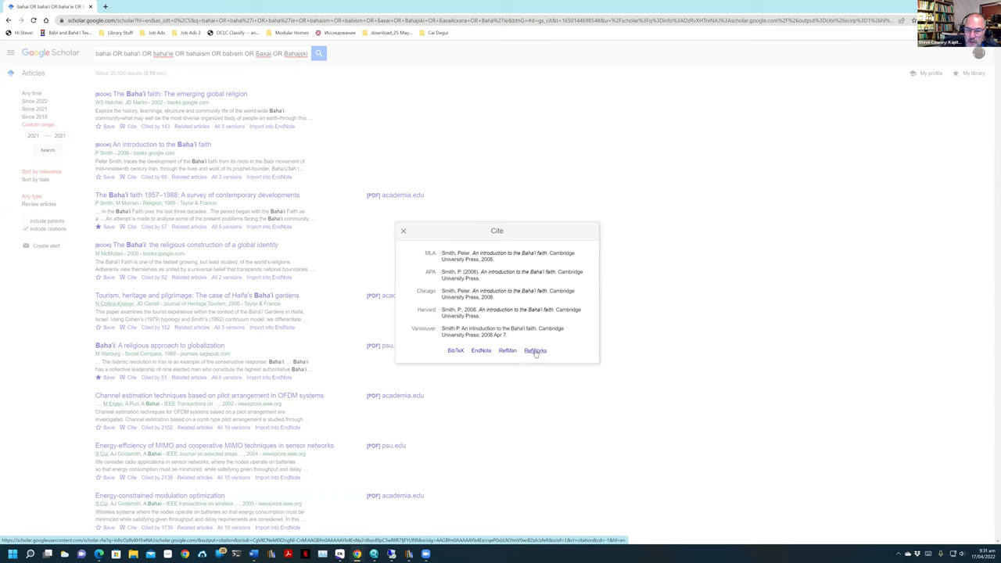
{"action": "left_click", "coordinate": [514, 190]}
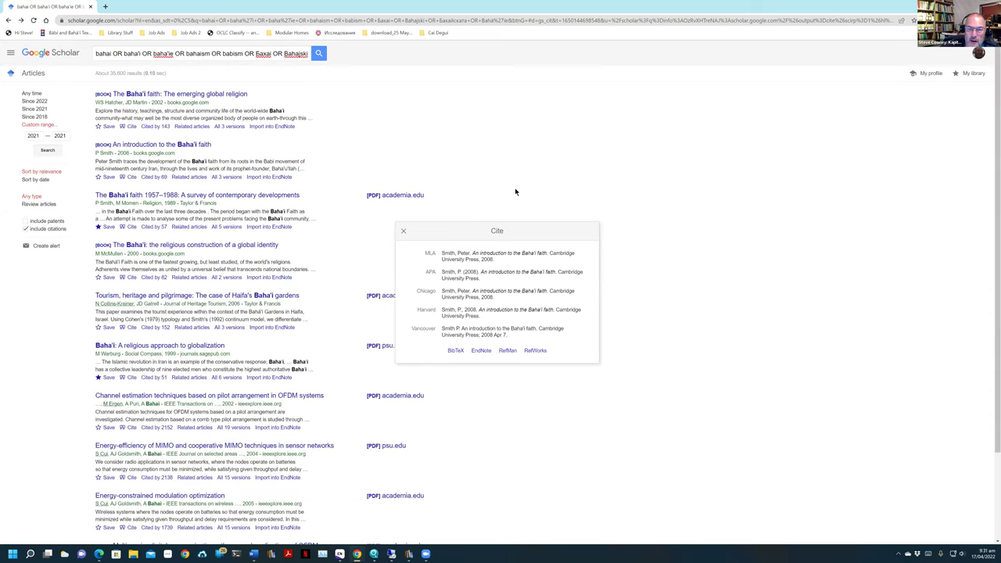
{"action": "left_click", "coordinate": [267, 179]}
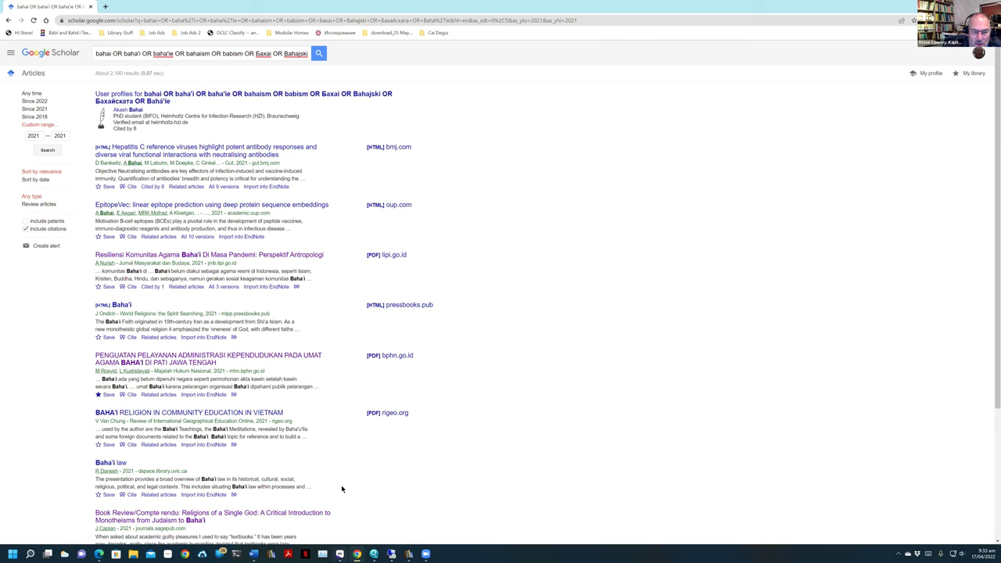
Switch to EndNote, show the 2020-2039 group and open the record Baha'i Religion In Community Education In Vietnam.
{"action": "key", "text": "alt+Tab"}
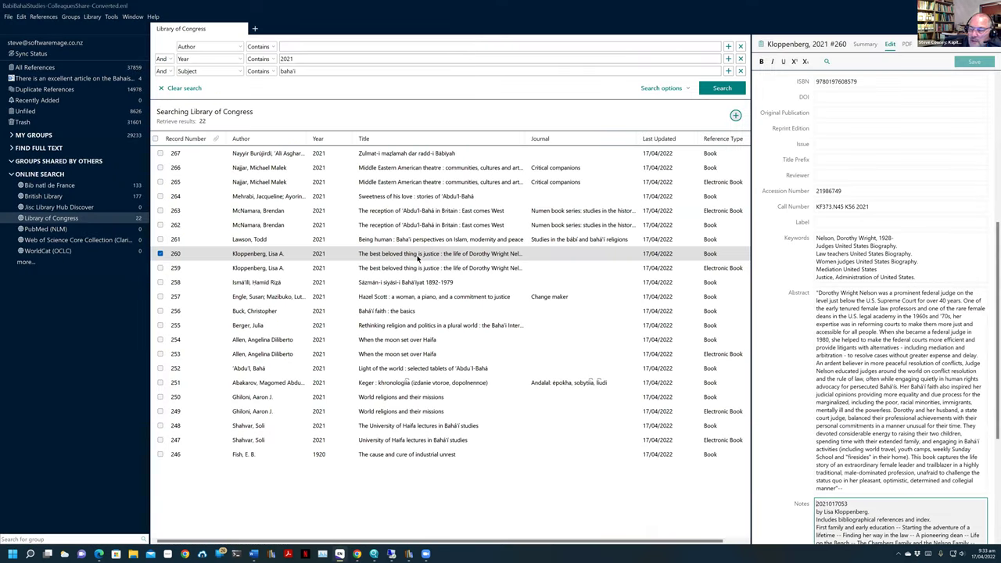
{"action": "left_click", "coordinate": [11, 134]}
{"action": "left_click", "coordinate": [70, 227]}
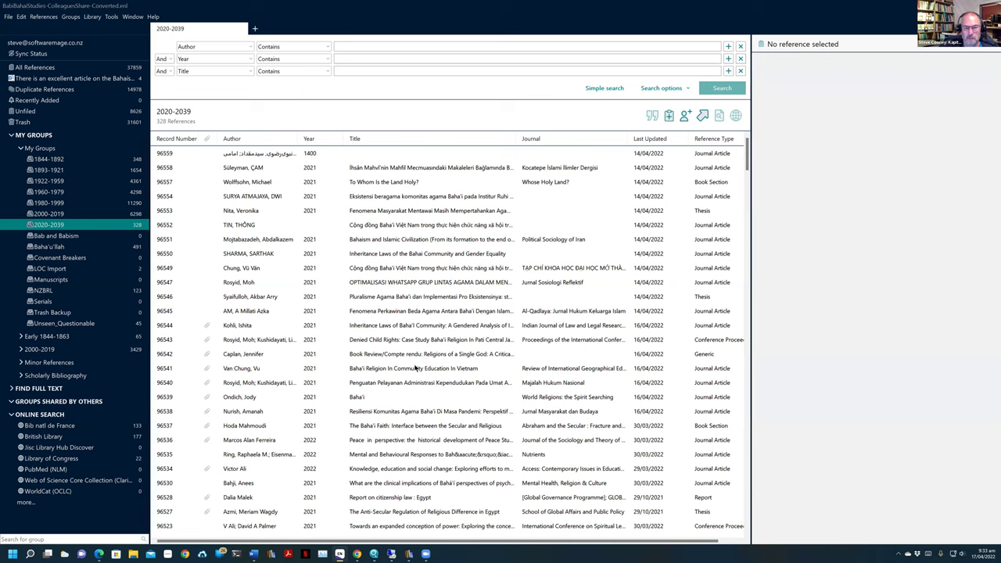
{"action": "left_click", "coordinate": [421, 370]}
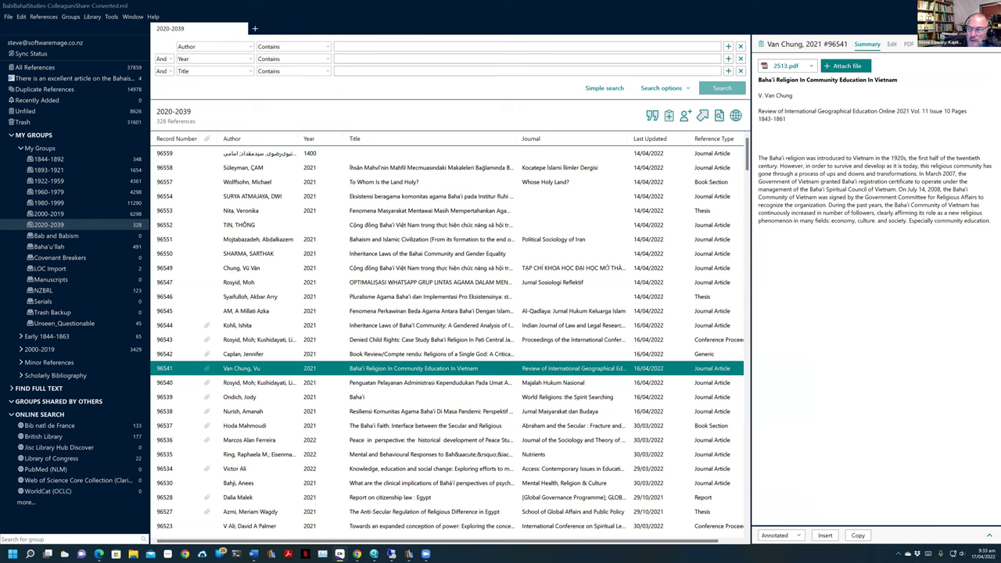
Return to the Scholar results, look through the 2021 articles and check the link options for The Reconstruction of the Concept of Religion in the Baha'i Writings.
{"action": "left_click", "coordinate": [340, 554]}
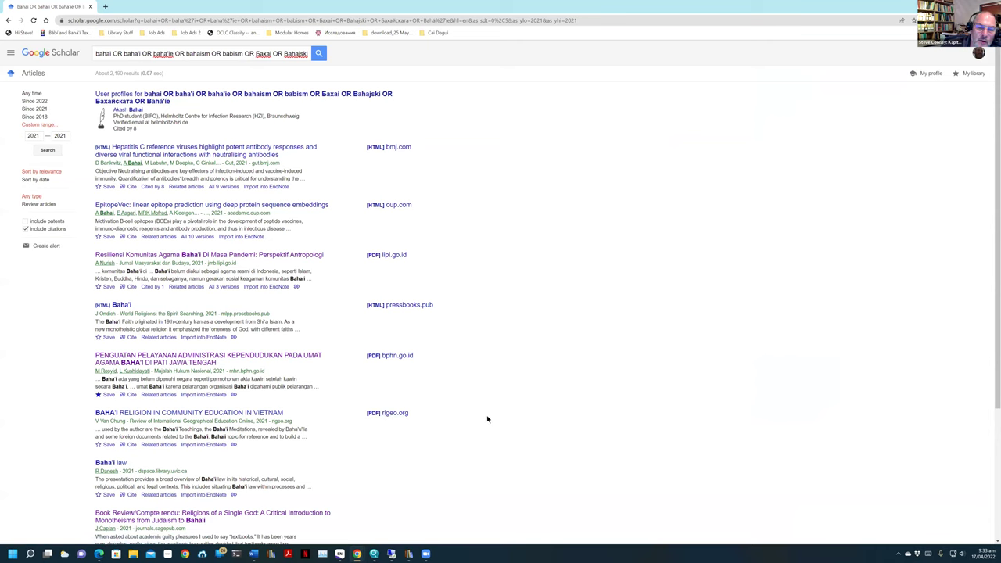
{"action": "scroll", "coordinate": [485, 423], "scroll_direction": "down", "scroll_amount": 1}
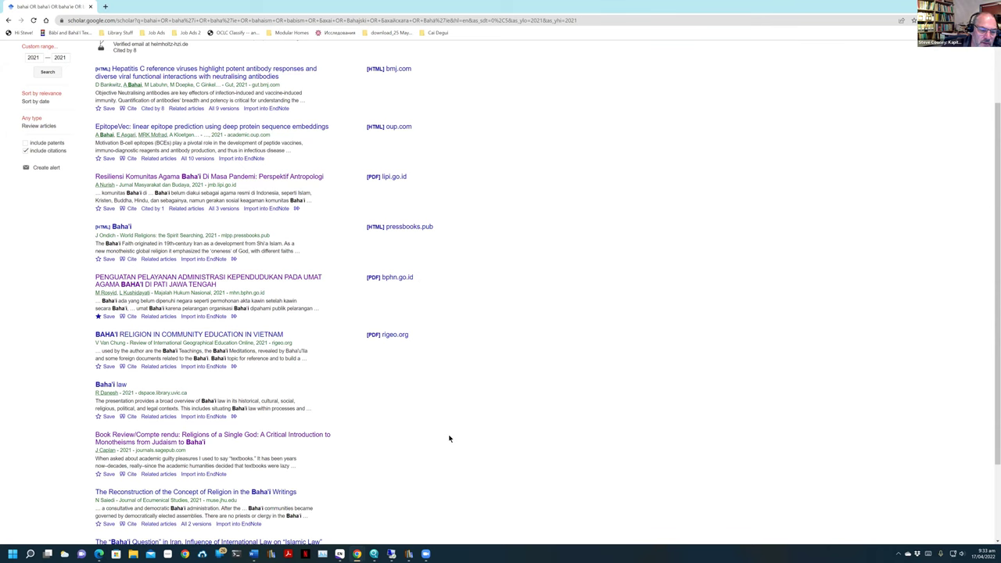
{"action": "scroll", "coordinate": [448, 430], "scroll_direction": "down", "scroll_amount": 1}
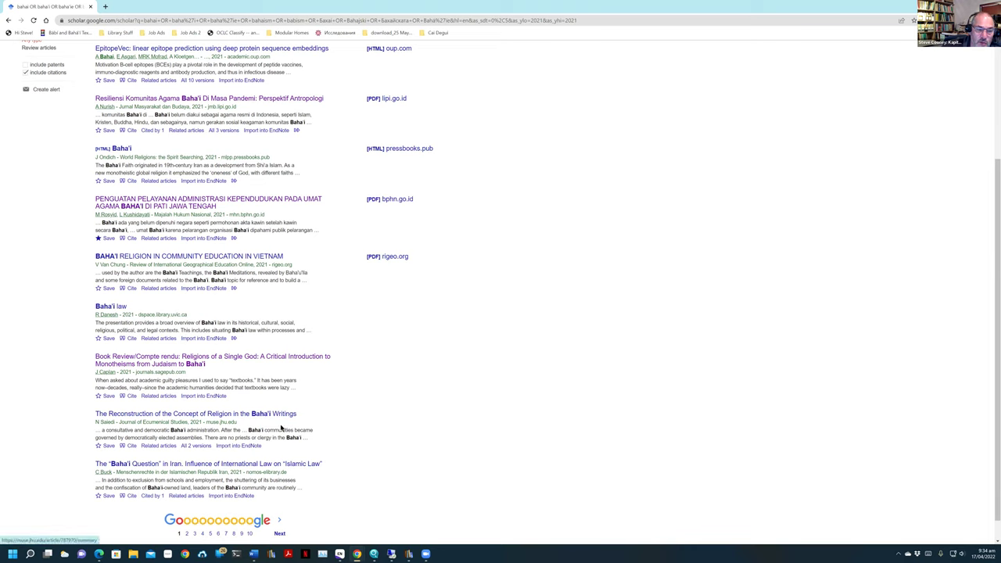
{"action": "left_click", "coordinate": [180, 416]}
{"action": "right_click", "coordinate": [190, 416]}
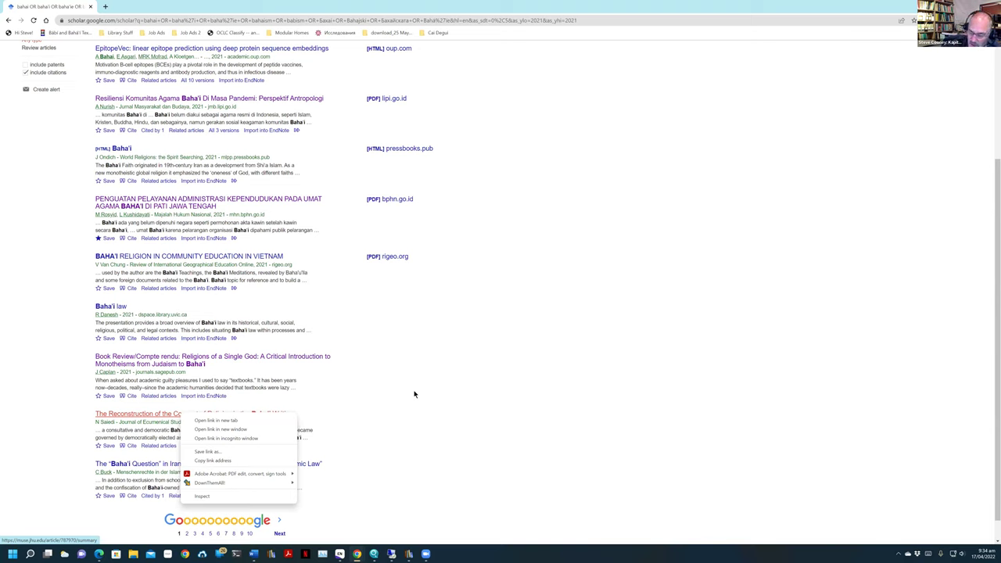
{"action": "left_click", "coordinate": [294, 457]}
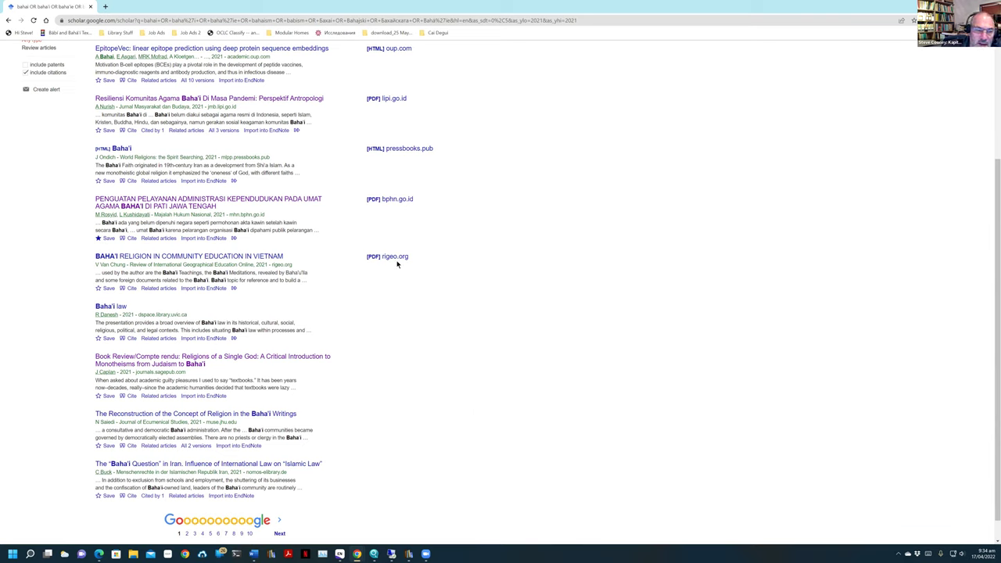
Import the Scholar citation for Baha'i Religion in Community Education in Vietnam into EndNote, and open the article's PDF from rigeo.org.
{"action": "left_click", "coordinate": [205, 289]}
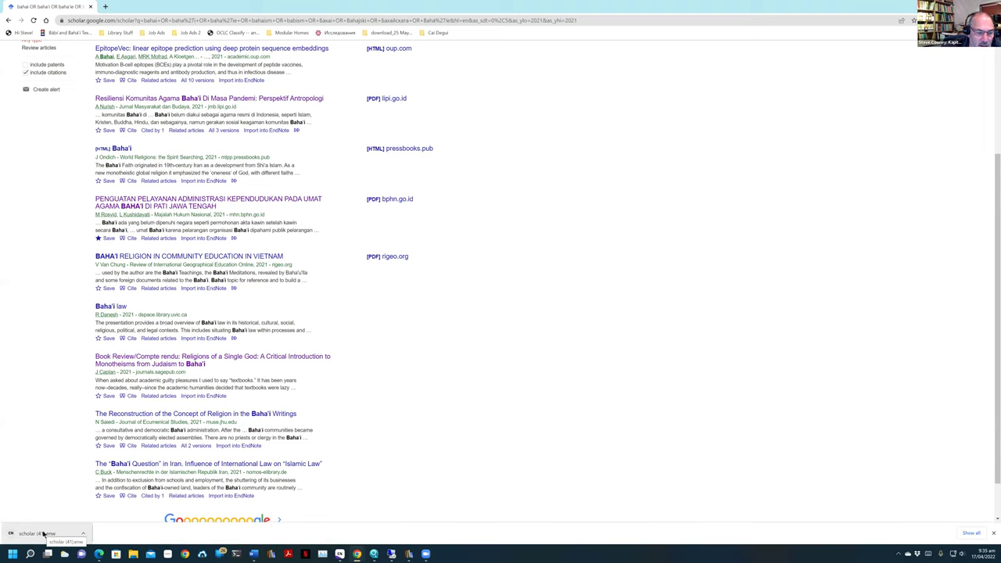
{"action": "left_click", "coordinate": [43, 534]}
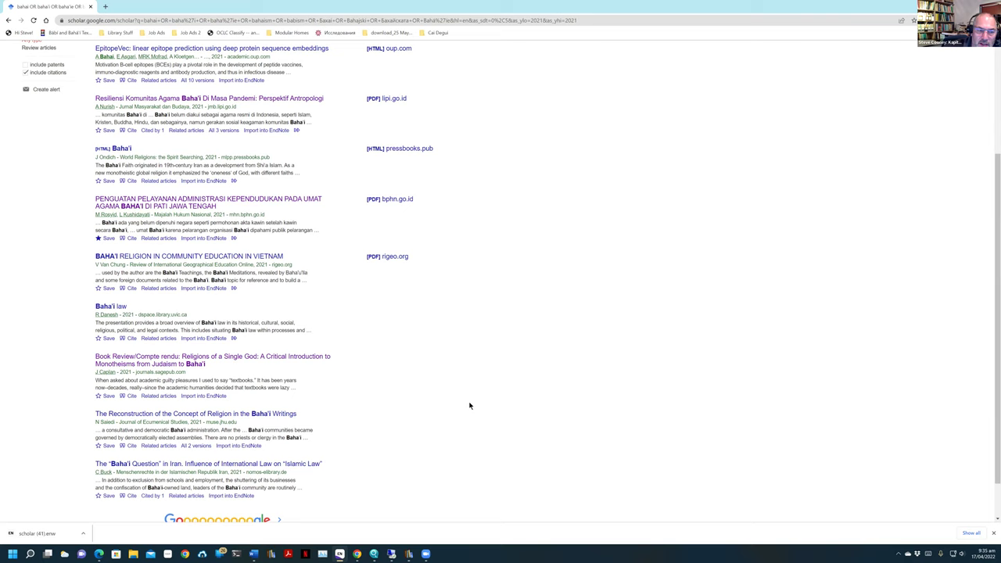
{"action": "left_click", "coordinate": [385, 258]}
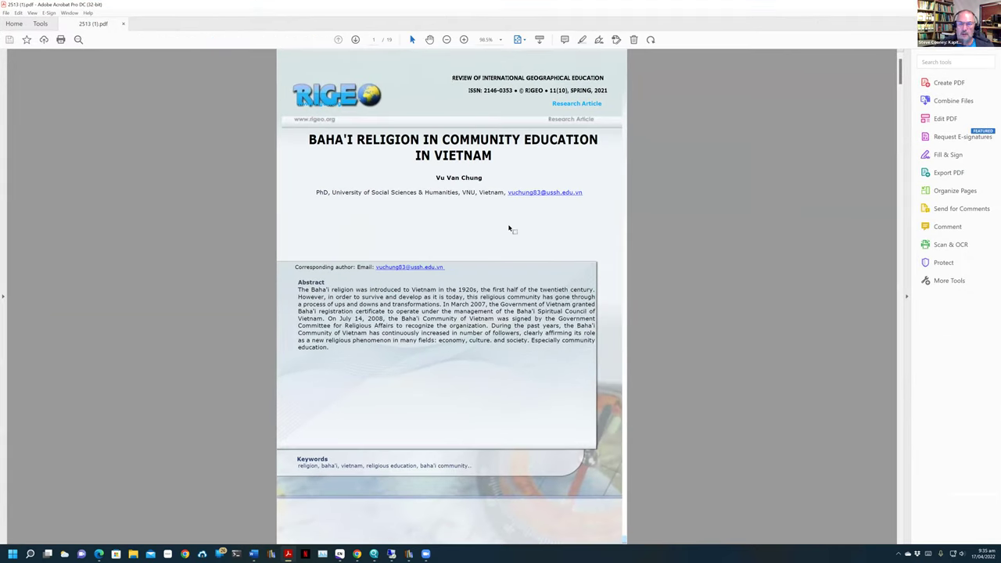
Examine the Vietnam article's PDF, skimming from the abstract through the main results and returning to the title page.
{"action": "scroll", "coordinate": [727, 270], "scroll_direction": "up", "scroll_amount": 2}
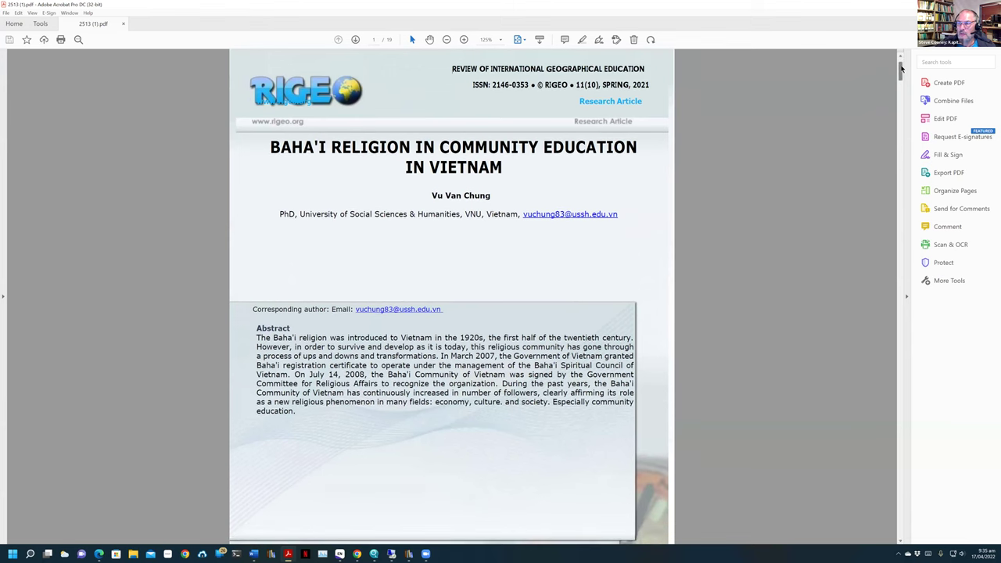
{"action": "scroll", "coordinate": [758, 197], "scroll_direction": "down", "scroll_amount": 4}
{"action": "key", "text": "ctrl+0"}
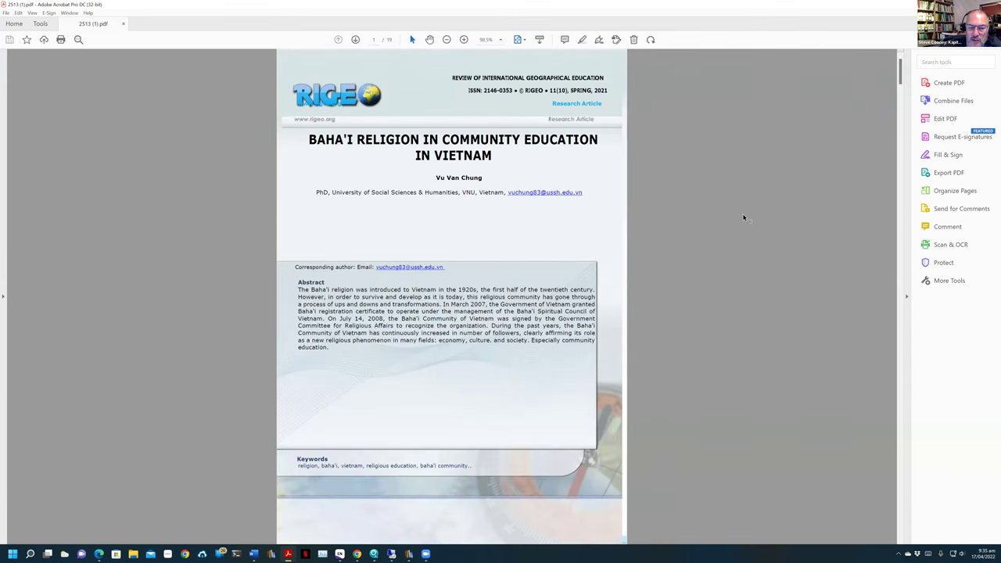
{"action": "scroll", "coordinate": [743, 219], "scroll_direction": "down", "scroll_amount": 3}
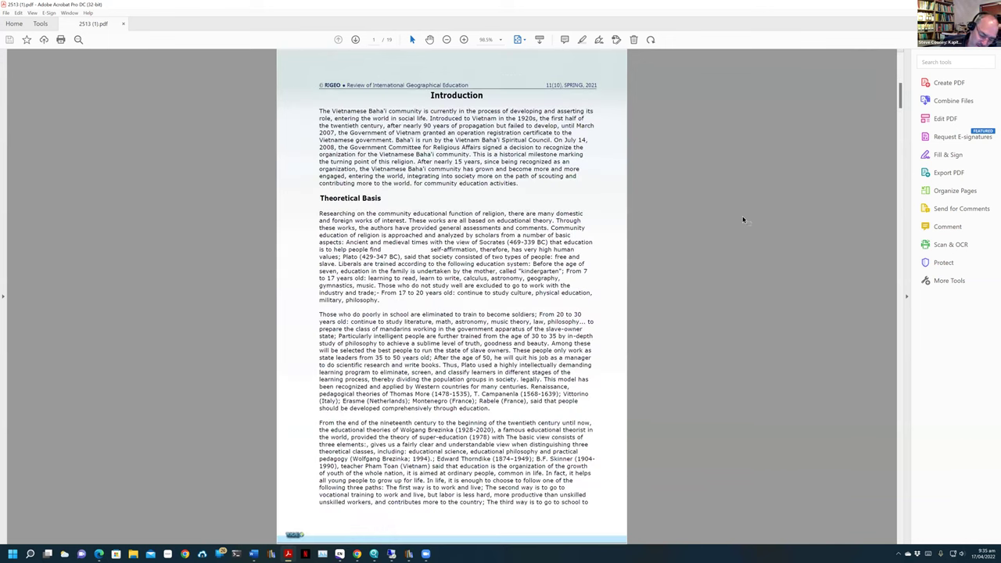
{"action": "scroll", "coordinate": [743, 219], "scroll_direction": "down", "scroll_amount": 3}
{"action": "scroll", "coordinate": [743, 219], "scroll_direction": "down", "scroll_amount": 3}
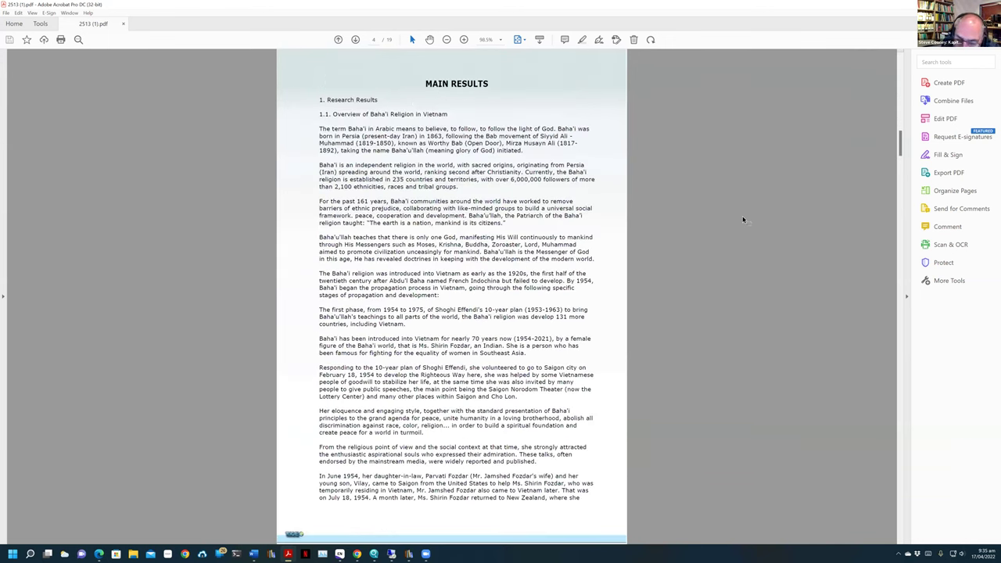
{"action": "scroll", "coordinate": [743, 219], "scroll_direction": "down", "scroll_amount": 3}
{"action": "scroll", "coordinate": [743, 219], "scroll_direction": "down", "scroll_amount": 3}
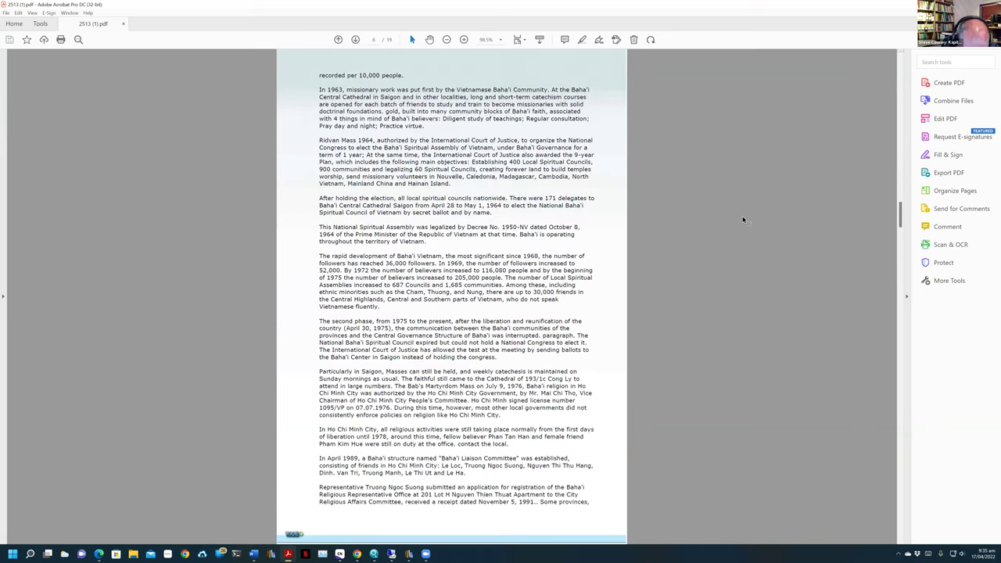
{"action": "scroll", "coordinate": [743, 219], "scroll_direction": "down", "scroll_amount": 3}
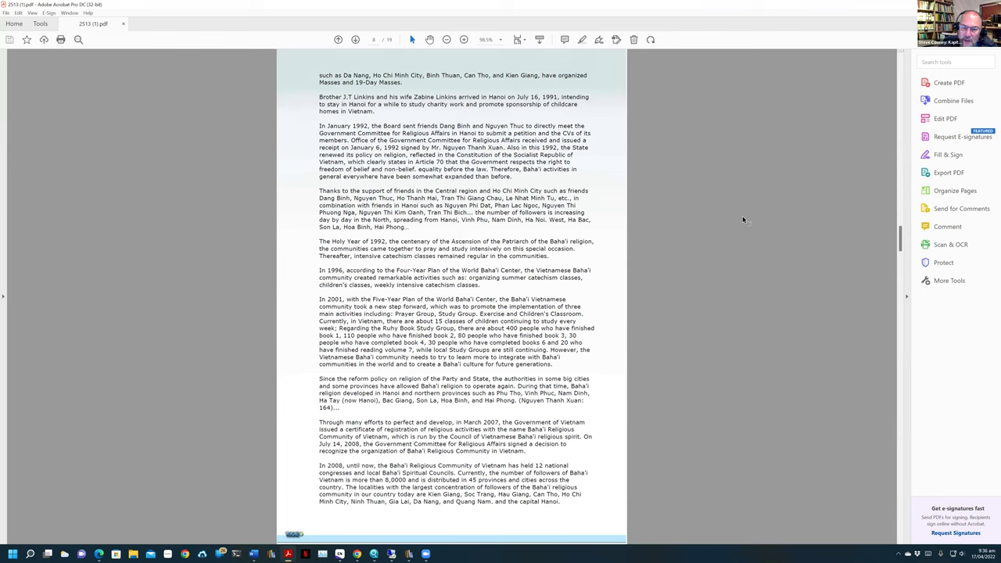
{"action": "scroll", "coordinate": [600, 205], "scroll_direction": "up", "scroll_amount": 2}
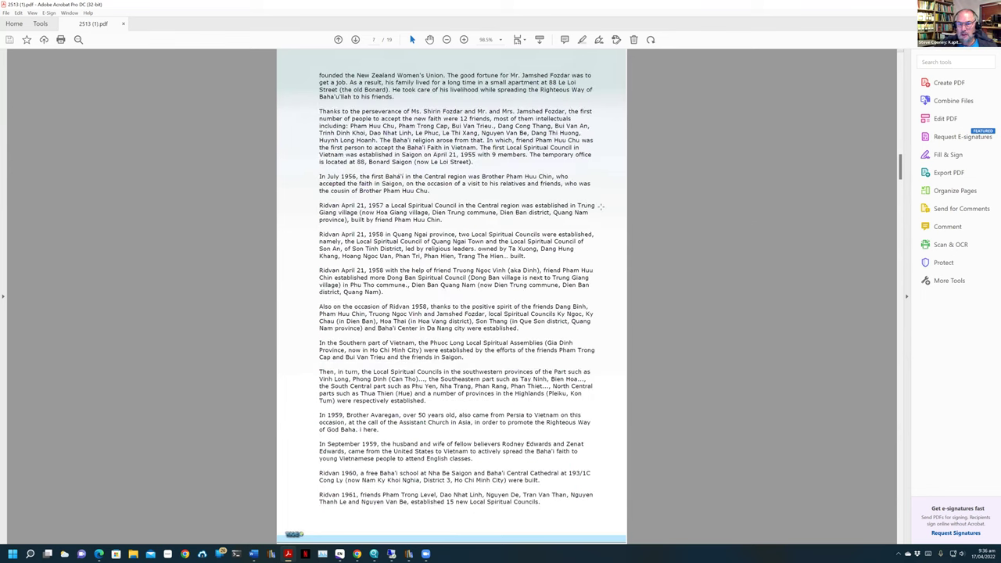
{"action": "scroll", "coordinate": [547, 223], "scroll_direction": "up", "scroll_amount": 20}
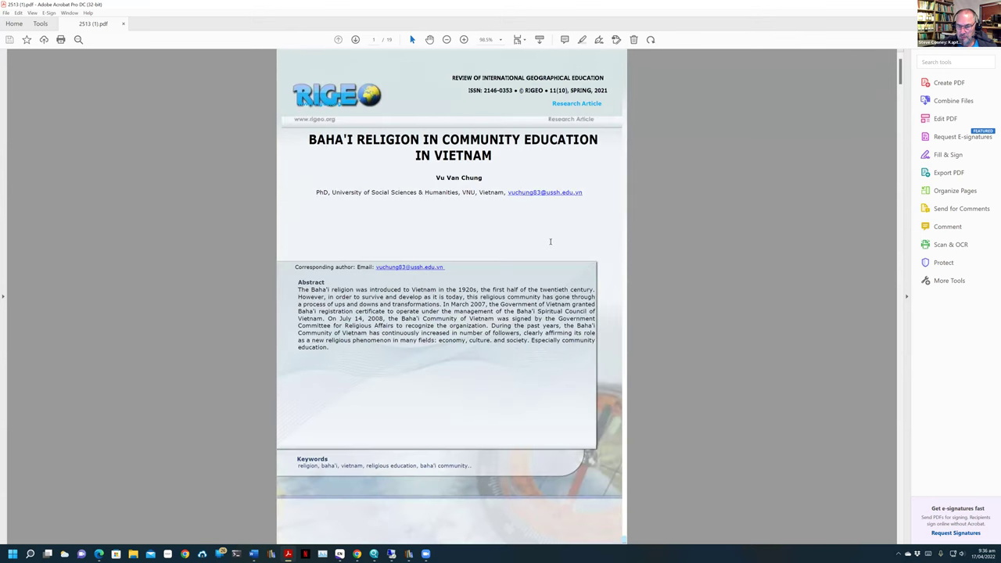
{"action": "scroll", "coordinate": [550, 242], "scroll_direction": "down", "scroll_amount": 2}
{"action": "scroll", "coordinate": [579, 248], "scroll_direction": "up", "scroll_amount": 2}
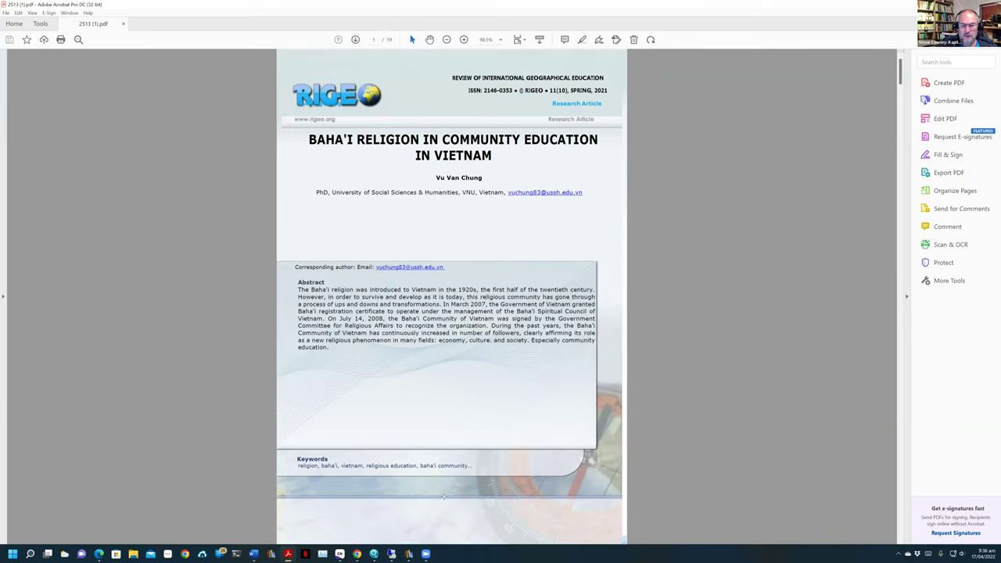
Switch to EndNote and search all references for titles containing vietnam.
{"action": "left_click", "coordinate": [339, 554]}
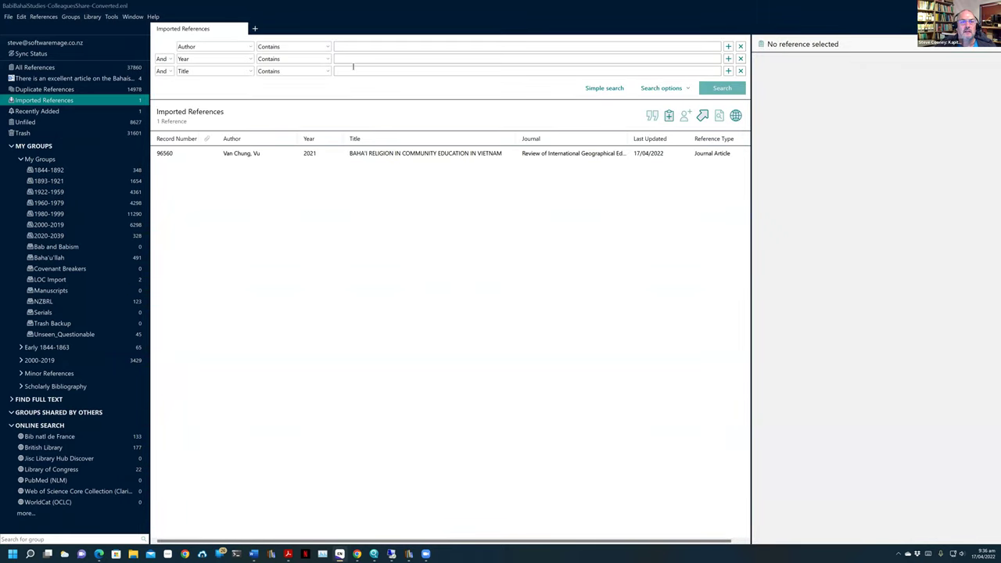
{"action": "left_click", "coordinate": [351, 69]}
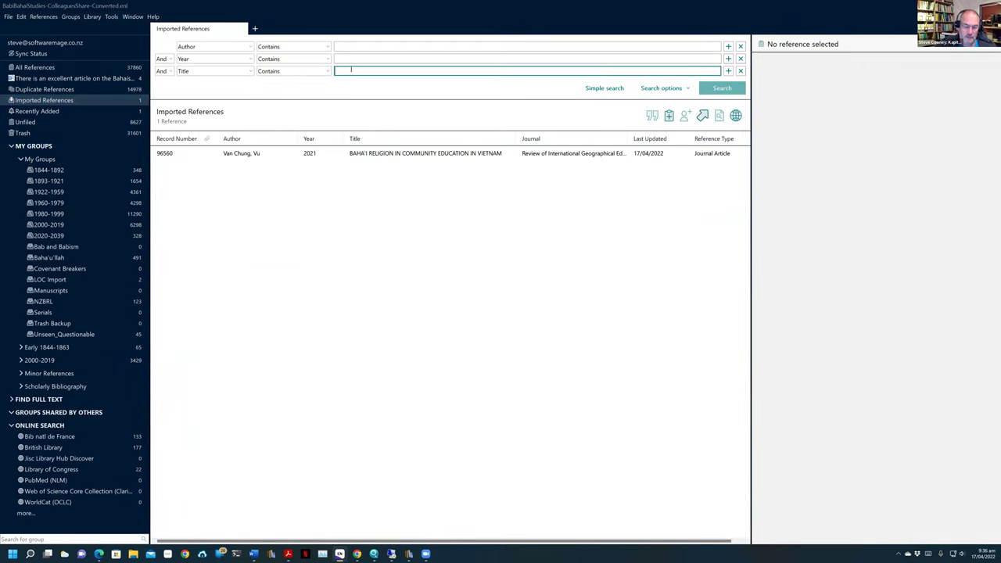
{"action": "type", "text": "Vietnam"}
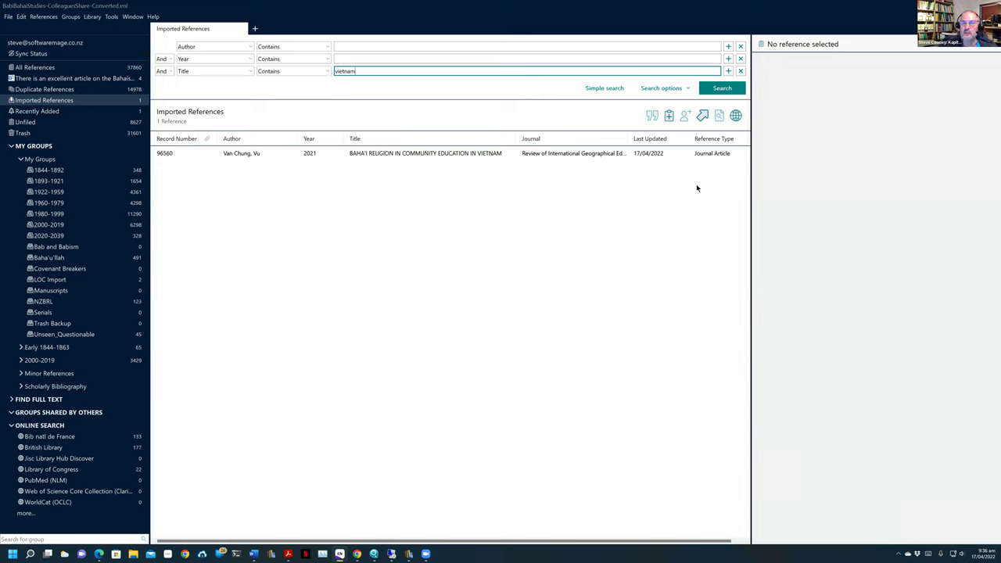
{"action": "left_click", "coordinate": [59, 68]}
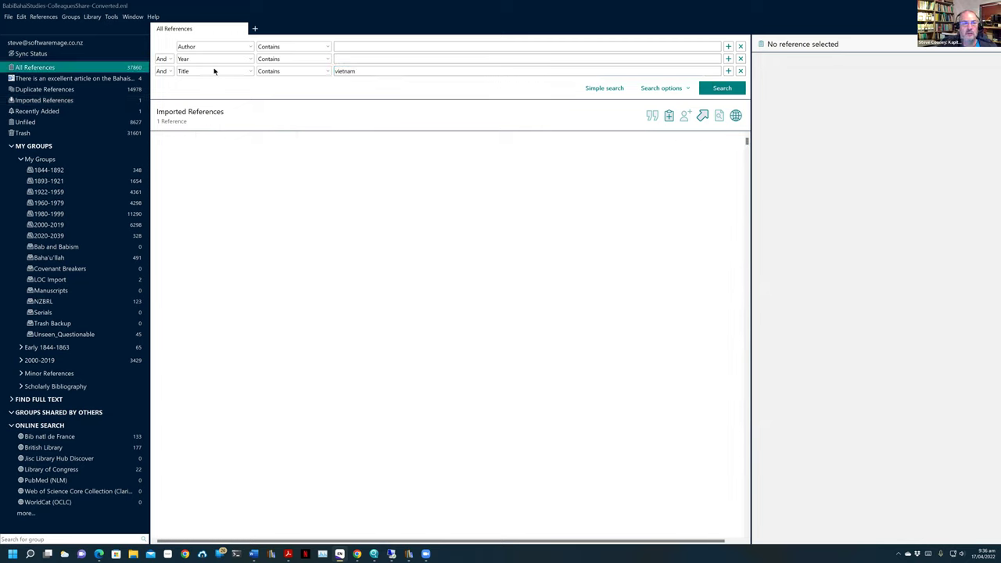
{"action": "left_click", "coordinate": [721, 87]}
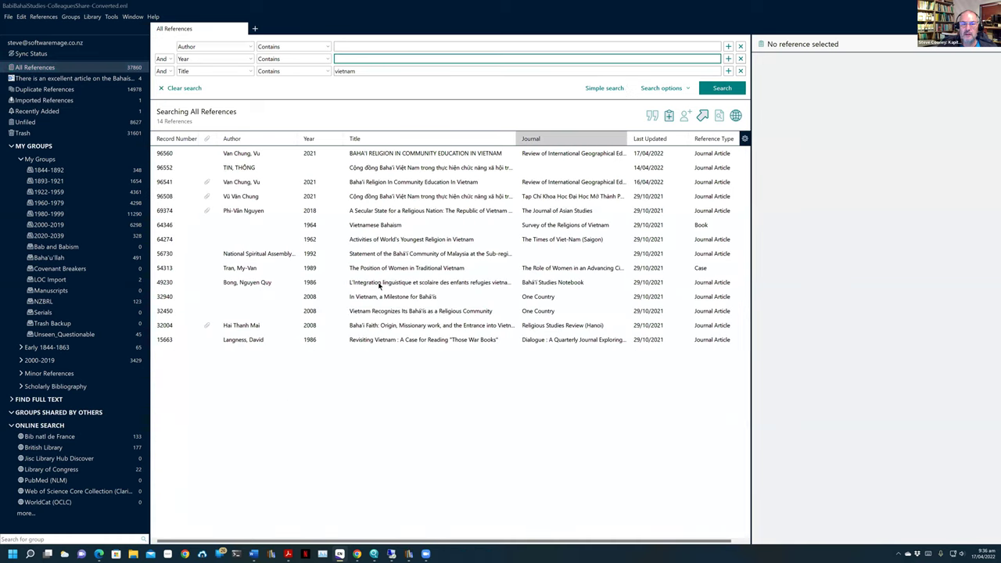
Sort the Vietnam results by year and compare the two 2021 records for Baha'i Religion in Community Education in Vietnam.
{"action": "left_click", "coordinate": [321, 139]}
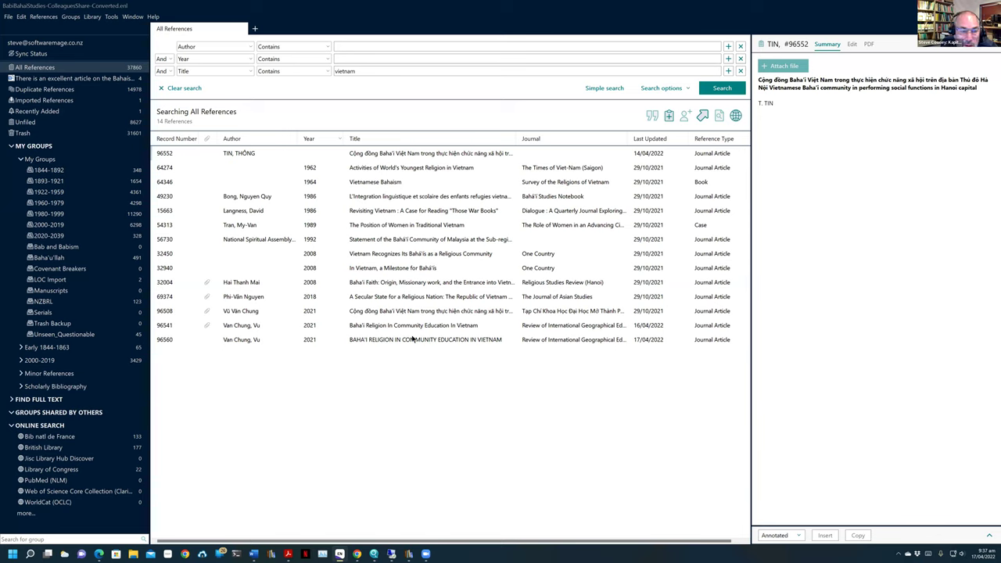
{"action": "left_click", "coordinate": [373, 340]}
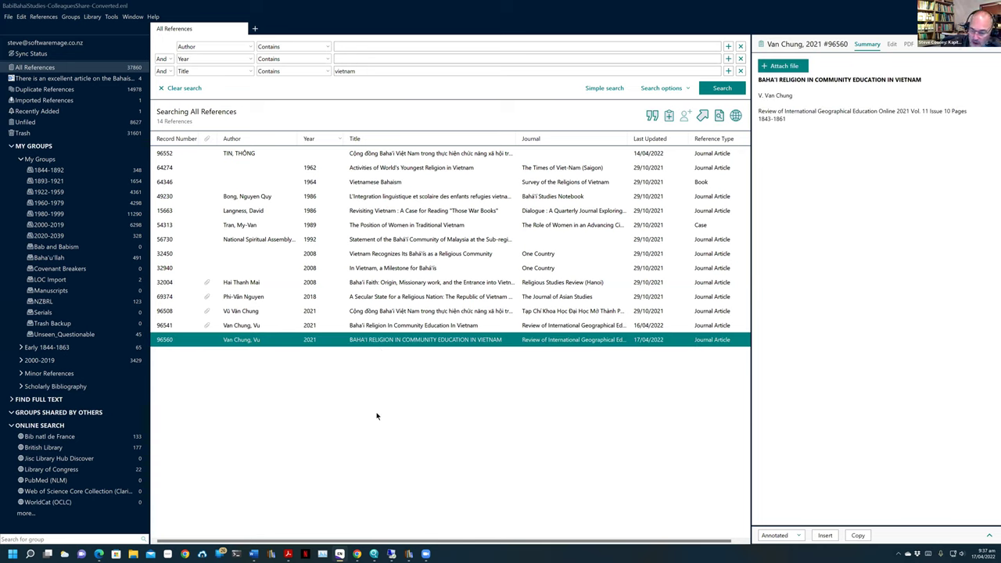
{"action": "left_click", "coordinate": [402, 327]}
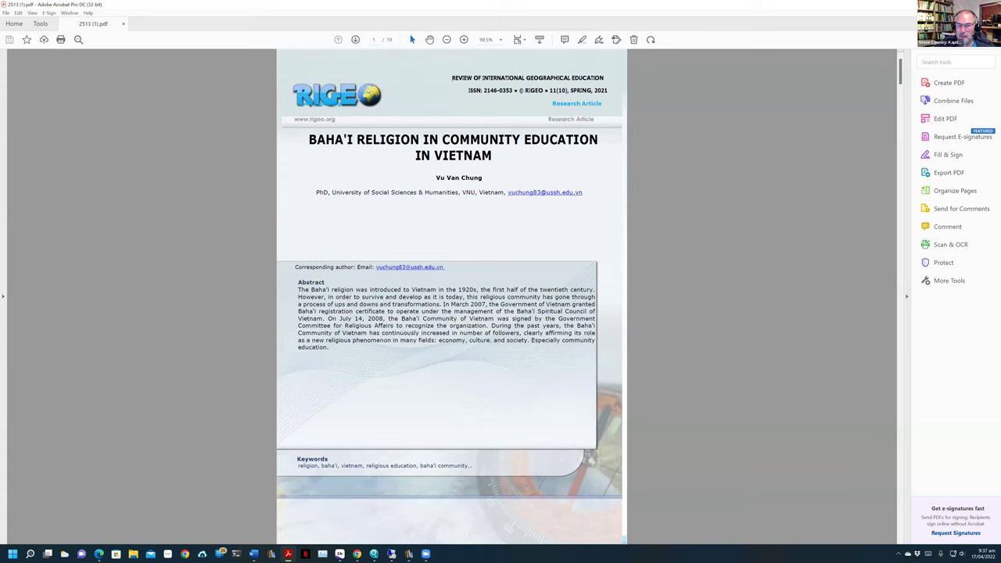
Return to the Google Scholar results, switch to the Scholar alert e-mail and check the link options for Understanding 'Solo': a biography of Solomon Mamaloni.
{"action": "key", "text": "super+Down"}
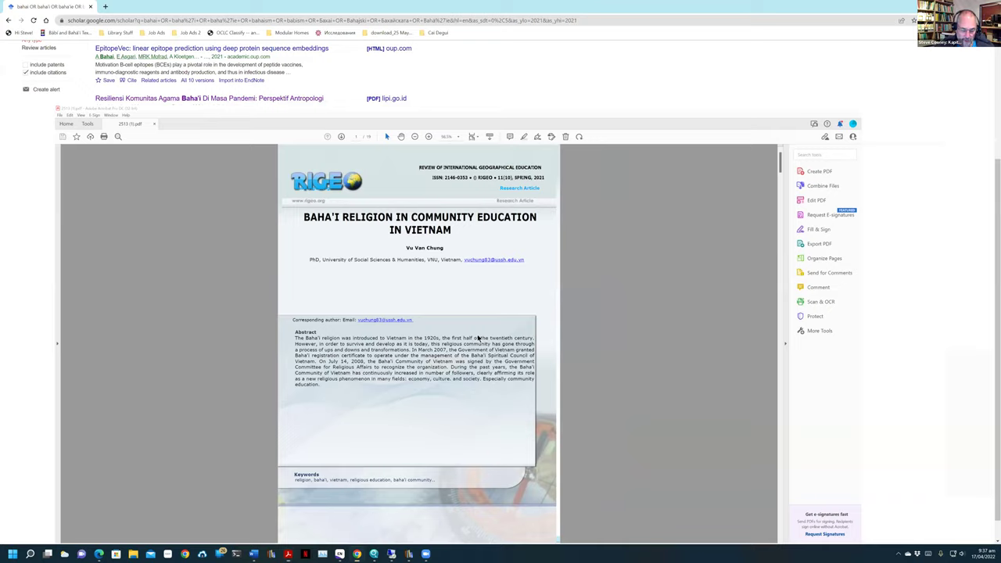
{"action": "scroll", "coordinate": [478, 338], "scroll_direction": "up", "scroll_amount": 3}
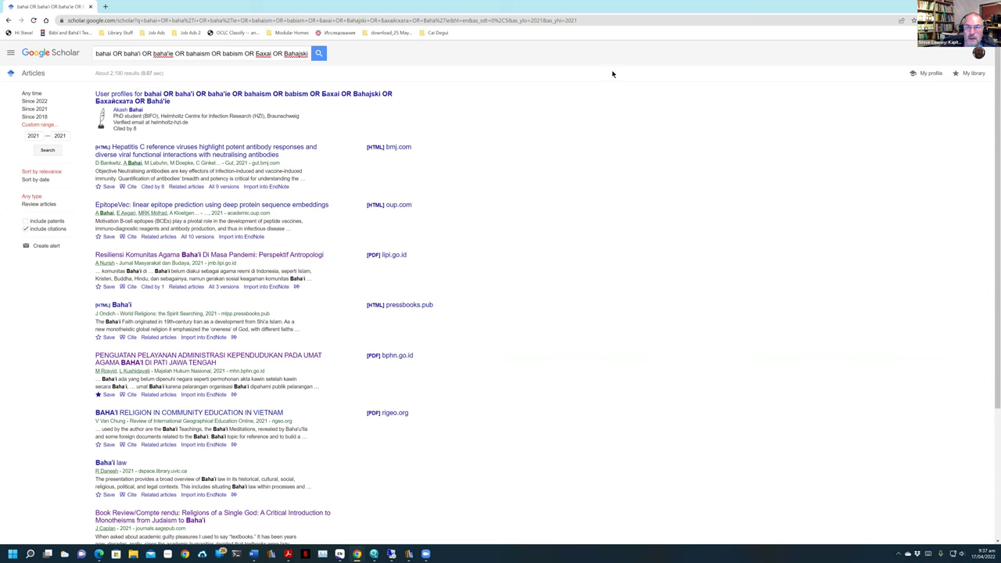
{"action": "key", "text": "alt+Tab"}
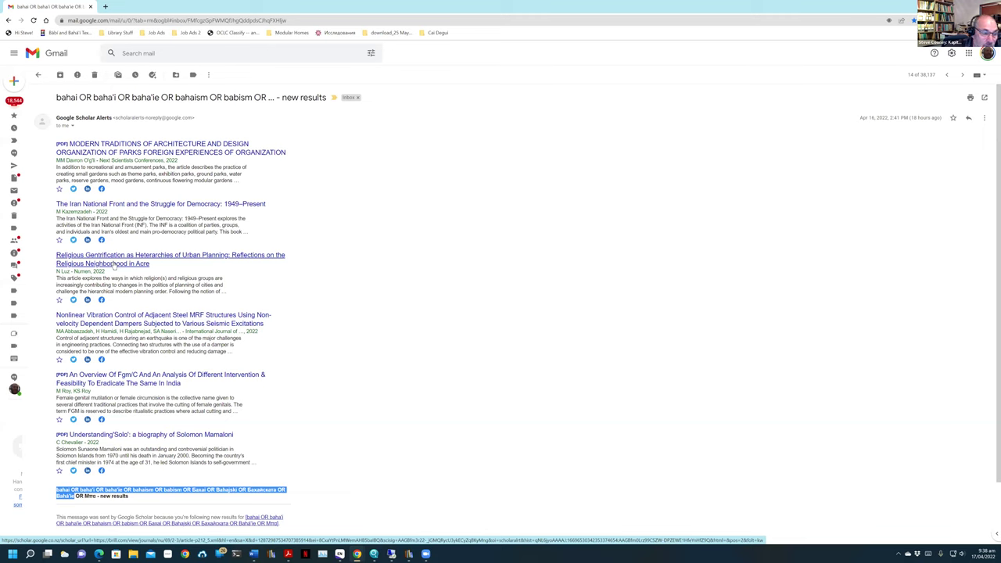
{"action": "right_click", "coordinate": [154, 439]}
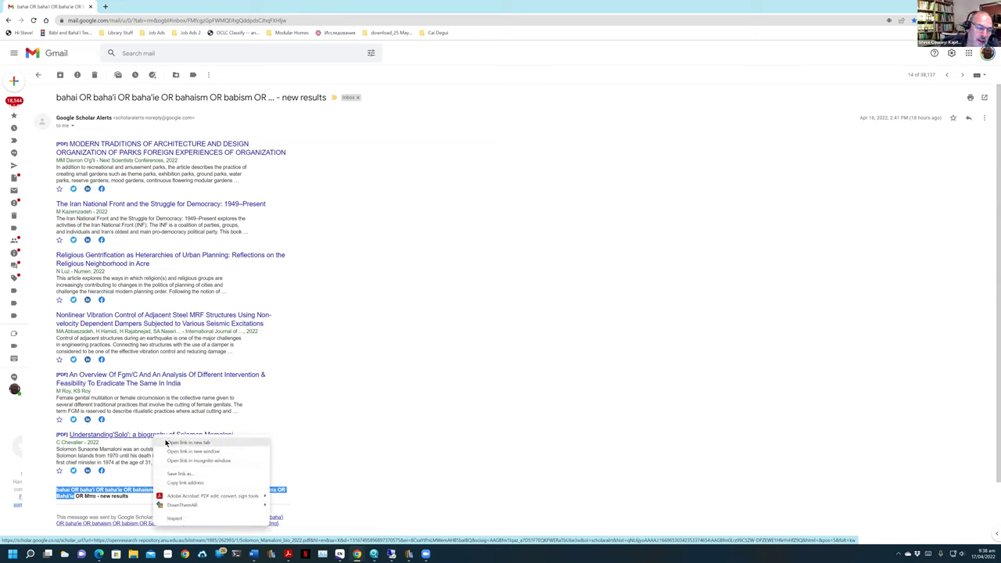
{"action": "left_click", "coordinate": [505, 364]}
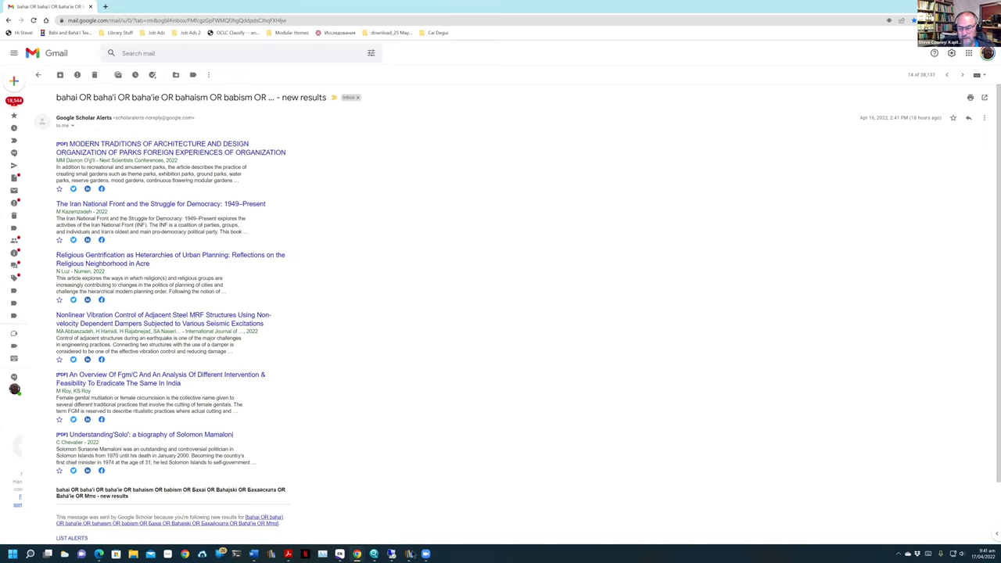
Switch to EndNote and open the recent library HistoryOnenessMankind-Converted.enl.
{"action": "mouse_move", "coordinate": [391, 554]}
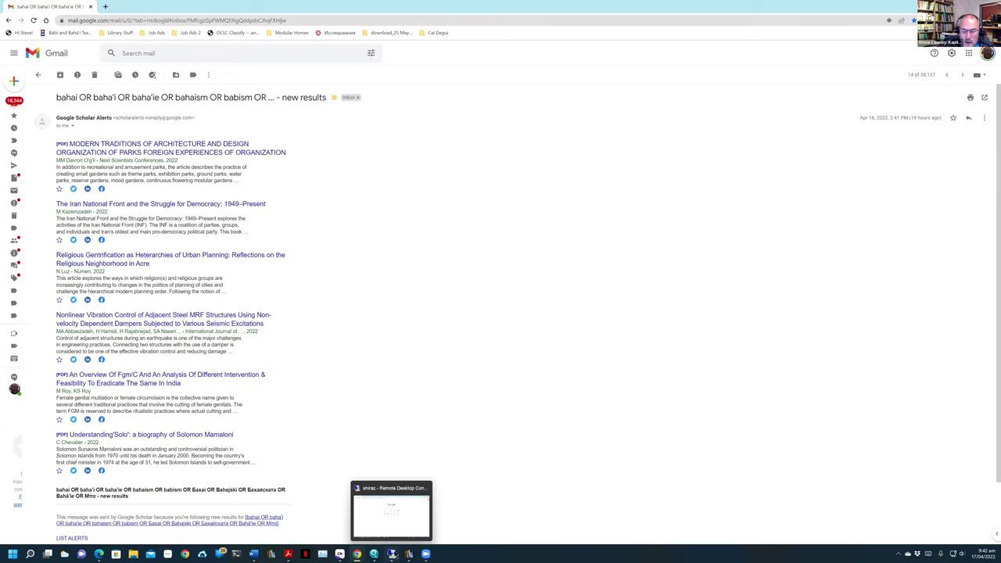
{"action": "left_click", "coordinate": [340, 554]}
{"action": "left_click", "coordinate": [10, 16]}
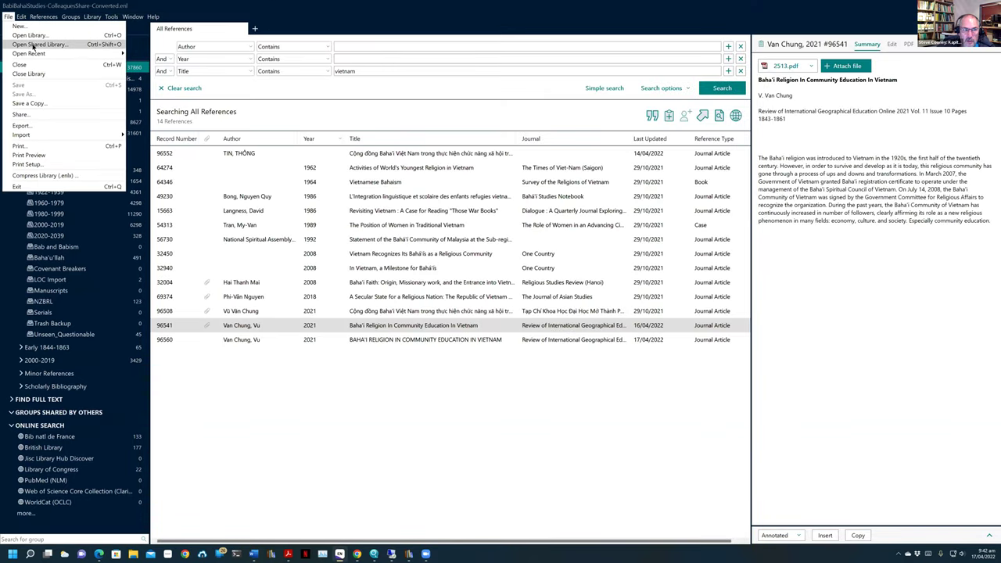
{"action": "mouse_move", "coordinate": [31, 53]}
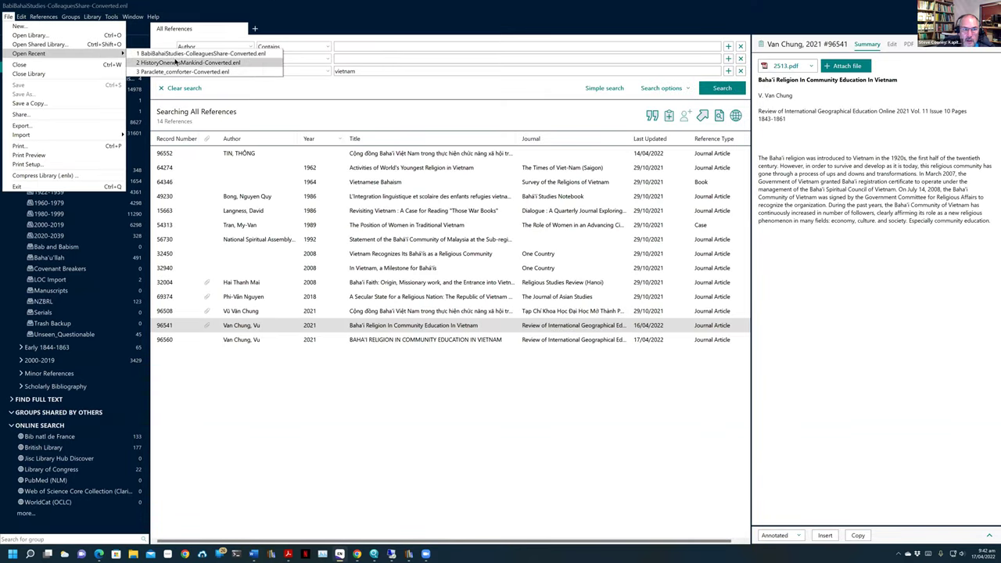
{"action": "left_click", "coordinate": [202, 65]}
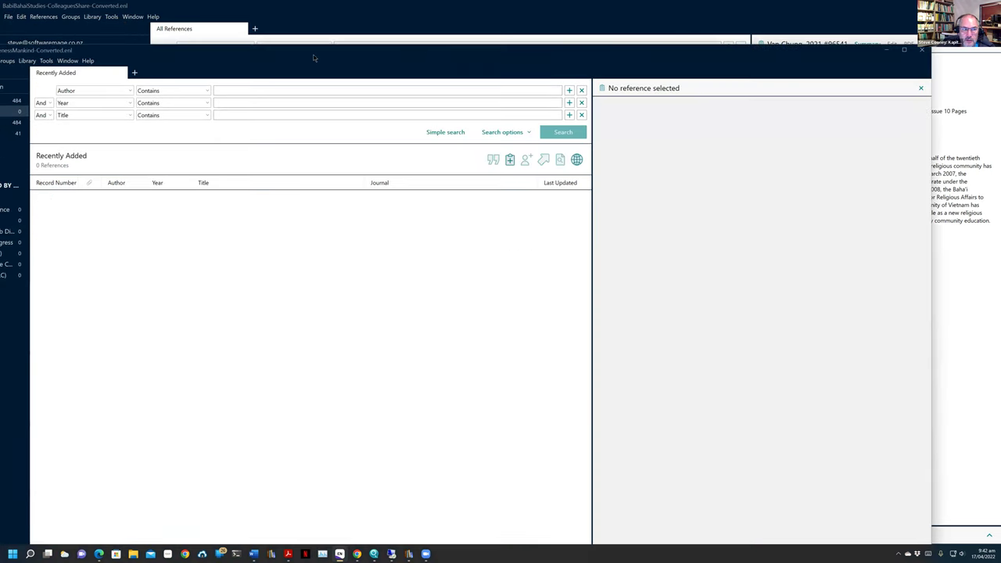
{"action": "left_click", "coordinate": [403, 11]}
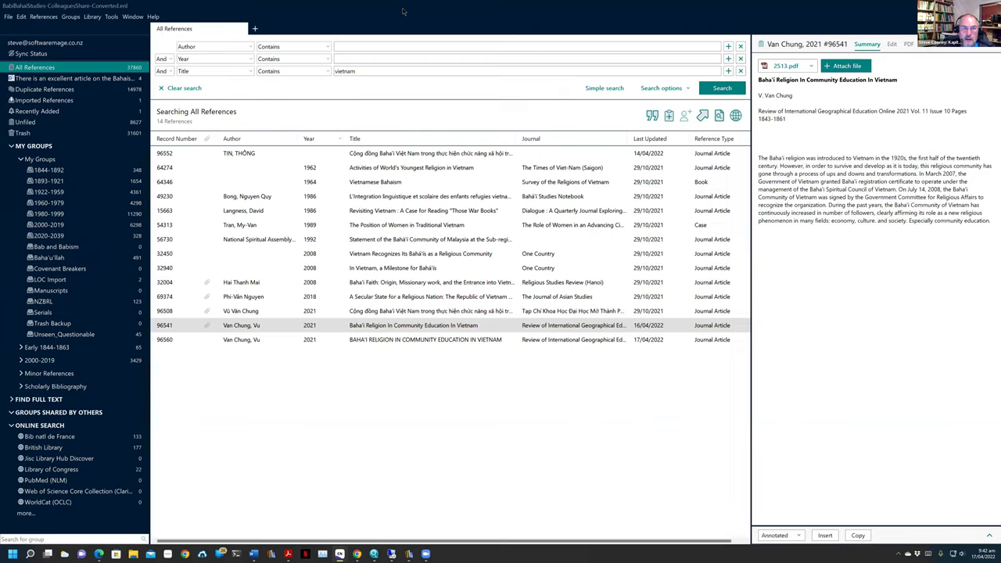
{"action": "left_click", "coordinate": [133, 16]}
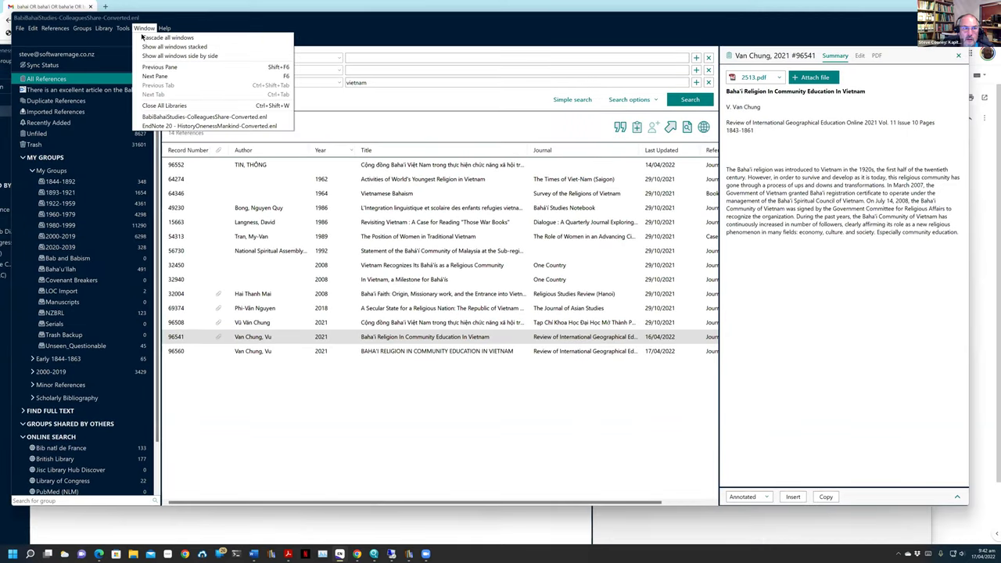
{"action": "left_click", "coordinate": [198, 127]}
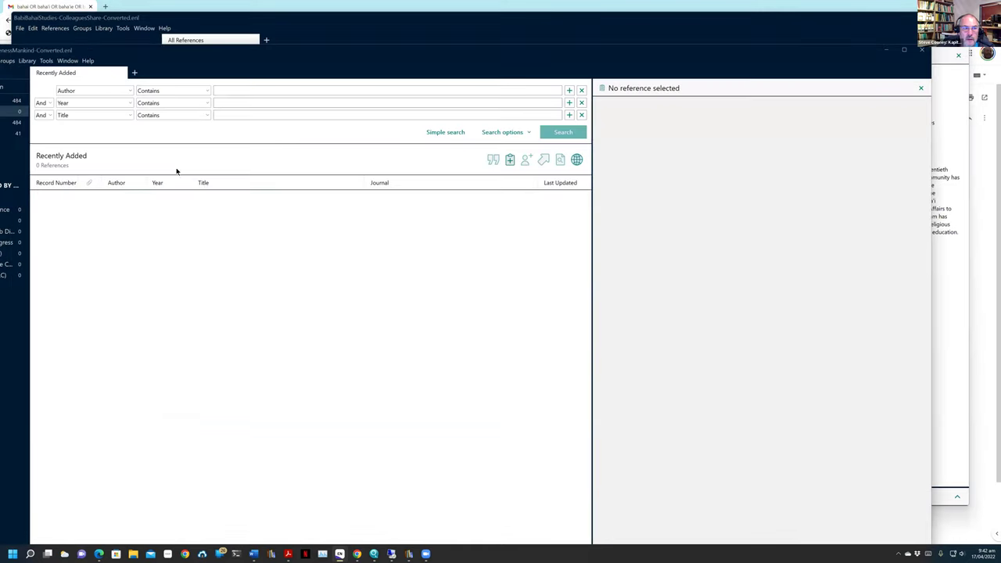
{"action": "left_click", "coordinate": [440, 21]}
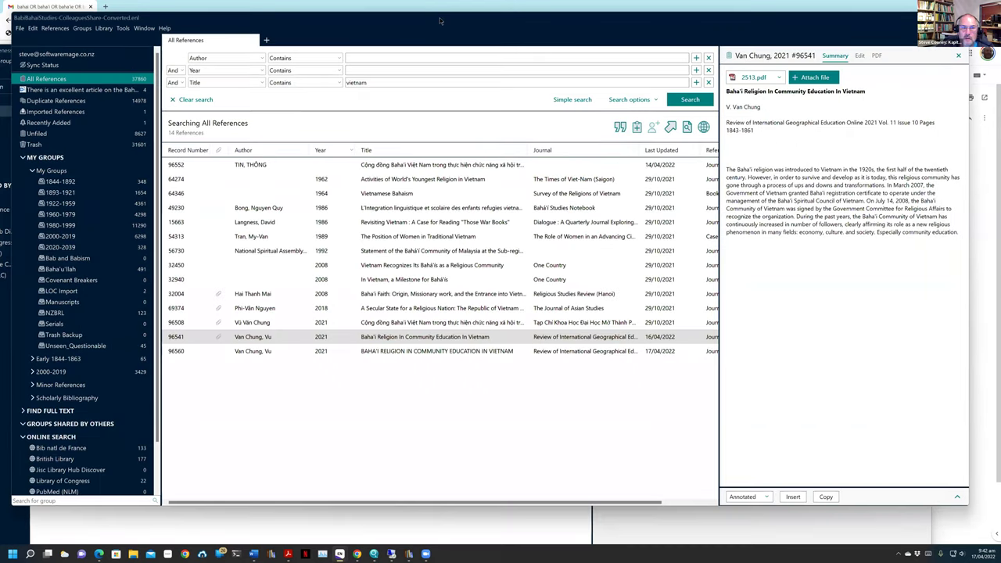
{"action": "double_click", "coordinate": [455, 30]}
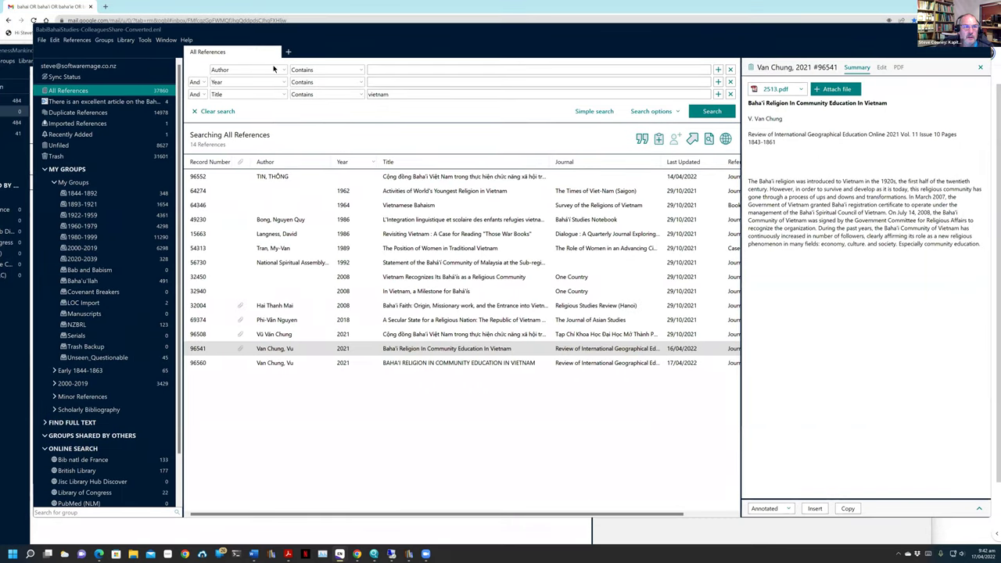
Bring the HistoryOnenessMankind library forward, move its window fully into view and list all its references.
{"action": "left_click", "coordinate": [132, 17]}
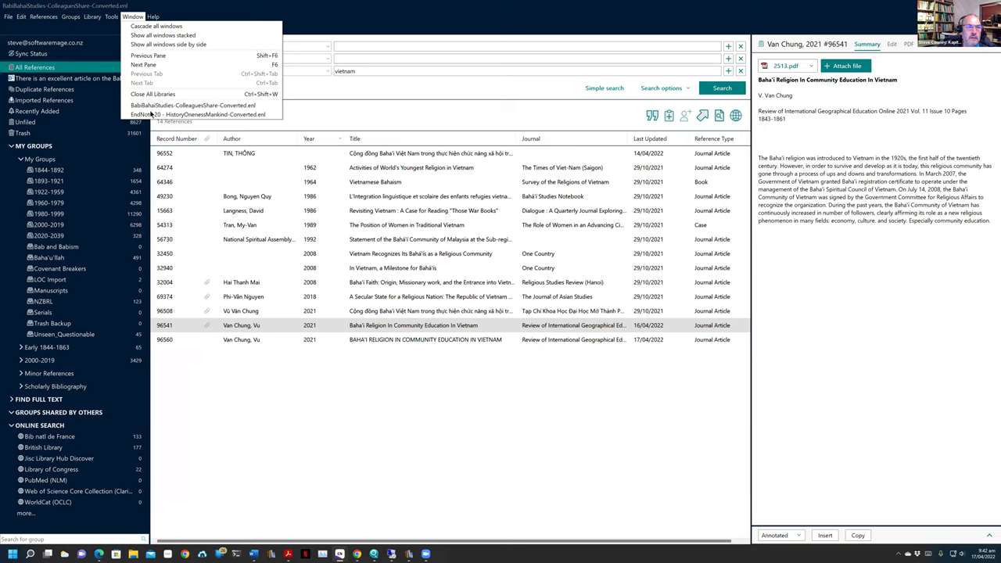
{"action": "left_click", "coordinate": [158, 115]}
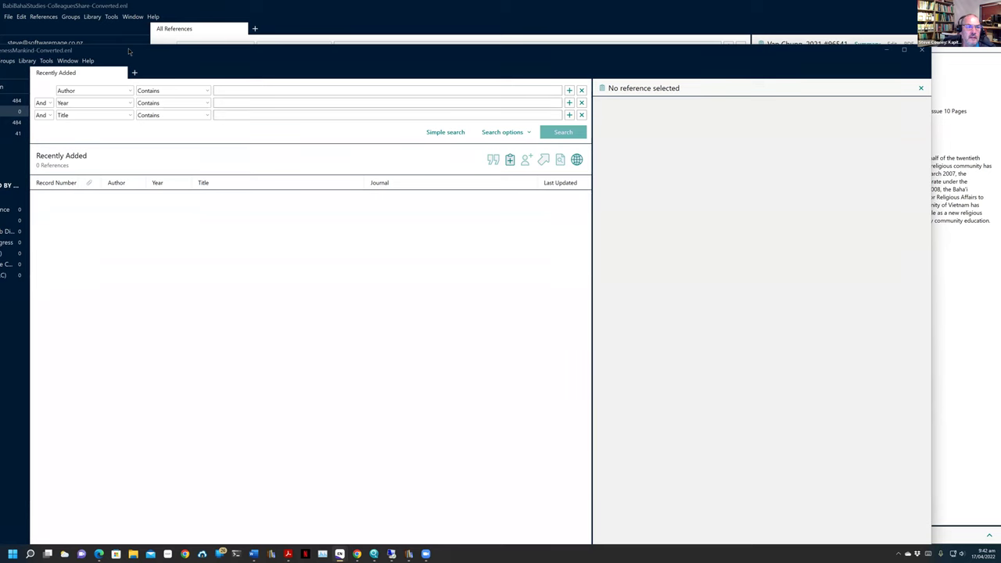
{"action": "left_click_drag", "start_coordinate": [139, 44], "coordinate": [204, 33]}
{"action": "left_click", "coordinate": [79, 90]}
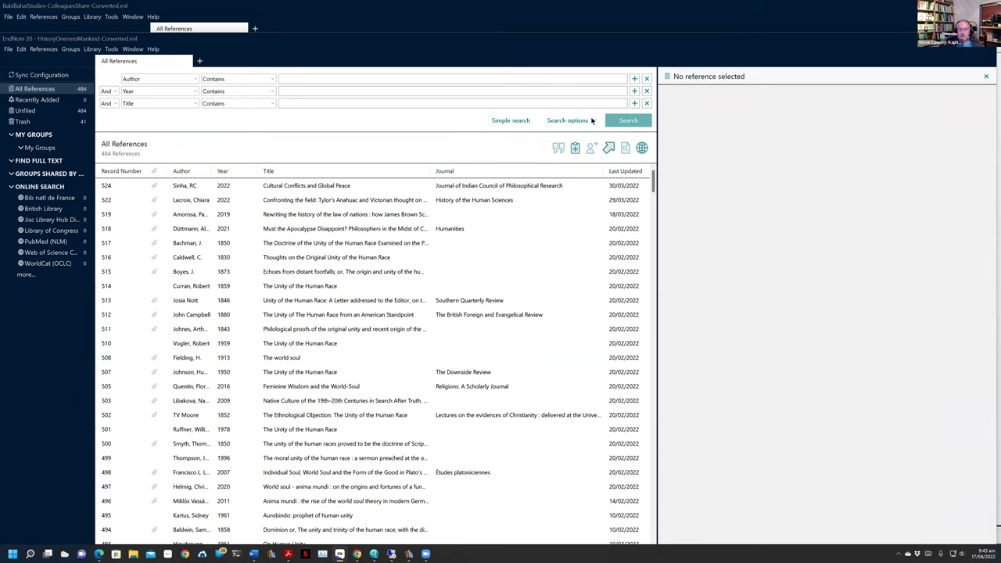
Return to the BabiBahaiStudies library and look through the 2021 references in the 2020-2039 group.
{"action": "key", "text": "alt+Tab"}
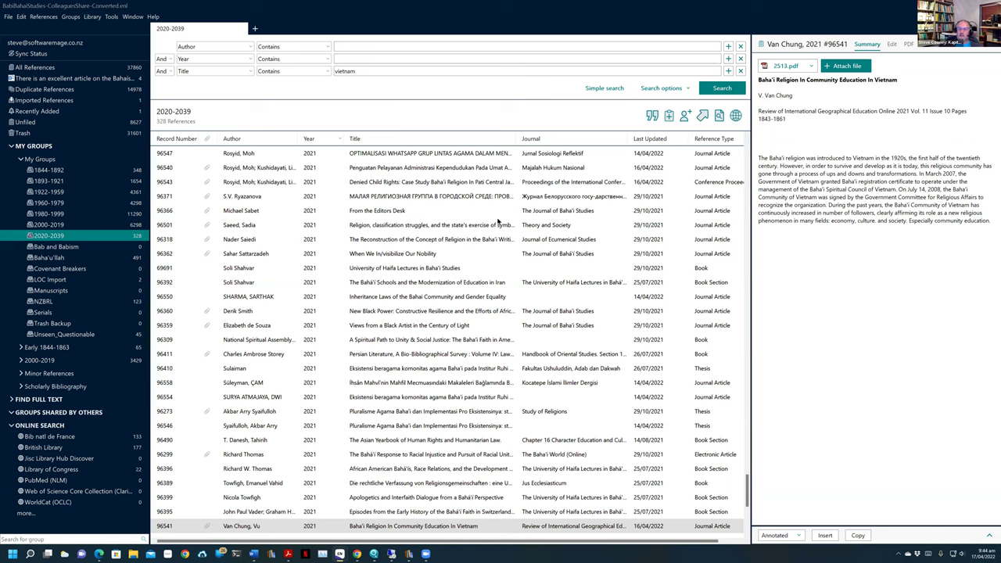
{"action": "left_click", "coordinate": [743, 500]}
{"action": "scroll", "coordinate": [744, 493], "scroll_direction": "down", "scroll_amount": 5}
{"action": "scroll", "coordinate": [704, 235], "scroll_direction": "up", "scroll_amount": 15}
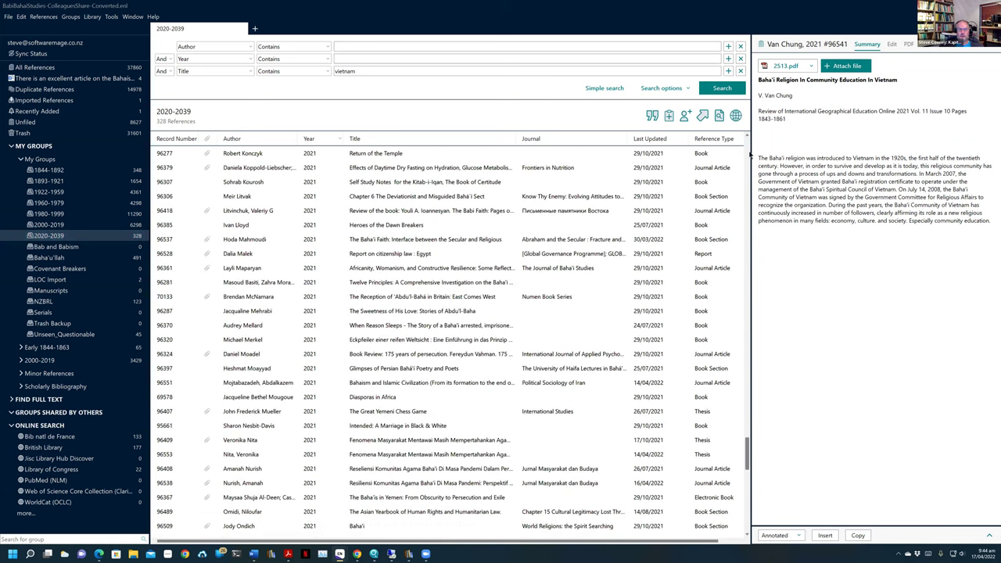
{"action": "scroll", "coordinate": [201, 123], "scroll_direction": "up", "scroll_amount": 10}
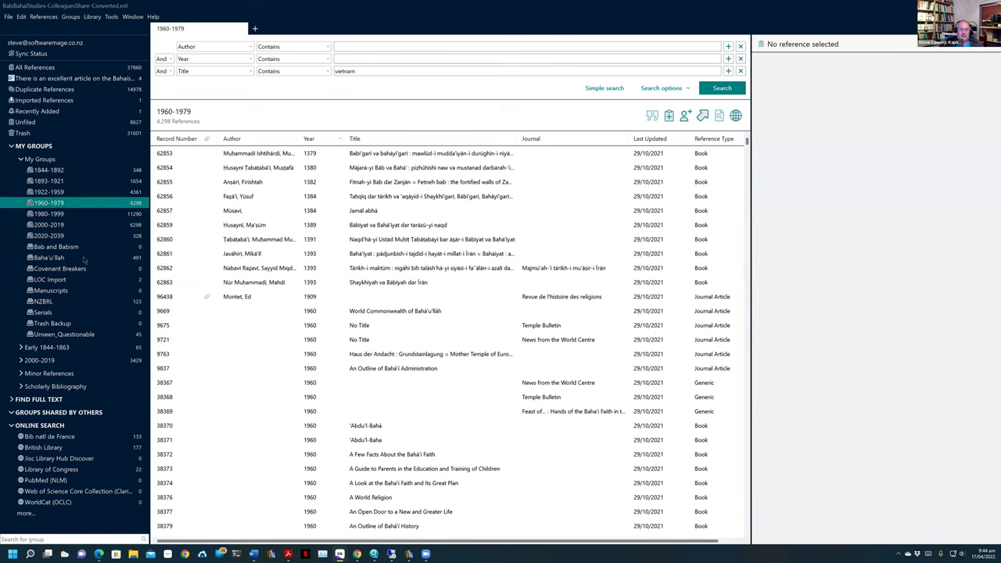
Show the 1960-1979 group and view the untitled 1960 record from News from the World Centre.
{"action": "left_click", "coordinate": [374, 323]}
{"action": "left_click", "coordinate": [501, 342]}
{"action": "left_click", "coordinate": [528, 329]}
{"action": "key", "text": "Down"}
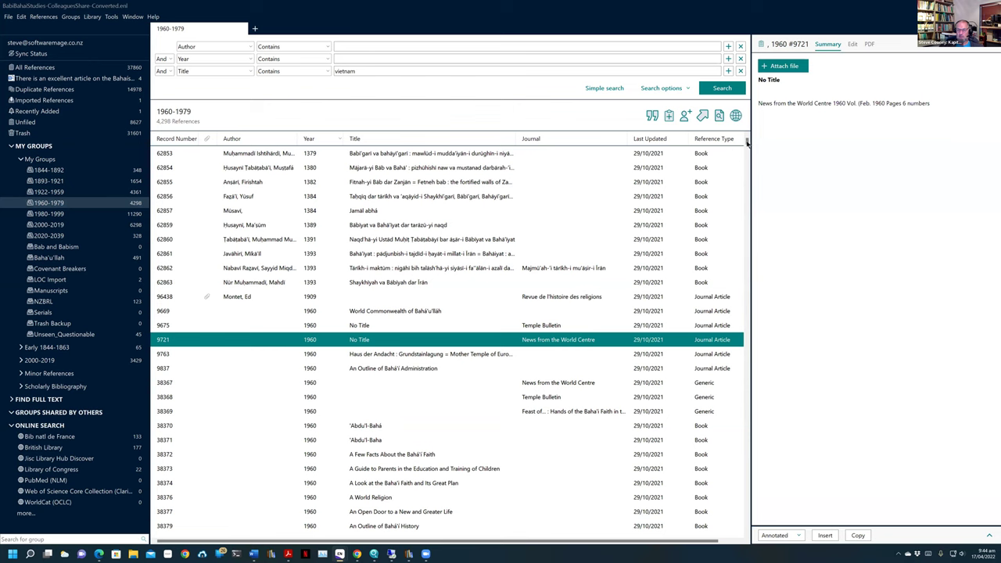
{"action": "scroll", "coordinate": [328, 316], "scroll_direction": "down", "scroll_amount": 7}
{"action": "scroll", "coordinate": [328, 316], "scroll_direction": "up", "scroll_amount": 4}
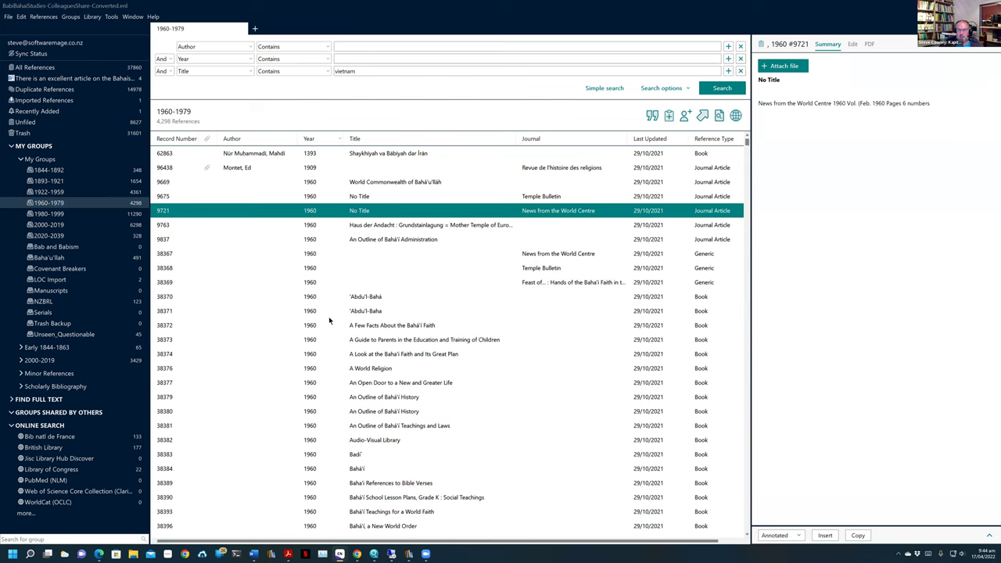
{"action": "scroll", "coordinate": [328, 316], "scroll_direction": "up", "scroll_amount": 1}
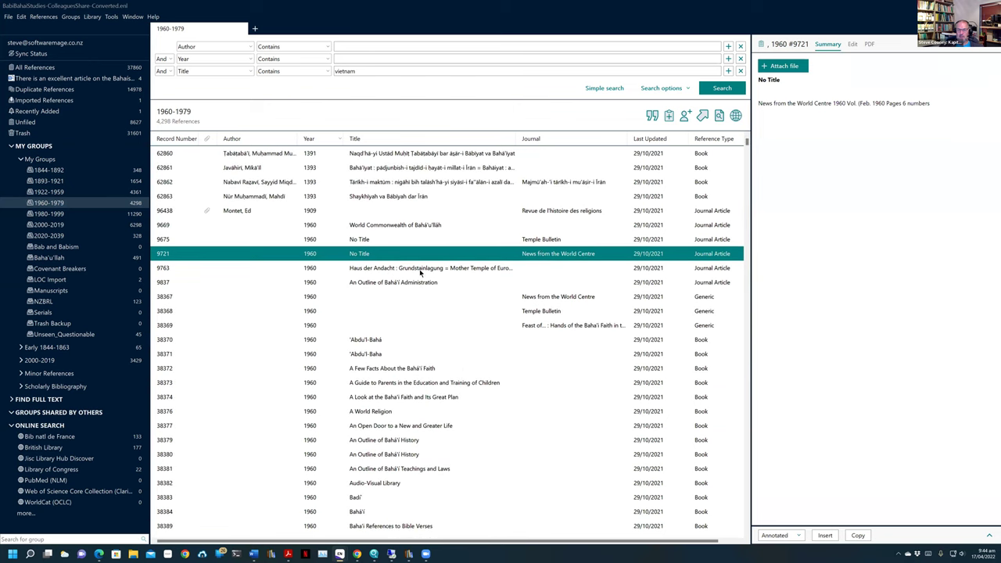
Look further through the 1960 entries, show the 2000-2019 group and return to the 1960-1979 group.
{"action": "left_click", "coordinate": [540, 241]}
{"action": "left_click", "coordinate": [544, 257]}
{"action": "scroll", "coordinate": [404, 410], "scroll_direction": "down", "scroll_amount": 3}
{"action": "scroll", "coordinate": [405, 411], "scroll_direction": "up", "scroll_amount": 2}
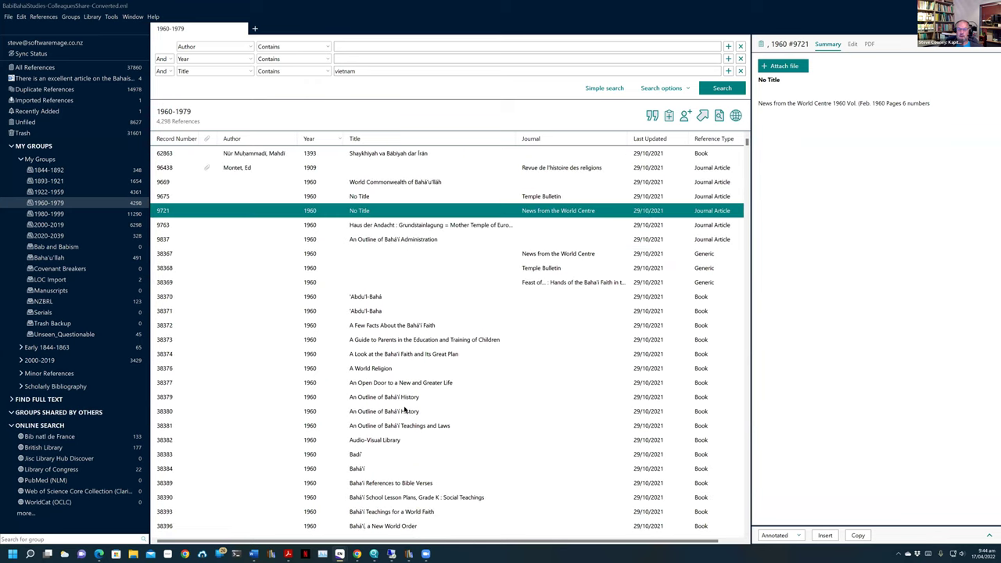
{"action": "scroll", "coordinate": [405, 408], "scroll_direction": "down", "scroll_amount": 3}
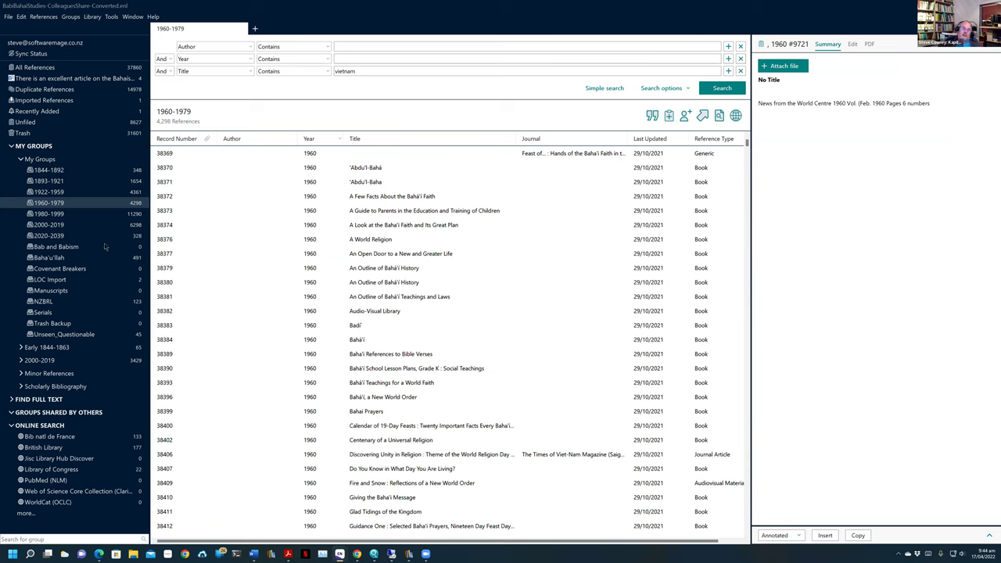
{"action": "left_click", "coordinate": [74, 226]}
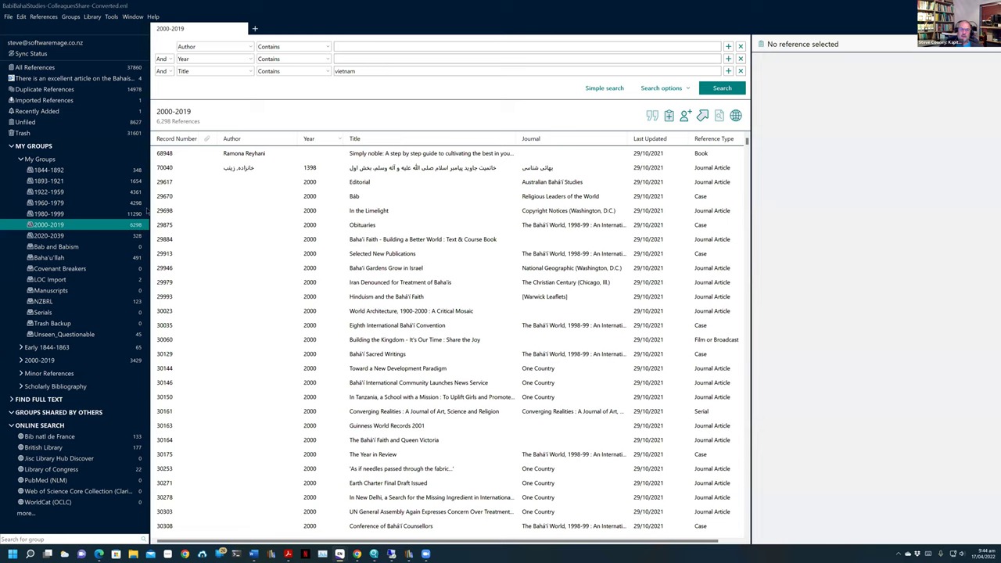
{"action": "left_click", "coordinate": [69, 205]}
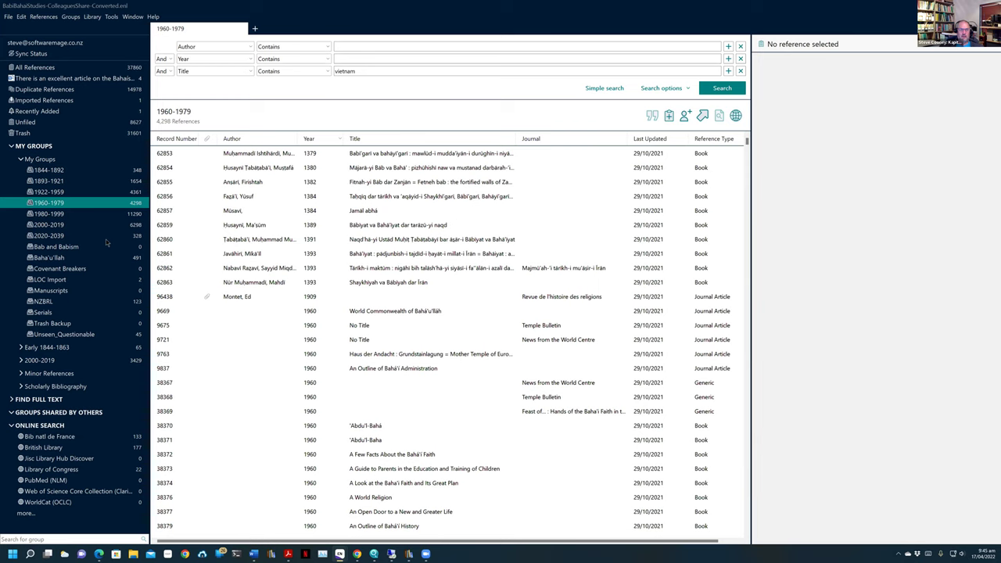
Show the 2020-2039 group and set the first search criterion's field to Reference Type.
{"action": "left_click", "coordinate": [69, 237]}
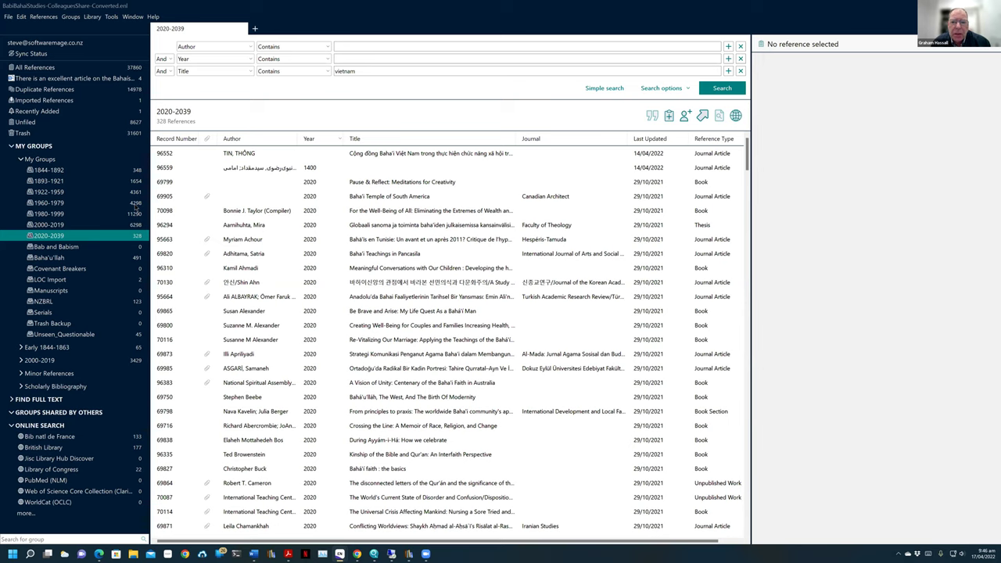
{"action": "left_click", "coordinate": [249, 46]}
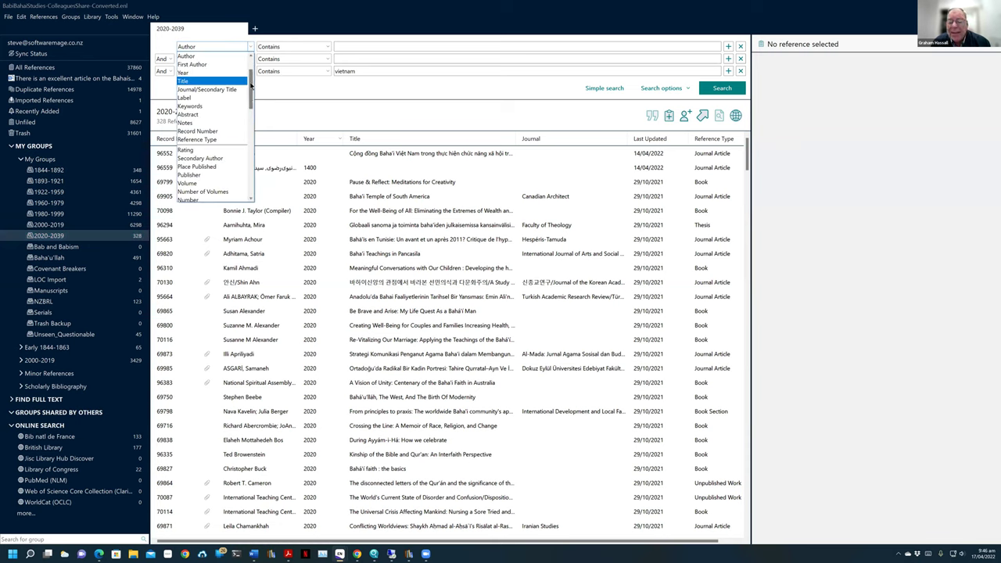
{"action": "scroll", "coordinate": [252, 117], "scroll_direction": "down", "scroll_amount": 5}
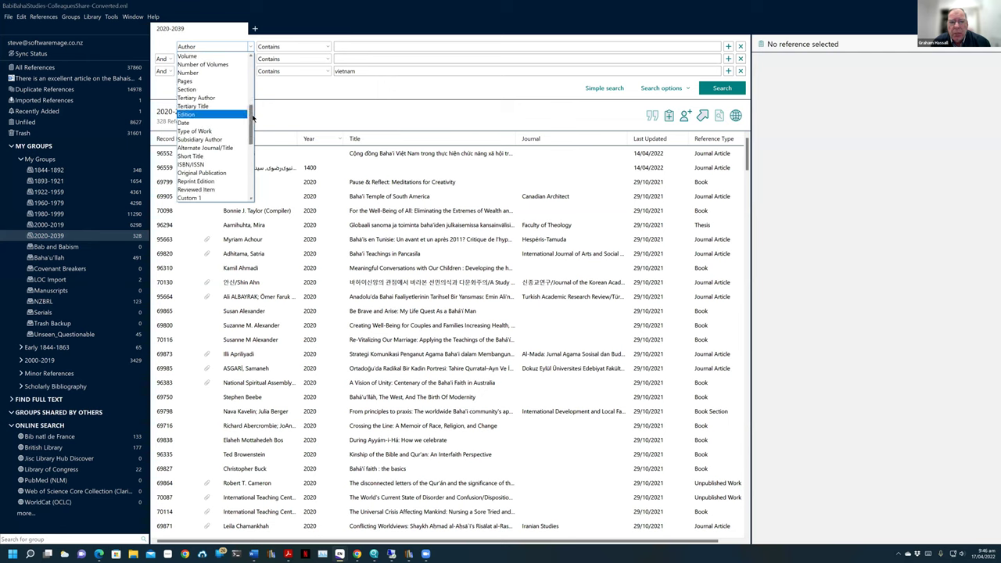
{"action": "scroll", "coordinate": [253, 117], "scroll_direction": "up", "scroll_amount": 5}
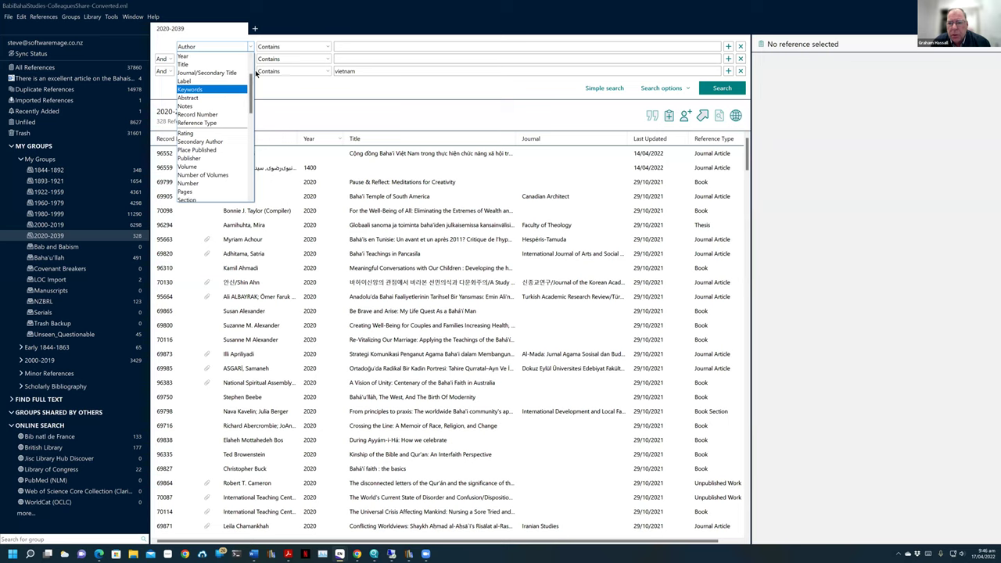
{"action": "left_click", "coordinate": [223, 123]}
{"action": "left_click", "coordinate": [319, 46]}
{"action": "left_click", "coordinate": [346, 48]}
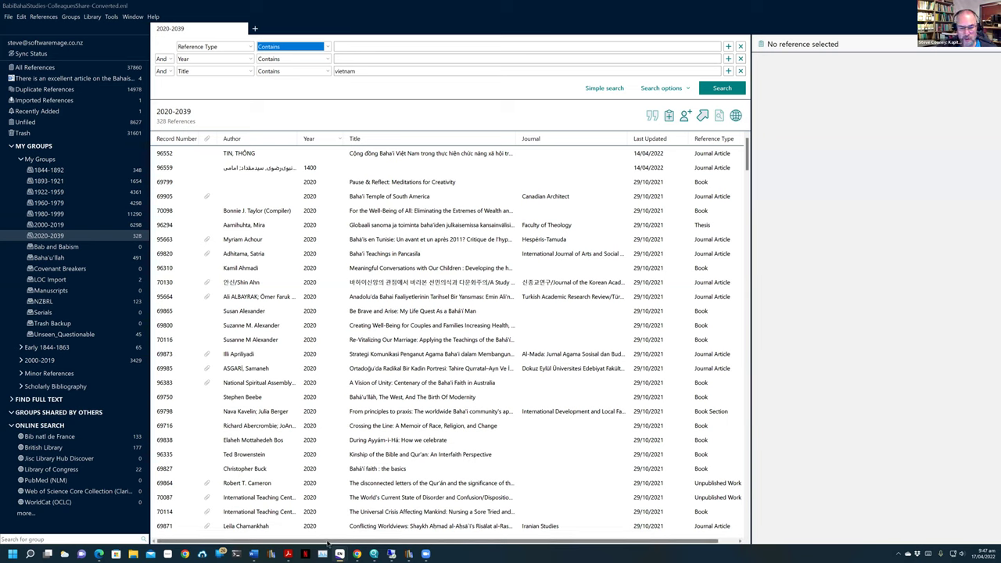
Switch to the Word document and start inserting an EndNote citation after the sentence on the Bahaís of Sari.
{"action": "left_click", "coordinate": [253, 554]}
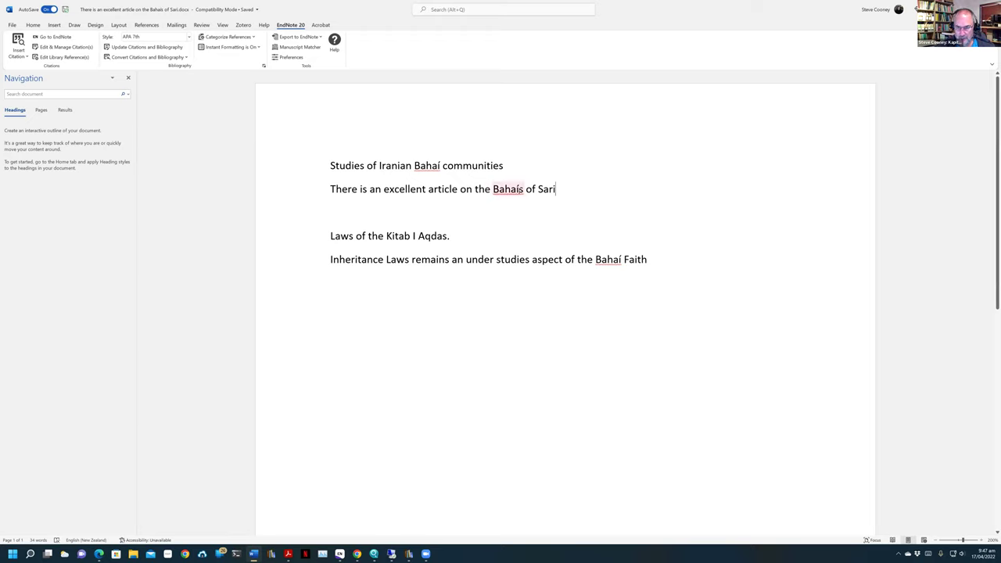
{"action": "left_click", "coordinate": [316, 192]}
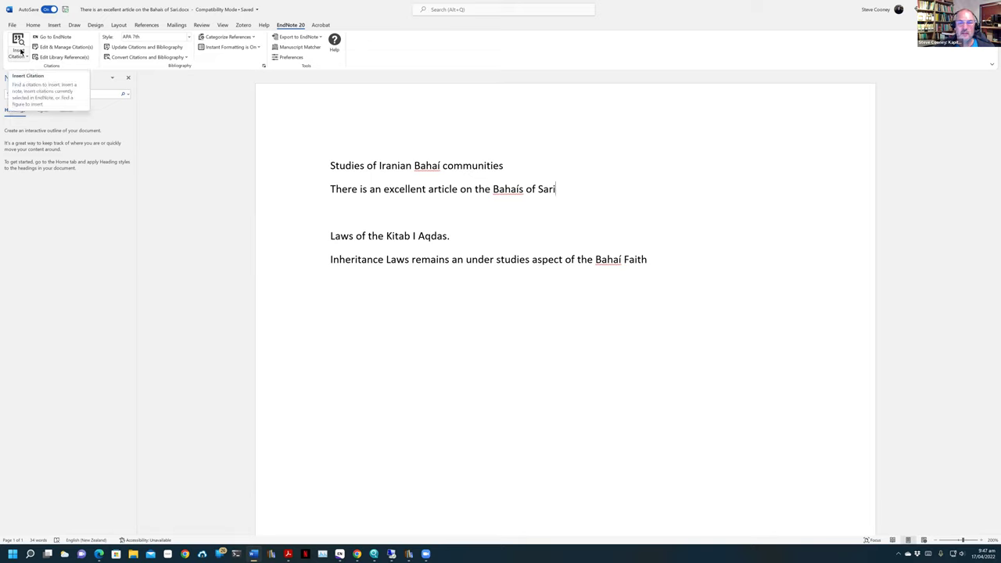
{"action": "left_click", "coordinate": [575, 189]}
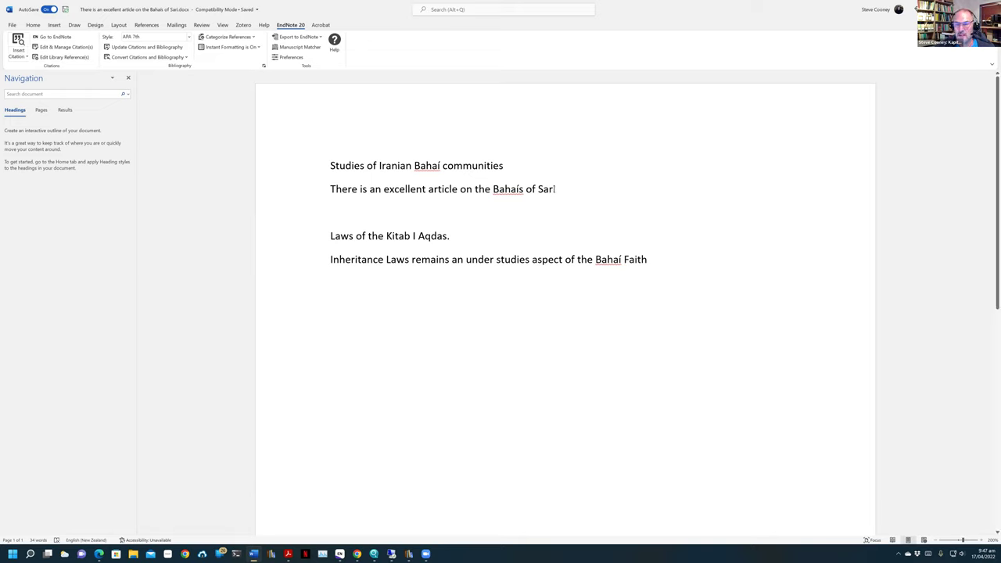
{"action": "left_click", "coordinate": [22, 54]}
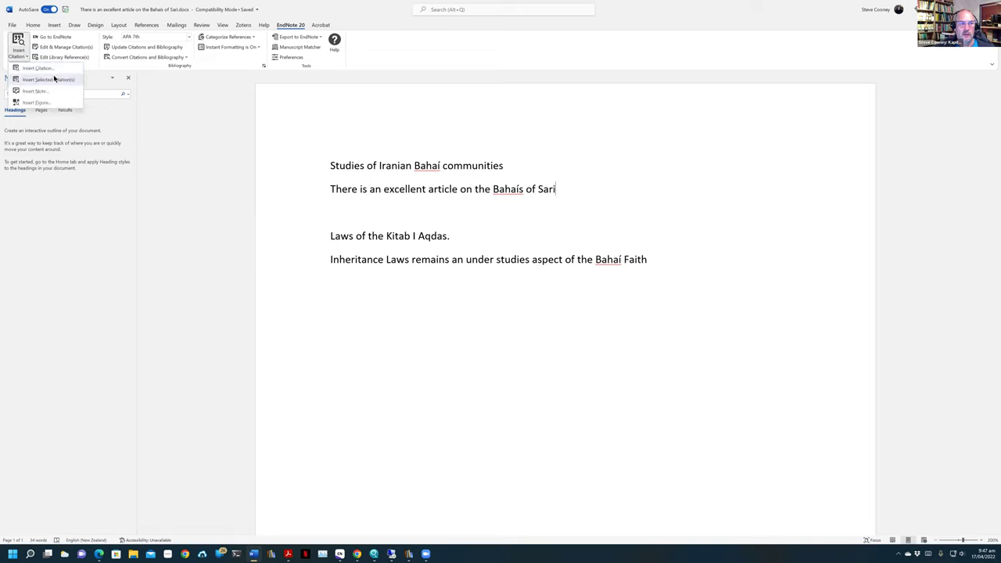
{"action": "left_click", "coordinate": [36, 68]}
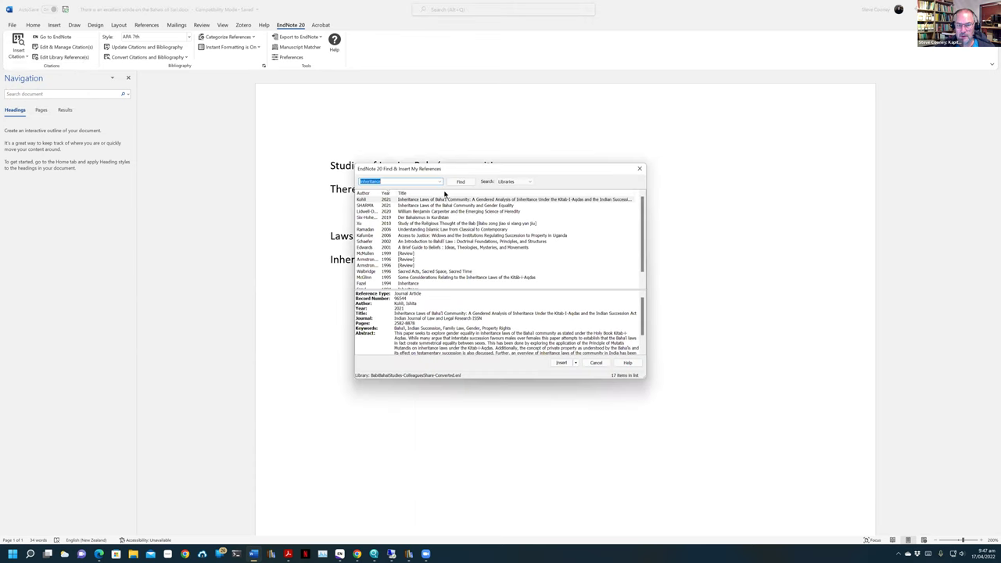
Find references matching sari plus the author's surname, and select the 2008 article on the Bahá'ís and the Constitutional Revolution.
{"action": "double_click", "coordinate": [359, 182]}
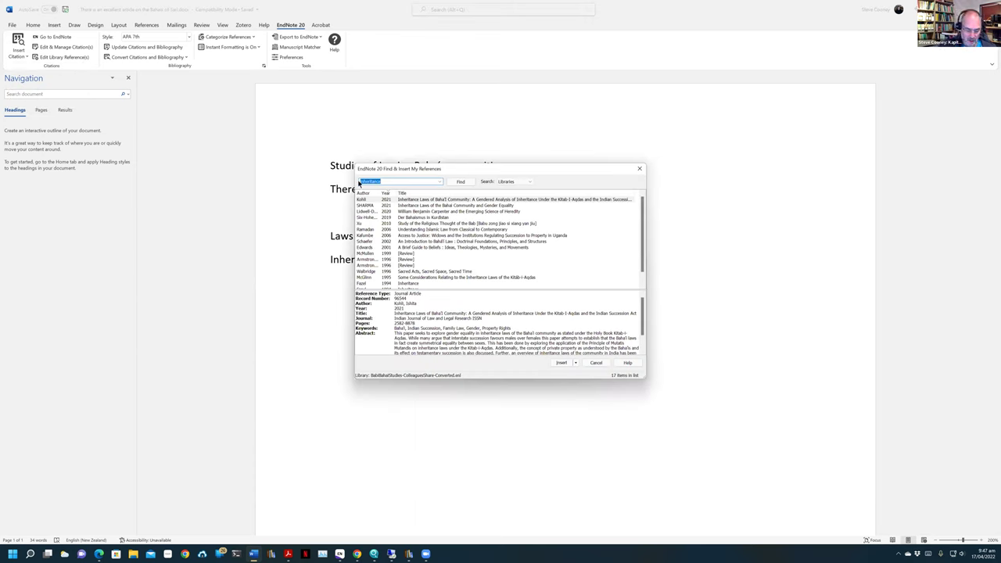
{"action": "type", "text": "i"}
{"action": "type", "text": "ari momen"}
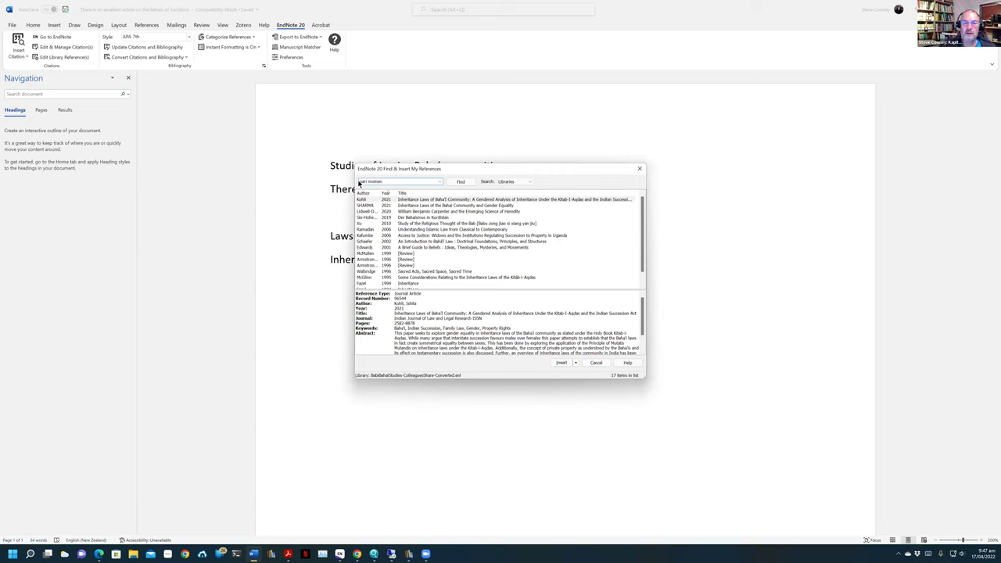
{"action": "key", "text": "Return"}
{"action": "left_click", "coordinate": [454, 235]}
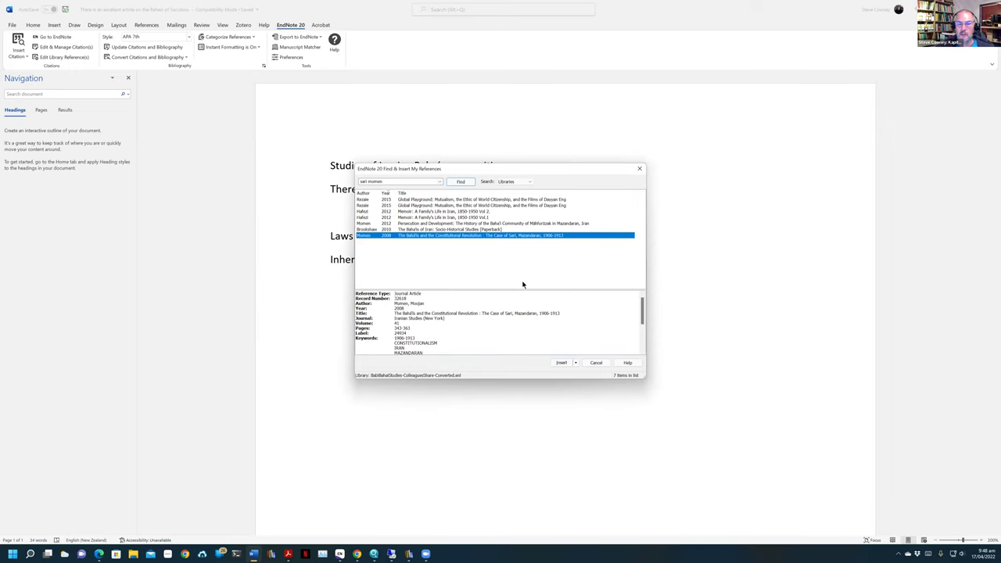
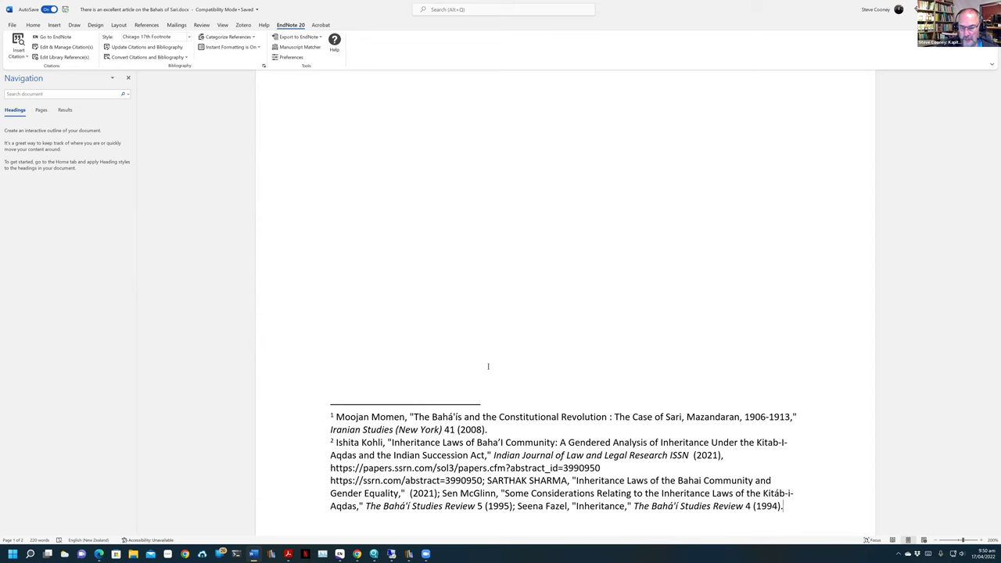
Highlight the text of the second footnote, switch back to EndNote and clear the Title search term.
{"action": "triple_click", "coordinate": [452, 442]}
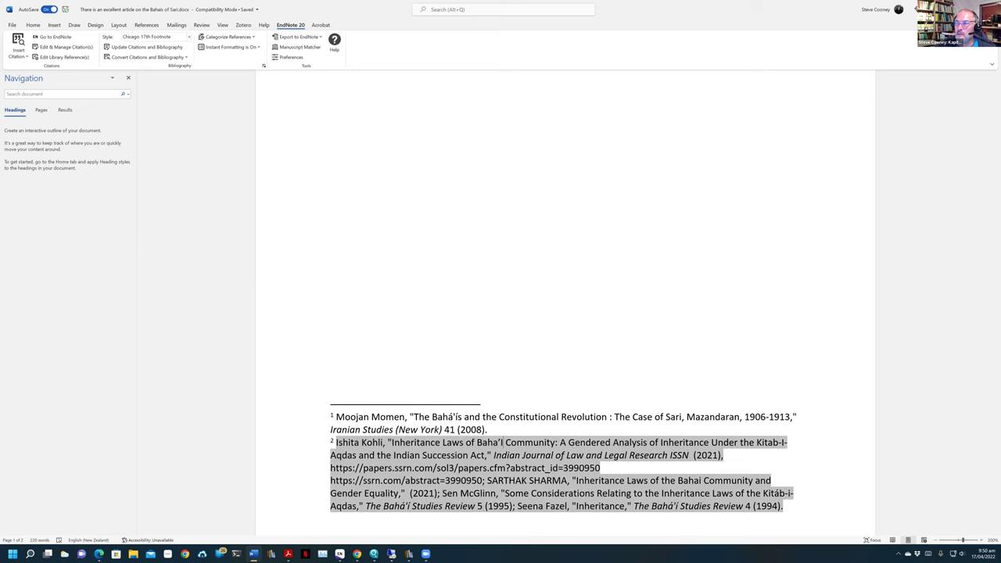
{"action": "key", "text": "alt+Tab"}
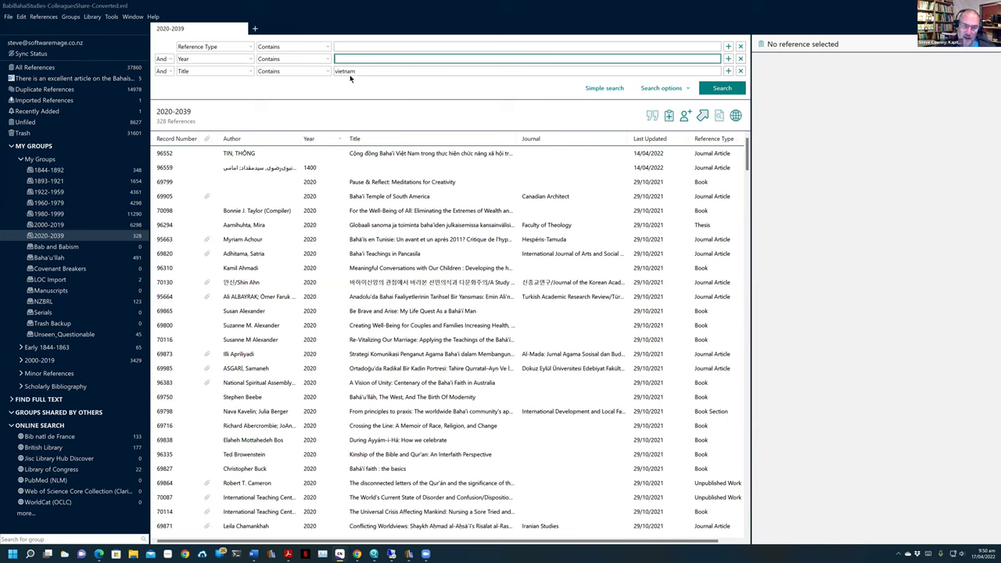
{"action": "left_click", "coordinate": [344, 46]}
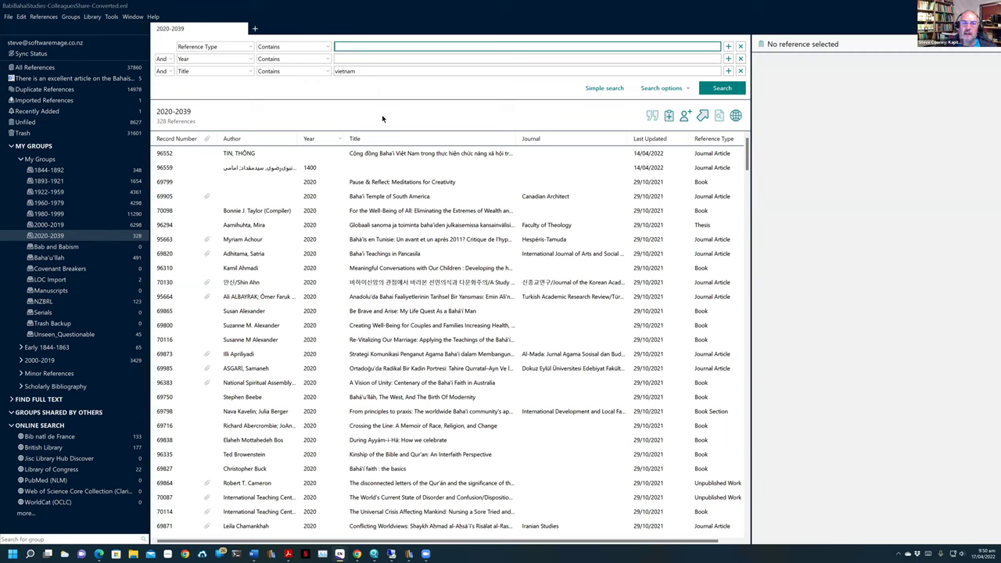
{"action": "left_click_drag", "start_coordinate": [367, 74], "coordinate": [311, 71]}
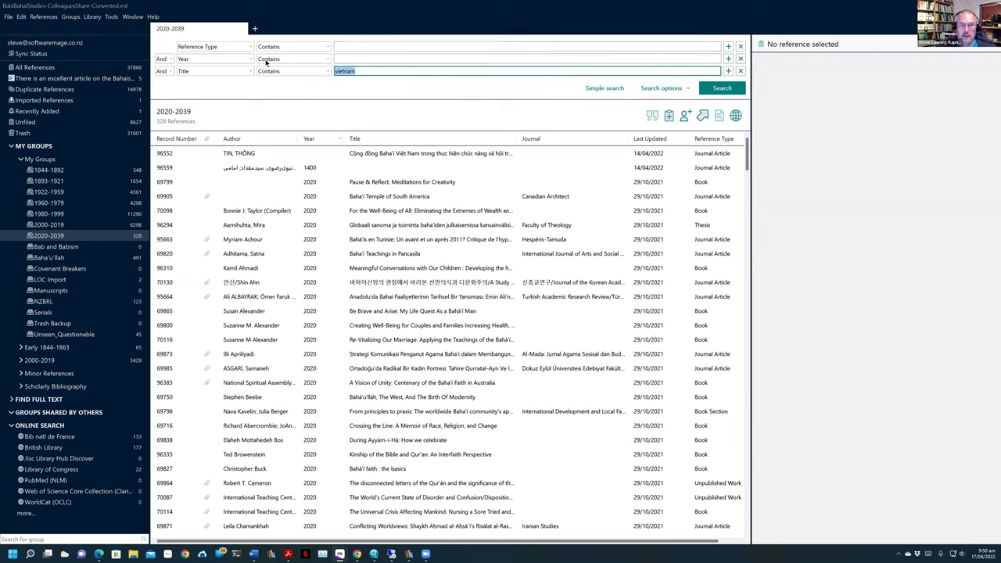
{"action": "key", "text": "BackSpace"}
Search for references whose type contains Thesis, first in the 2020-2039 group and again in All References.
{"action": "left_click", "coordinate": [344, 44]}
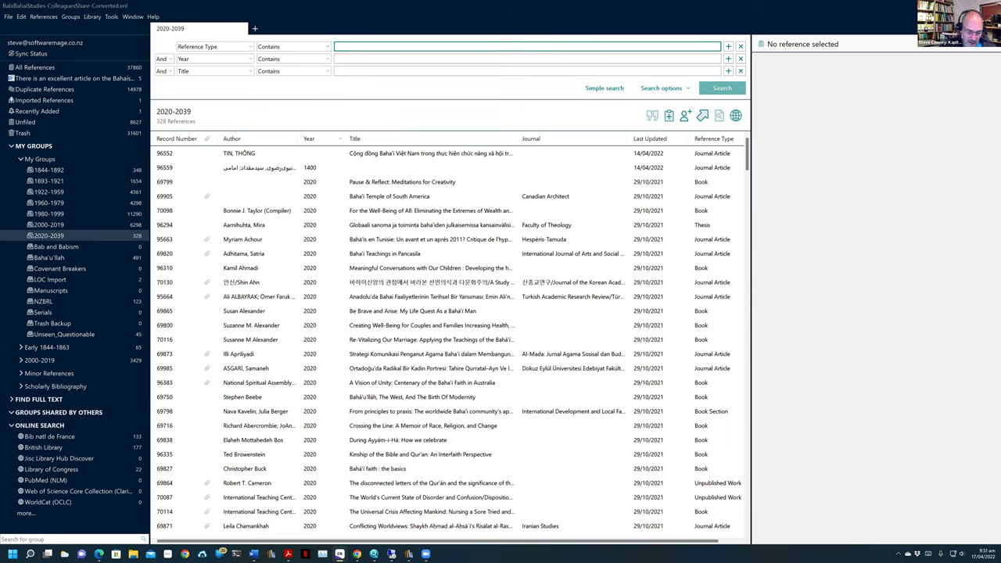
{"action": "type", "text": "Thesis"}
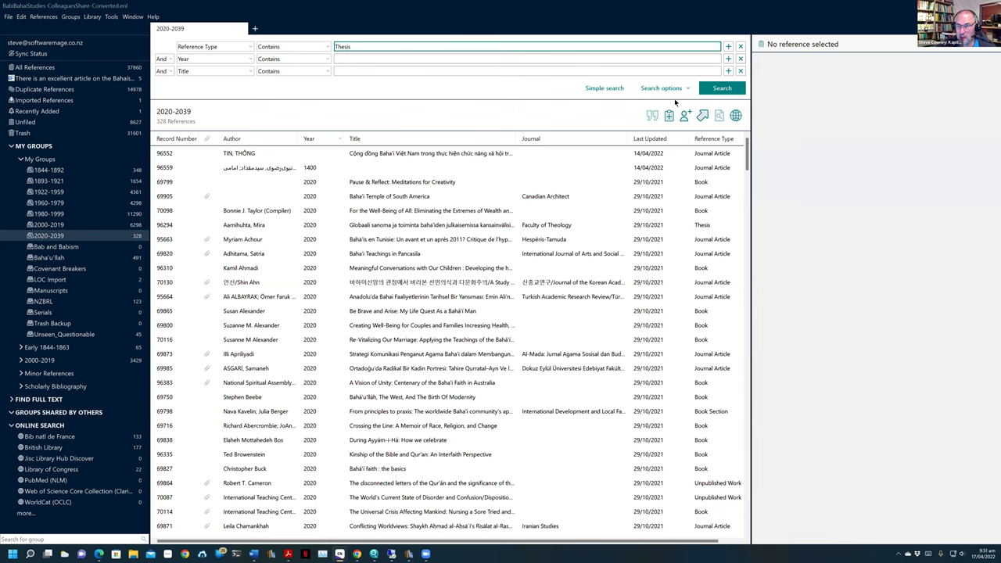
{"action": "left_click", "coordinate": [718, 88]}
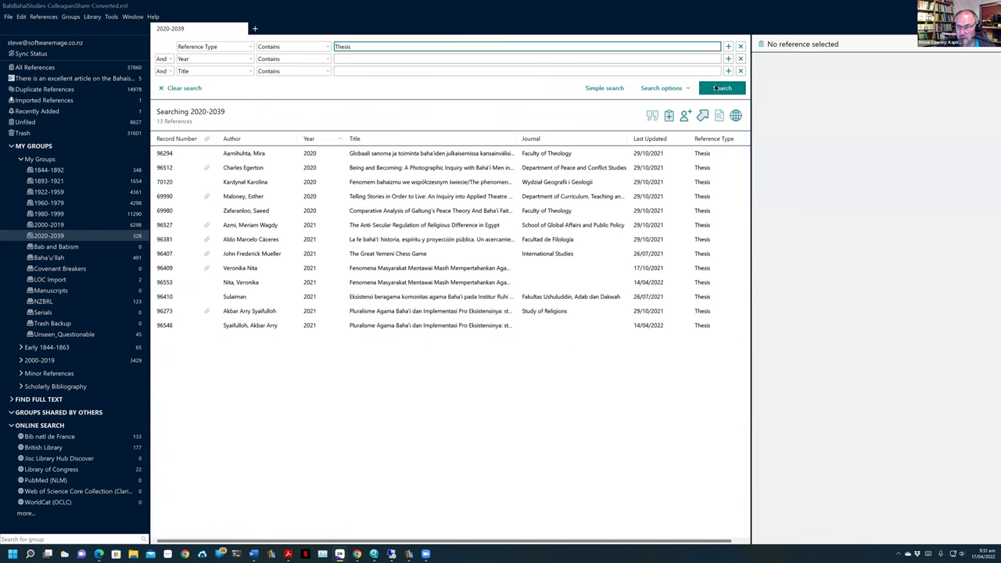
{"action": "left_click", "coordinate": [117, 67]}
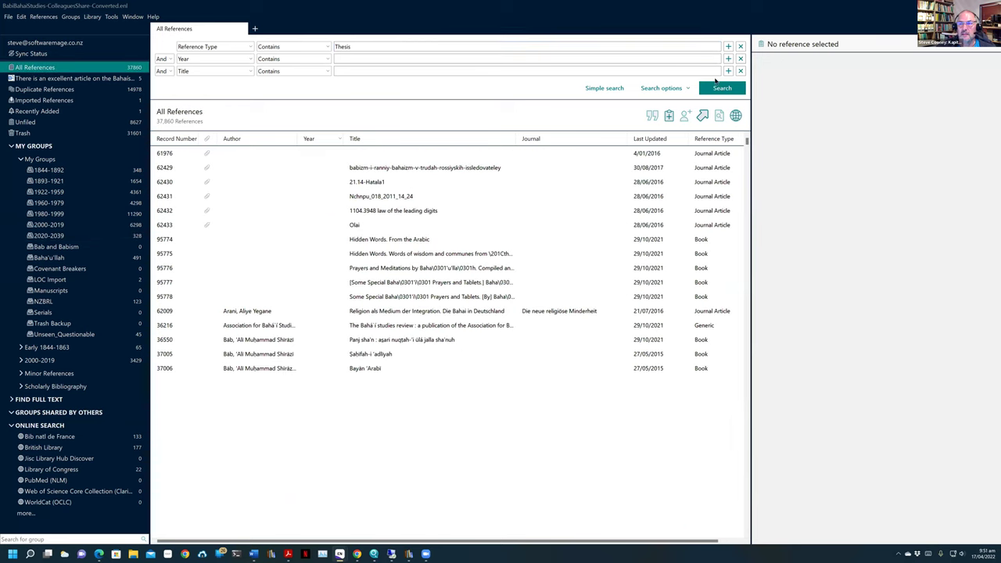
{"action": "left_click", "coordinate": [718, 87]}
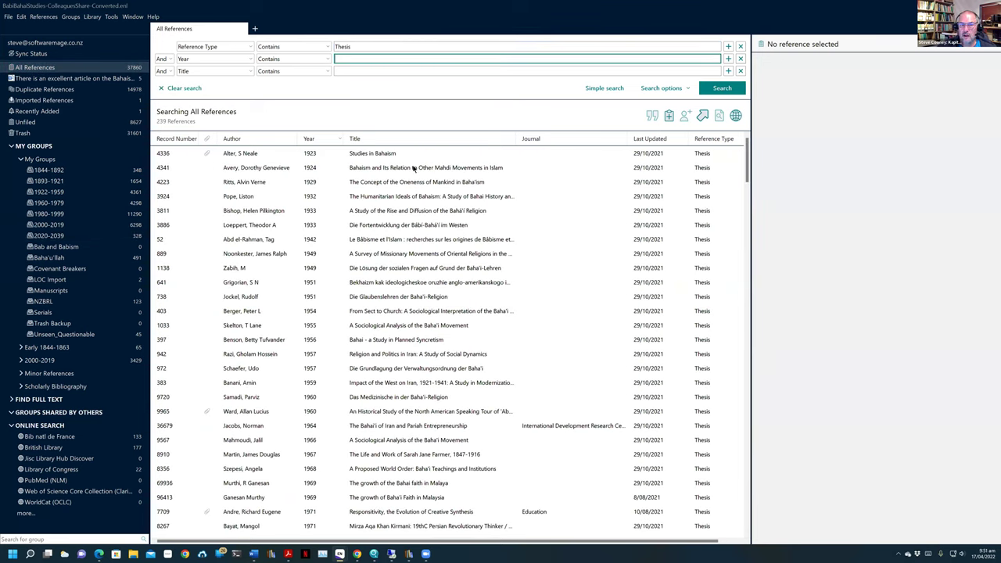
Sort the theses by year with the newest first and move the duplicate 2021 record 96553 to the trash.
{"action": "left_click", "coordinate": [323, 138]}
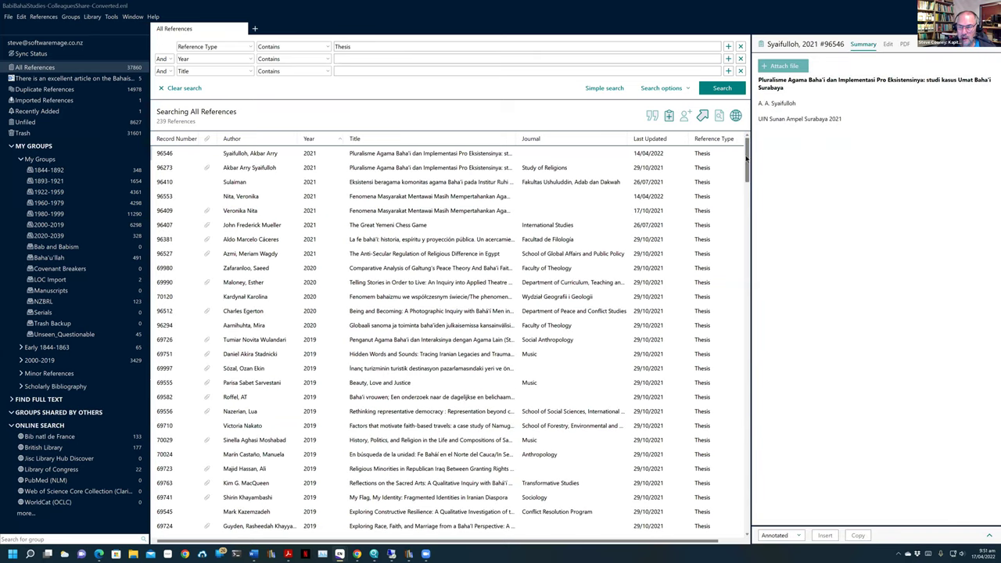
{"action": "left_click", "coordinate": [322, 255]}
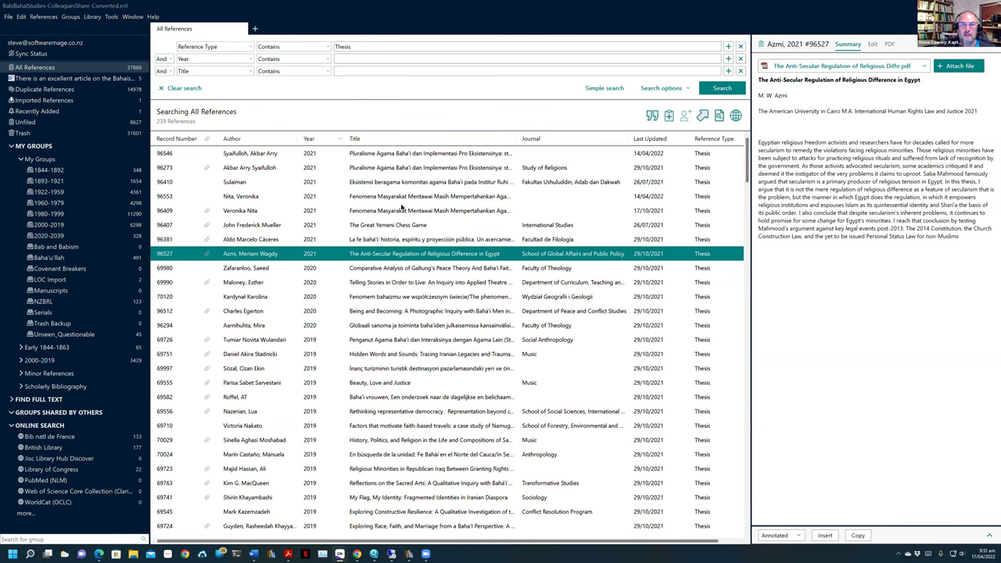
{"action": "left_click", "coordinate": [363, 198]}
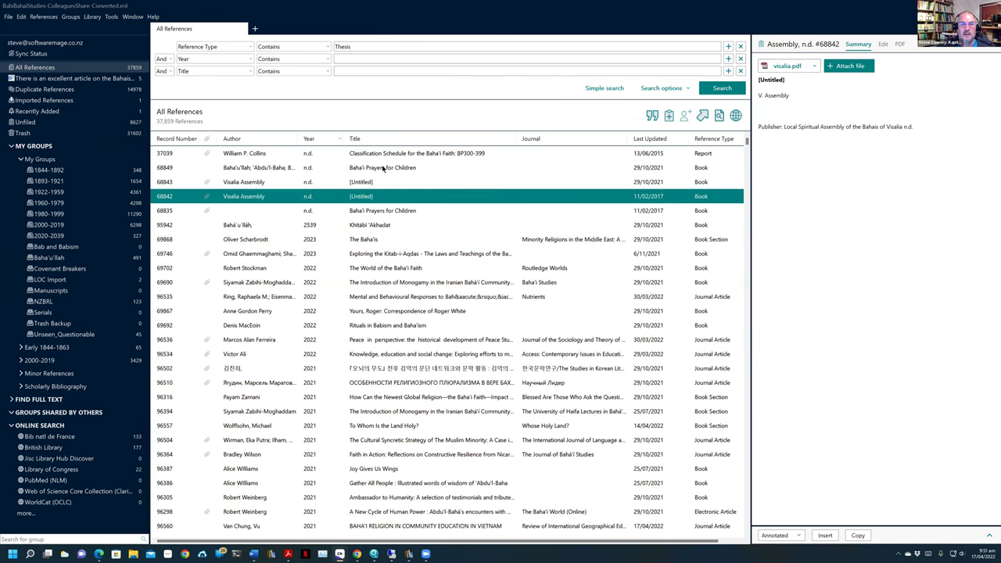
Sort by last-updated date, rerun the Thesis search and look through the list to the most recently updated thesis.
{"action": "left_click", "coordinate": [646, 139]}
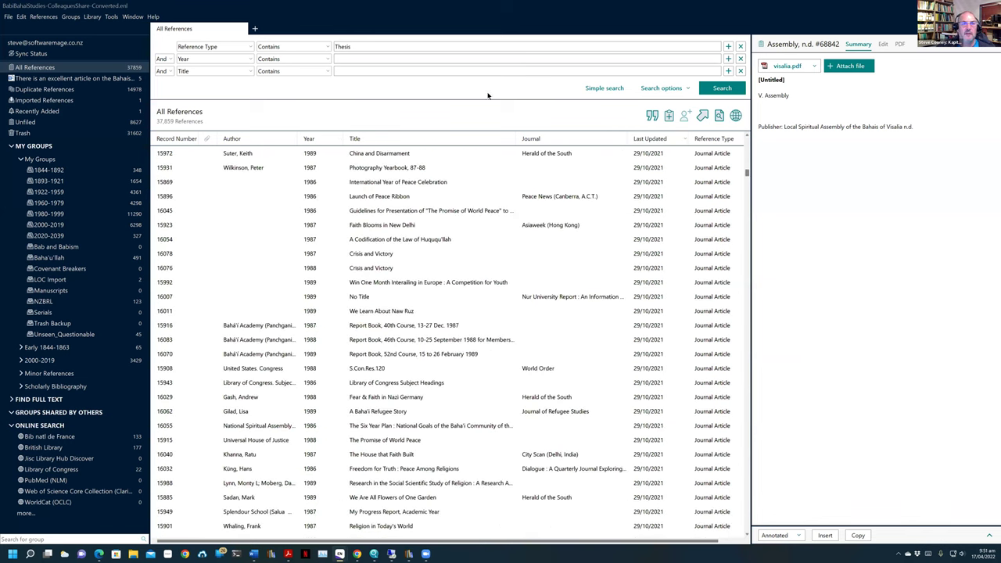
{"action": "left_click", "coordinate": [721, 88]}
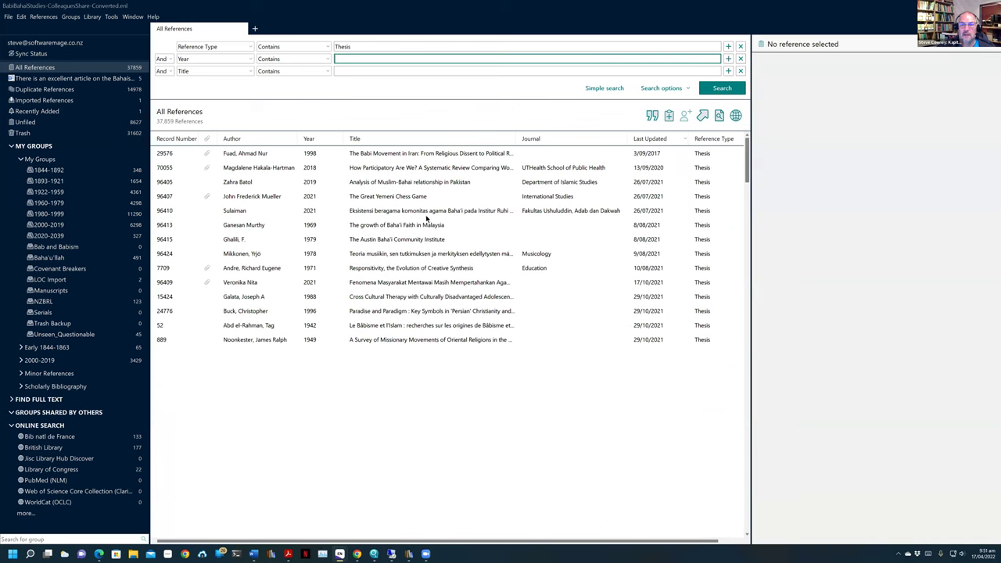
{"action": "scroll", "coordinate": [744, 339], "scroll_direction": "down", "scroll_amount": 15}
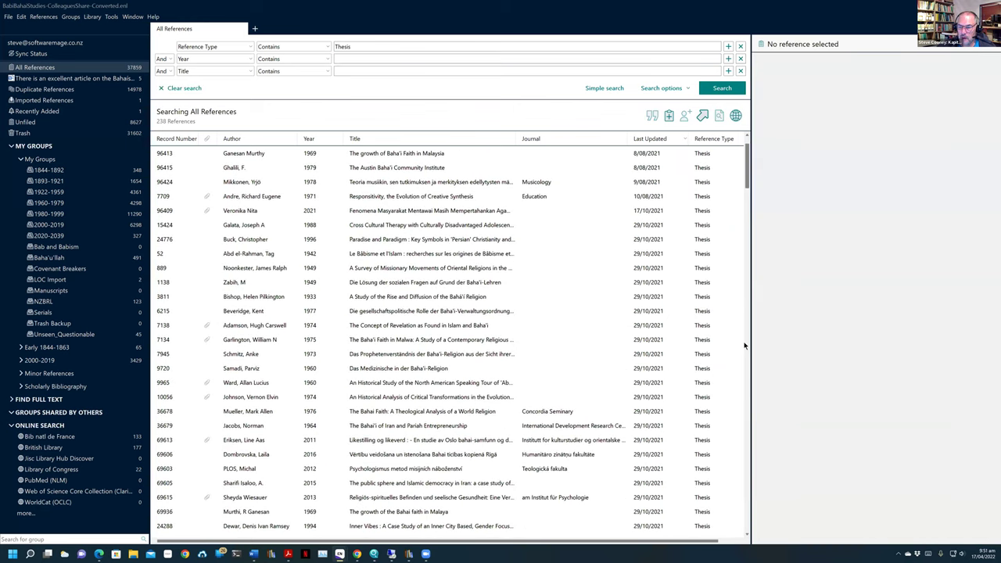
{"action": "scroll", "coordinate": [730, 523], "scroll_direction": "down", "scroll_amount": 20}
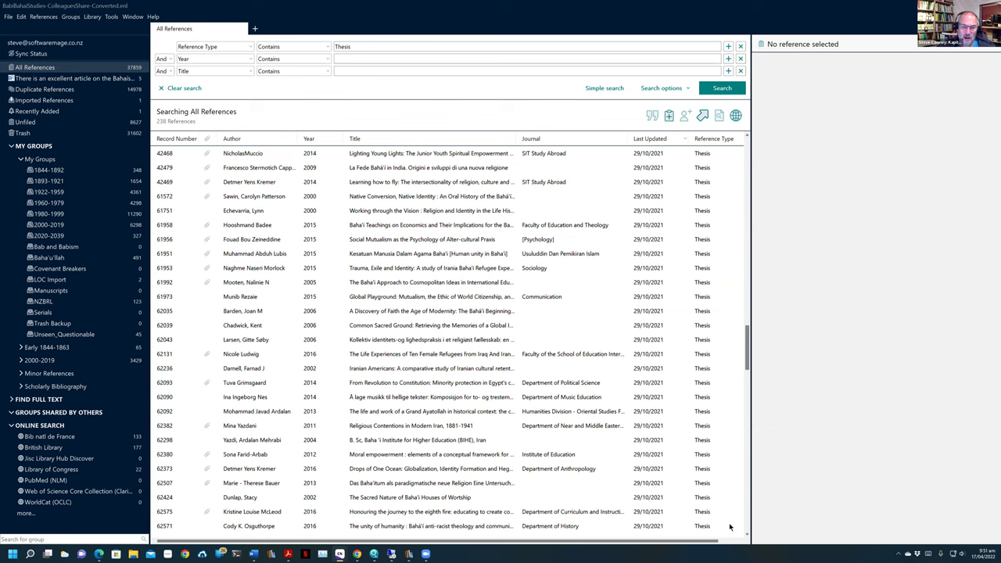
{"action": "scroll", "coordinate": [395, 529], "scroll_direction": "down", "scroll_amount": 10}
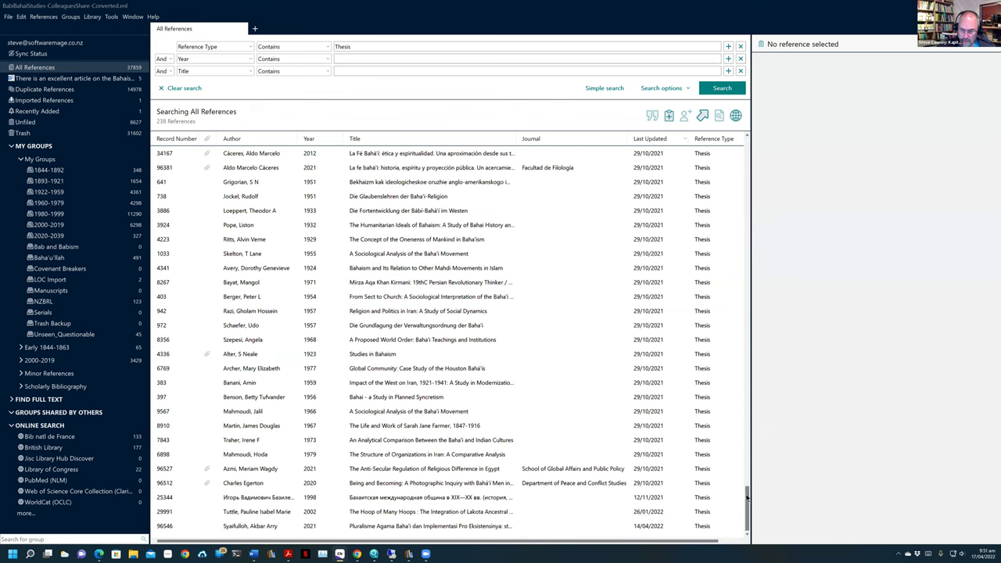
{"action": "left_click", "coordinate": [395, 527]}
{"action": "scroll", "coordinate": [731, 237], "scroll_direction": "up", "scroll_amount": 20}
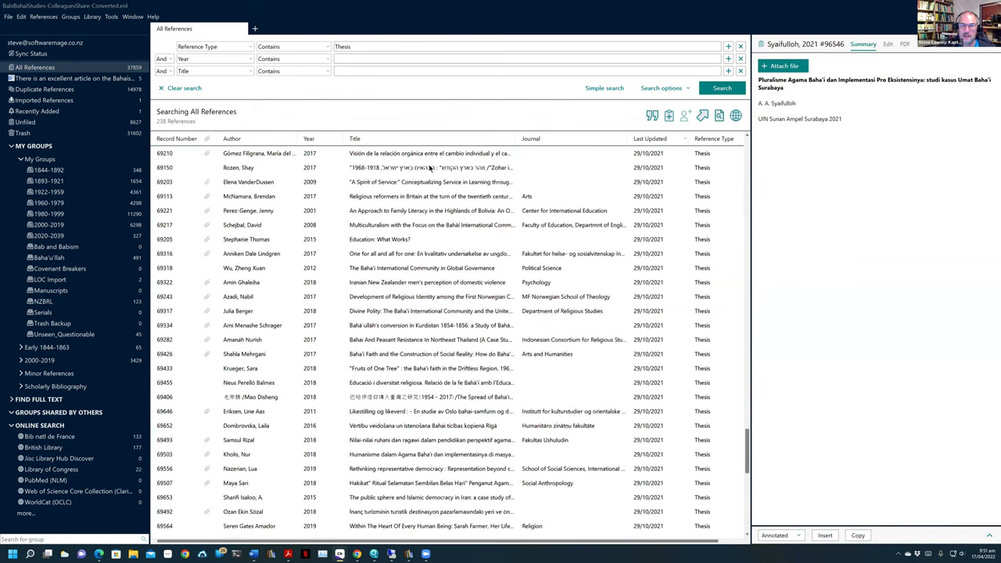
Sort the theses by year with the oldest first, select them all and look down the list.
{"action": "left_click", "coordinate": [327, 141]}
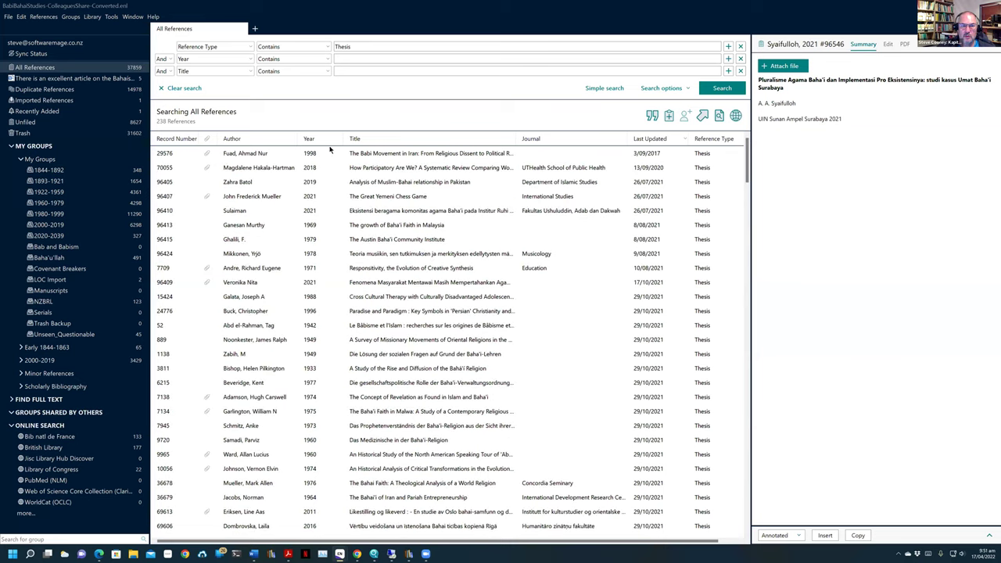
{"action": "key", "text": "ctrl+a"}
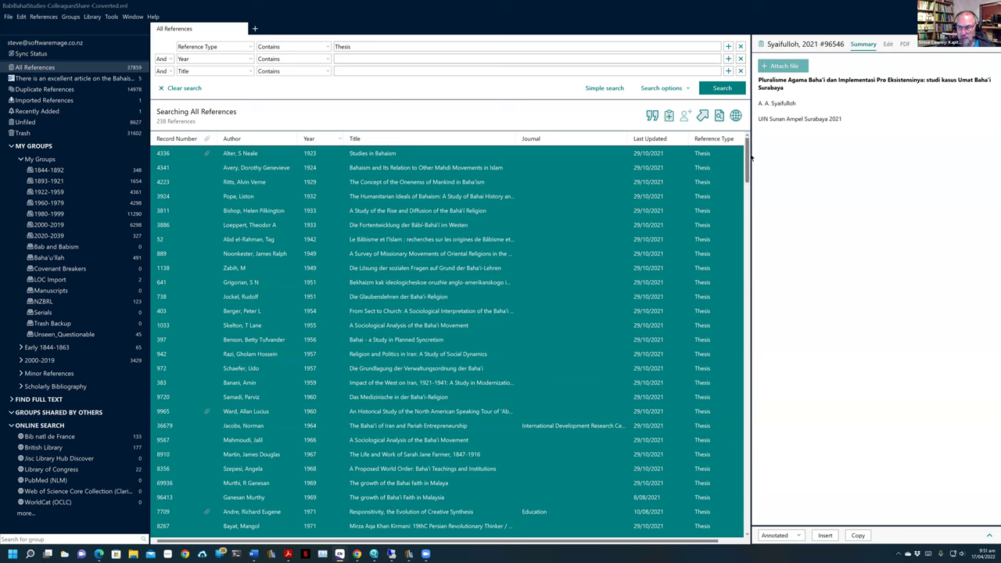
{"action": "scroll", "coordinate": [747, 501], "scroll_direction": "down", "scroll_amount": 8}
{"action": "left_click", "coordinate": [748, 517]}
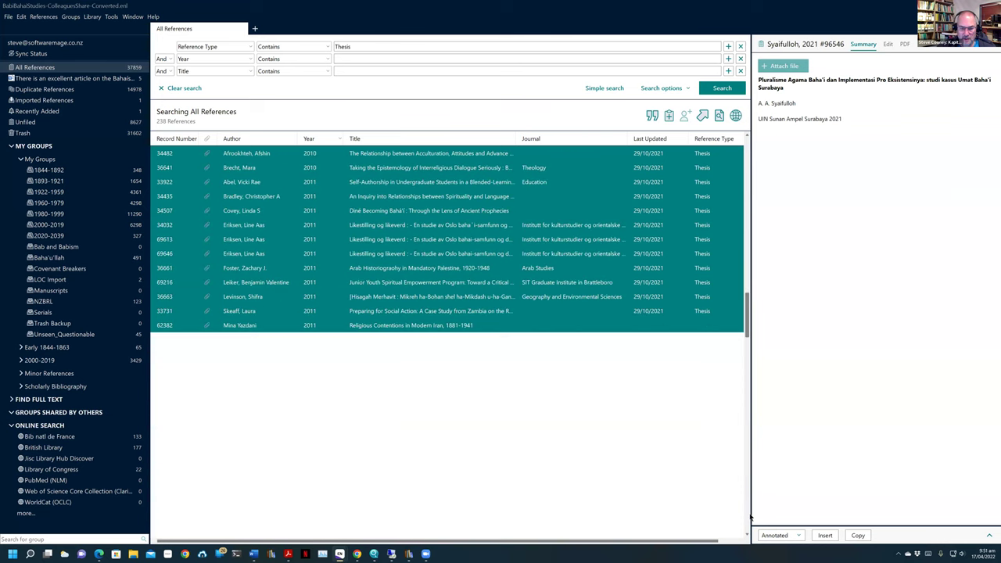
Copy the selected theses as formatted annotated references, switch to Word and paste them into a new blank document.
{"action": "scroll", "coordinate": [407, 159], "scroll_direction": "up", "scroll_amount": 20}
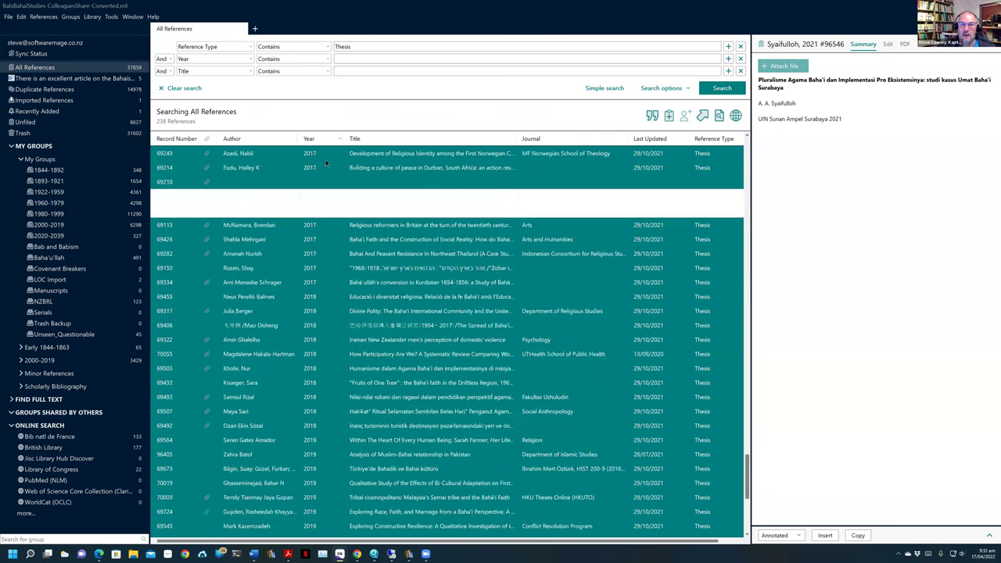
{"action": "scroll", "coordinate": [359, 195], "scroll_direction": "up", "scroll_amount": 13}
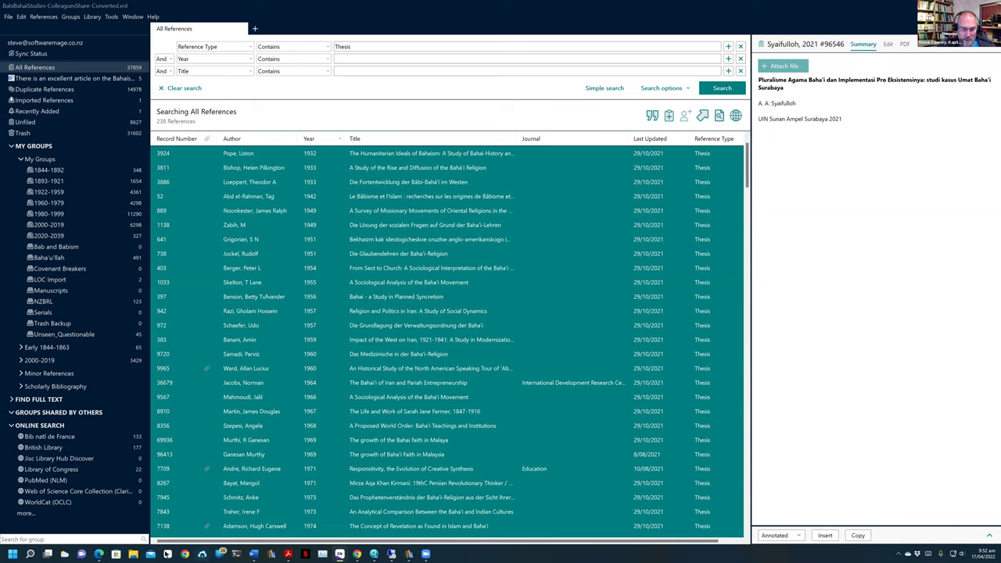
{"action": "left_click", "coordinate": [254, 554]}
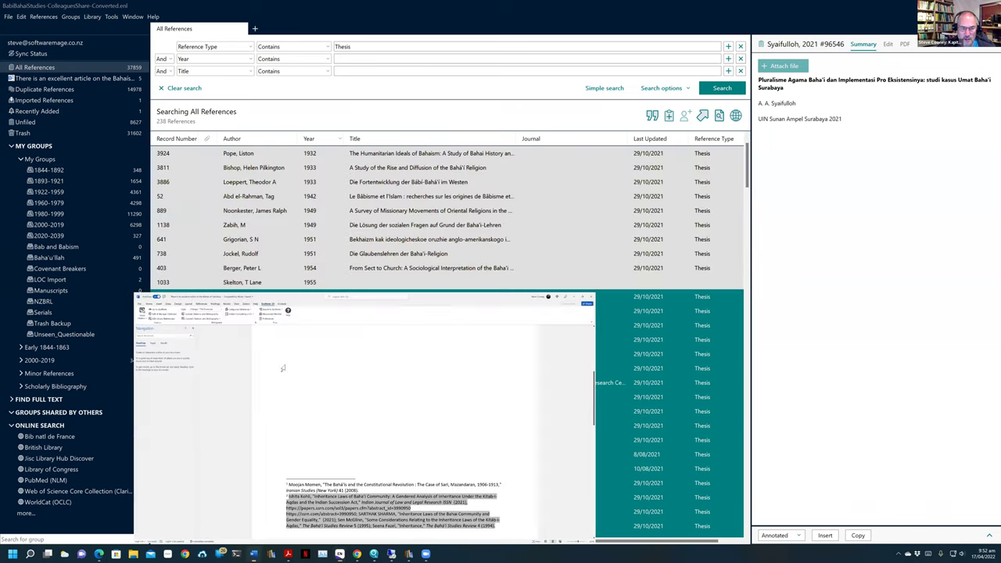
{"action": "left_click", "coordinate": [16, 31]}
{"action": "left_click", "coordinate": [22, 56]}
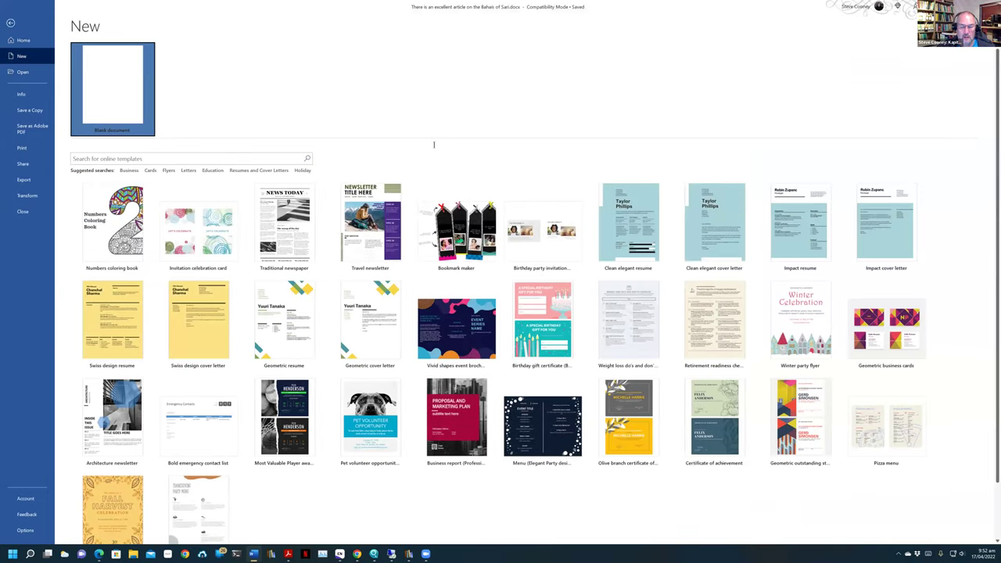
{"action": "key", "text": "Return"}
{"action": "key", "text": "ctrl+v"}
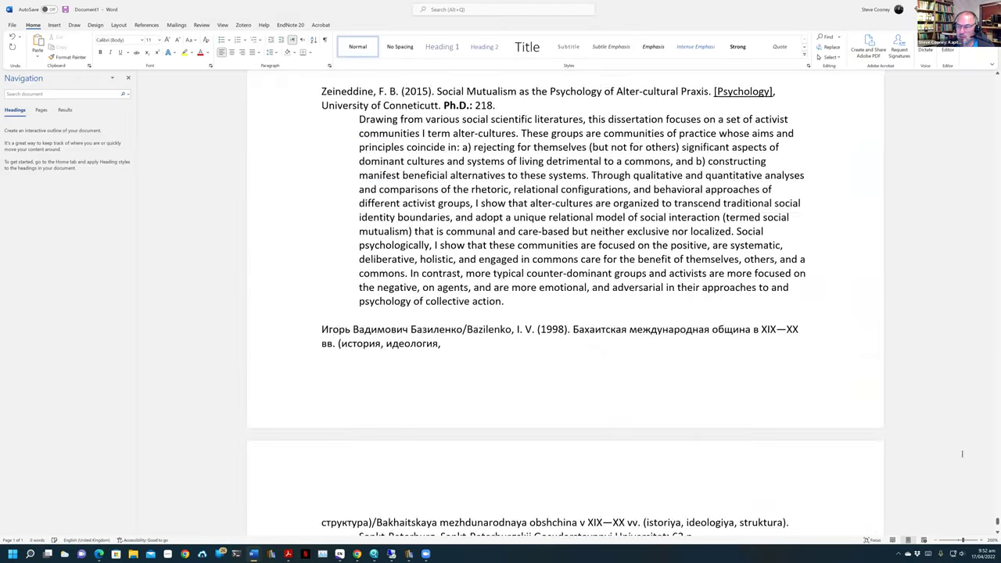
Leave the pasted thesis list and switch to EndNote's HistoryOnenessMankind library.
{"action": "left_click_drag", "start_coordinate": [997, 521], "coordinate": [997, 462]}
{"action": "key", "text": "super+Down"}
{"action": "key", "text": "super+Down"}
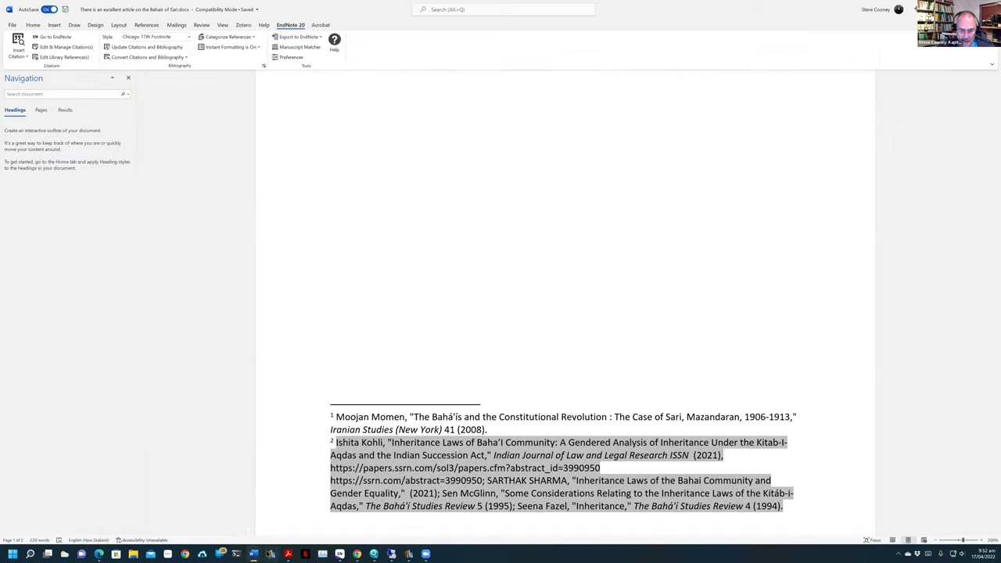
{"action": "mouse_move", "coordinate": [332, 548]}
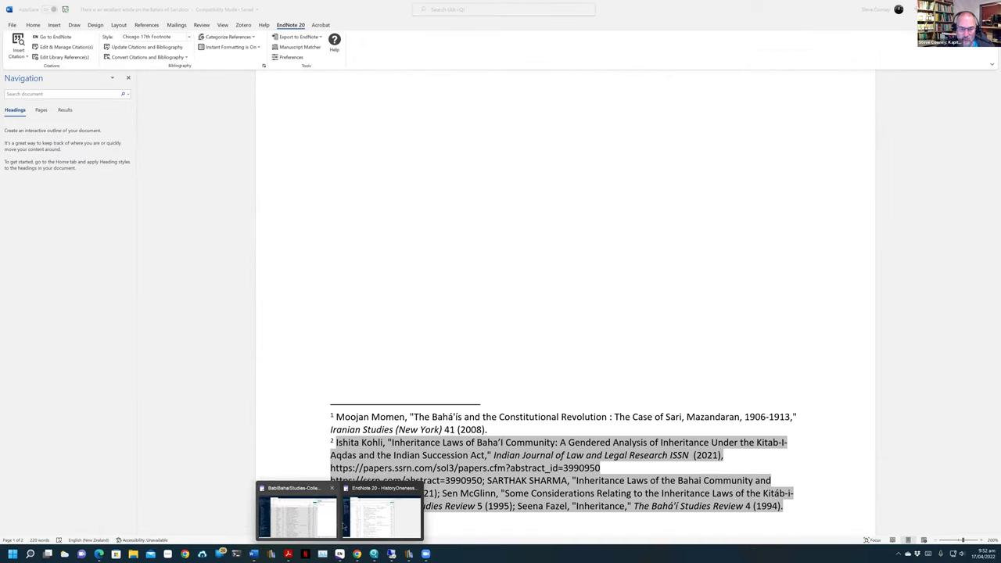
{"action": "left_click", "coordinate": [381, 513]}
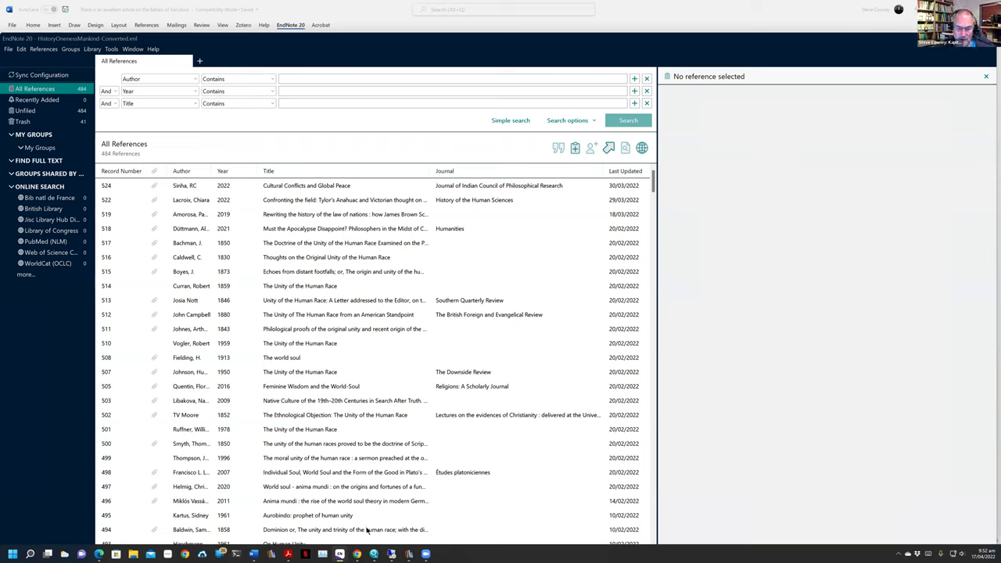
Return to the new Word document and look through the pasted annotated theses back to the first entry.
{"action": "mouse_move", "coordinate": [254, 554]}
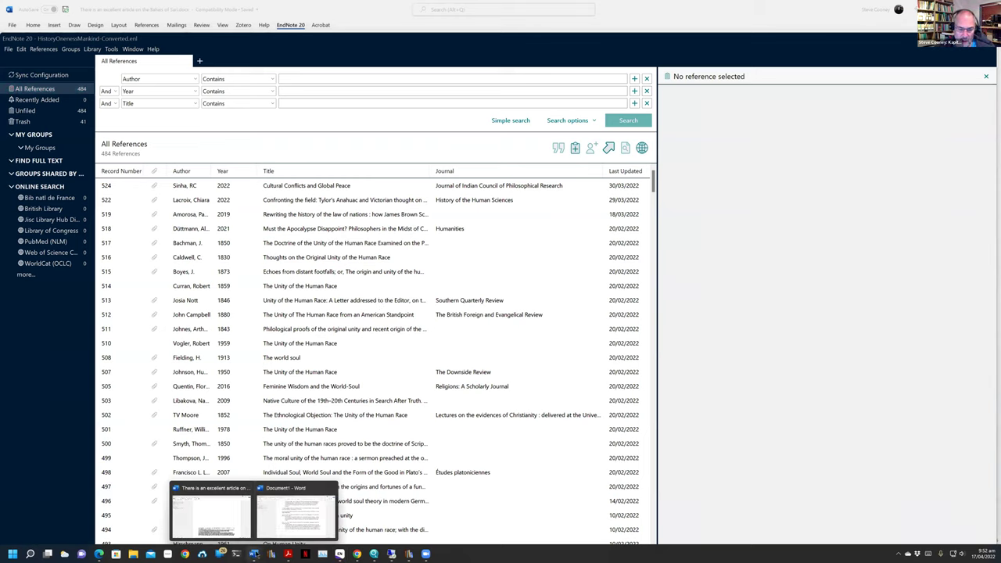
{"action": "left_click", "coordinate": [285, 521]}
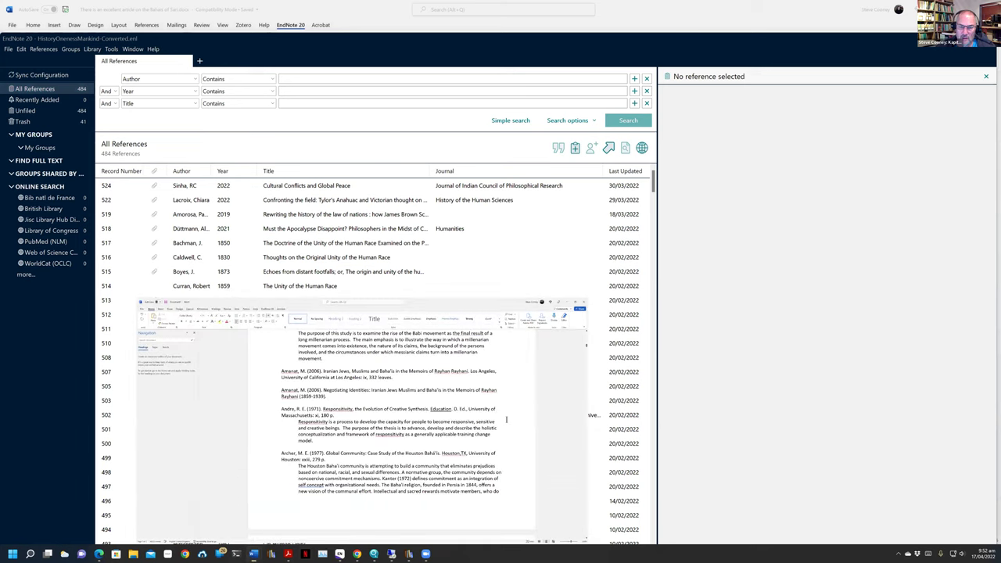
{"action": "scroll", "coordinate": [508, 416], "scroll_direction": "up", "scroll_amount": 3}
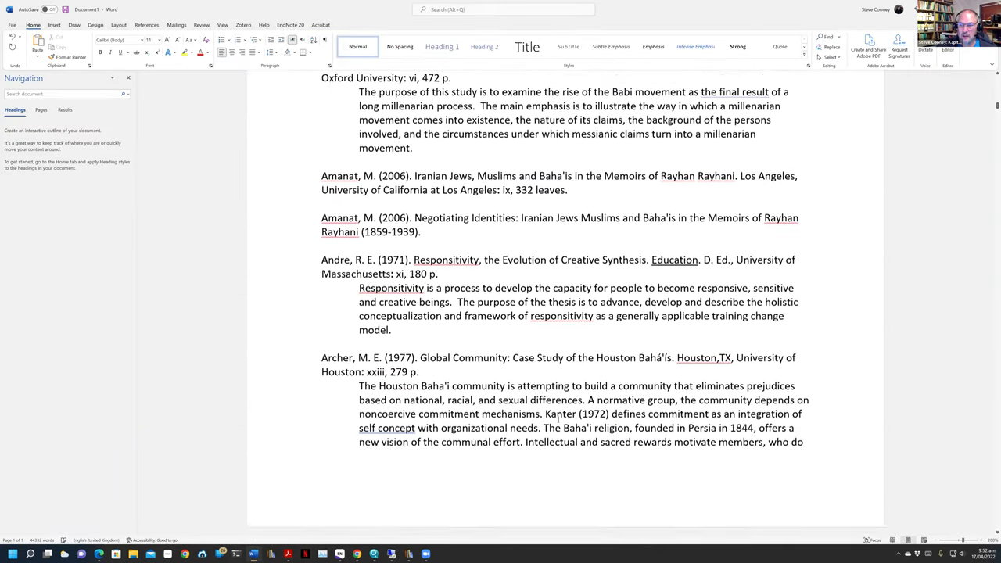
{"action": "scroll", "coordinate": [528, 425], "scroll_direction": "up", "scroll_amount": 1}
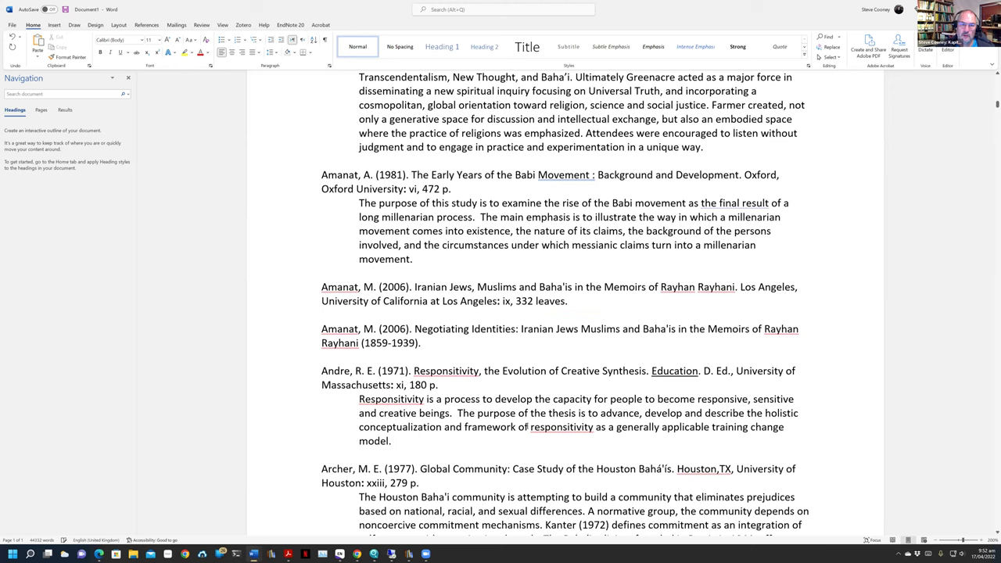
{"action": "scroll", "coordinate": [528, 427], "scroll_direction": "up", "scroll_amount": 10}
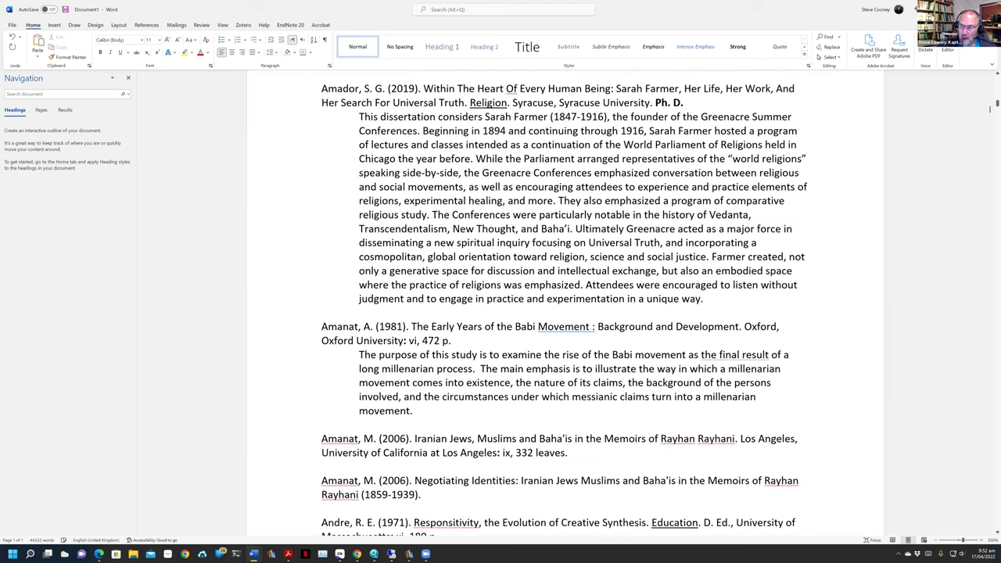
{"action": "scroll", "coordinate": [989, 99], "scroll_direction": "up", "scroll_amount": 20}
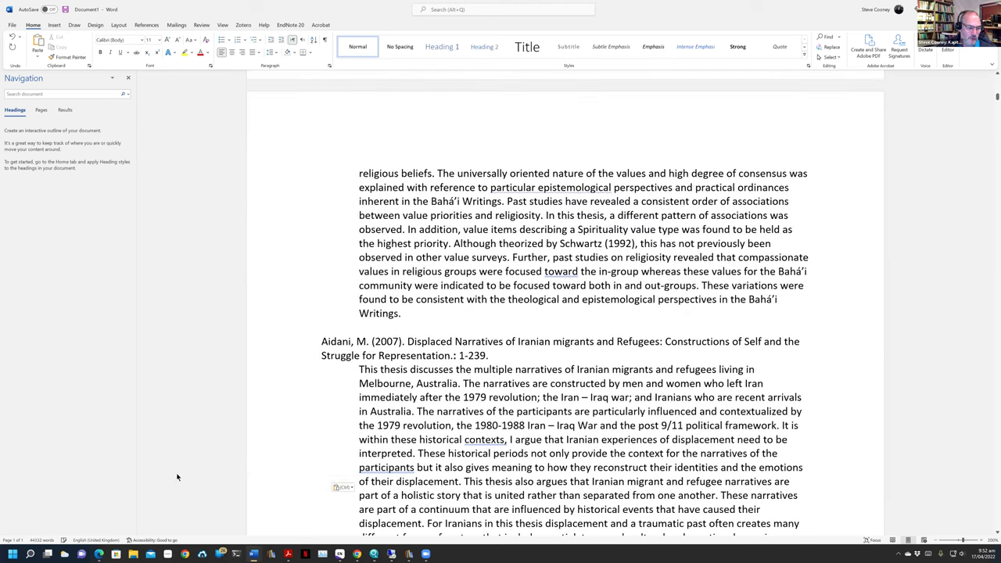
{"action": "scroll", "coordinate": [524, 244], "scroll_direction": "up", "scroll_amount": 5}
{"action": "scroll", "coordinate": [524, 244], "scroll_direction": "down", "scroll_amount": 3}
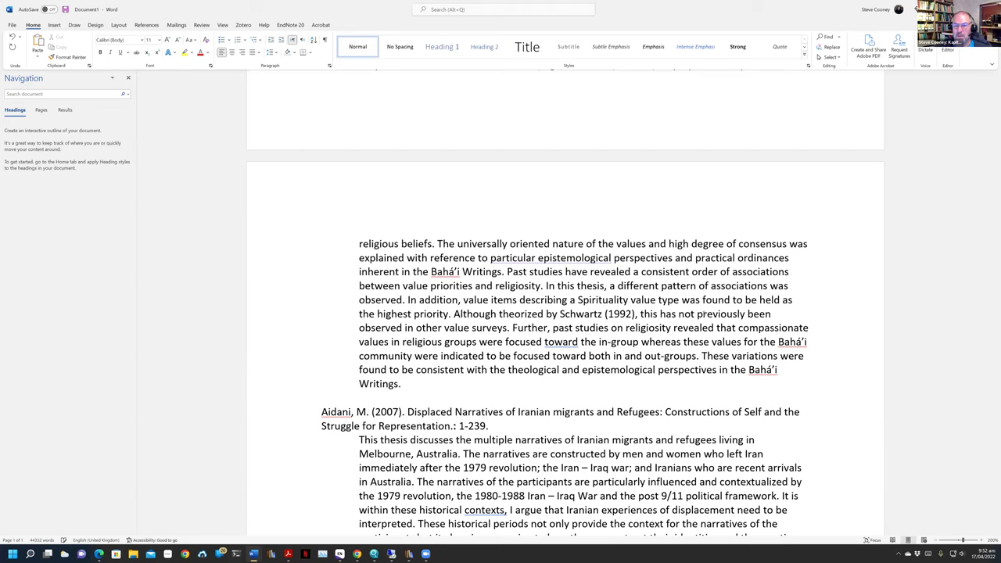
{"action": "scroll", "coordinate": [638, 279], "scroll_direction": "up", "scroll_amount": 2}
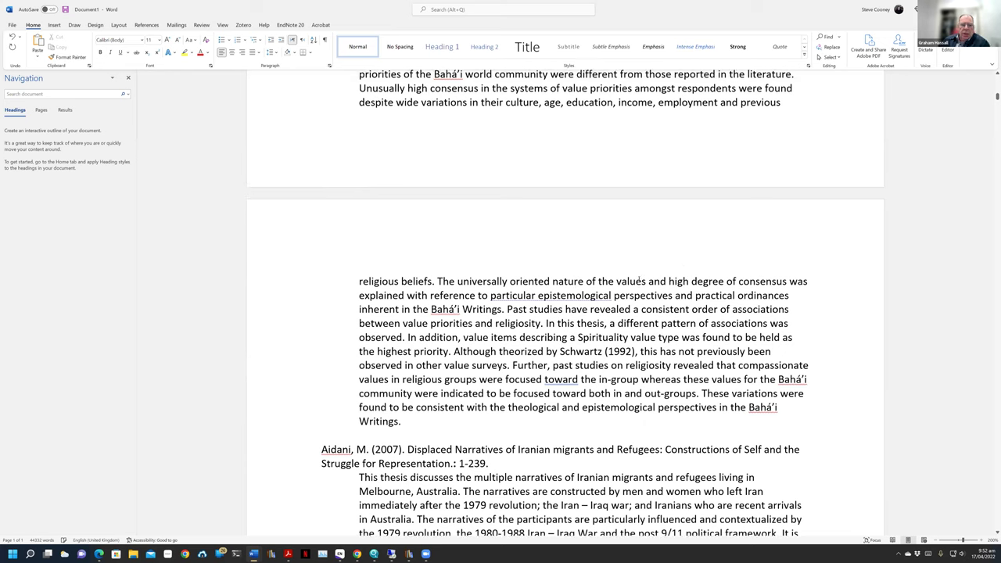
{"action": "scroll", "coordinate": [639, 279], "scroll_direction": "up", "scroll_amount": 5}
{"action": "left_click_drag", "start_coordinate": [990, 93], "coordinate": [538, 141]}
{"action": "scroll", "coordinate": [529, 153], "scroll_direction": "up", "scroll_amount": 15}
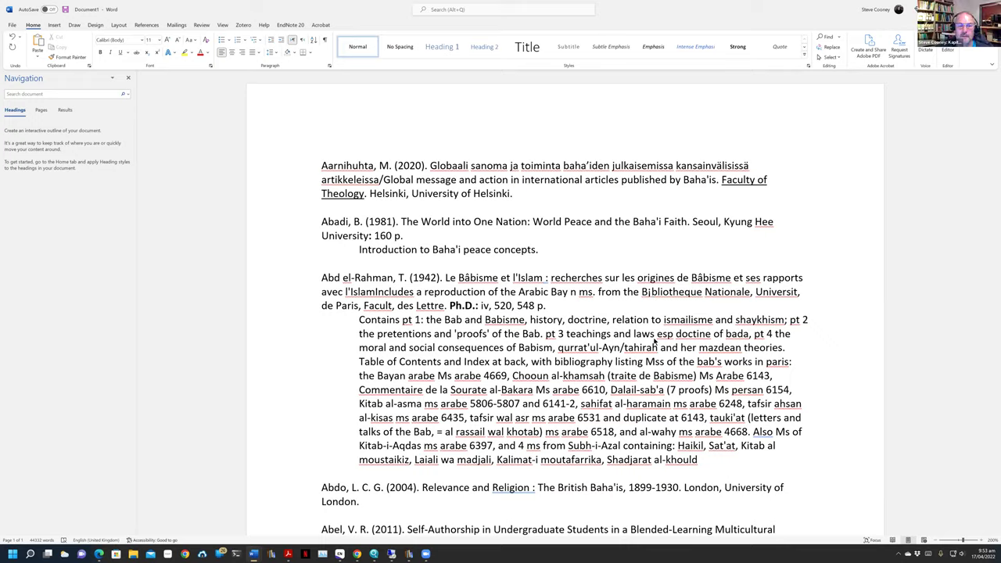
Check My Groups in EndNote's HistoryOnenessMankind library and switch back to the BabiBahaiStudies library.
{"action": "key", "text": "alt+Tab"}
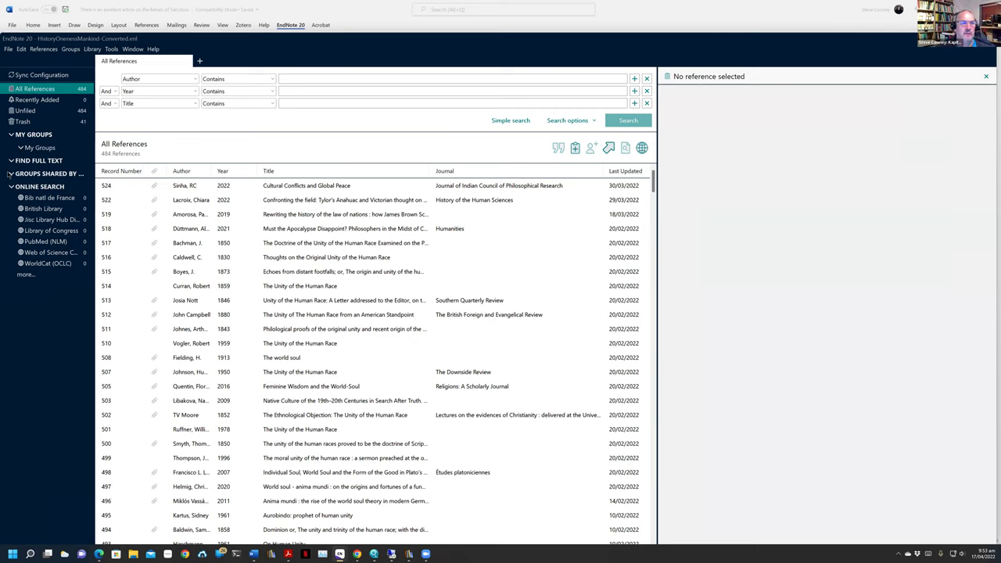
{"action": "left_click", "coordinate": [41, 151]}
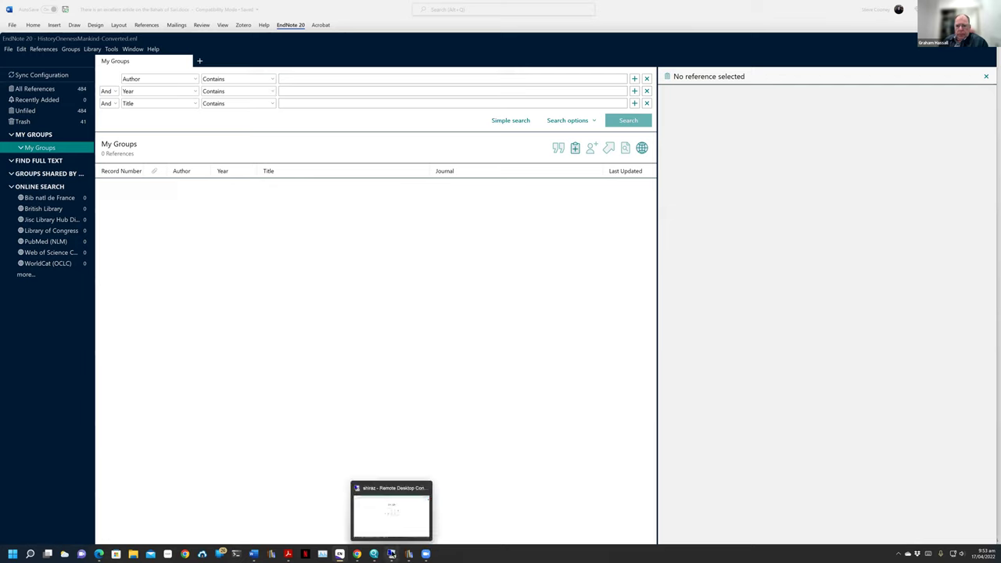
{"action": "mouse_move", "coordinate": [340, 554]}
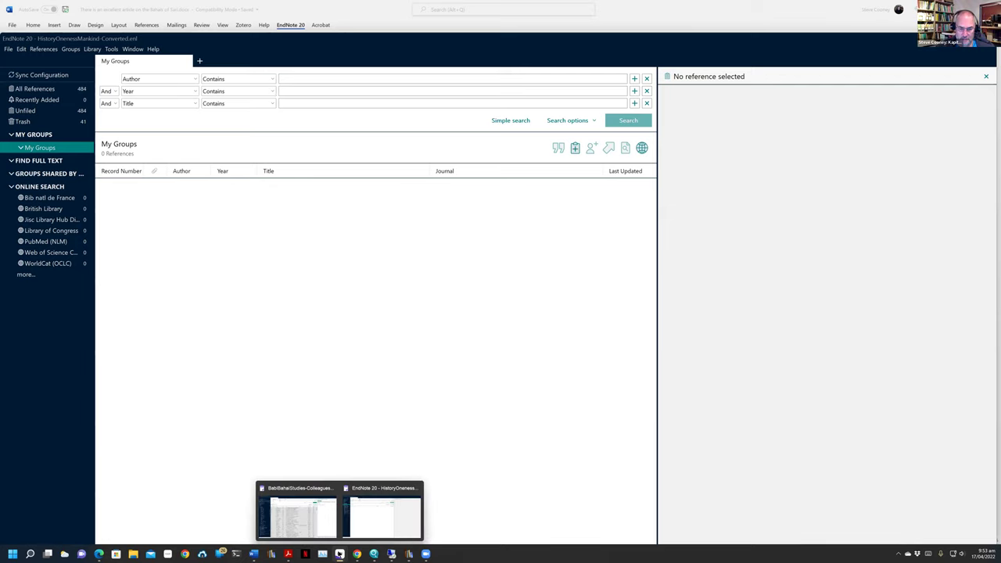
{"action": "left_click", "coordinate": [376, 525]}
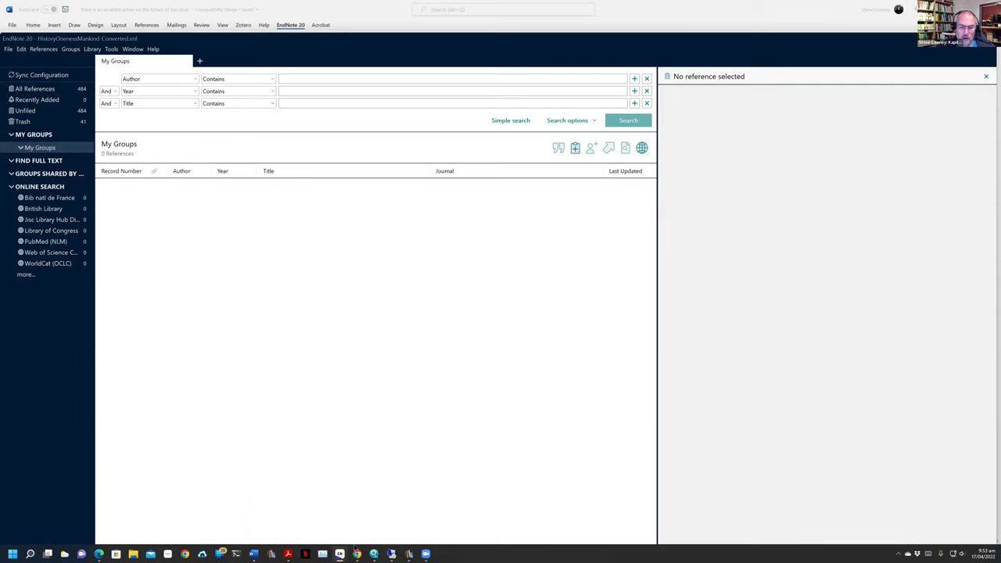
{"action": "mouse_move", "coordinate": [340, 554]}
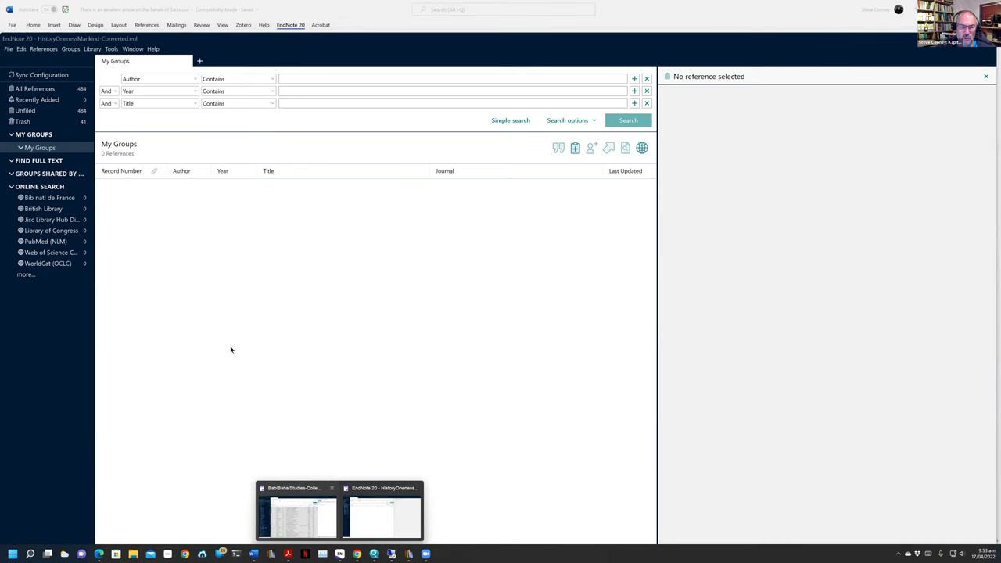
{"action": "key", "text": "alt+Tab"}
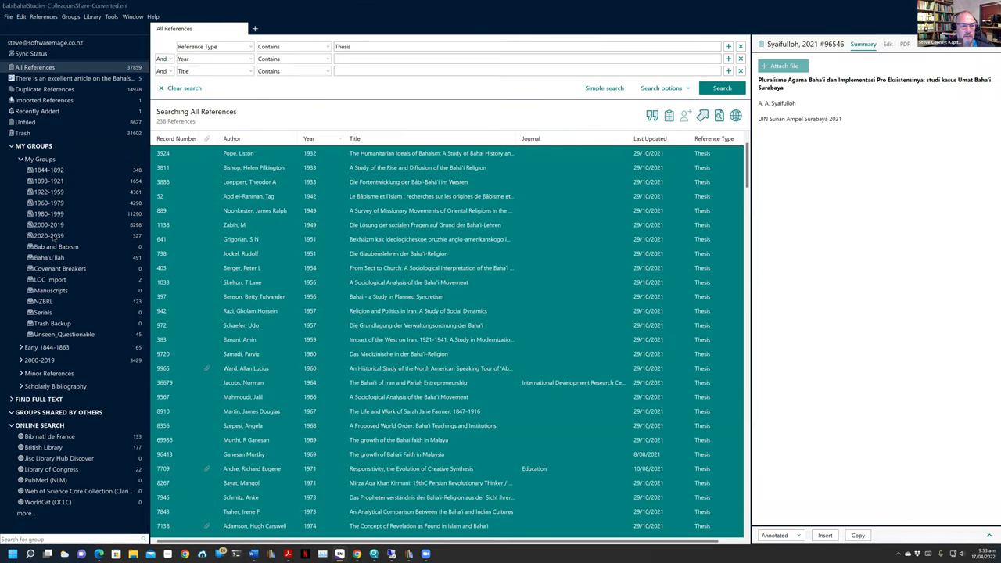
Show the 2020-2039 group and the 1844-1892 group, looking down the latter to the 1866 book, record 104.
{"action": "left_click", "coordinate": [45, 235]}
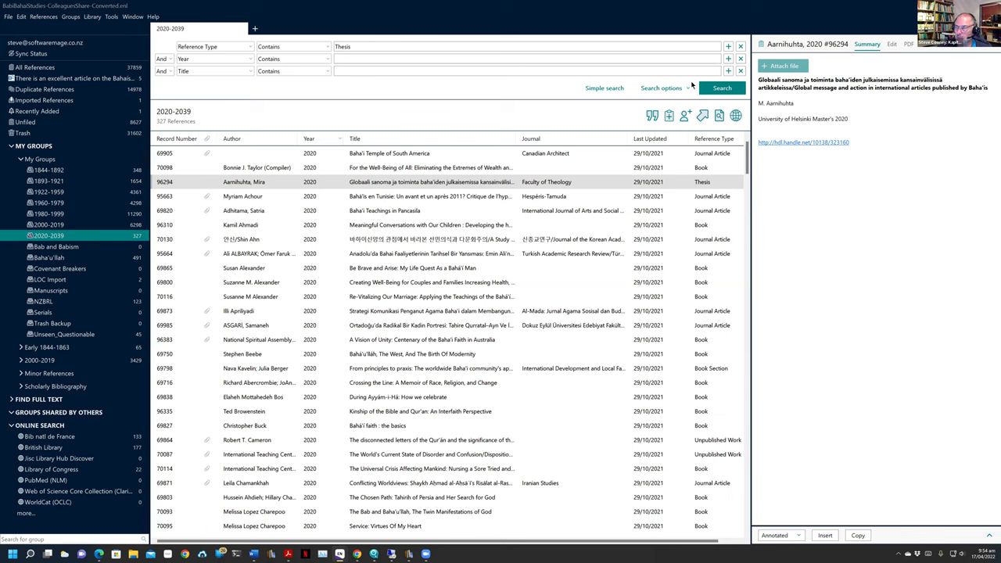
{"action": "key", "text": "super+Down"}
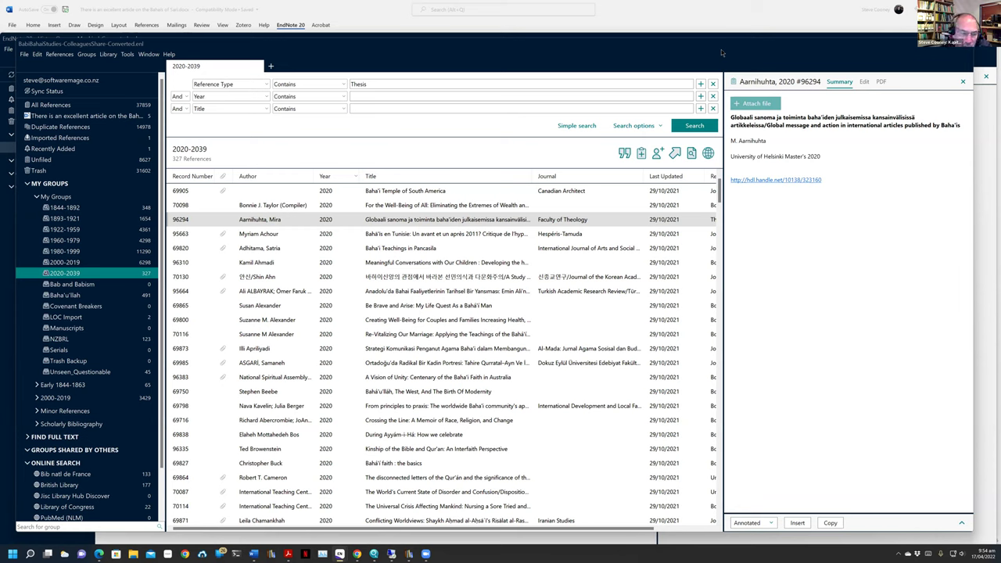
{"action": "left_click", "coordinate": [104, 209]}
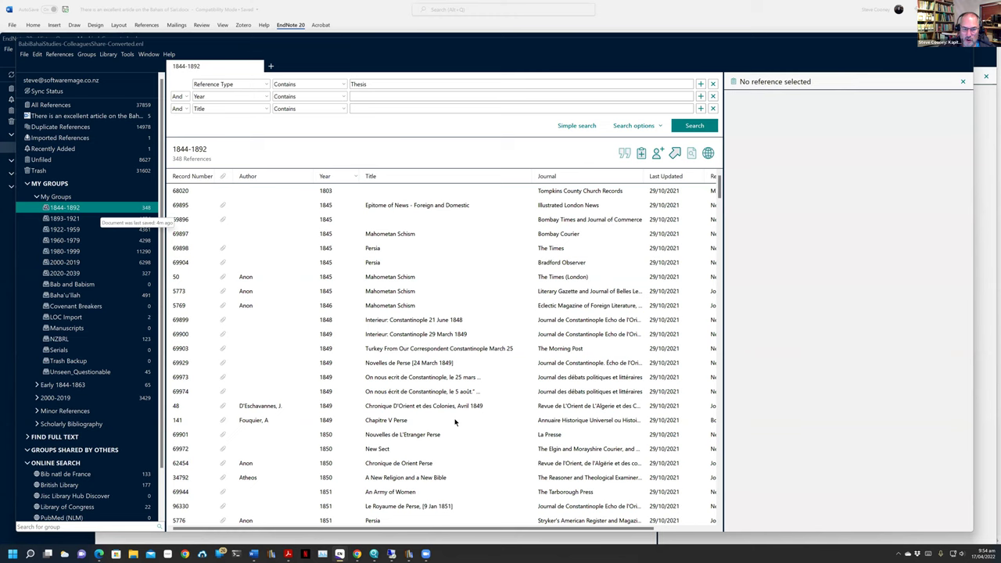
{"action": "key", "text": "super+Up"}
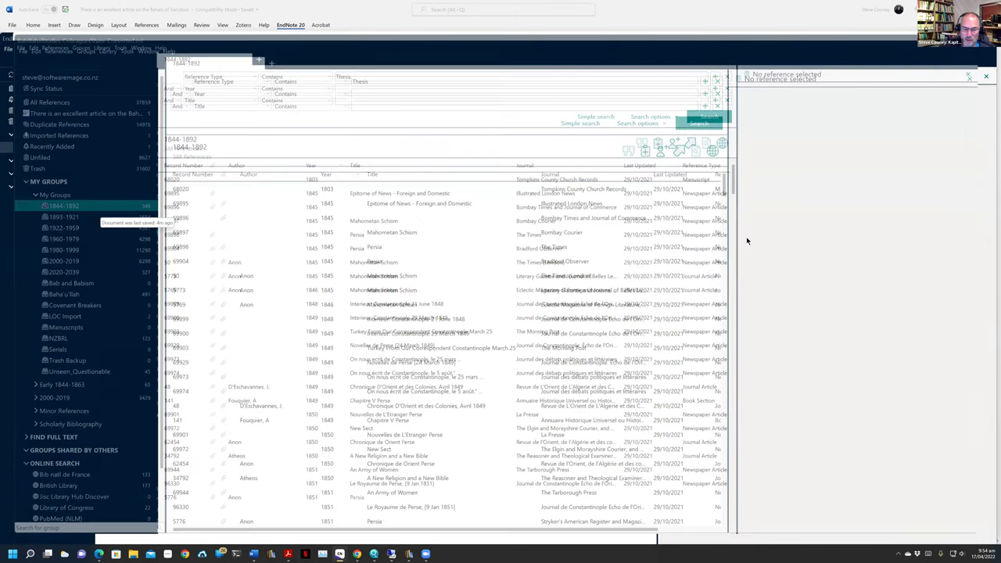
{"action": "scroll", "coordinate": [501, 458], "scroll_direction": "down", "scroll_amount": 10}
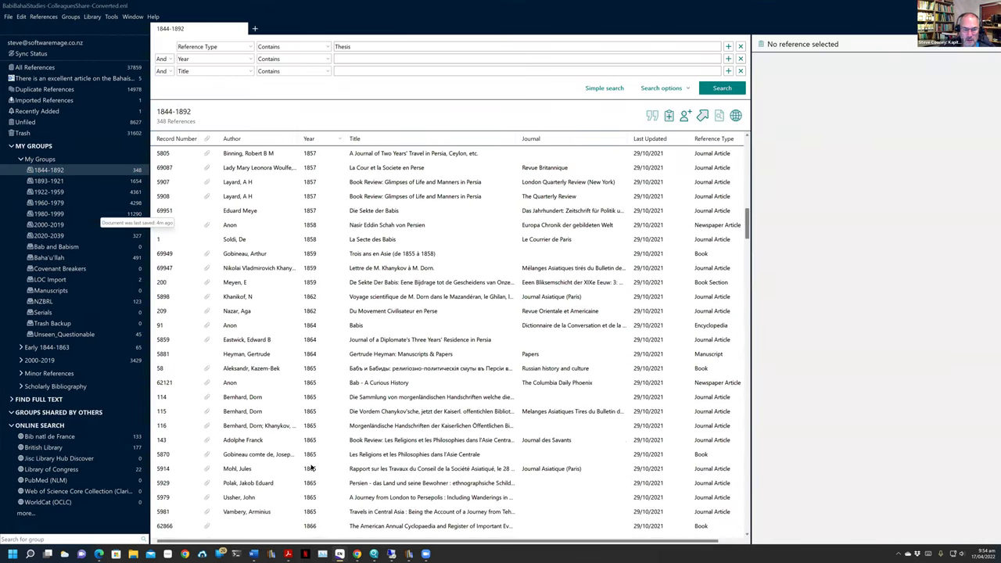
{"action": "scroll", "coordinate": [310, 467], "scroll_direction": "down", "scroll_amount": 5}
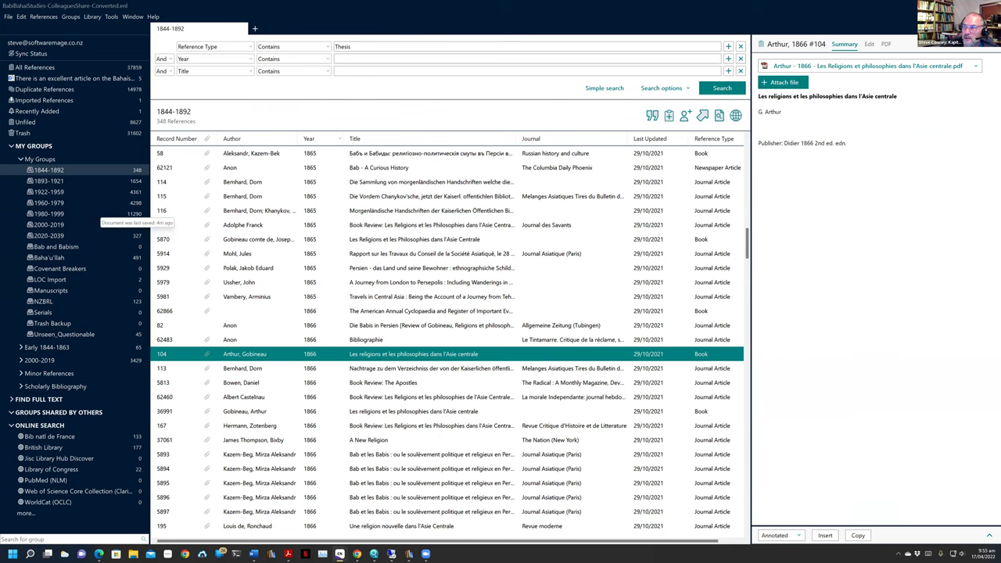
Switch to Chrome, open the AbeBooks site in a new tab and look over its home page.
{"action": "left_click", "coordinate": [357, 556]}
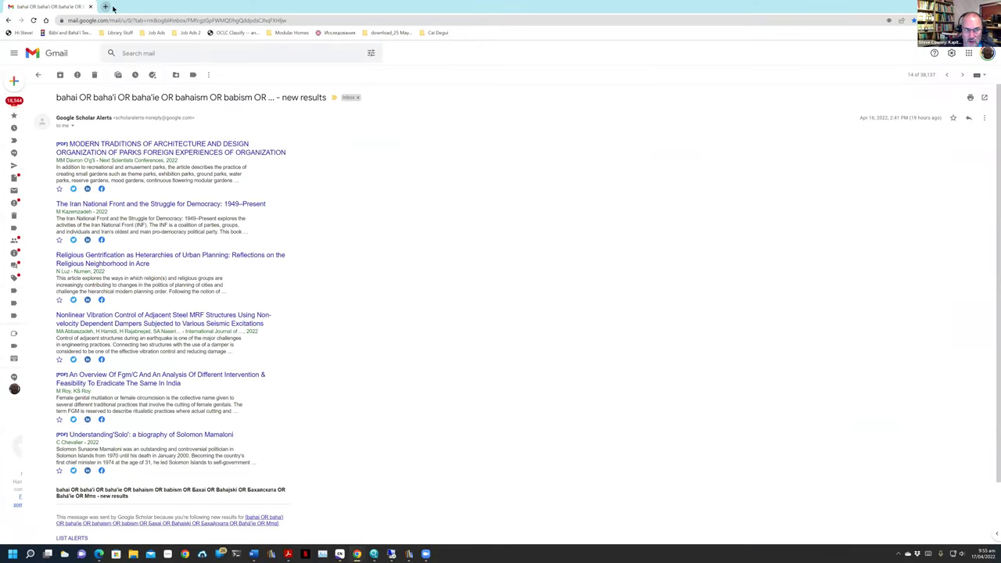
{"action": "left_click", "coordinate": [106, 7]}
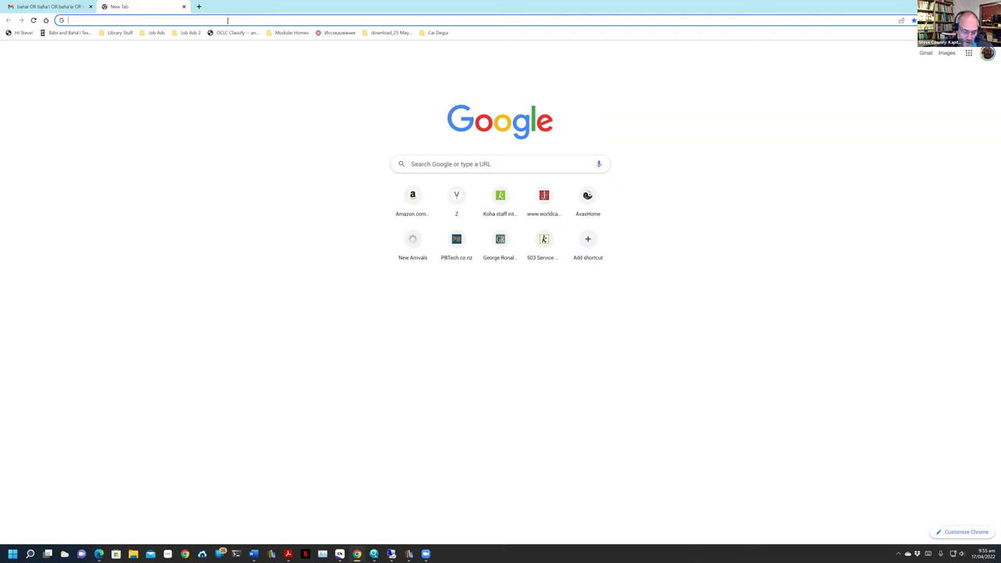
{"action": "type", "text": "abebooks"}
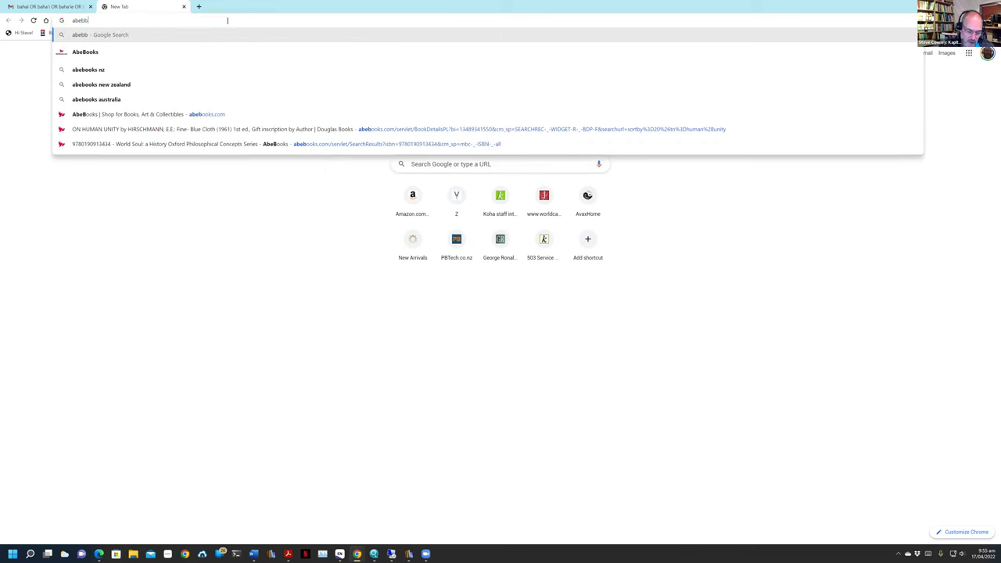
{"action": "key", "text": "Return"}
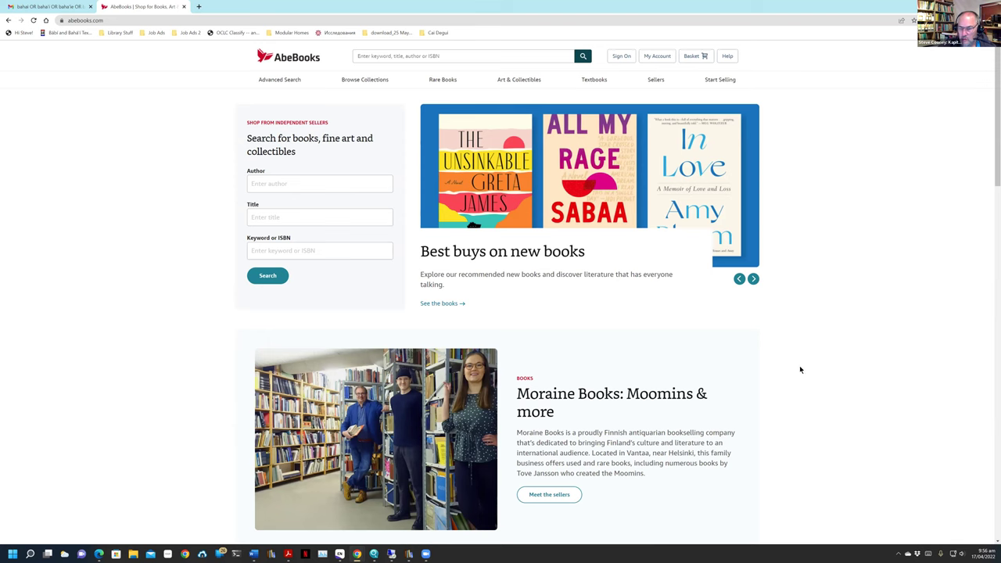
{"action": "scroll", "coordinate": [799, 370], "scroll_direction": "down", "scroll_amount": 1}
{"action": "scroll", "coordinate": [799, 369], "scroll_direction": "down", "scroll_amount": 1}
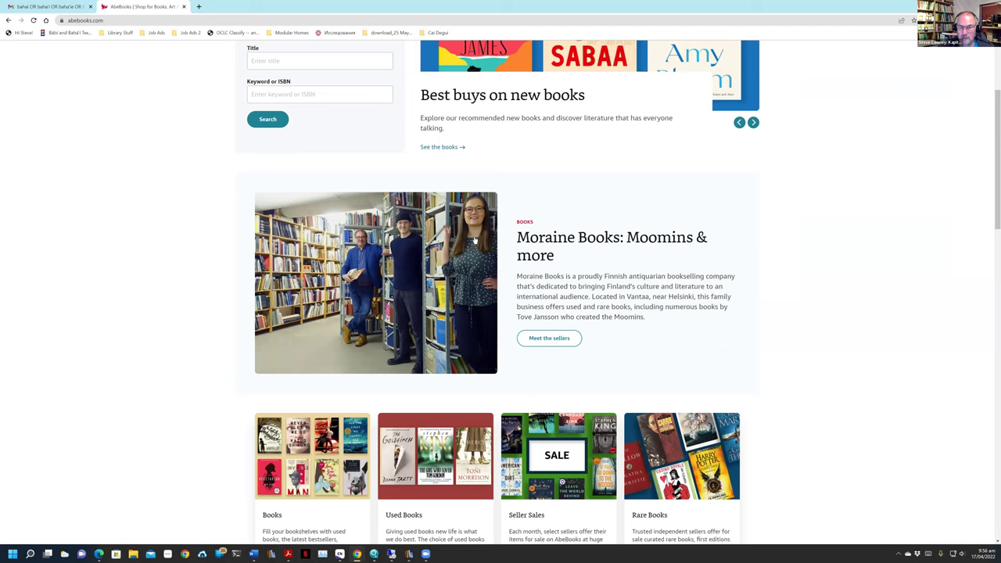
{"action": "scroll", "coordinate": [563, 184], "scroll_direction": "up", "scroll_amount": 2}
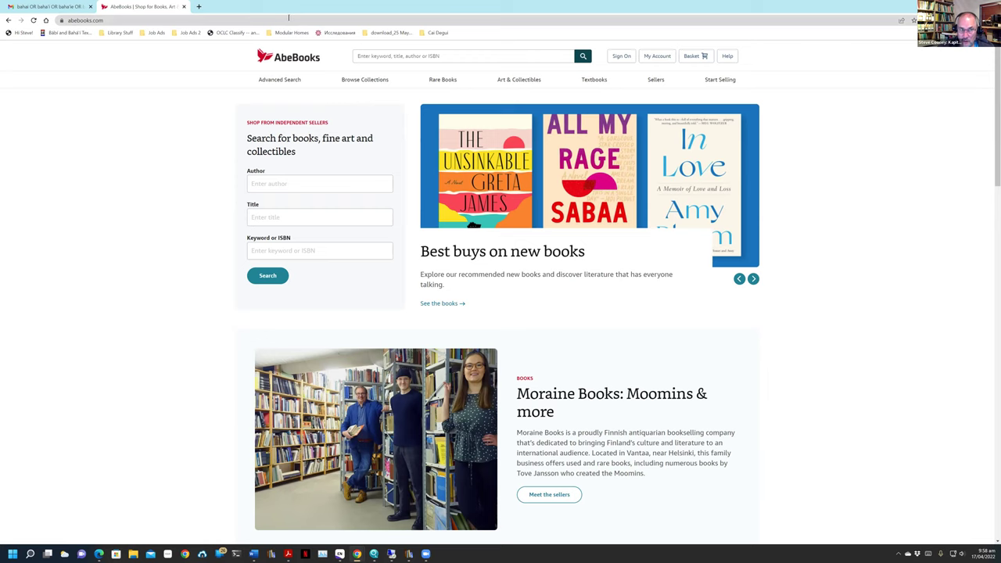
Replace the AbeBooks page with a Google search for bookdepository.
{"action": "left_click", "coordinate": [288, 19]}
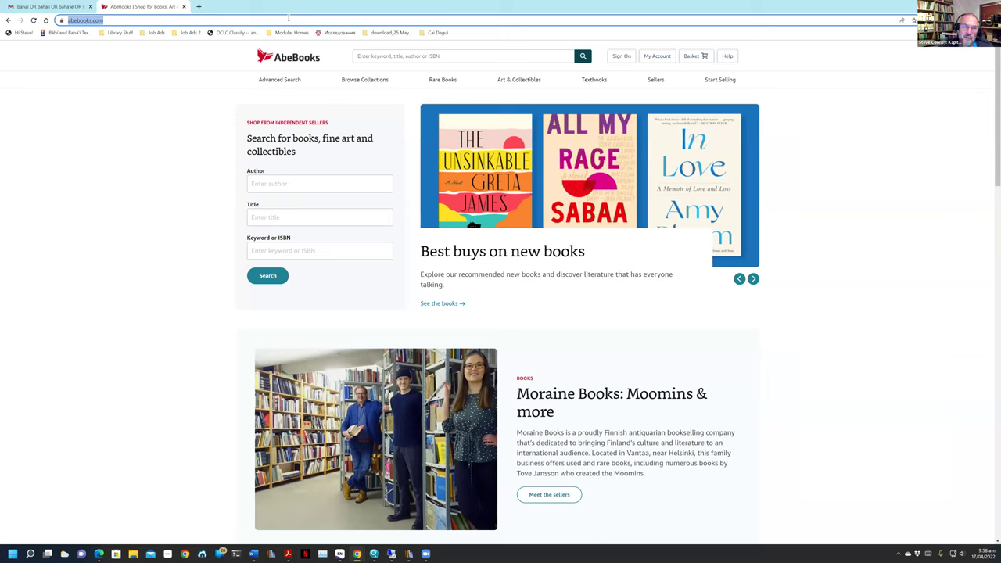
{"action": "left_click", "coordinate": [178, 20]}
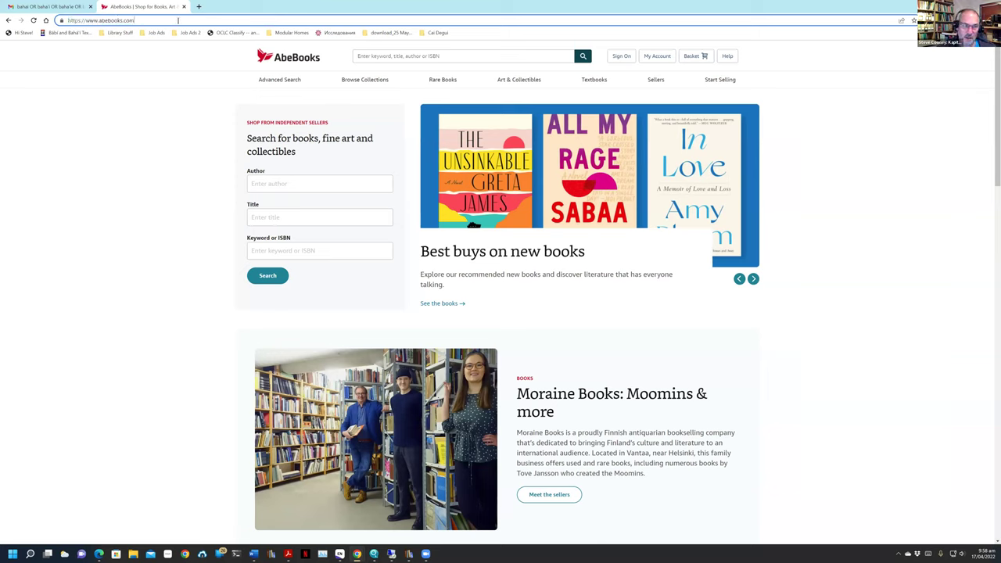
{"action": "left_click_drag", "start_coordinate": [195, 20], "coordinate": [43, 20]}
{"action": "type", "text": "boo"}
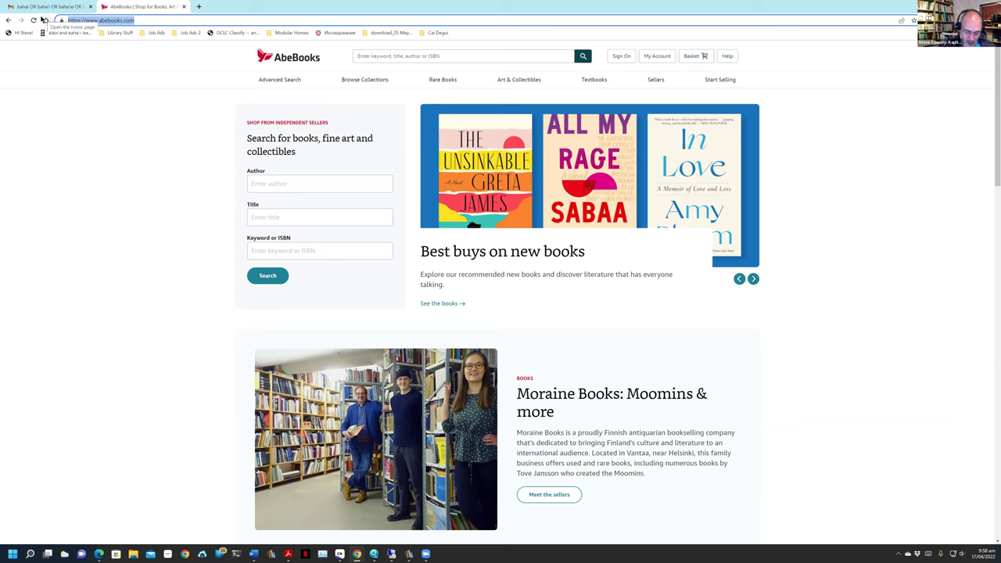
{"action": "type", "text": "kdepo"}
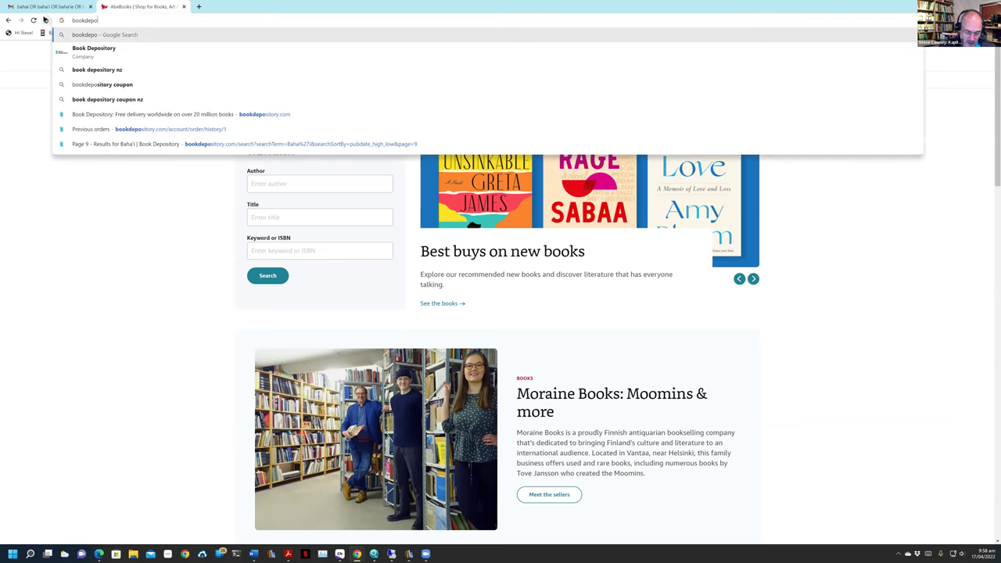
{"action": "type", "text": "sitory"}
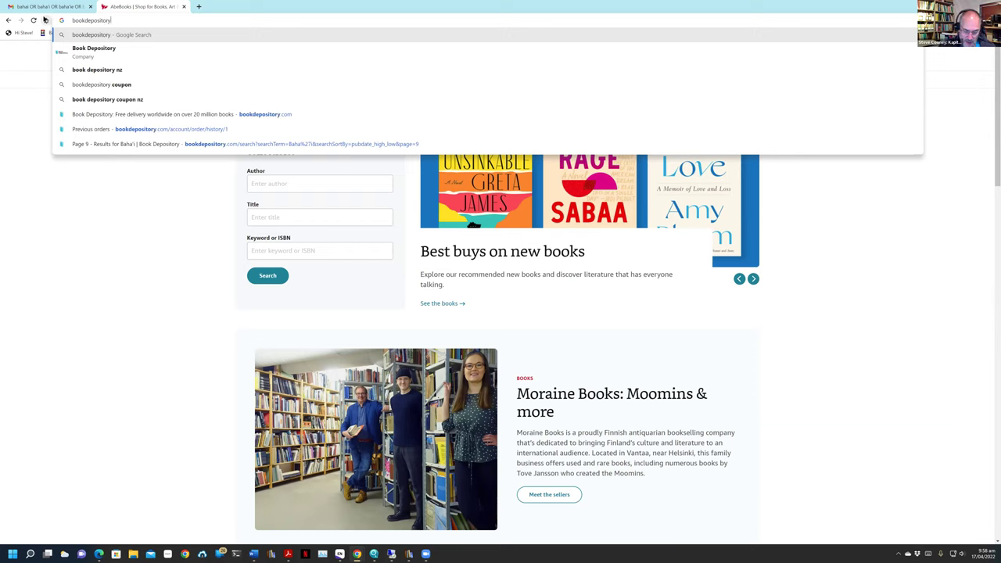
{"action": "key", "text": "Return"}
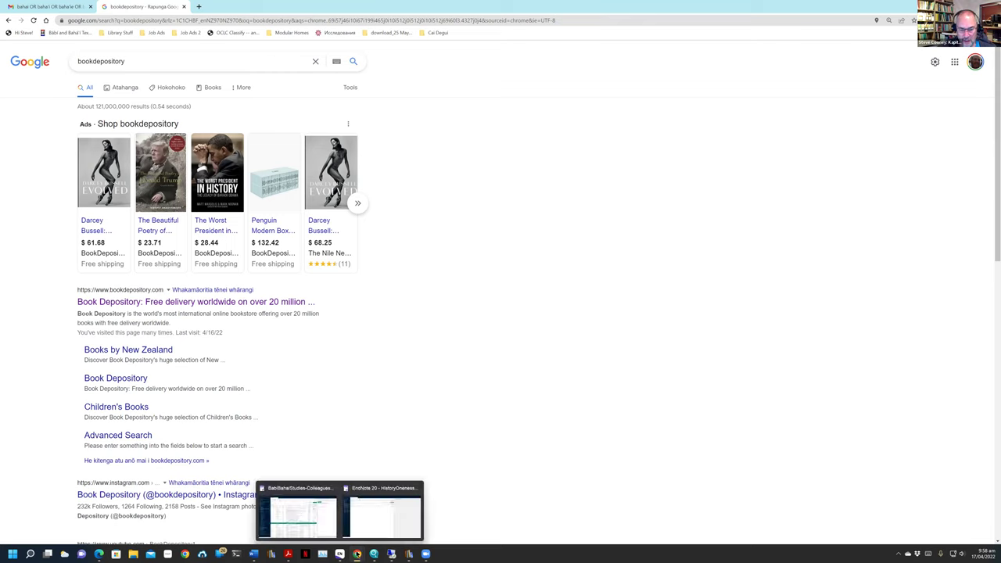
{"action": "mouse_move", "coordinate": [357, 553]}
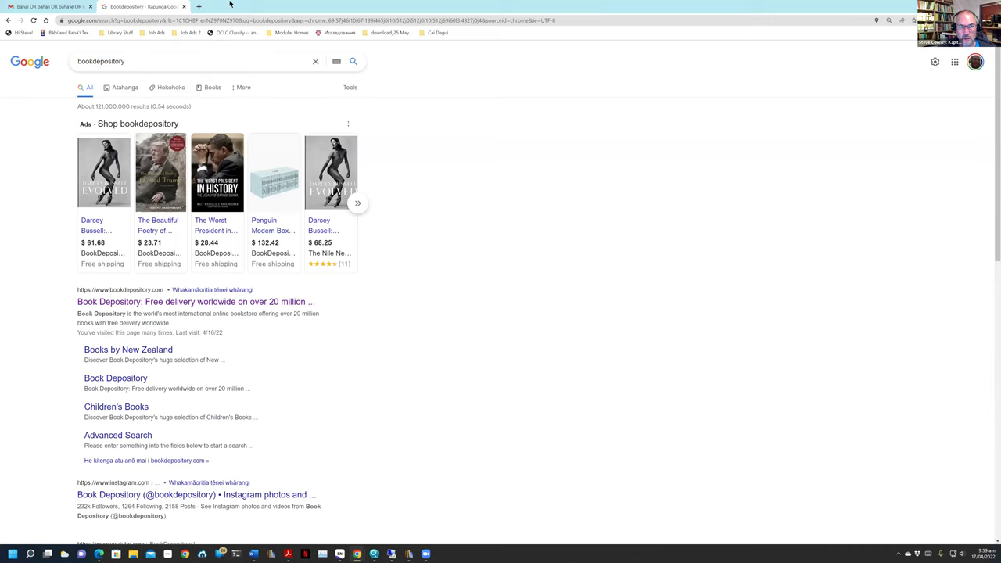
Open the amazon.com site in a new browser tab.
{"action": "left_click", "coordinate": [199, 7]}
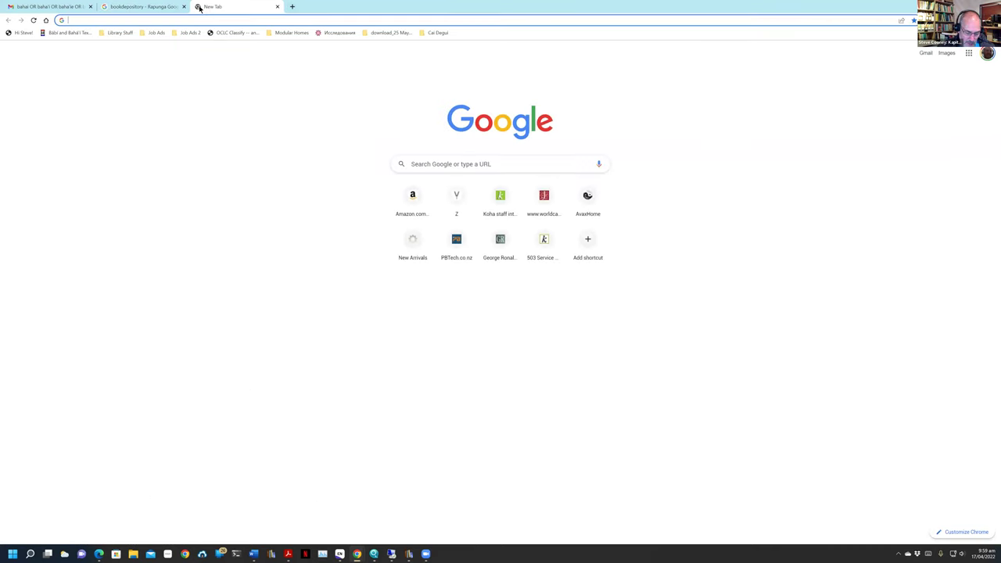
{"action": "type", "text": "amazon.com"}
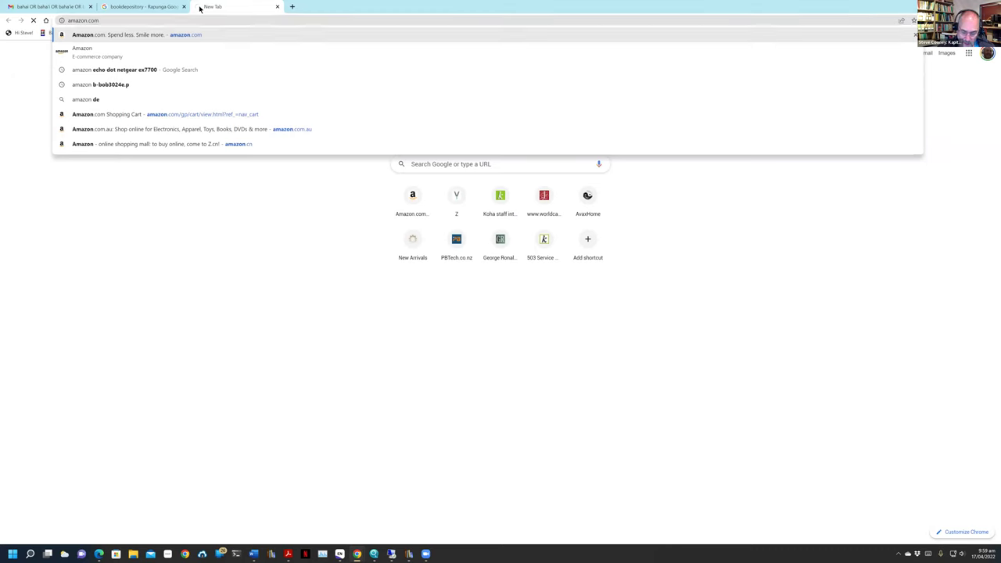
{"action": "key", "text": "Return"}
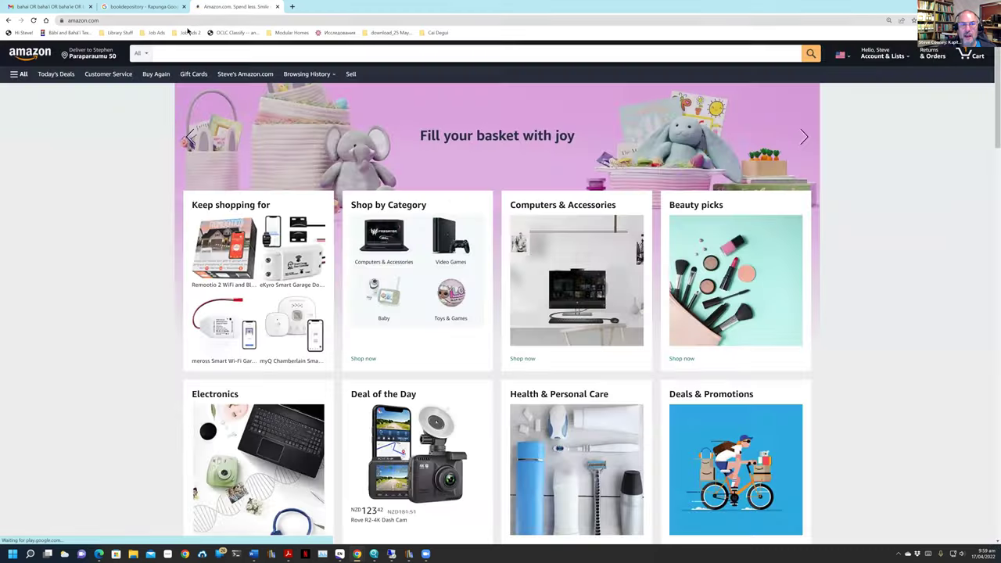
Search the Amazon store for baha'i.
{"action": "left_click", "coordinate": [176, 54]}
{"action": "type", "text": "b"}
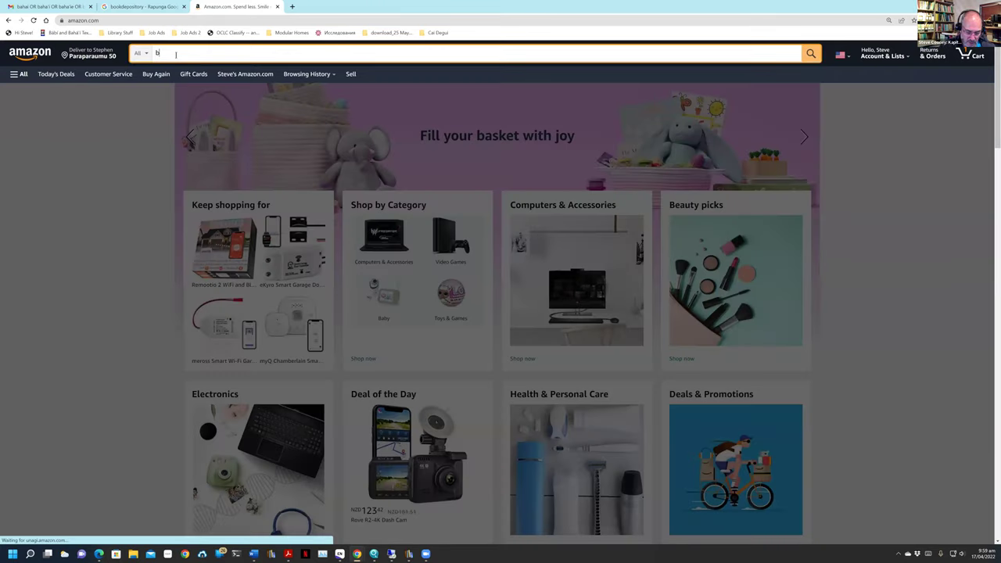
{"action": "type", "text": "aha"}
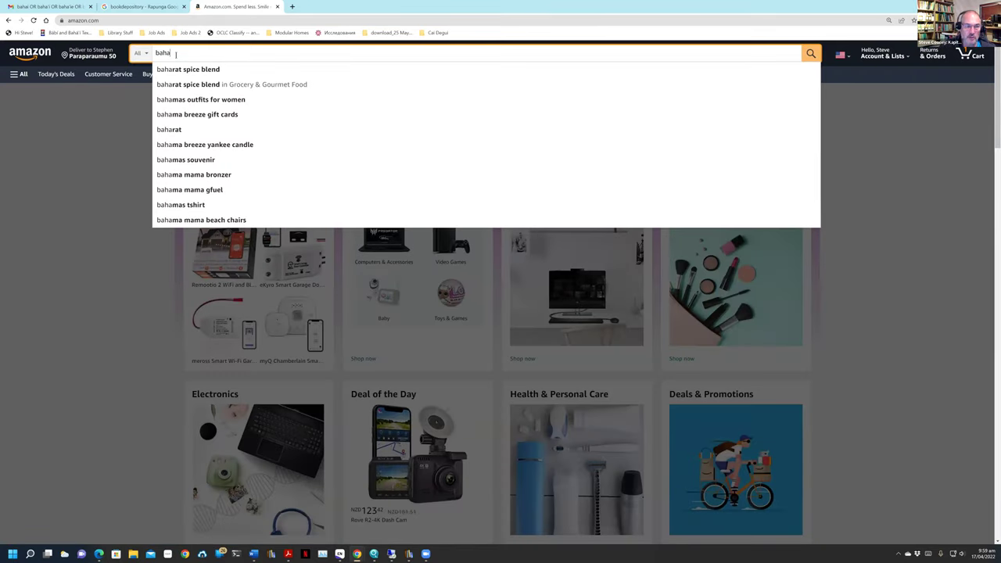
{"action": "type", "text": "'"}
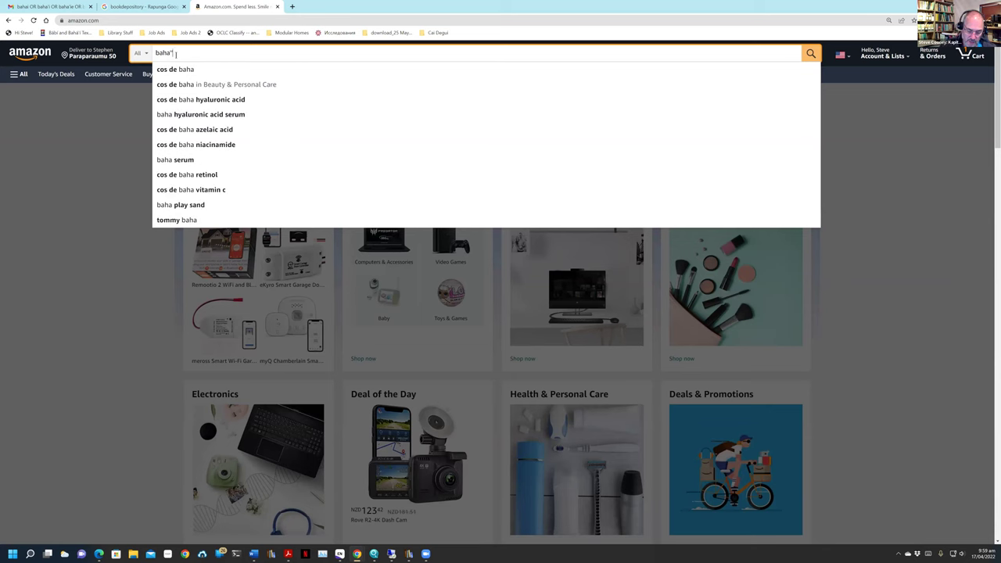
{"action": "type", "text": "i"}
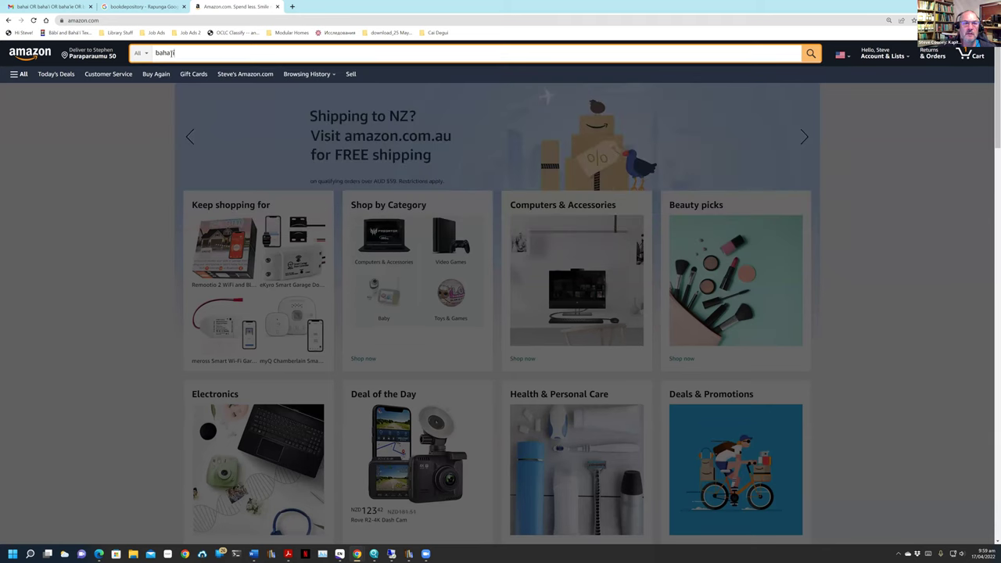
{"action": "key", "text": "Return"}
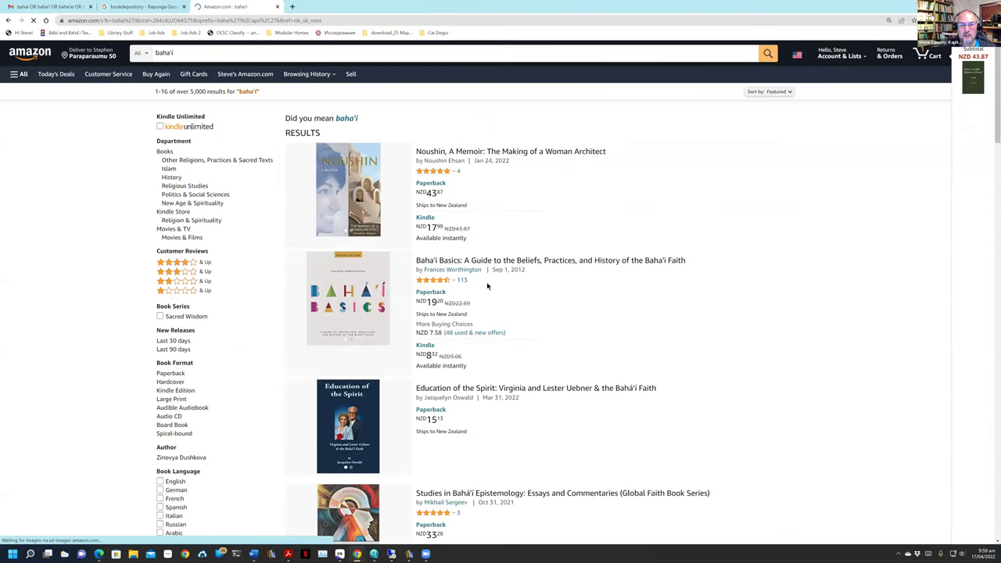
Look over the first Amazon results and limit them to books released in the last 30 days.
{"action": "scroll", "coordinate": [495, 297], "scroll_direction": "down", "scroll_amount": 1}
{"action": "scroll", "coordinate": [495, 297], "scroll_direction": "down", "scroll_amount": 3}
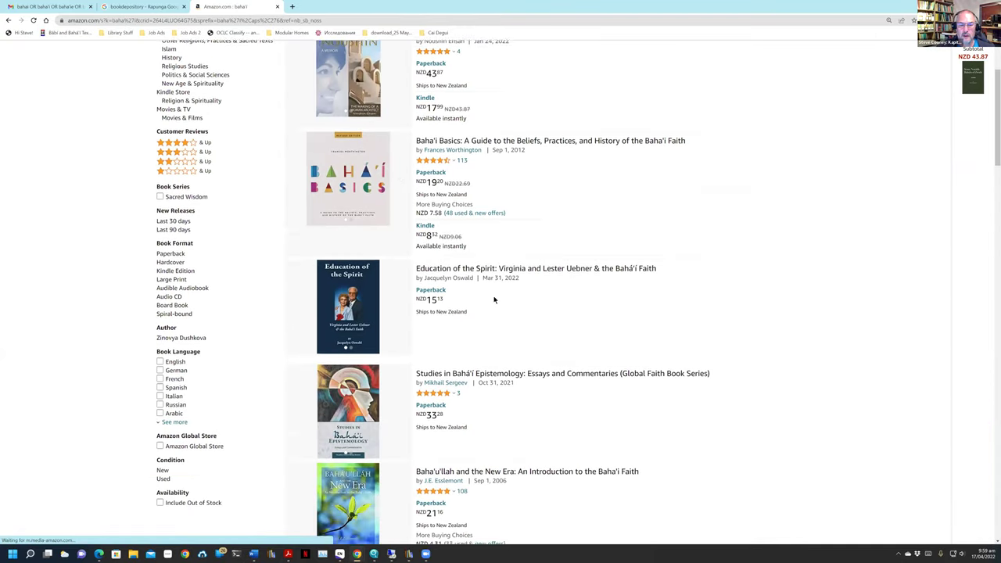
{"action": "scroll", "coordinate": [551, 277], "scroll_direction": "up", "scroll_amount": 3}
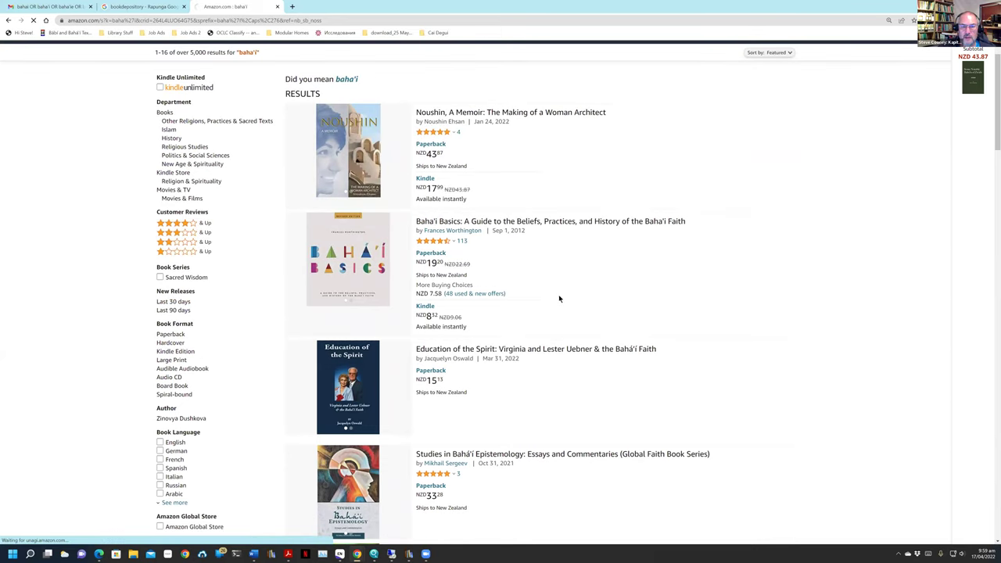
{"action": "scroll", "coordinate": [540, 305], "scroll_direction": "down", "scroll_amount": 4}
{"action": "scroll", "coordinate": [469, 286], "scroll_direction": "down", "scroll_amount": 3}
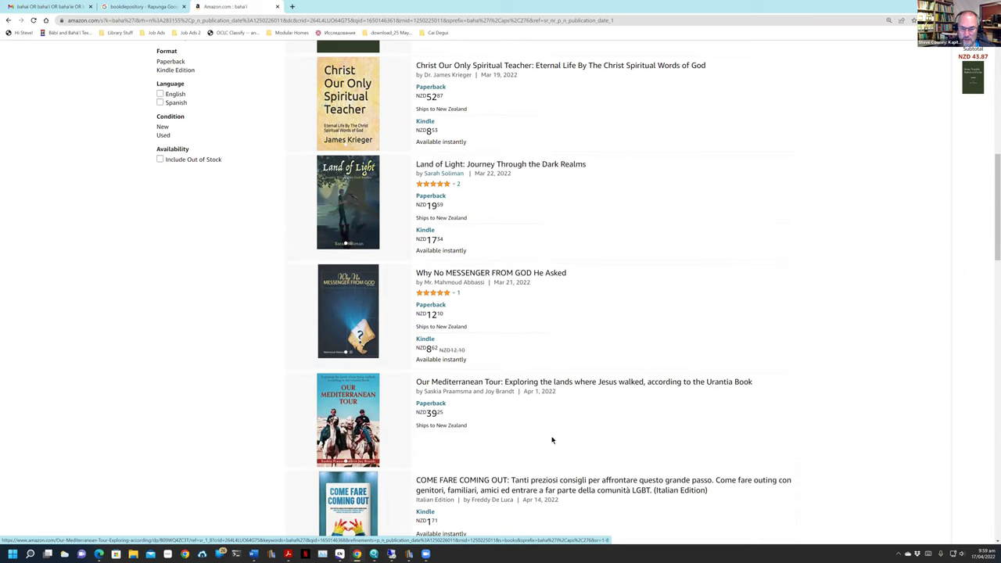
Examine the titles and publication dates of the last 30 days' releases for books relevant to Bahá'í studies.
{"action": "scroll", "coordinate": [574, 455], "scroll_direction": "down", "scroll_amount": 2}
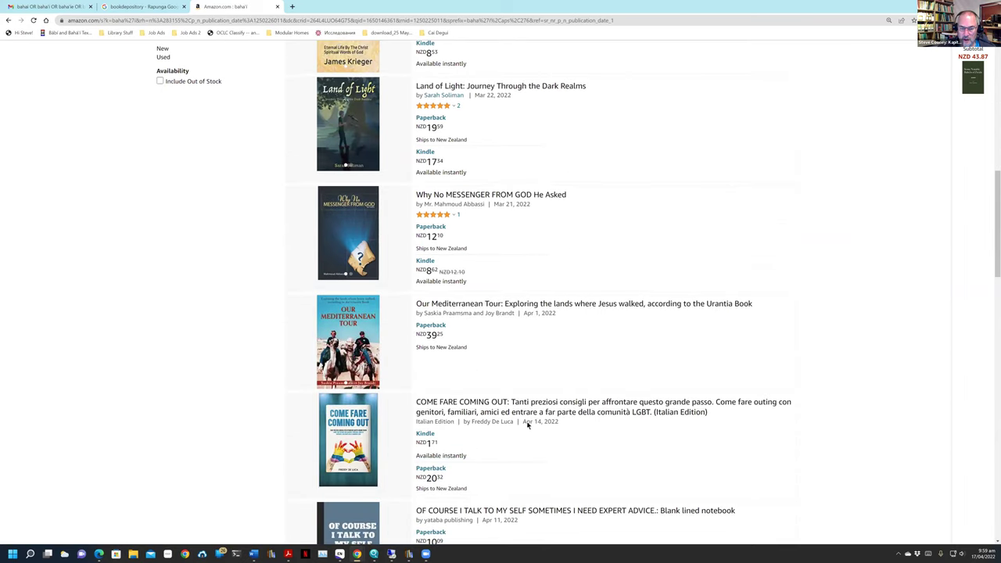
{"action": "scroll", "coordinate": [539, 402], "scroll_direction": "down", "scroll_amount": 2}
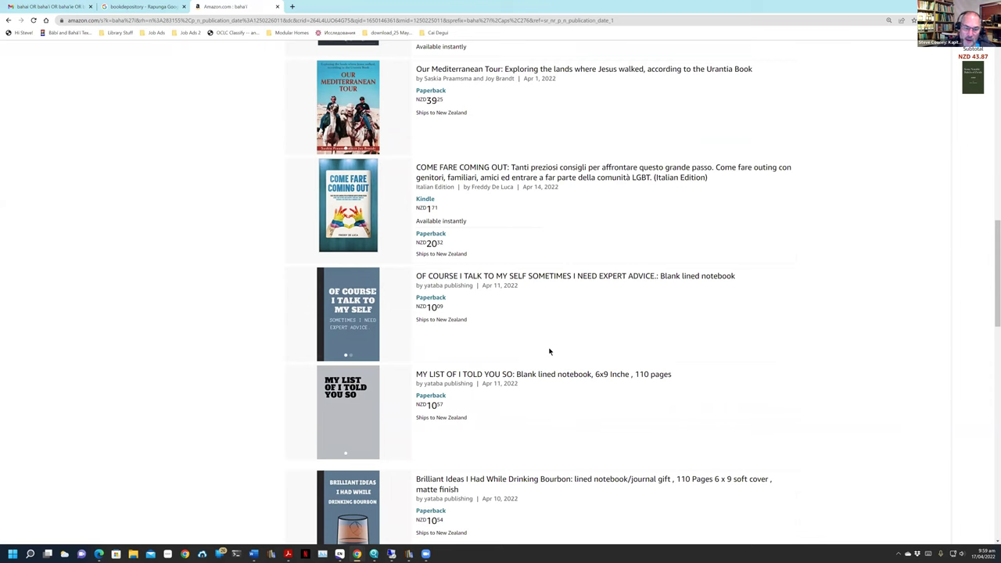
{"action": "scroll", "coordinate": [548, 350], "scroll_direction": "up", "scroll_amount": 3}
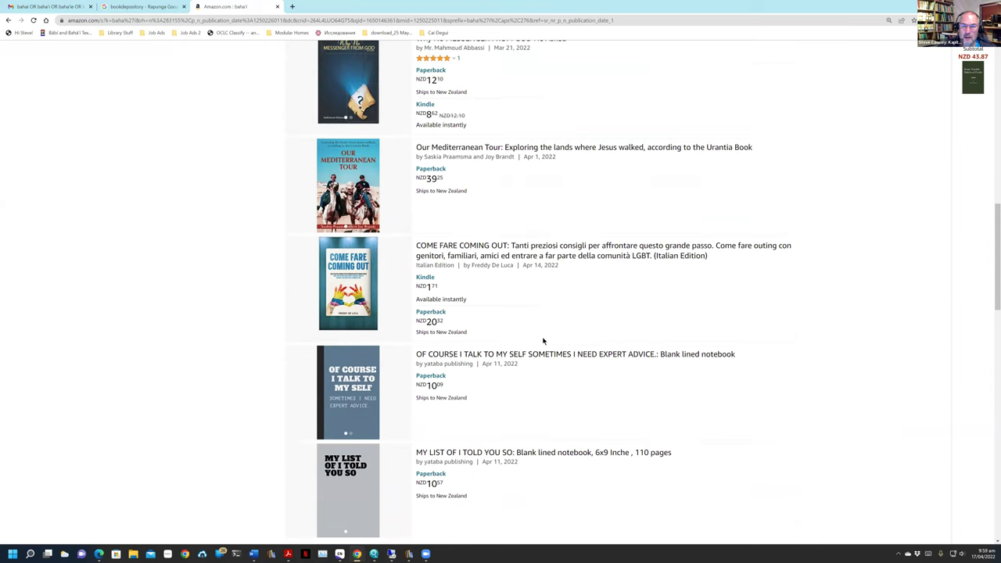
{"action": "scroll", "coordinate": [543, 341], "scroll_direction": "up", "scroll_amount": 5}
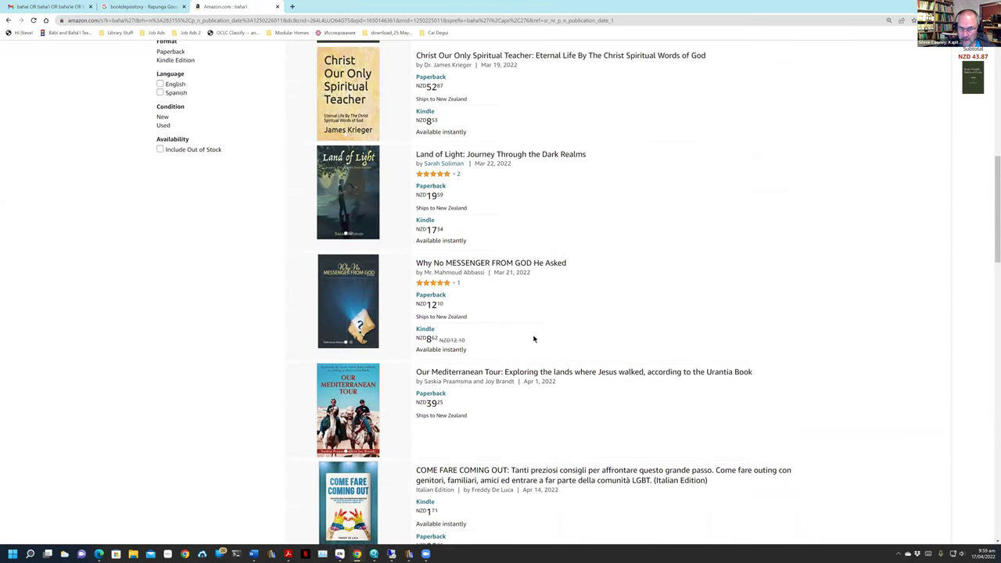
{"action": "scroll", "coordinate": [475, 402], "scroll_direction": "down", "scroll_amount": 2}
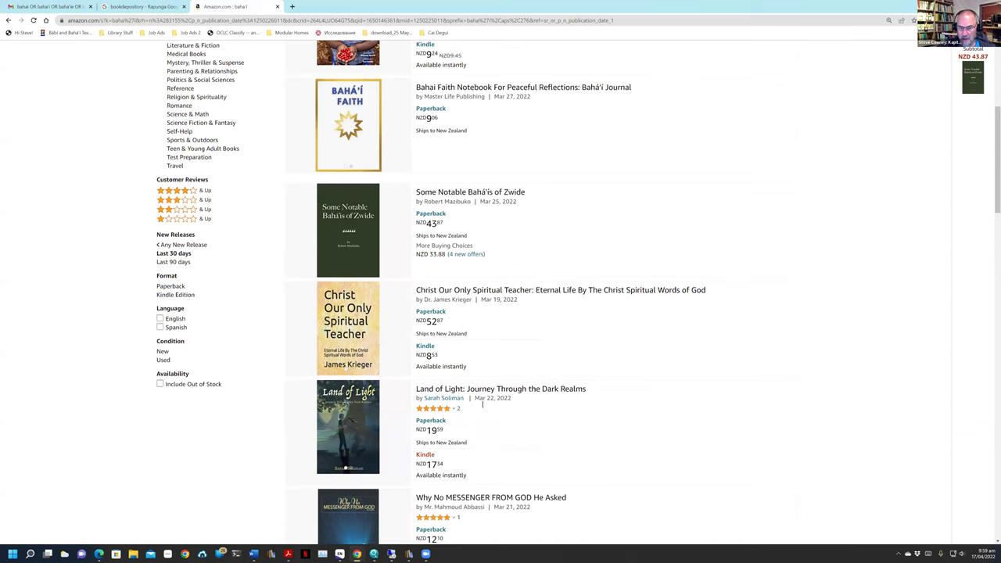
{"action": "scroll", "coordinate": [398, 353], "scroll_direction": "down", "scroll_amount": 3}
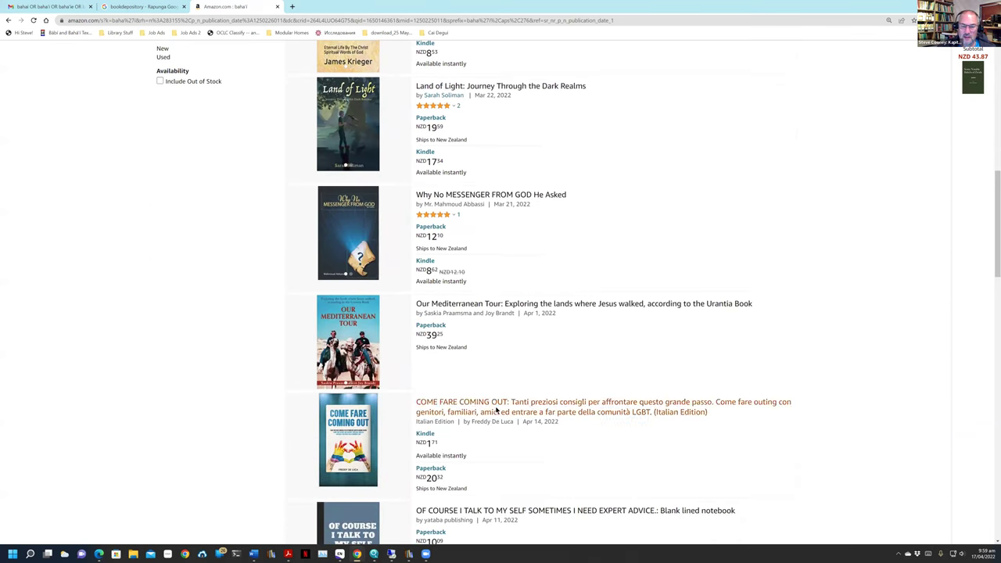
{"action": "scroll", "coordinate": [515, 383], "scroll_direction": "down", "scroll_amount": 4}
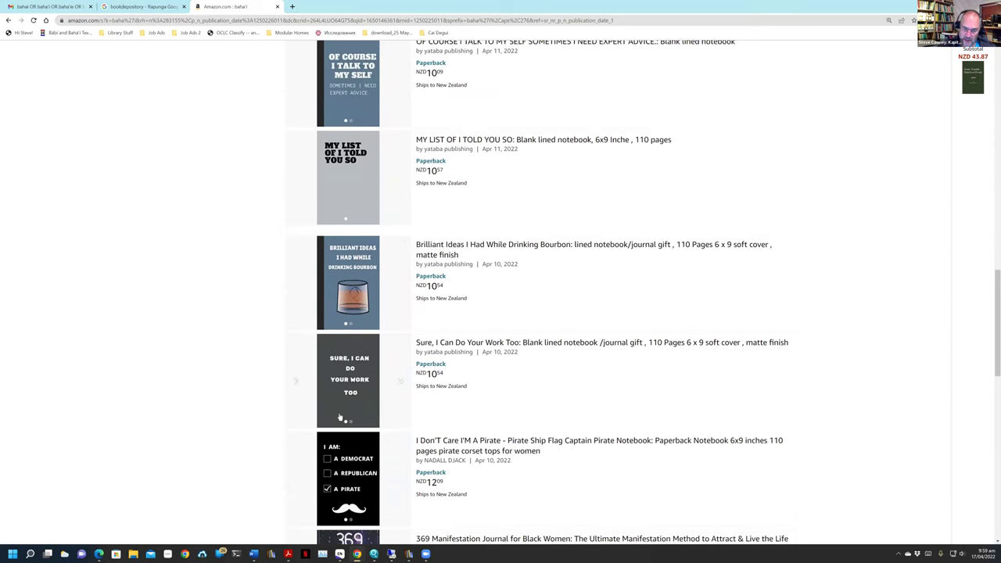
{"action": "scroll", "coordinate": [529, 273], "scroll_direction": "up", "scroll_amount": 3}
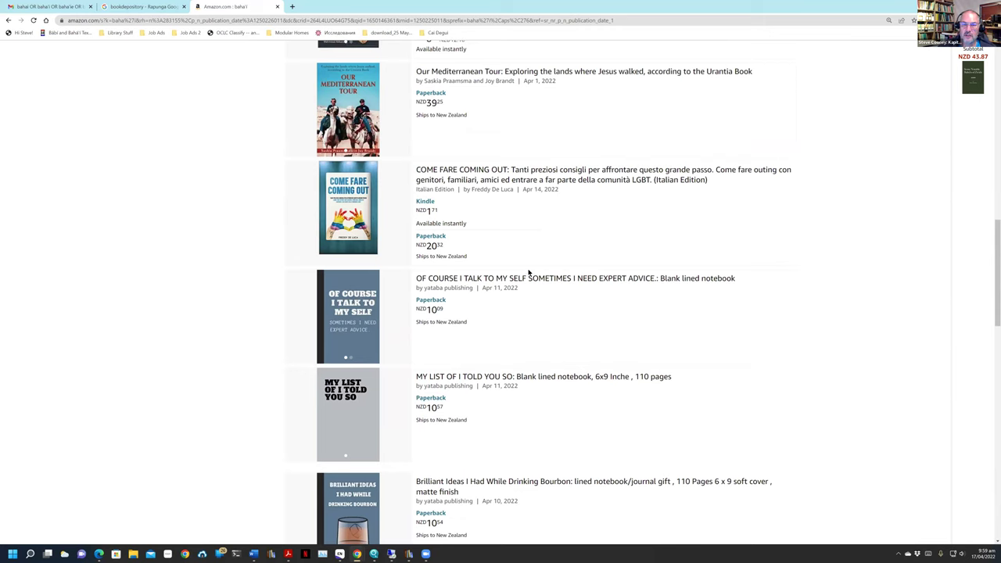
{"action": "scroll", "coordinate": [528, 272], "scroll_direction": "up", "scroll_amount": 2}
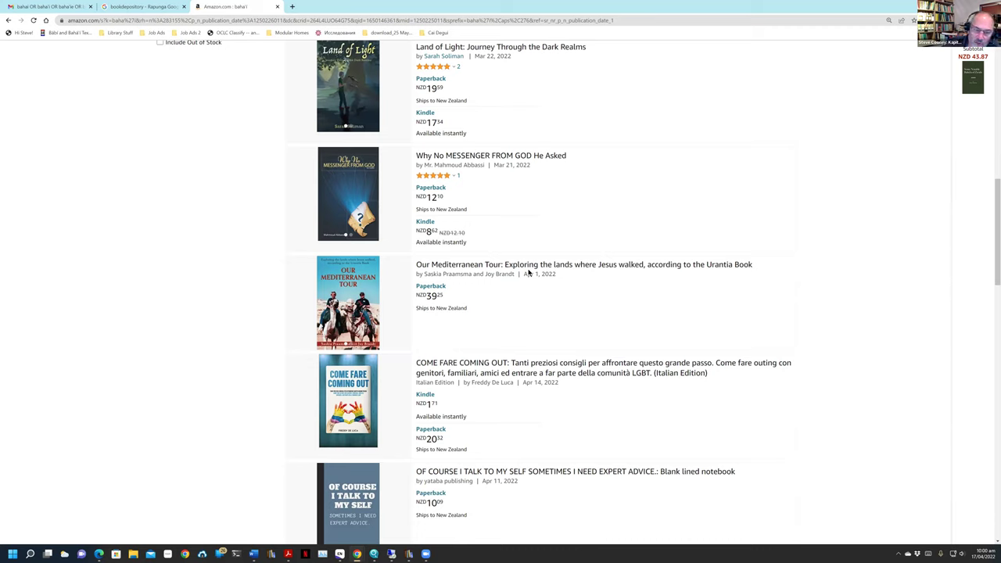
{"action": "scroll", "coordinate": [437, 325], "scroll_direction": "up", "scroll_amount": 5}
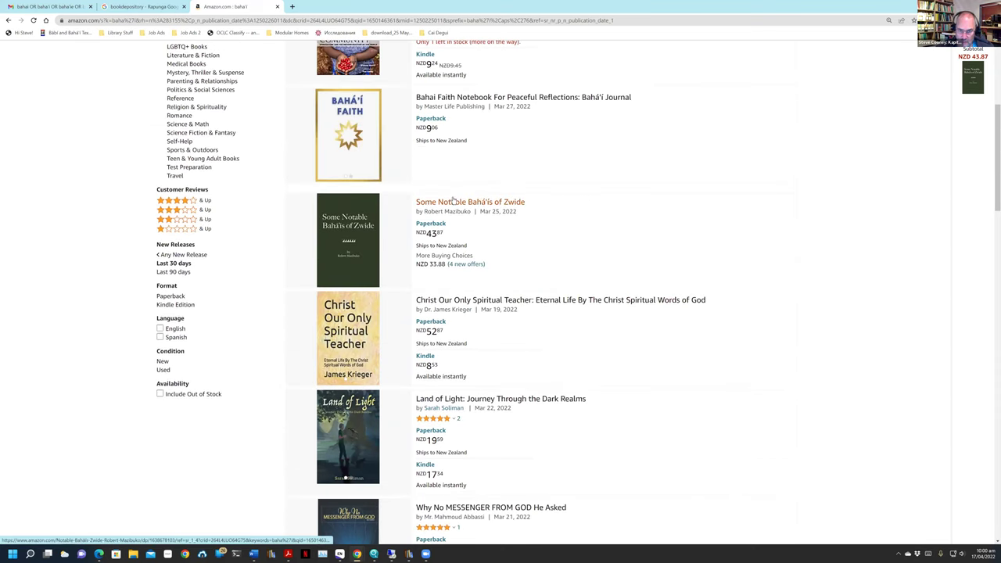
Open the book Some Notable Bahá'ís of Zwide and look through the list of books by its author.
{"action": "left_click", "coordinate": [356, 215]}
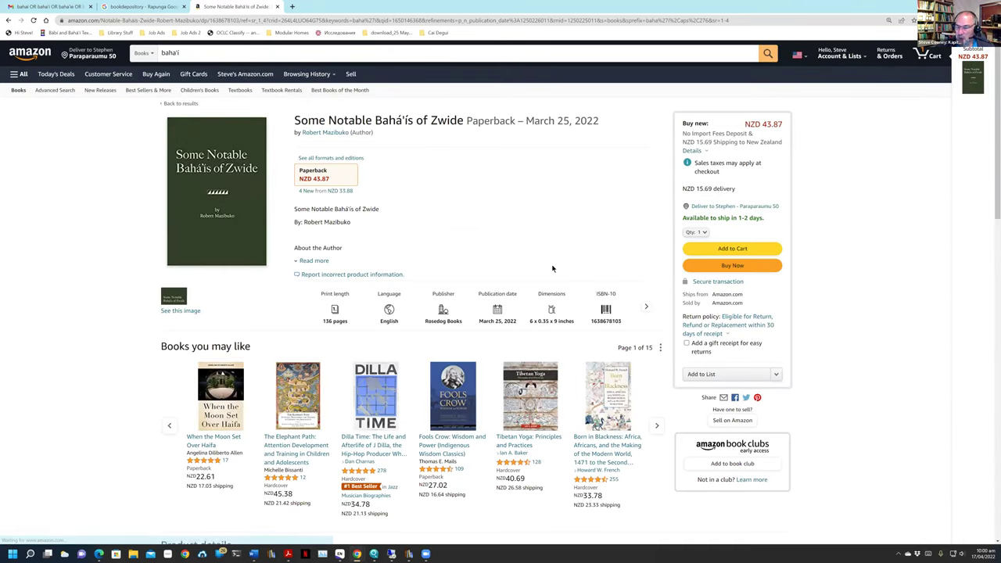
{"action": "left_click", "coordinate": [325, 135]}
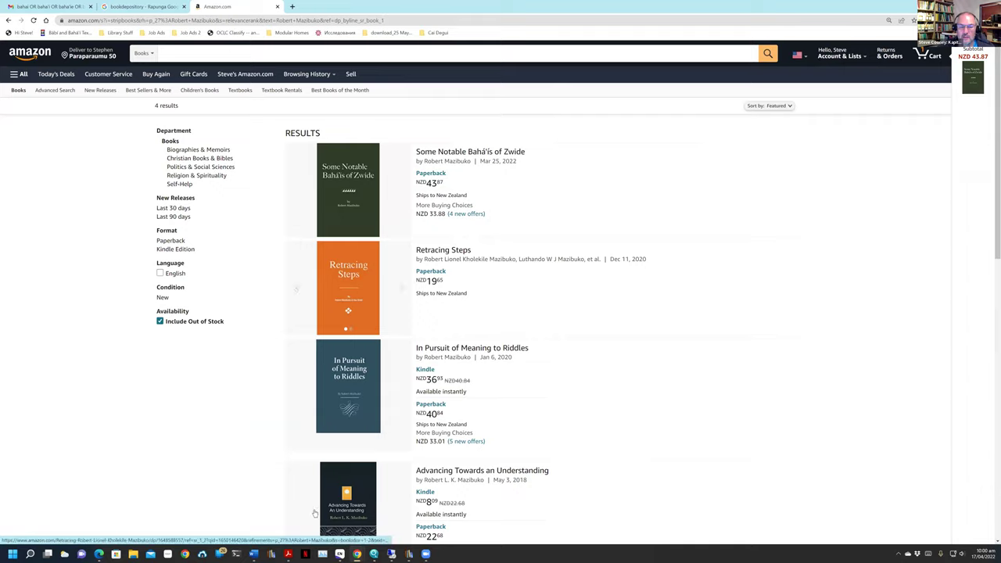
{"action": "scroll", "coordinate": [410, 455], "scroll_direction": "down", "scroll_amount": 2}
{"action": "scroll", "coordinate": [410, 455], "scroll_direction": "up", "scroll_amount": 2}
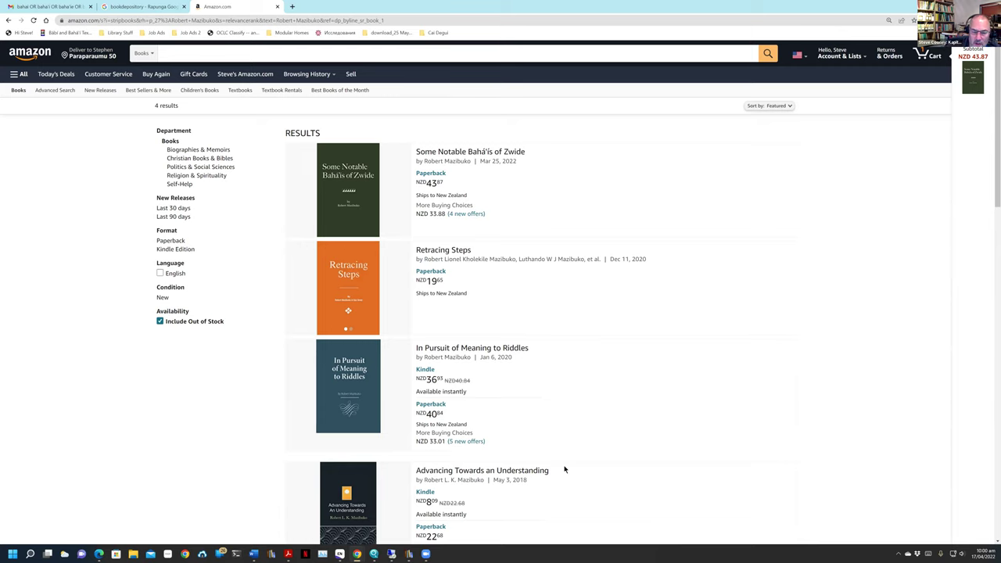
Switch to EndNote's BabiBahaiStudies library and show the Library of Congress and British Library online search results.
{"action": "mouse_move", "coordinate": [340, 555]}
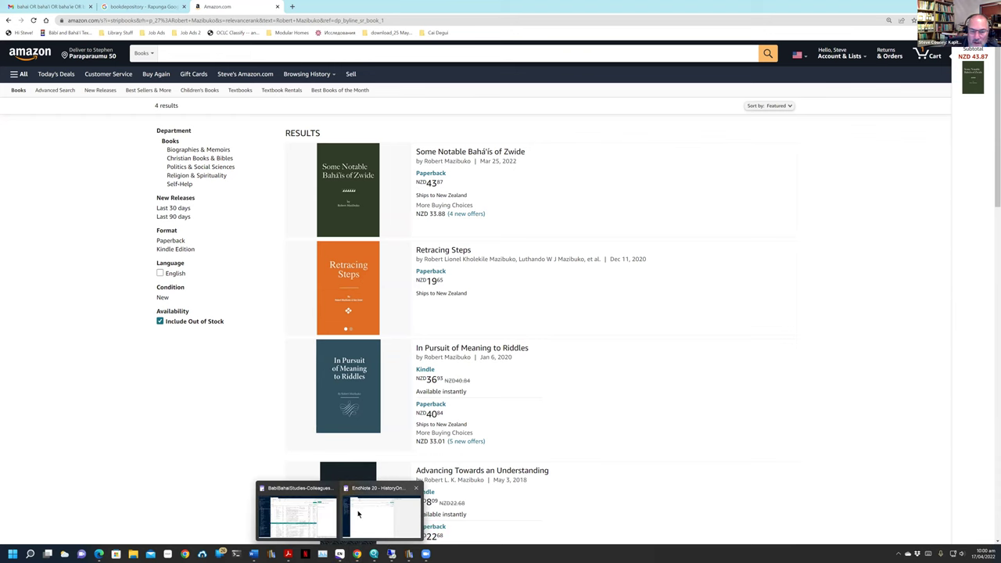
{"action": "key", "text": "alt+Tab"}
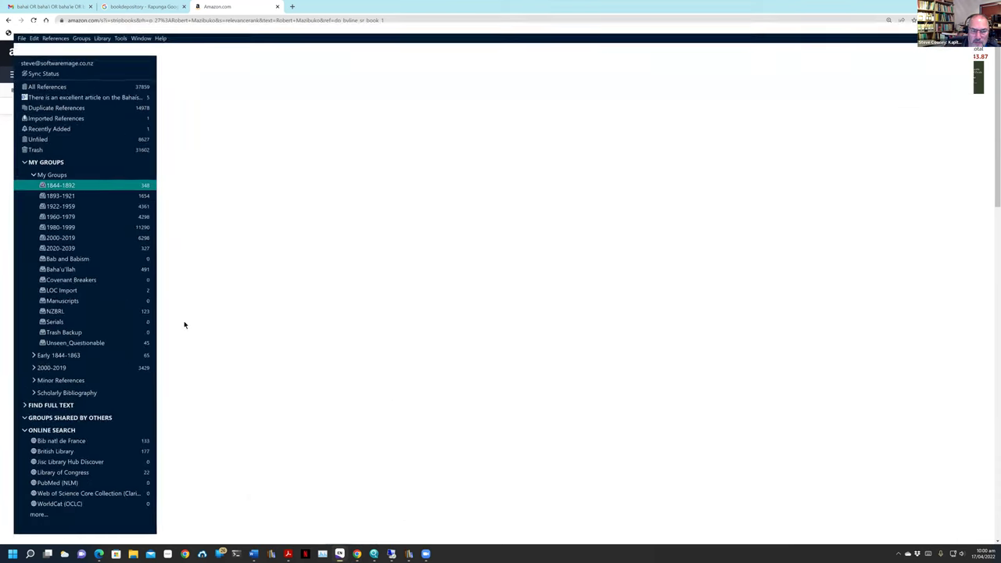
{"action": "left_click", "coordinate": [43, 469]}
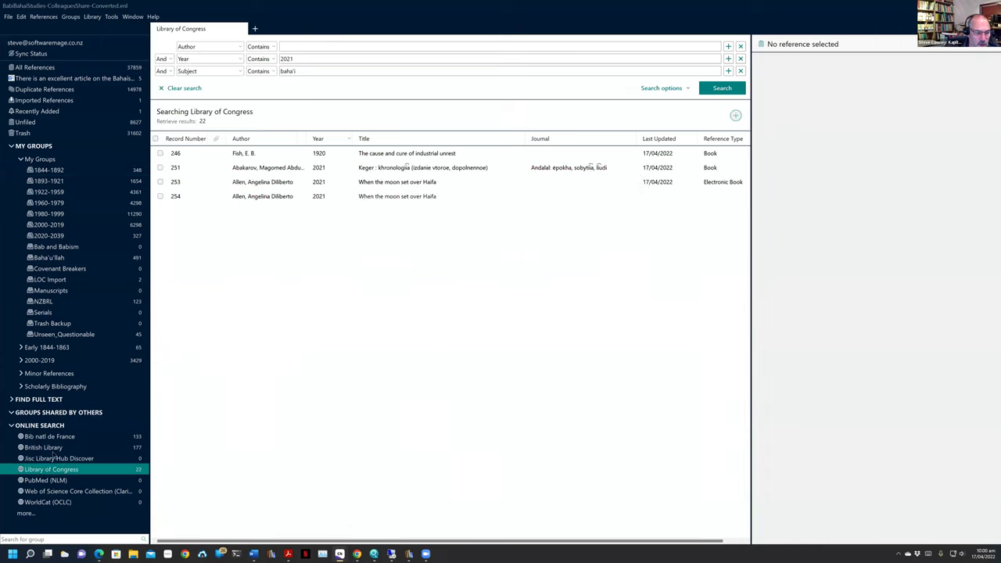
{"action": "left_click", "coordinate": [43, 447]}
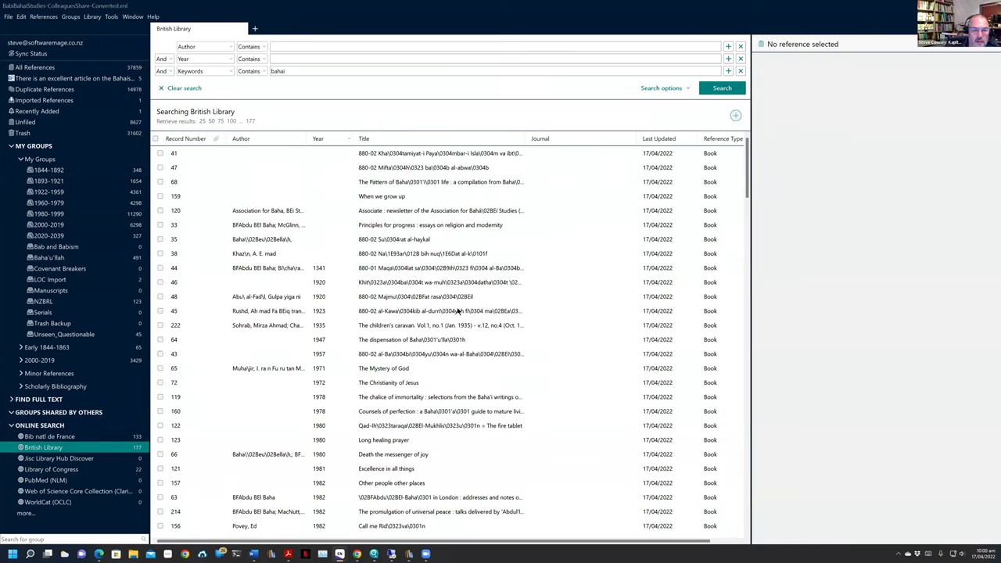
Look through the British Library search results for the keyword bahai, from the earliest records to the most recent and back.
{"action": "left_click_drag", "start_coordinate": [748, 171], "coordinate": [743, 270]}
{"action": "scroll", "coordinate": [735, 391], "scroll_direction": "down", "scroll_amount": 20}
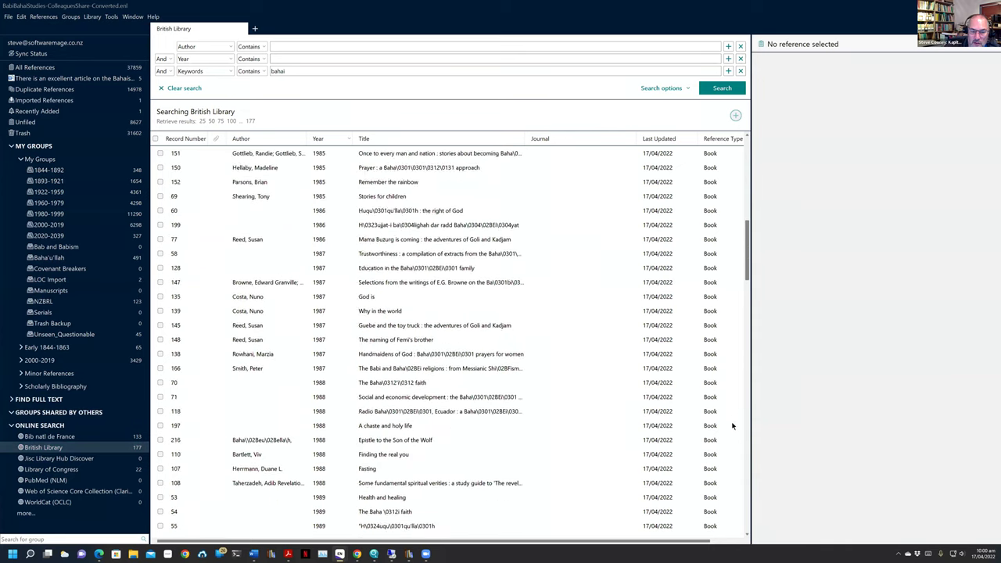
{"action": "scroll", "coordinate": [571, 496], "scroll_direction": "down", "scroll_amount": 10}
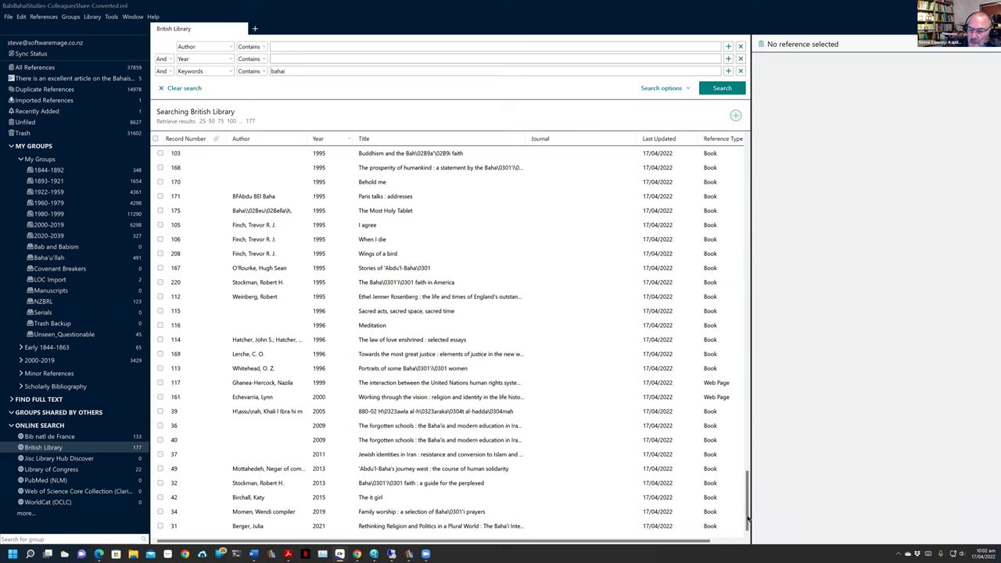
{"action": "scroll", "coordinate": [756, 477], "scroll_direction": "up", "scroll_amount": 1}
{"action": "scroll", "coordinate": [762, 253], "scroll_direction": "up", "scroll_amount": 20}
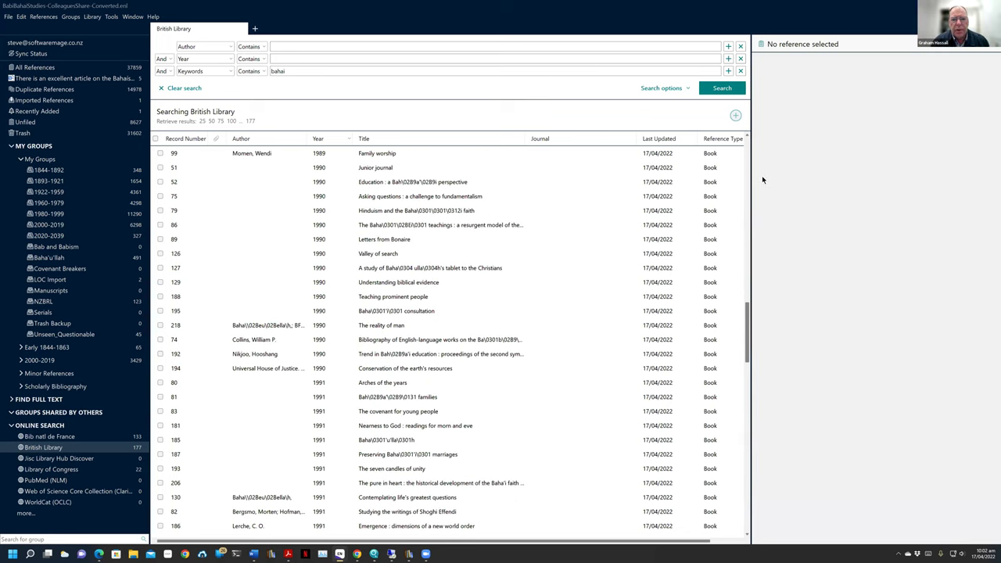
{"action": "scroll", "coordinate": [763, 179], "scroll_direction": "up", "scroll_amount": 10}
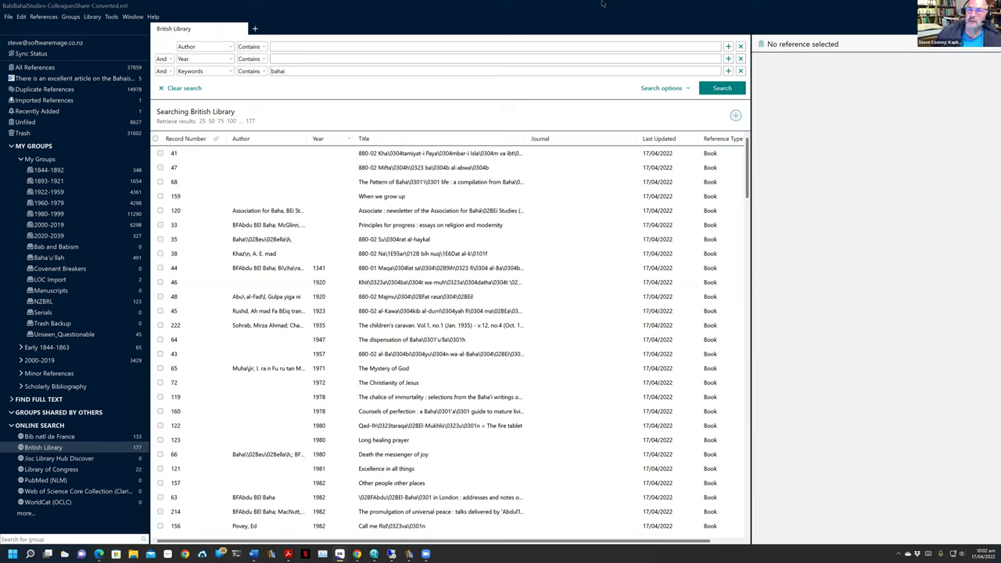
{"action": "mouse_move", "coordinate": [357, 554]}
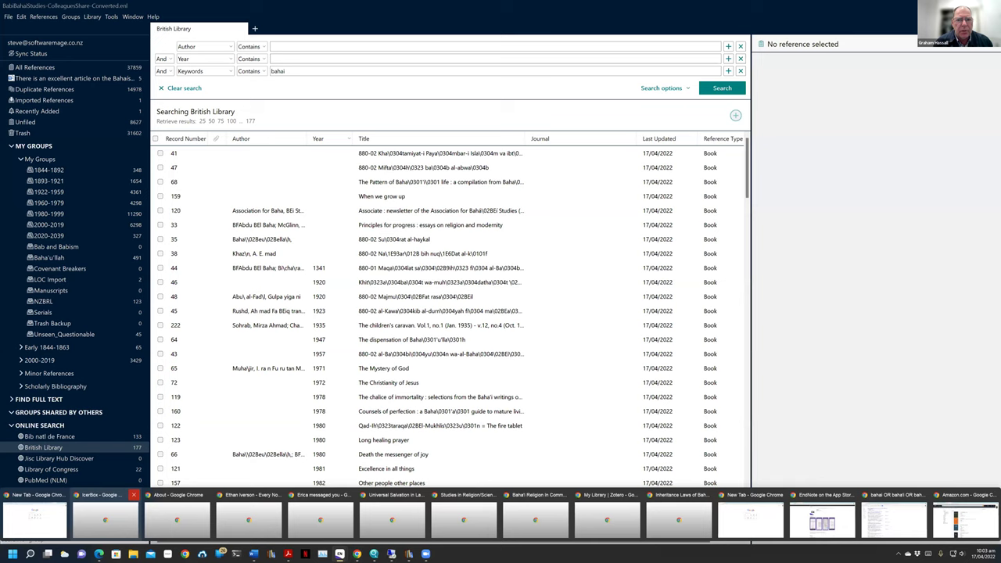
Show the 2020-2039 group's references, and expand the 2000-2019 group set to list the references of all its years.
{"action": "left_click", "coordinate": [64, 235]}
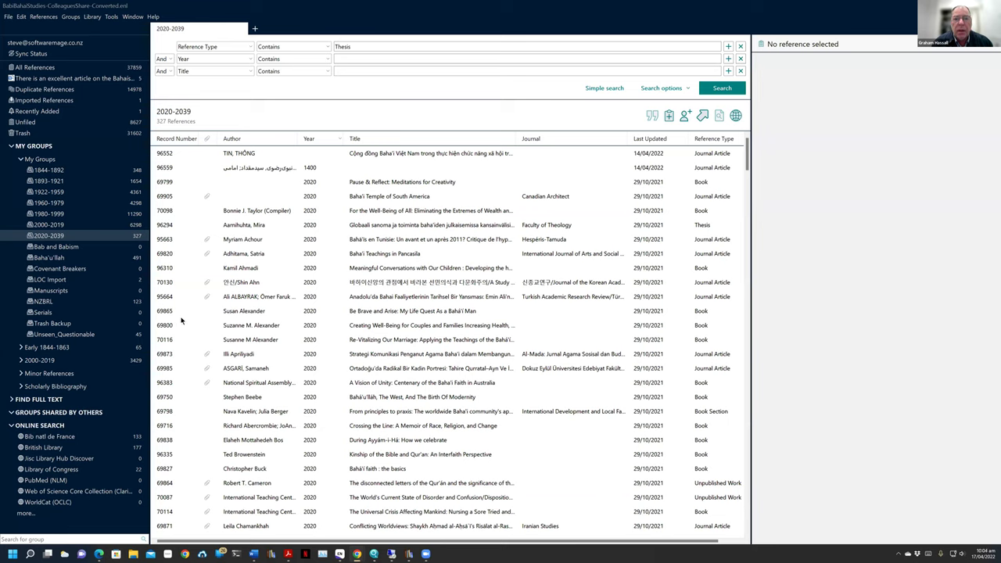
{"action": "left_click", "coordinate": [20, 360]}
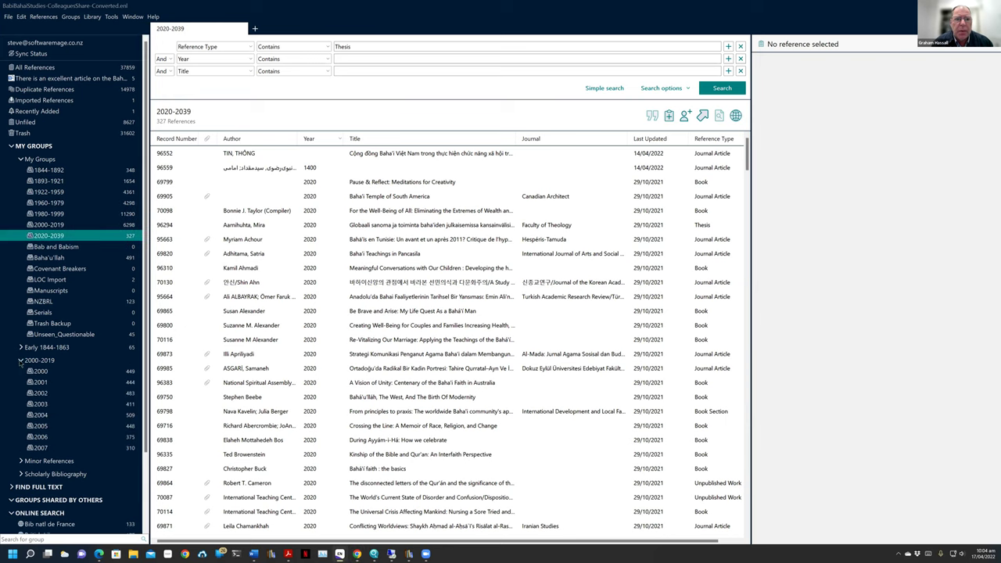
{"action": "scroll", "coordinate": [47, 329], "scroll_direction": "down", "scroll_amount": 2}
{"action": "left_click", "coordinate": [43, 290]}
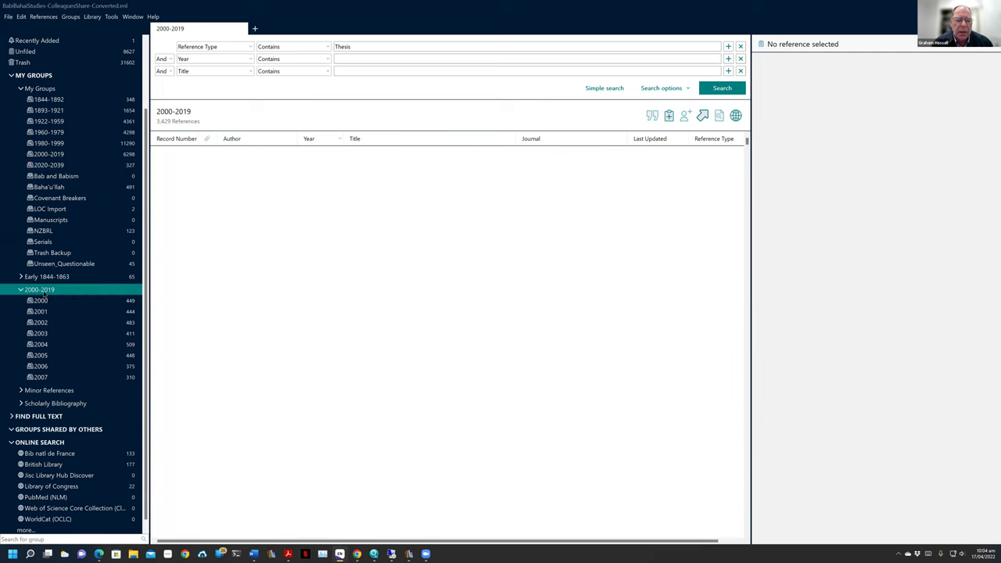
{"action": "right_click", "coordinate": [44, 291]}
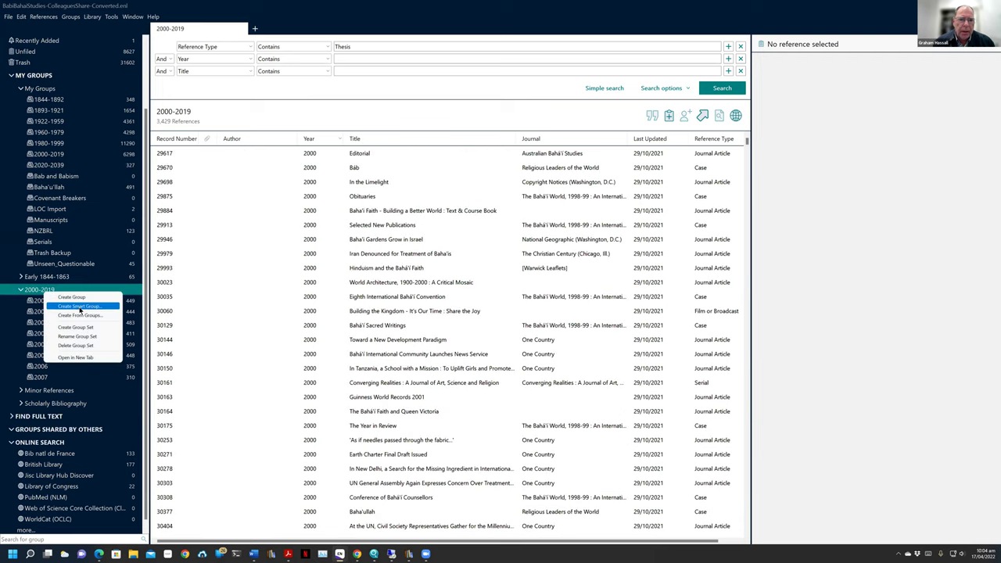
{"action": "left_click", "coordinate": [79, 306]}
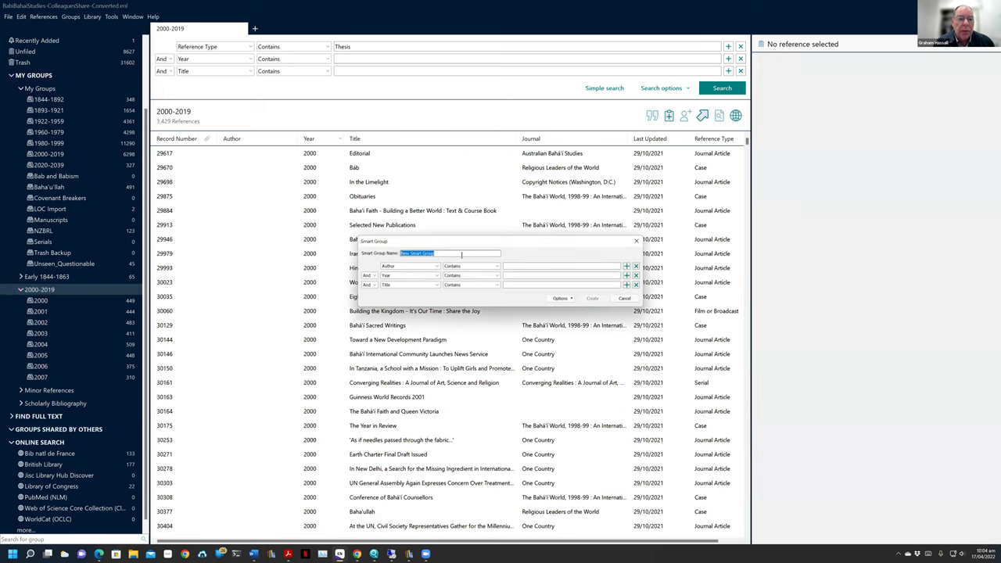
{"action": "type", "text": "2000"}
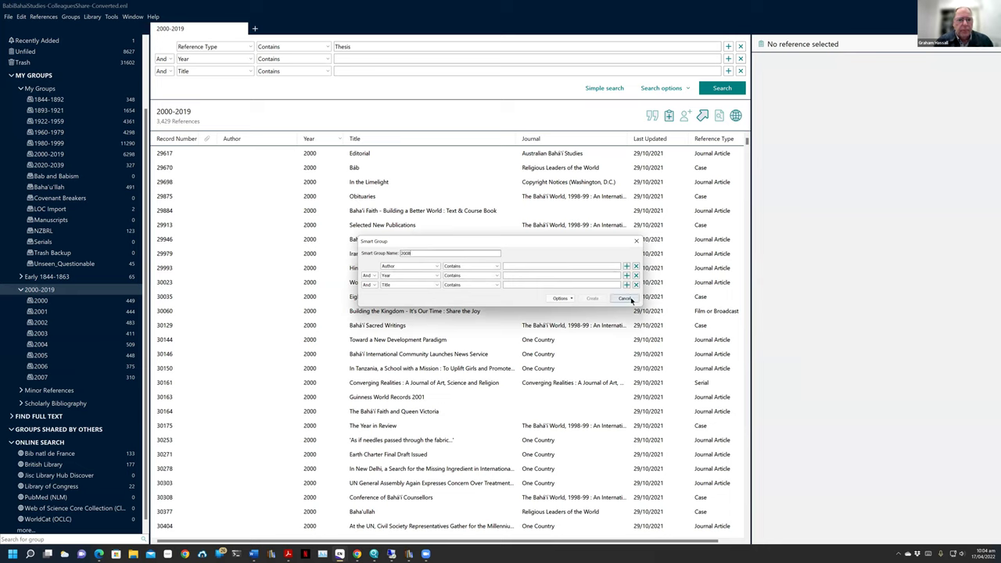
{"action": "left_click", "coordinate": [548, 266]}
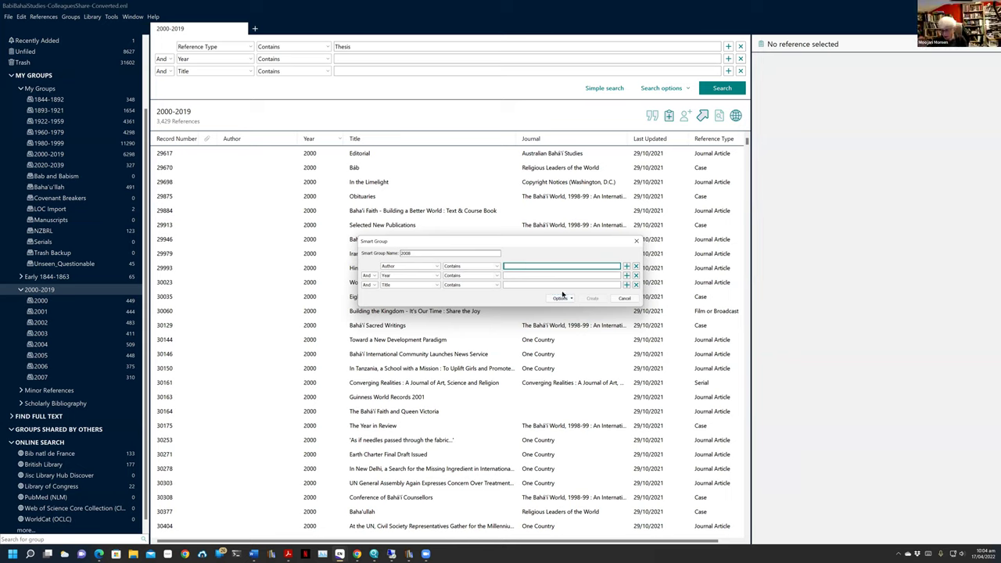
{"action": "left_click", "coordinate": [623, 299]}
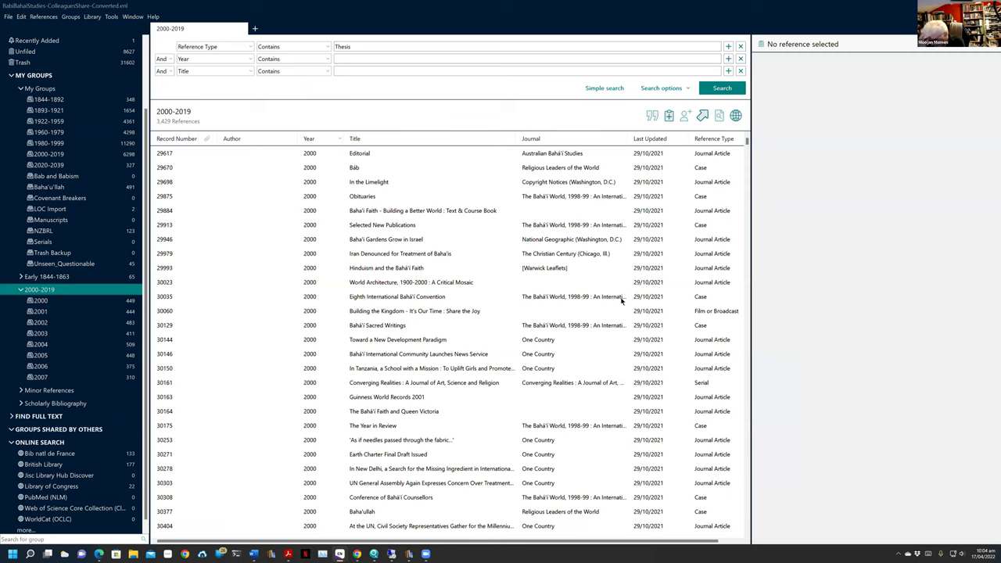
Show the 2020-2039 group and sort its references by record number in descending order.
{"action": "left_click", "coordinate": [89, 166]}
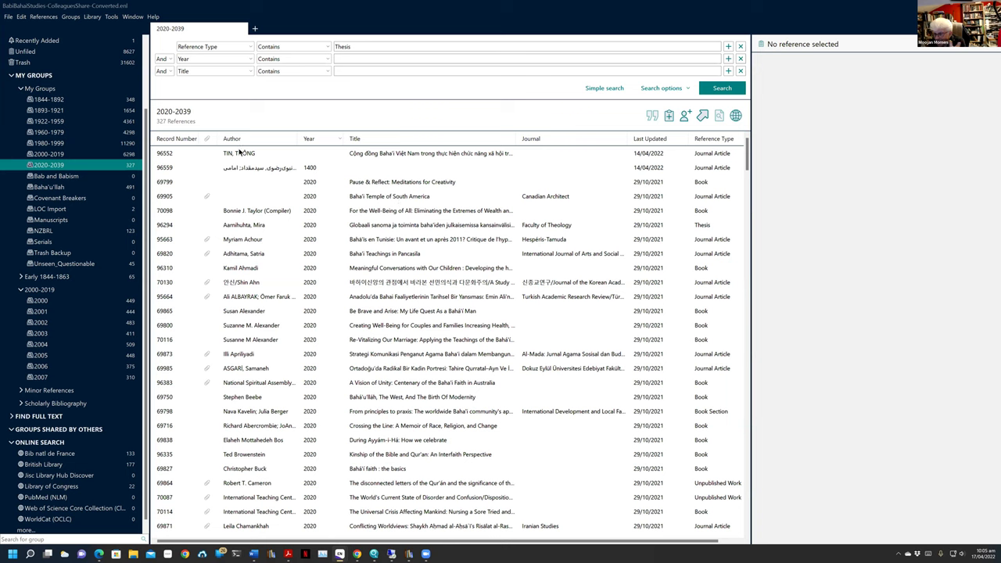
{"action": "left_click", "coordinate": [177, 140]}
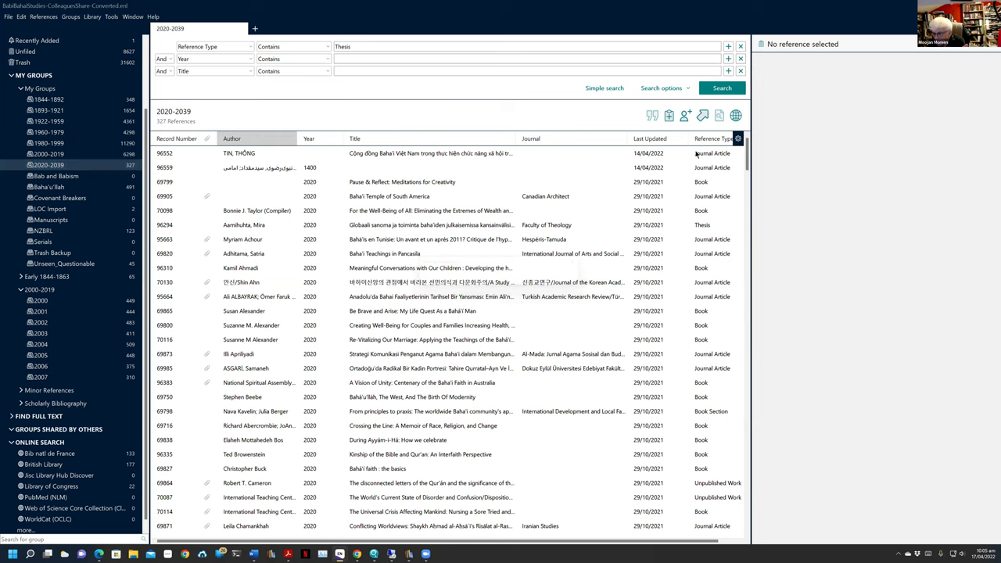
{"action": "left_click", "coordinate": [188, 139]}
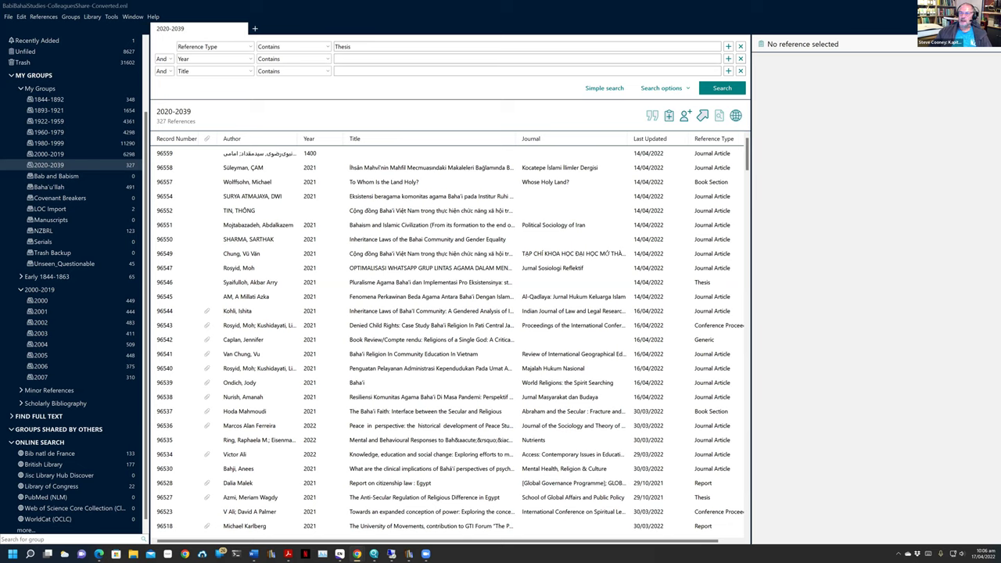
Switch to a new Chrome tab, find and open the Discogs website, and allow all its cookies.
{"action": "double_click", "coordinate": [538, 99]}
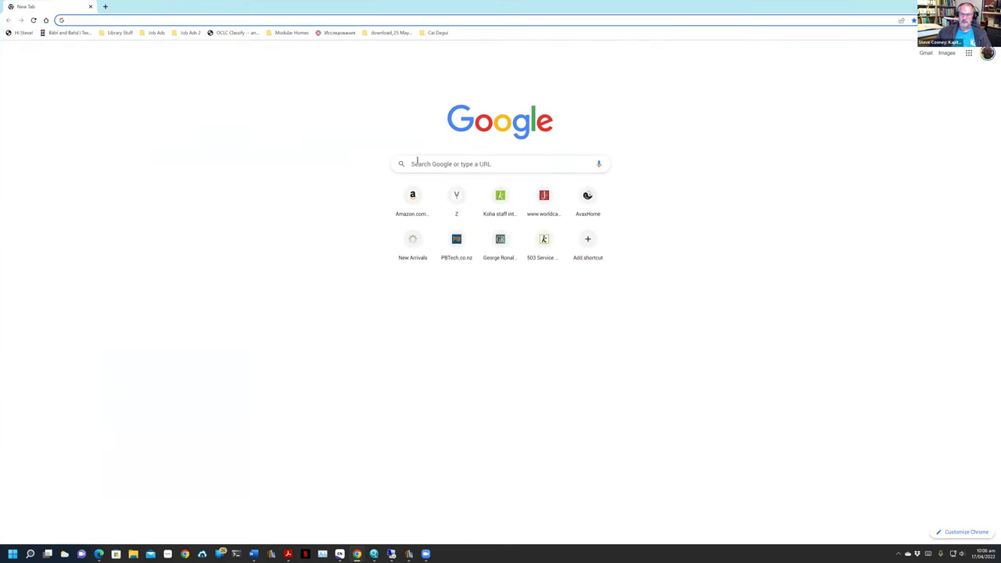
{"action": "left_click", "coordinate": [417, 164]}
{"action": "type", "text": "discogs"}
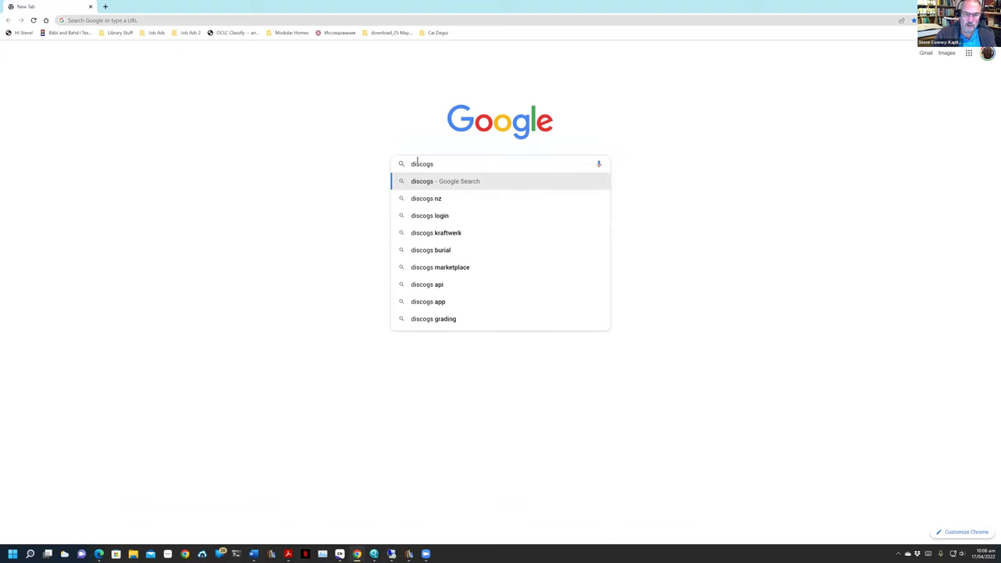
{"action": "key", "text": "Return"}
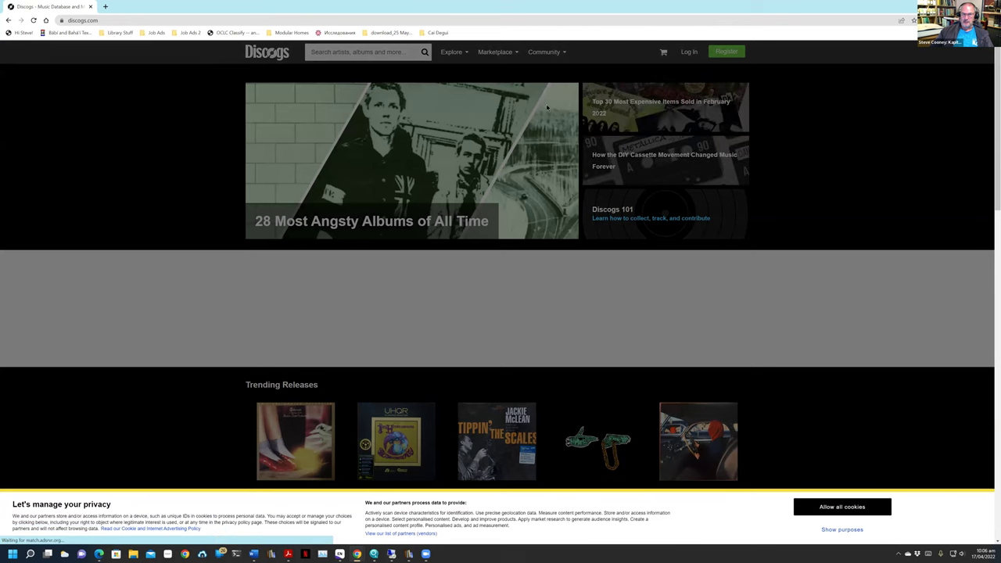
{"action": "left_click", "coordinate": [831, 508]}
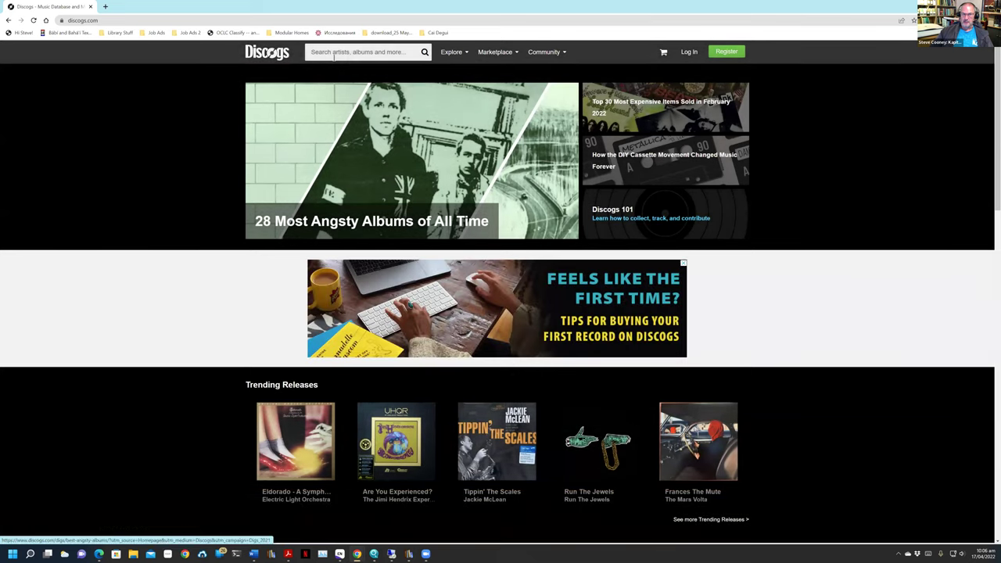
{"action": "left_click", "coordinate": [334, 55]}
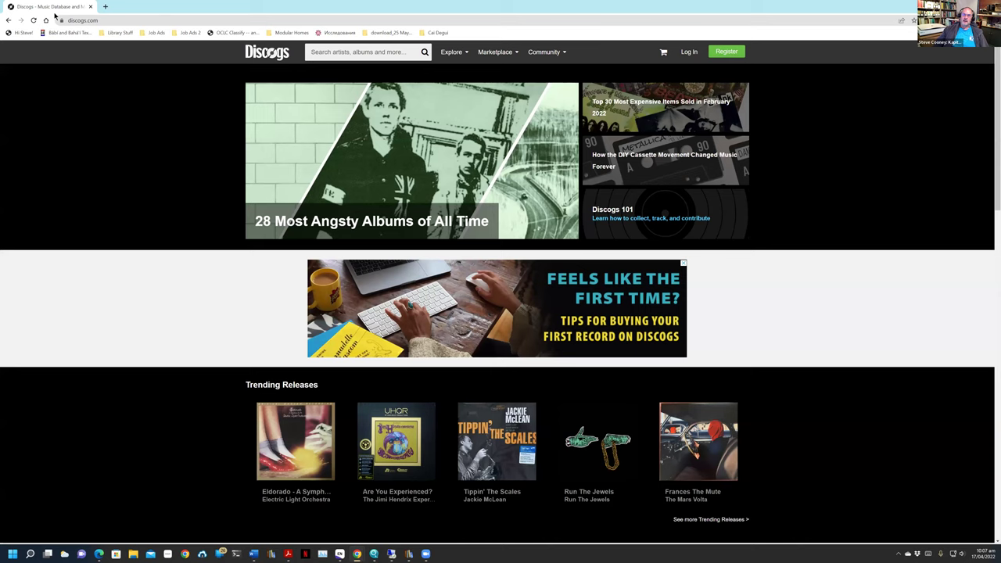
Put the Discogs browser window away to return to EndNote, and widen the reference list so the Reference Type column shows fully.
{"action": "key", "text": "super+Down"}
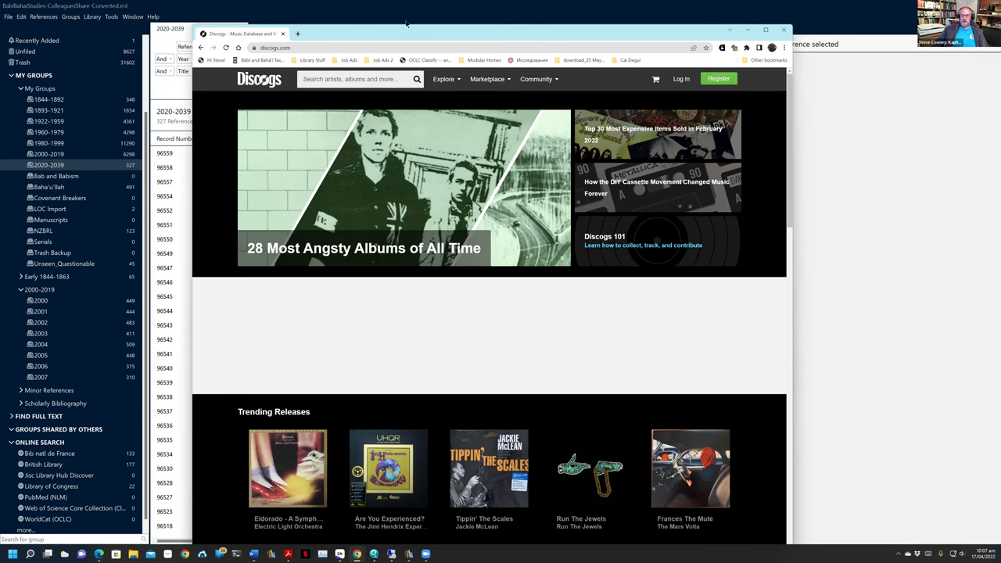
{"action": "left_click_drag", "start_coordinate": [369, 31], "coordinate": [405, 19]}
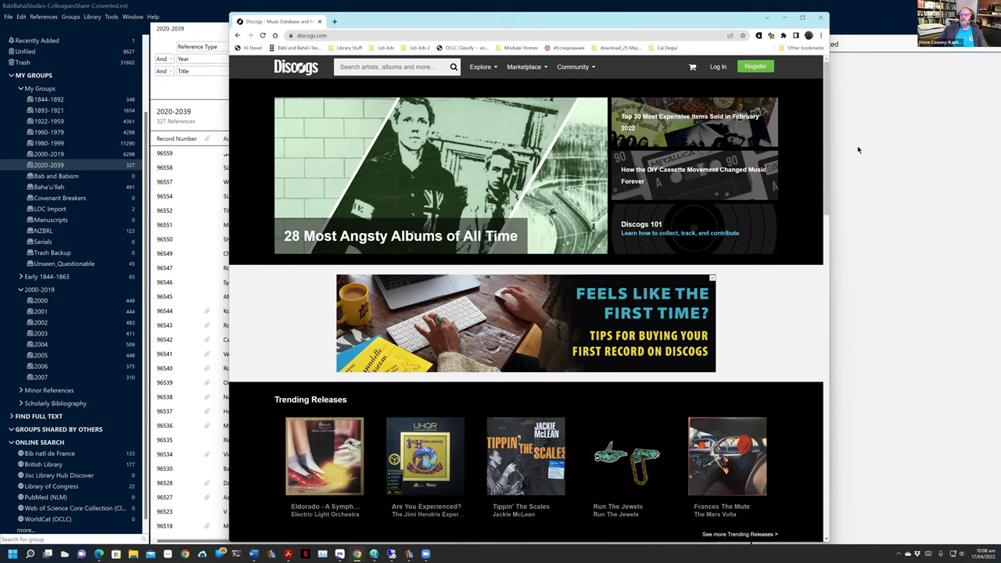
{"action": "left_click", "coordinate": [781, 18]}
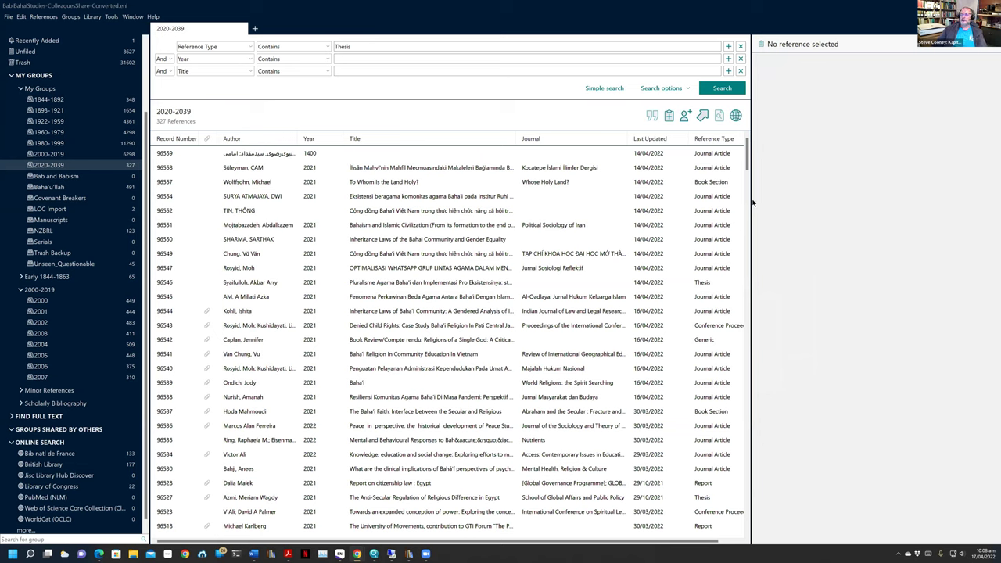
{"action": "left_click_drag", "start_coordinate": [751, 196], "coordinate": [777, 194]}
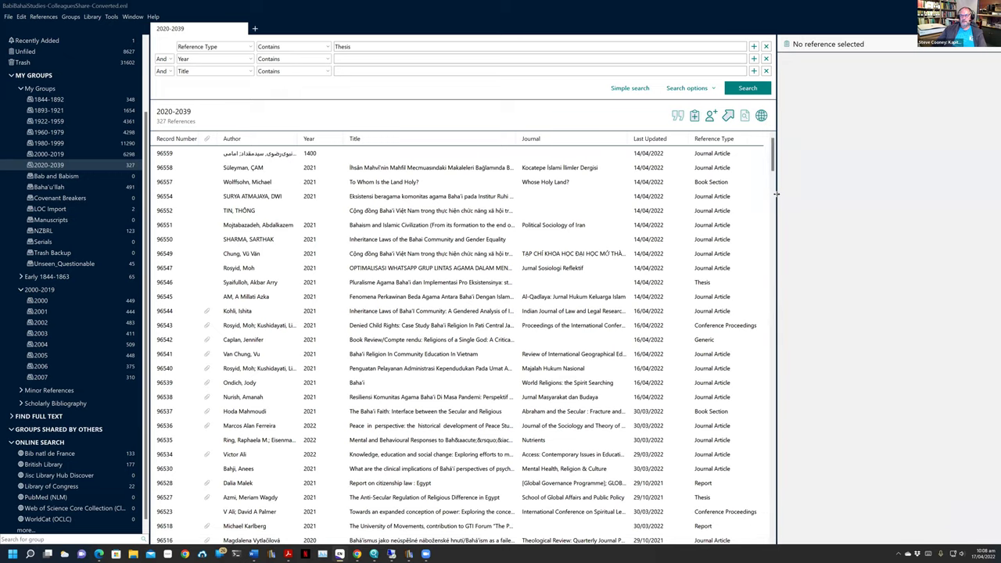
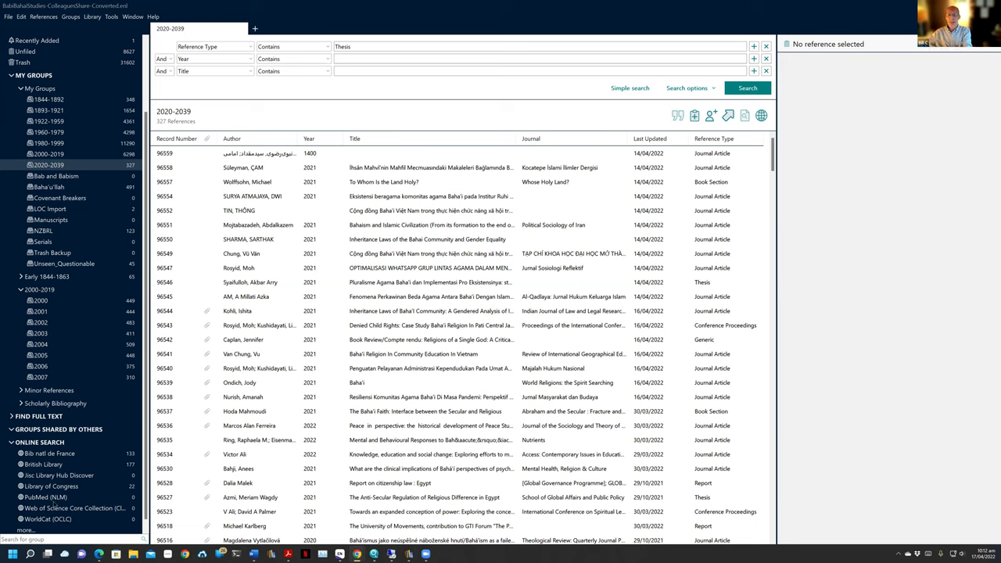
Show the Library of Congress online search results for the year 2021 and subject baha'i.
{"action": "left_click", "coordinate": [39, 486]}
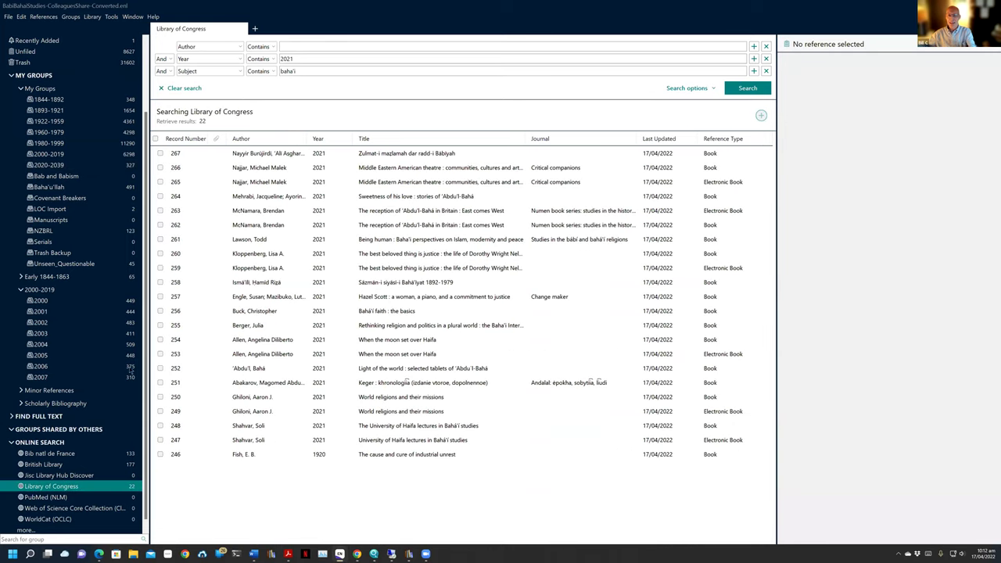
{"action": "scroll", "coordinate": [141, 376], "scroll_direction": "down", "scroll_amount": 1}
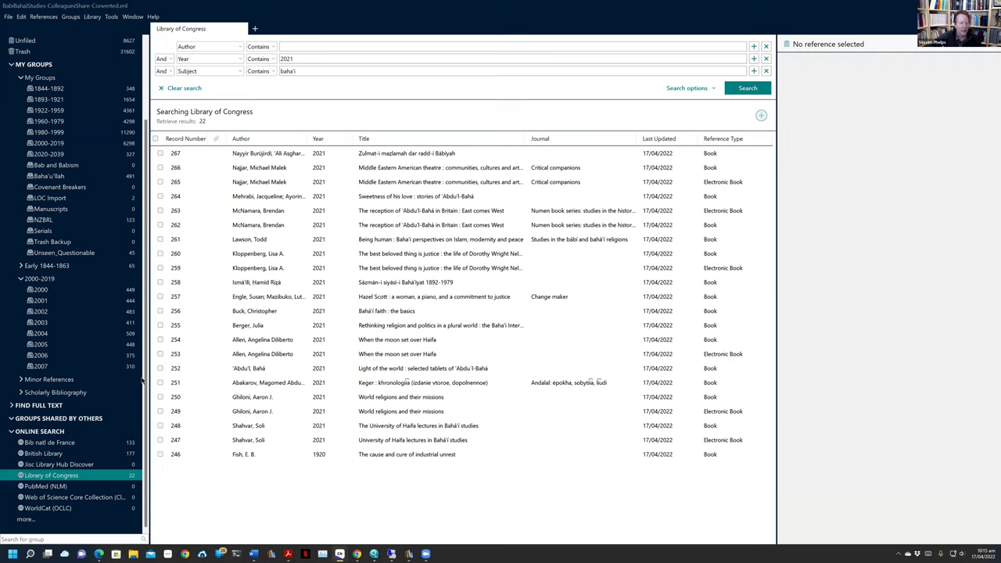
Open the 1980-1999 group and select both records of "La communauté baha'ie, en Iran et dans le monde".
{"action": "left_click", "coordinate": [101, 132]}
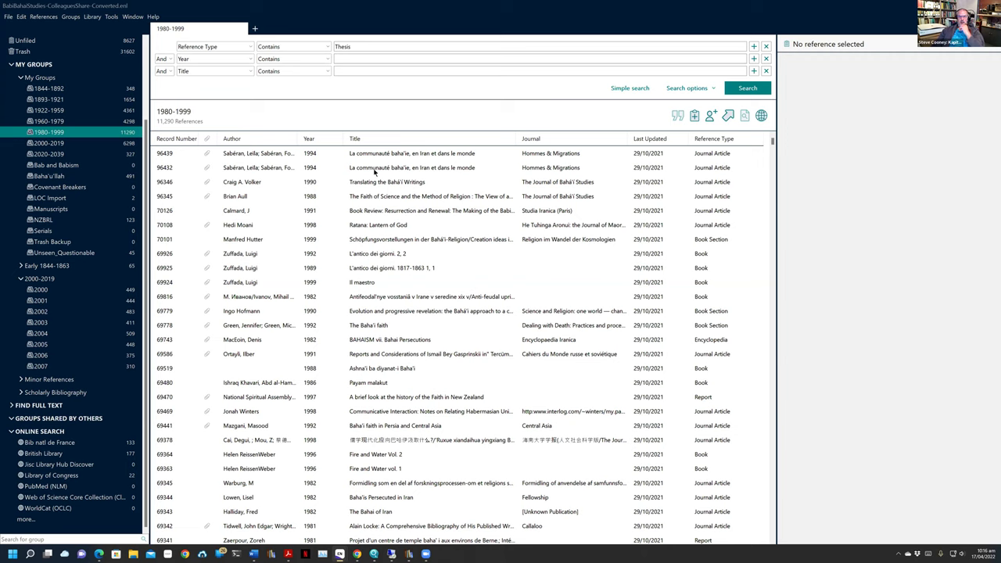
{"action": "left_click", "coordinate": [473, 167]}
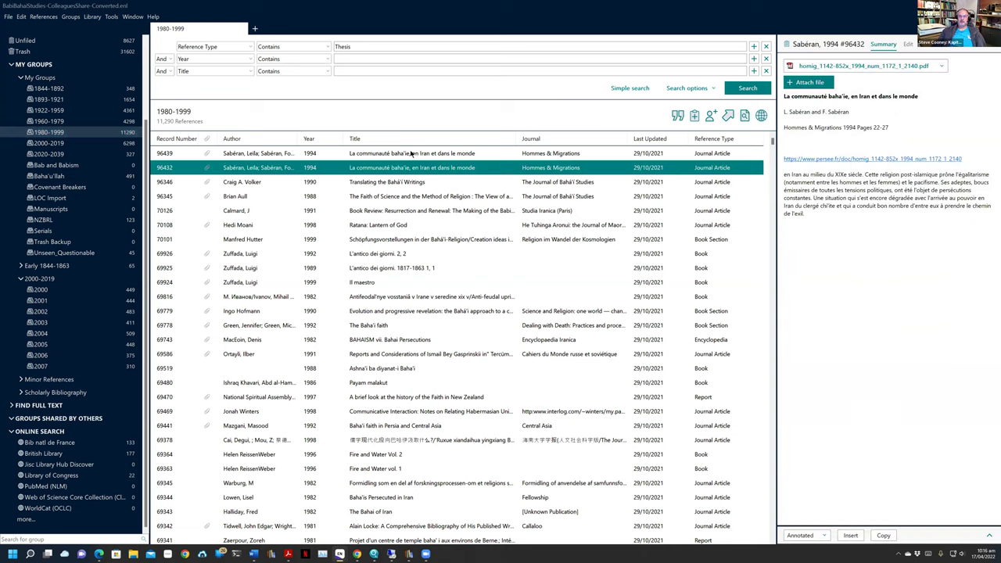
{"action": "left_click", "coordinate": [411, 155], "text": "shift"}
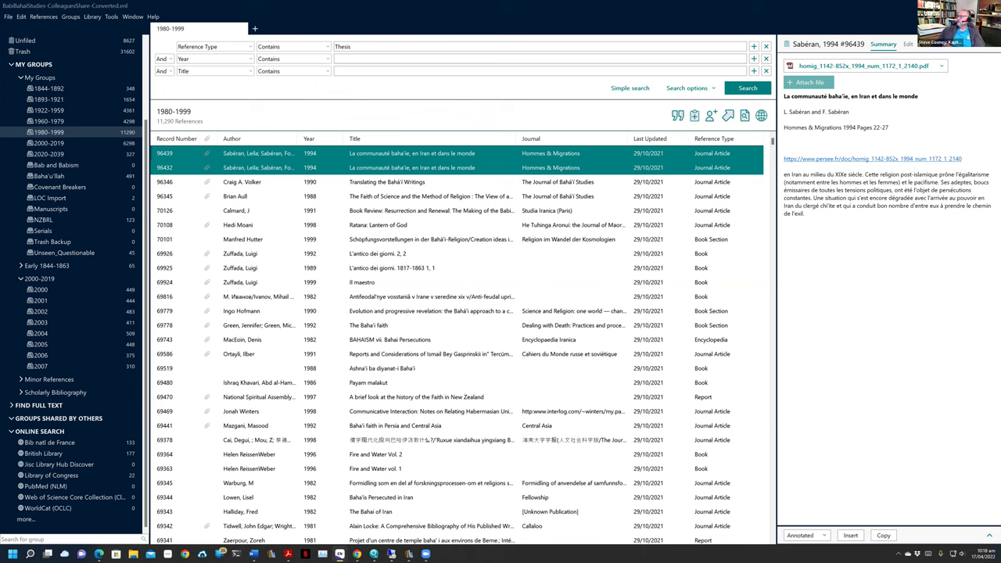
Switch to Chrome to view the Zotero home page full screen, and minimize it to return to EndNote.
{"action": "key", "text": "alt+Tab"}
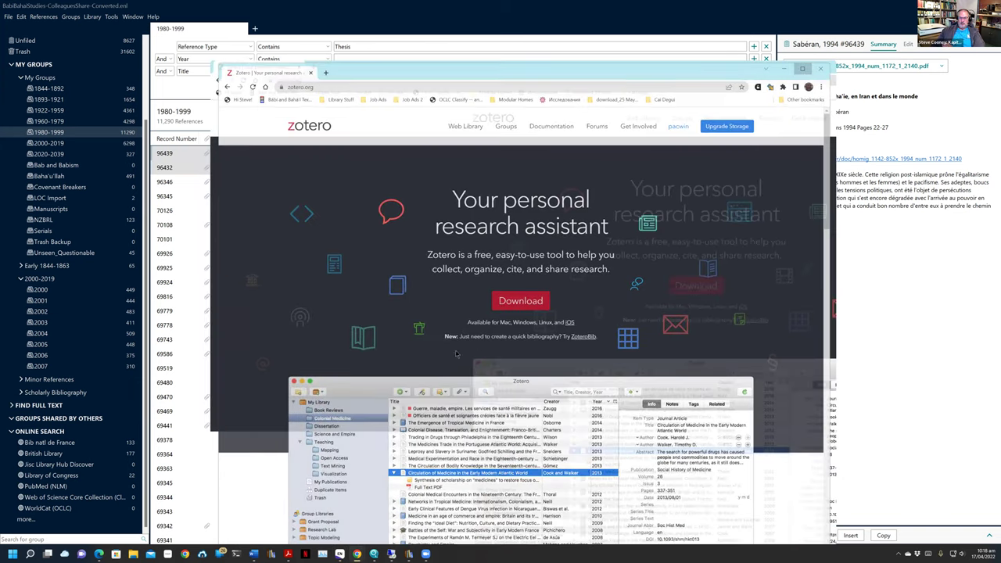
{"action": "key", "text": "super+Up"}
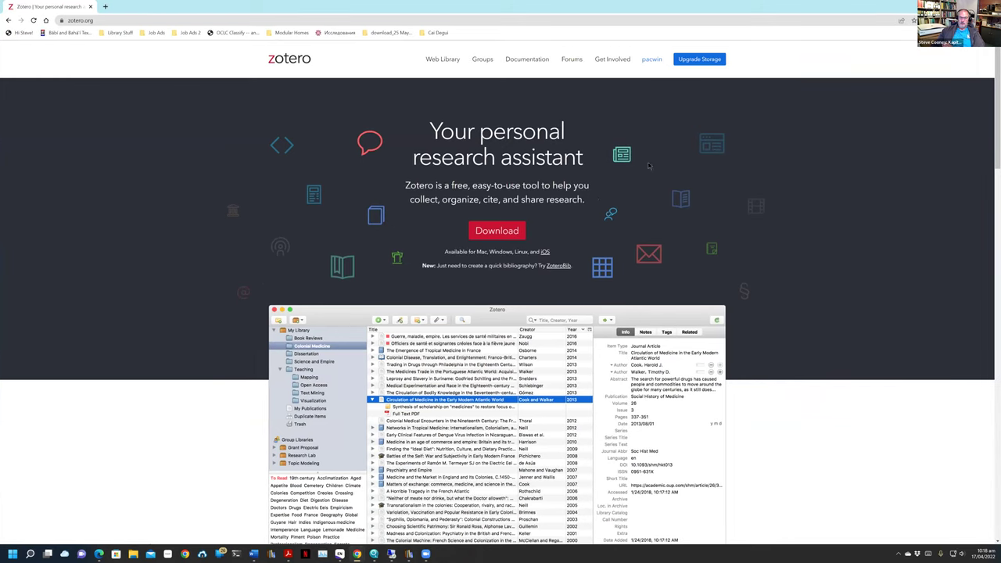
{"action": "key", "text": "super+Down"}
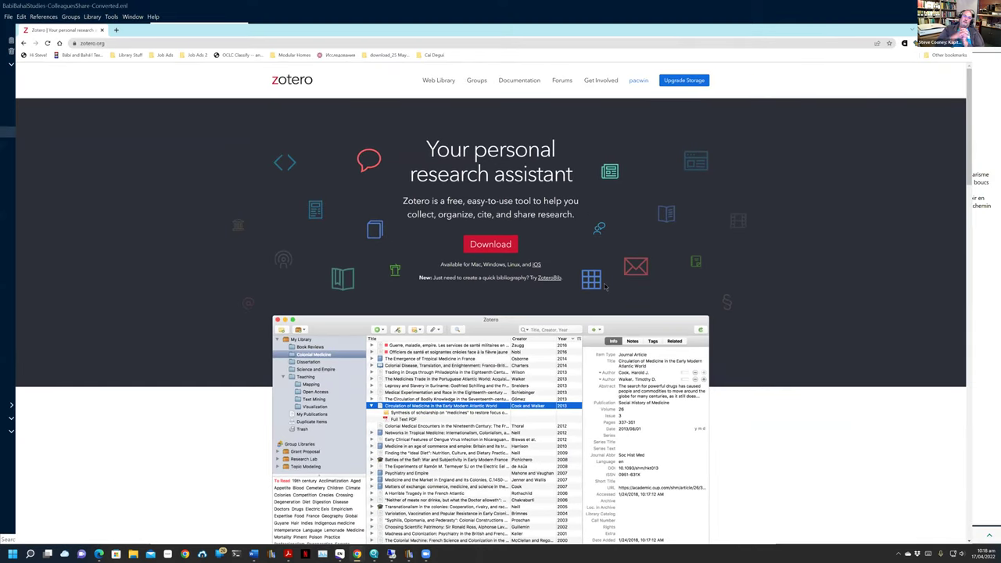
{"action": "key", "text": "super+Down"}
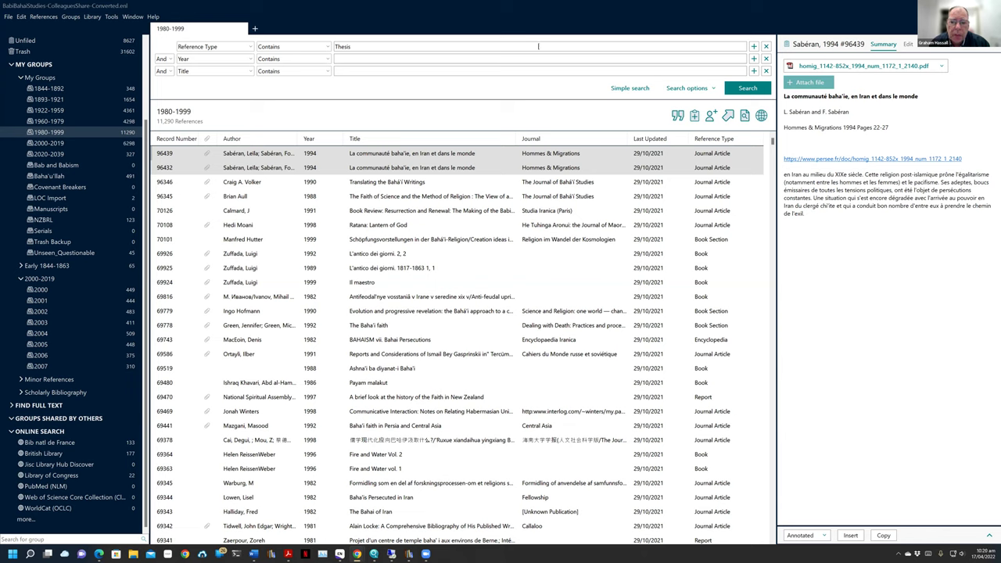
Select only the second record of "La communauté baha'ie, en Iran et dans le monde" in the 1980-1999 group.
{"action": "left_click", "coordinate": [570, 171]}
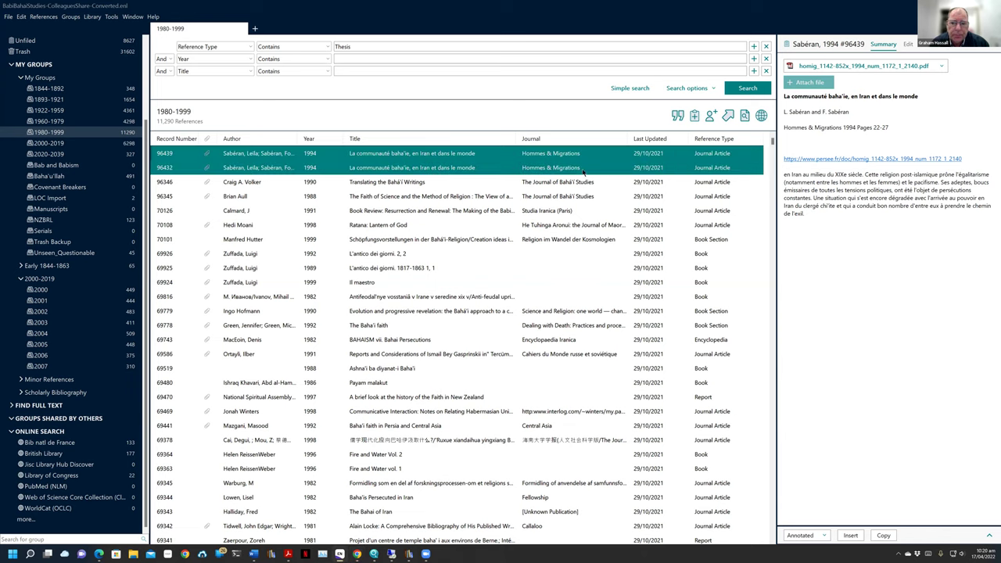
{"action": "left_click", "coordinate": [576, 168]}
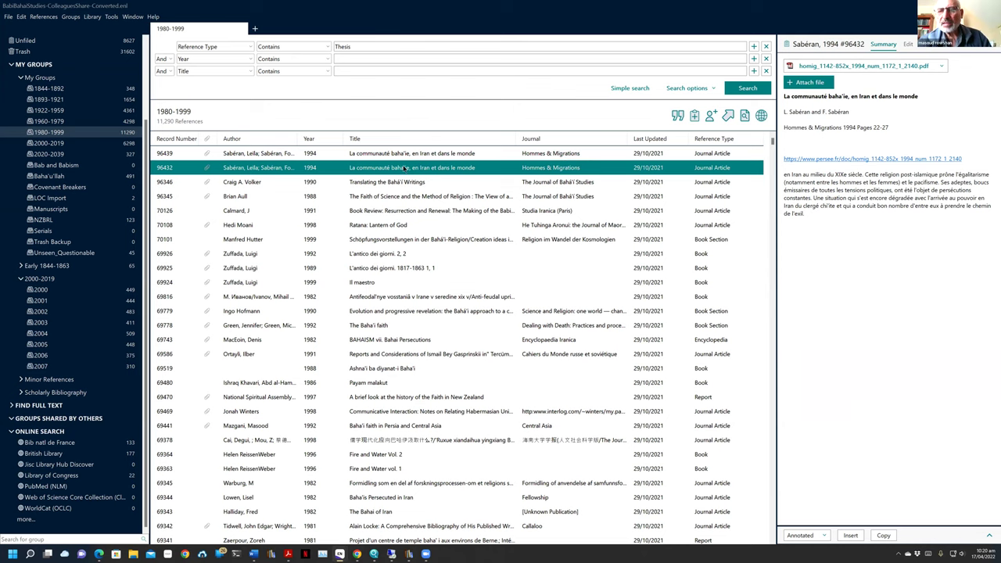
{"action": "scroll", "coordinate": [404, 168], "scroll_direction": "down", "scroll_amount": 1}
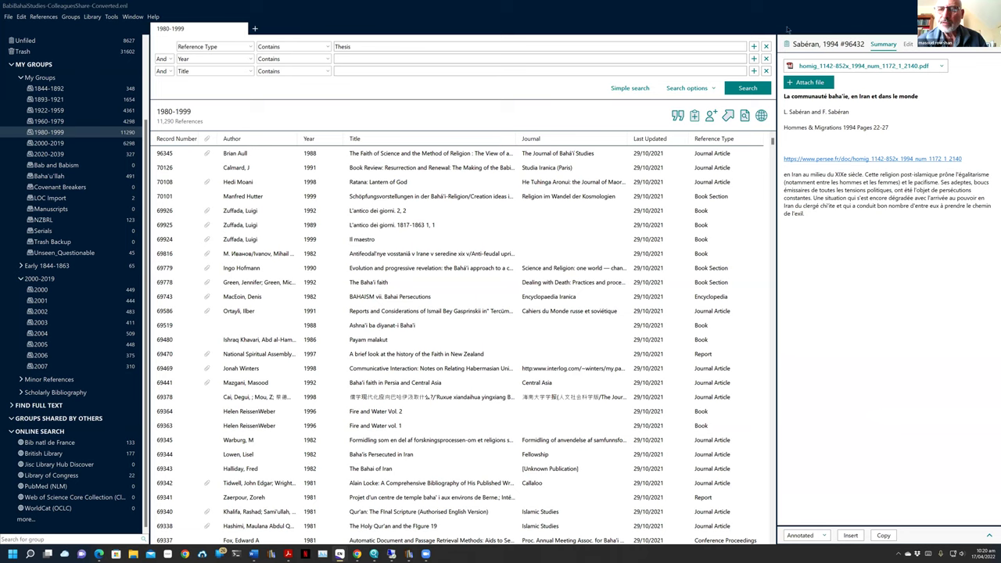
Switch to the Google Scholar results in Chrome and open the book review "Religions of a Single God: A Critical Introduction to Monotheisms from Judaism to Baha'i".
{"action": "double_click", "coordinate": [360, 11]}
{"action": "left_click", "coordinate": [360, 11]}
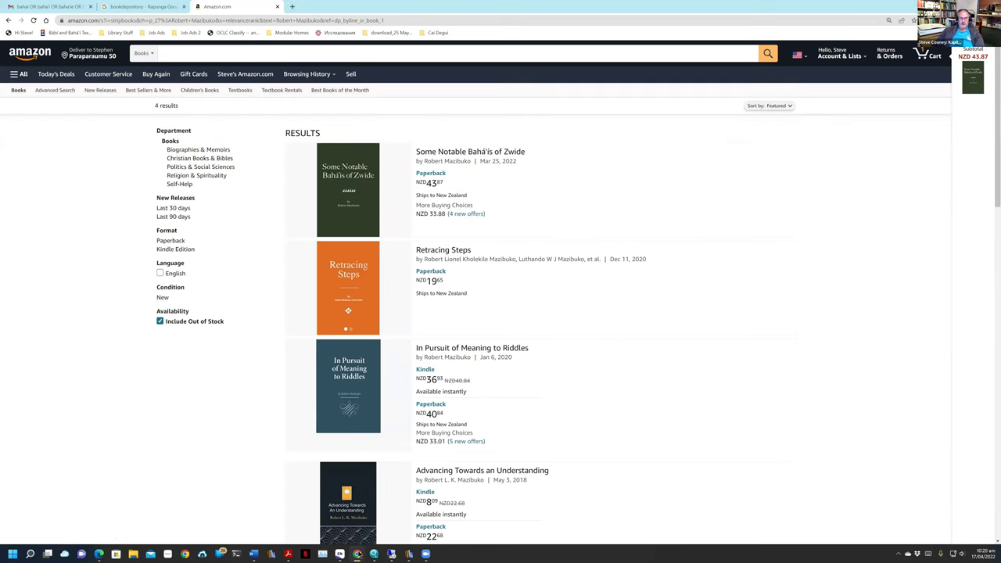
{"action": "mouse_move", "coordinate": [358, 555]}
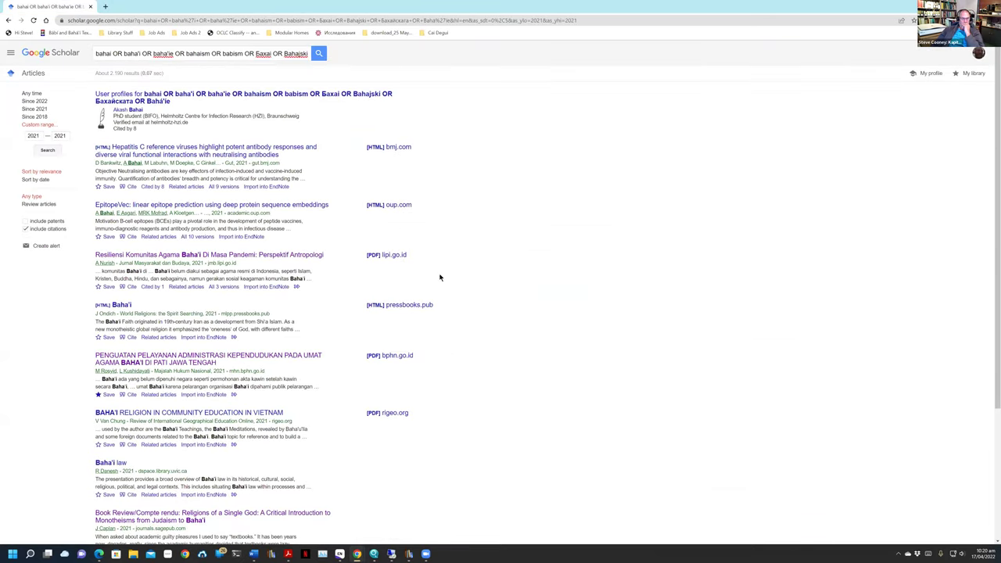
{"action": "scroll", "coordinate": [133, 381], "scroll_direction": "down", "scroll_amount": 1}
{"action": "scroll", "coordinate": [133, 381], "scroll_direction": "down", "scroll_amount": 1}
{"action": "scroll", "coordinate": [135, 360], "scroll_direction": "down", "scroll_amount": 1}
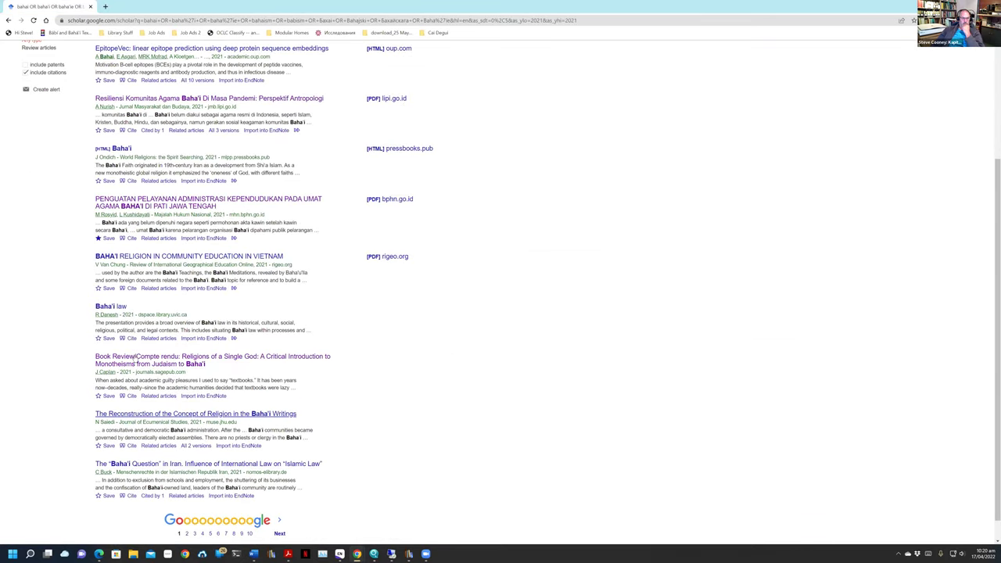
{"action": "left_click", "coordinate": [135, 359]}
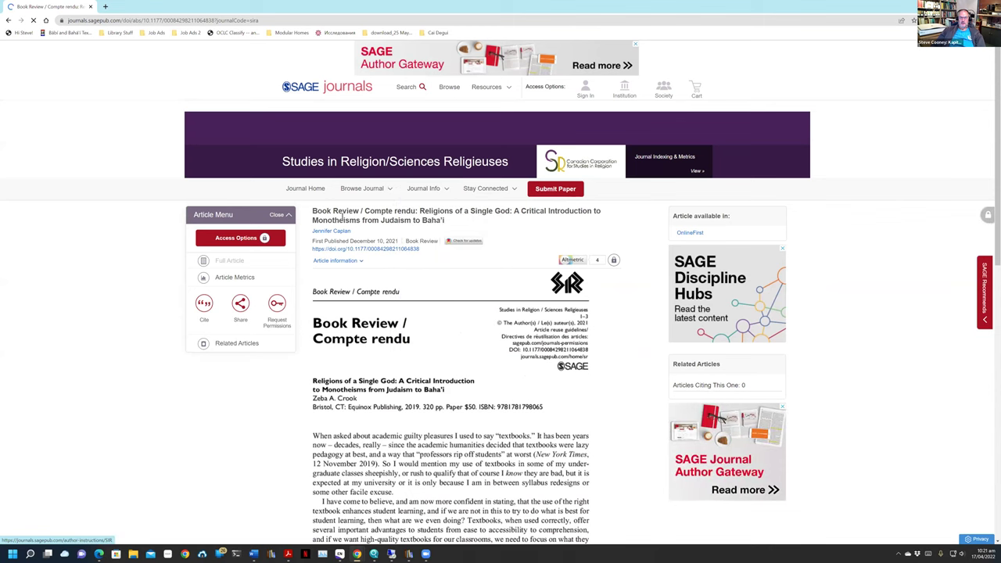
Examine the SAGE Journals page of the book review, including its citation details and opening text.
{"action": "scroll", "coordinate": [443, 409], "scroll_direction": "down", "scroll_amount": 2}
{"action": "scroll", "coordinate": [443, 410], "scroll_direction": "down", "scroll_amount": 1}
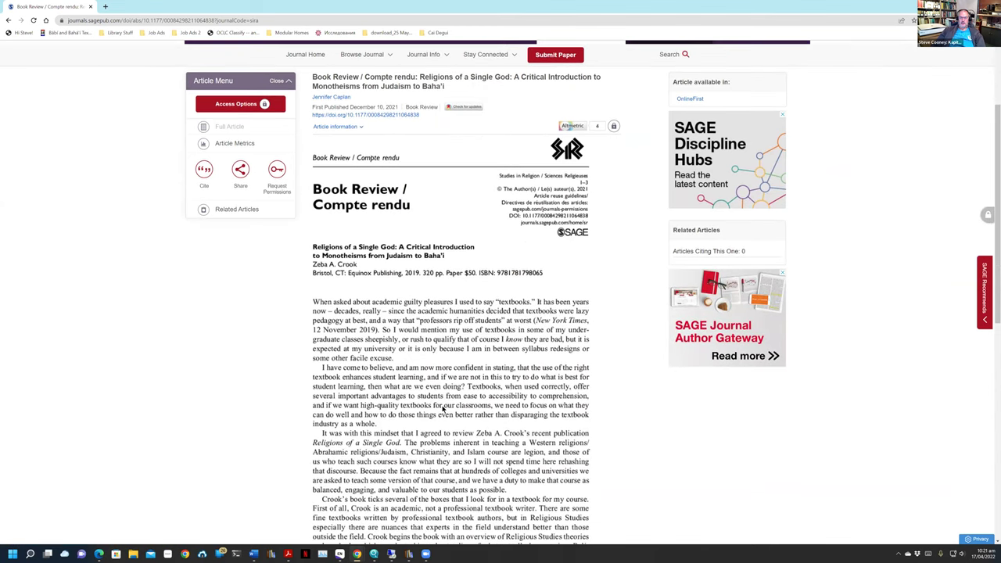
{"action": "scroll", "coordinate": [443, 409], "scroll_direction": "up", "scroll_amount": 2}
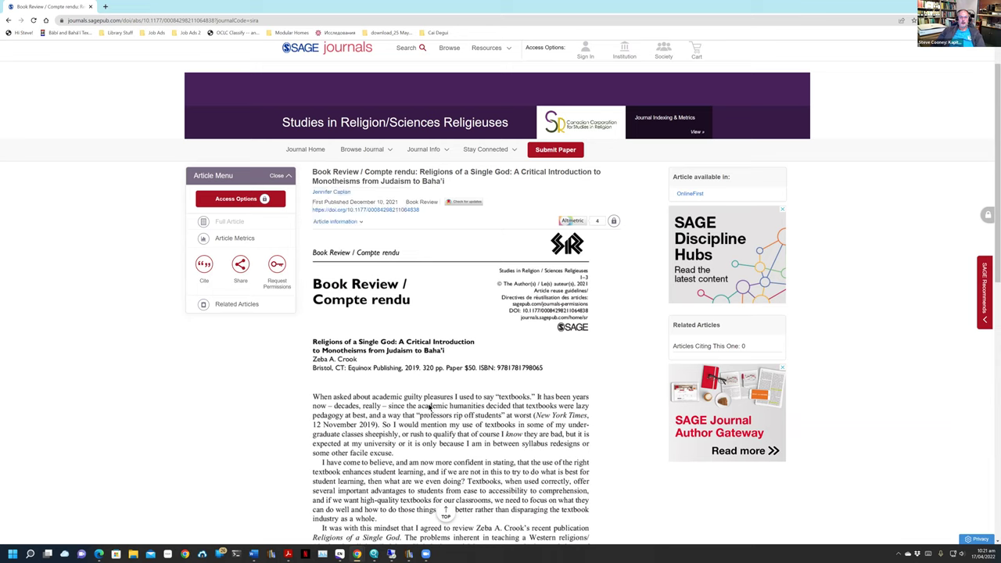
{"action": "scroll", "coordinate": [450, 384], "scroll_direction": "down", "scroll_amount": 3}
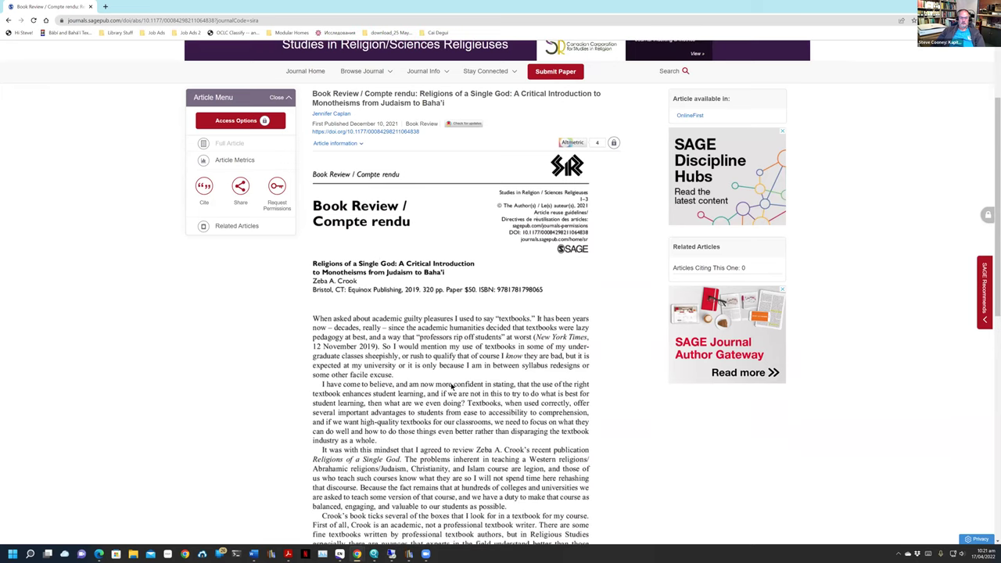
{"action": "scroll", "coordinate": [399, 250], "scroll_direction": "up", "scroll_amount": 3}
{"action": "mouse_move", "coordinate": [409, 553]}
Search Google for "ediburgh university press" and open the Edinburgh University Press website.
{"action": "left_click", "coordinate": [286, 21]}
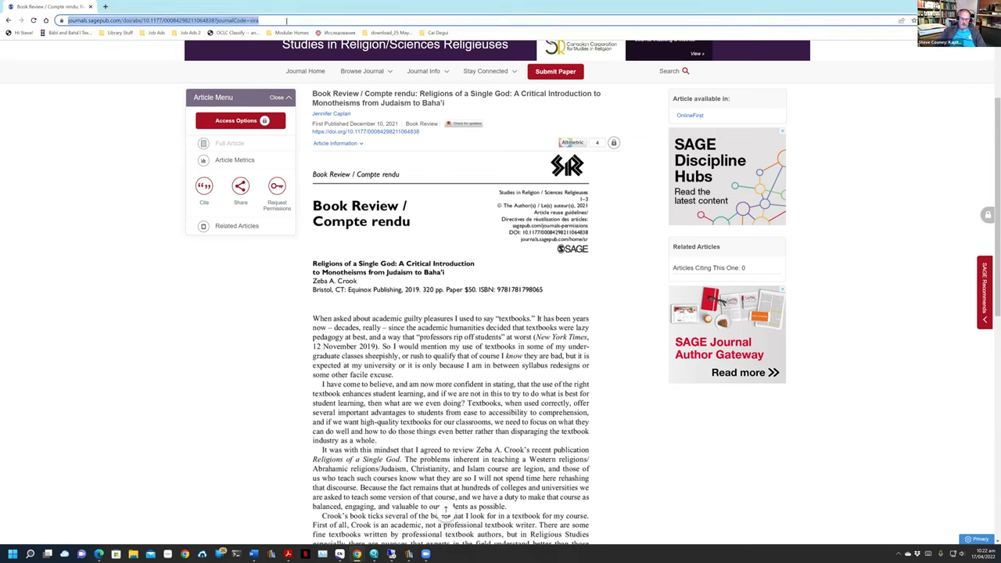
{"action": "type", "text": "edin"}
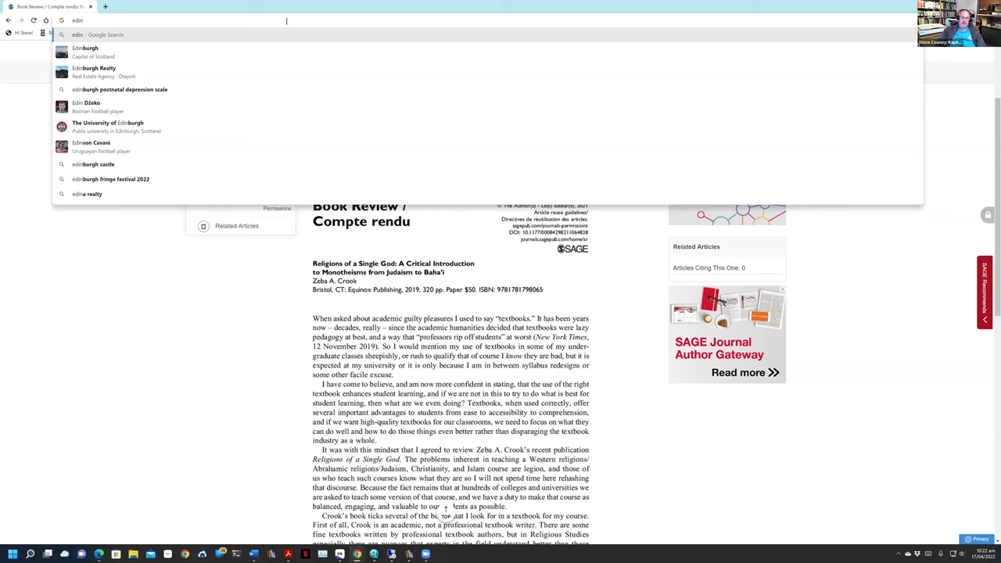
{"action": "key", "text": "BackSpace"}
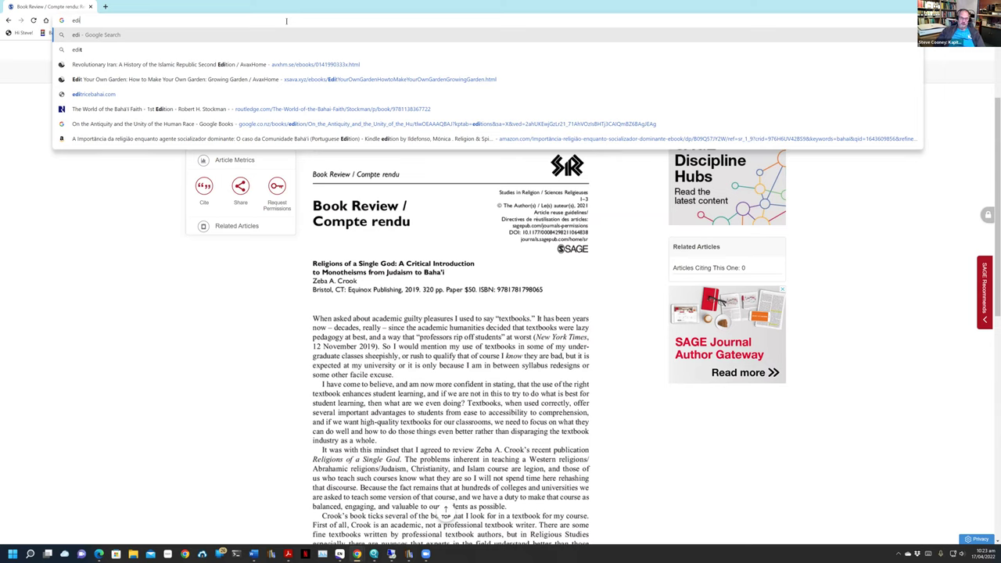
{"action": "type", "text": "nburgh university"}
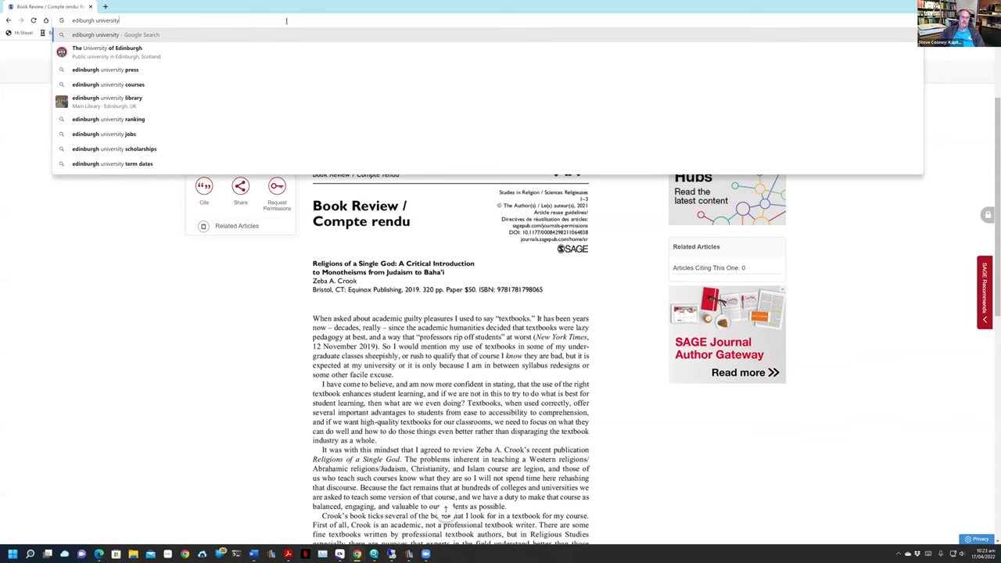
{"action": "key", "text": "Return"}
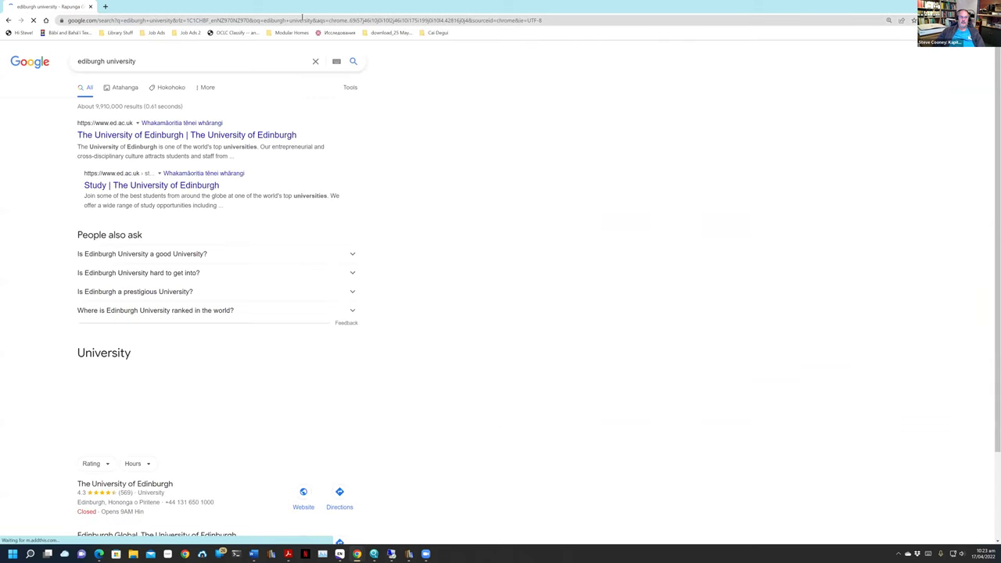
{"action": "left_click", "coordinate": [164, 62]}
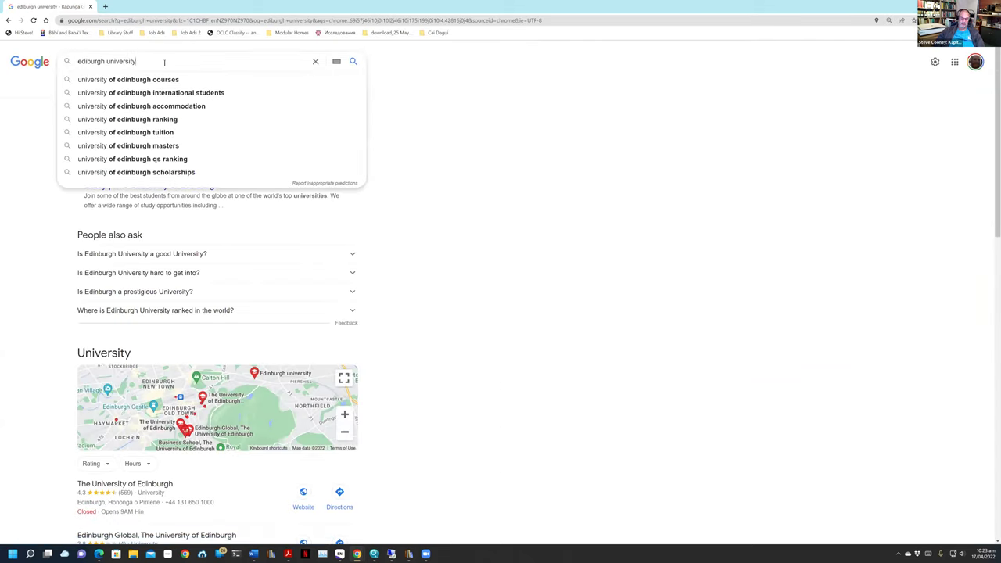
{"action": "type", "text": "press"}
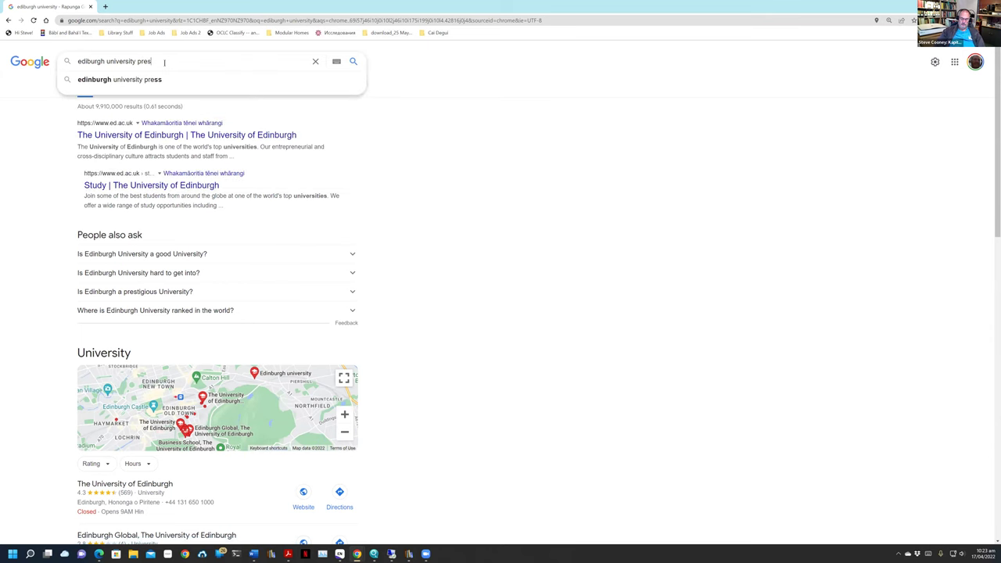
{"action": "key", "text": "Return"}
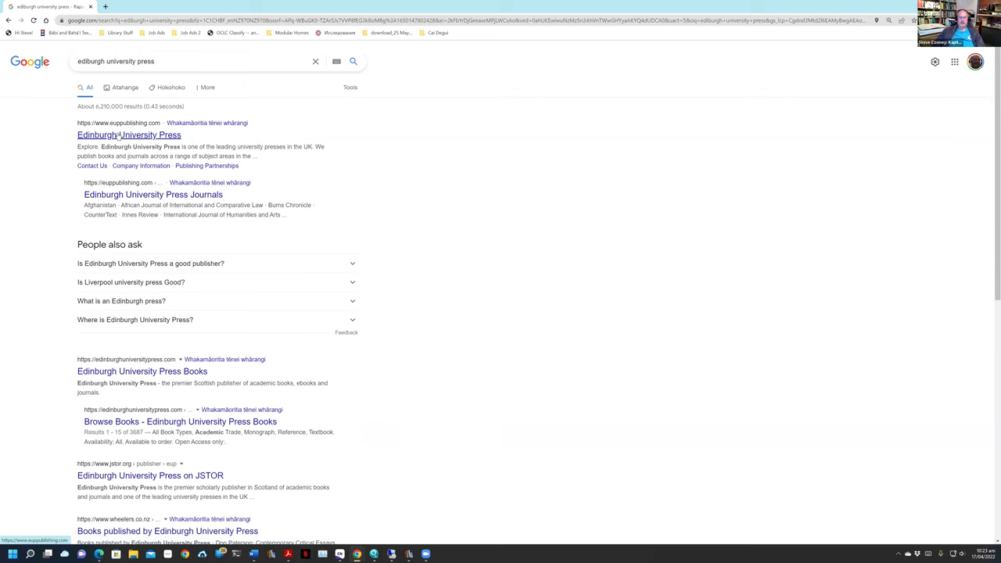
{"action": "left_click", "coordinate": [118, 135]}
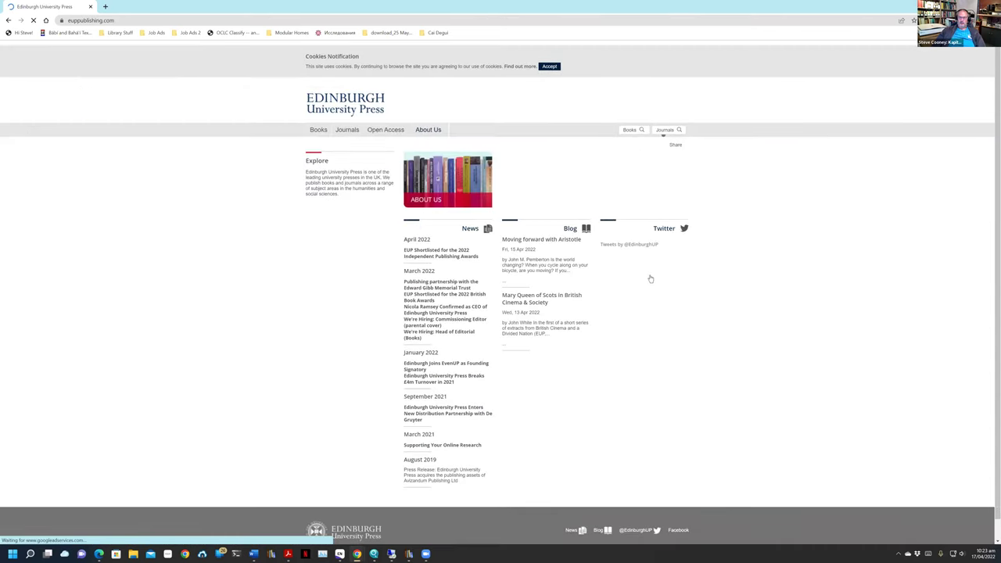
Look over the publisher's home page, go to its Open Access page and browse the open access books.
{"action": "scroll", "coordinate": [782, 266], "scroll_direction": "down", "scroll_amount": 1}
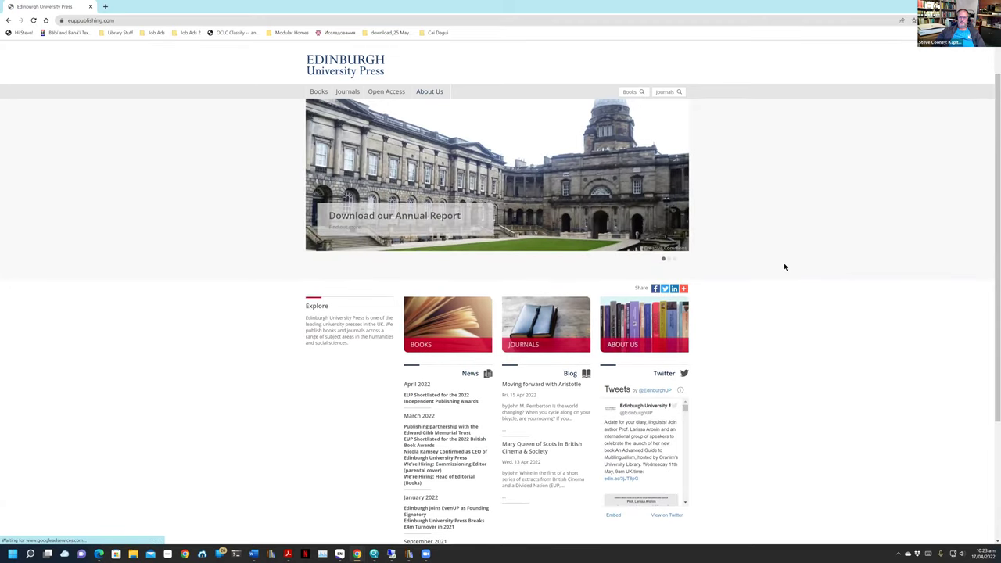
{"action": "scroll", "coordinate": [785, 266], "scroll_direction": "down", "scroll_amount": 2}
{"action": "scroll", "coordinate": [501, 179], "scroll_direction": "up", "scroll_amount": 5}
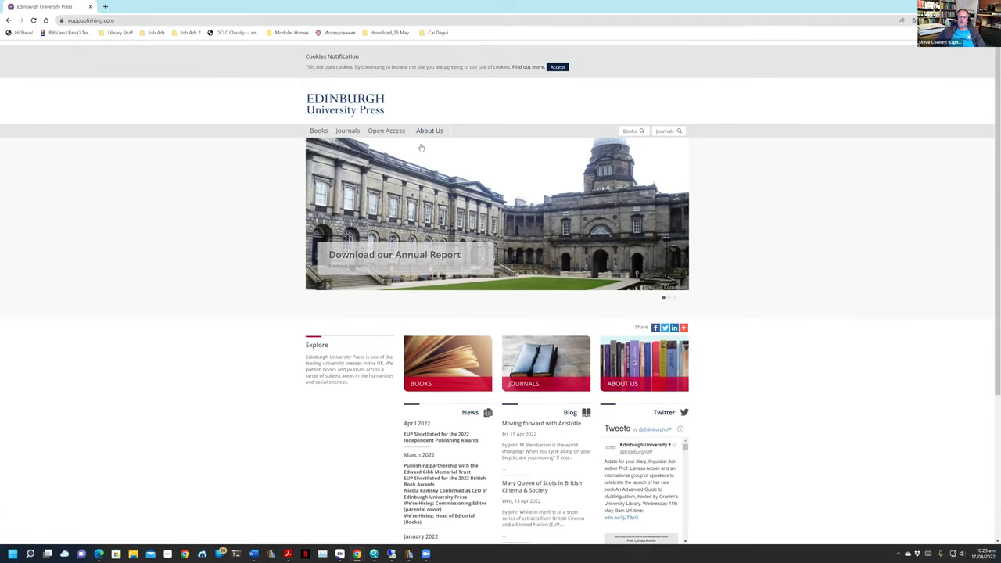
{"action": "left_click", "coordinate": [394, 146]}
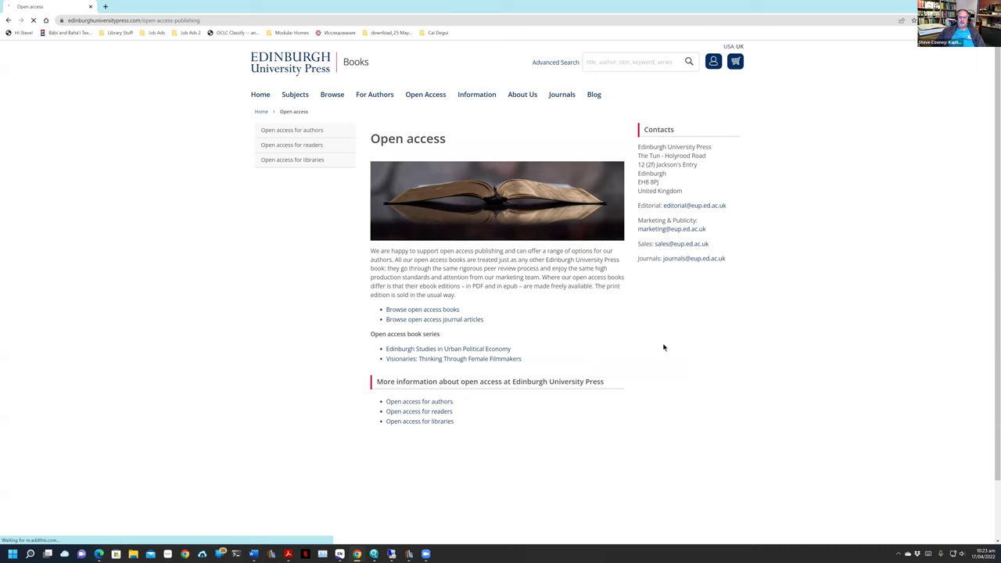
{"action": "left_click", "coordinate": [438, 309]}
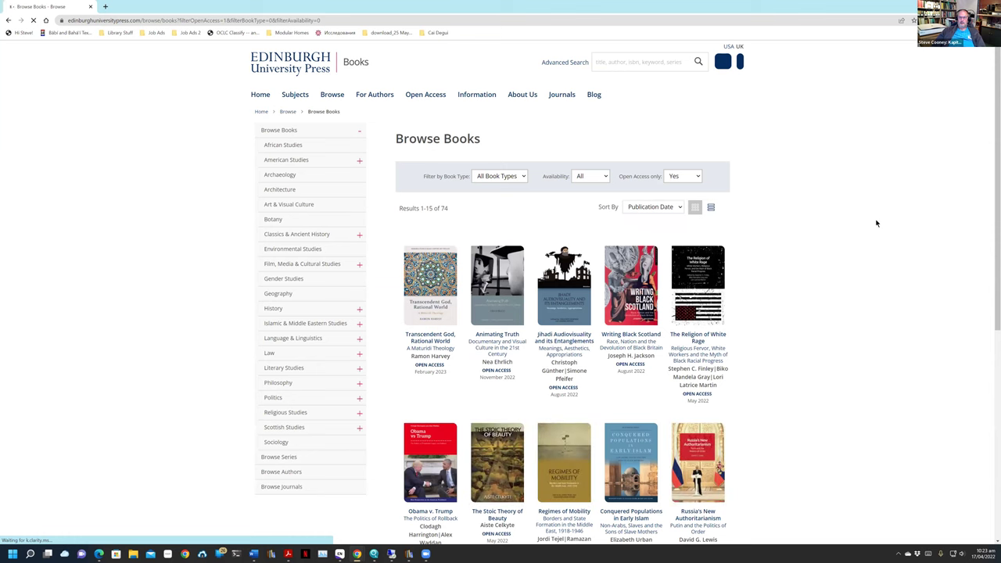
Enlarge the Browse Books page and look through the open access titles listed by publication date.
{"action": "scroll", "coordinate": [876, 224], "scroll_direction": "down", "scroll_amount": 1}
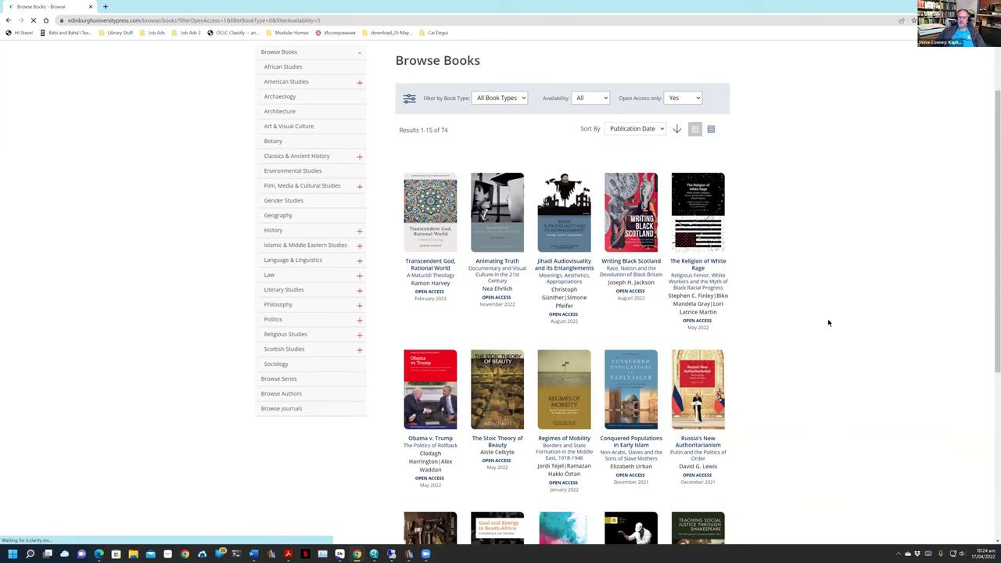
{"action": "scroll", "coordinate": [827, 318], "scroll_direction": "down", "scroll_amount": 1}
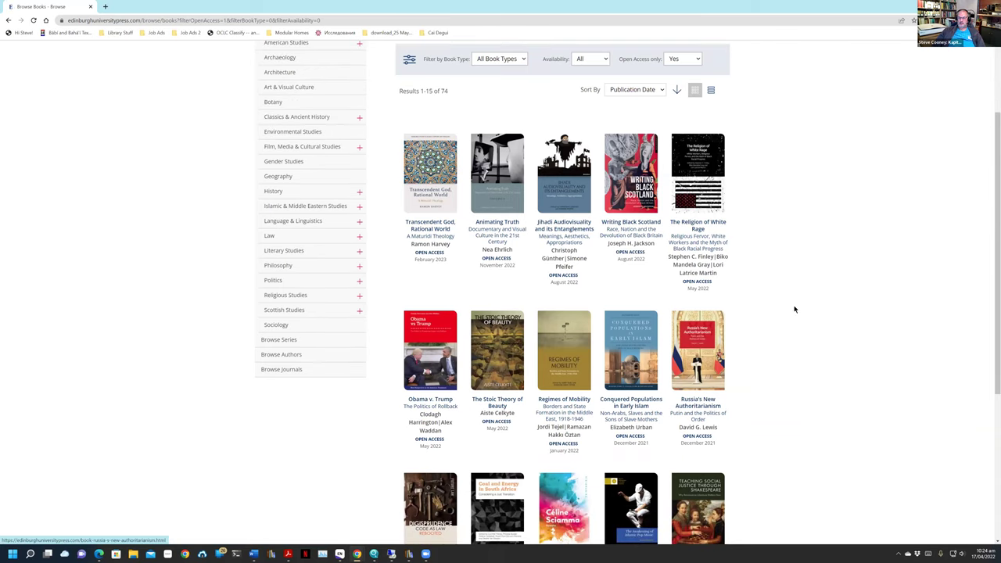
{"action": "key", "text": "ctrl+plus"}
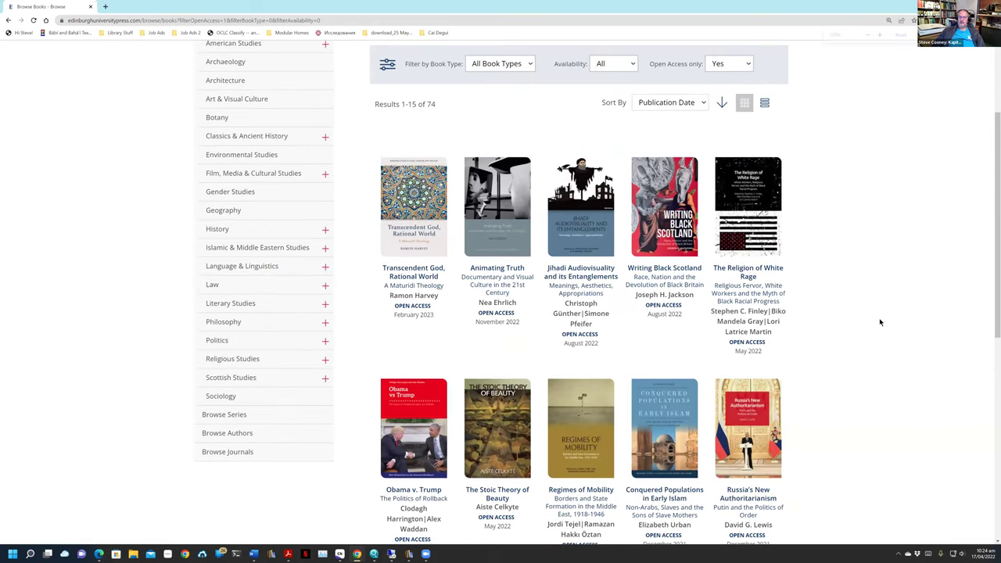
{"action": "key", "text": "ctrl+plus"}
{"action": "scroll", "coordinate": [880, 323], "scroll_direction": "down", "scroll_amount": 2}
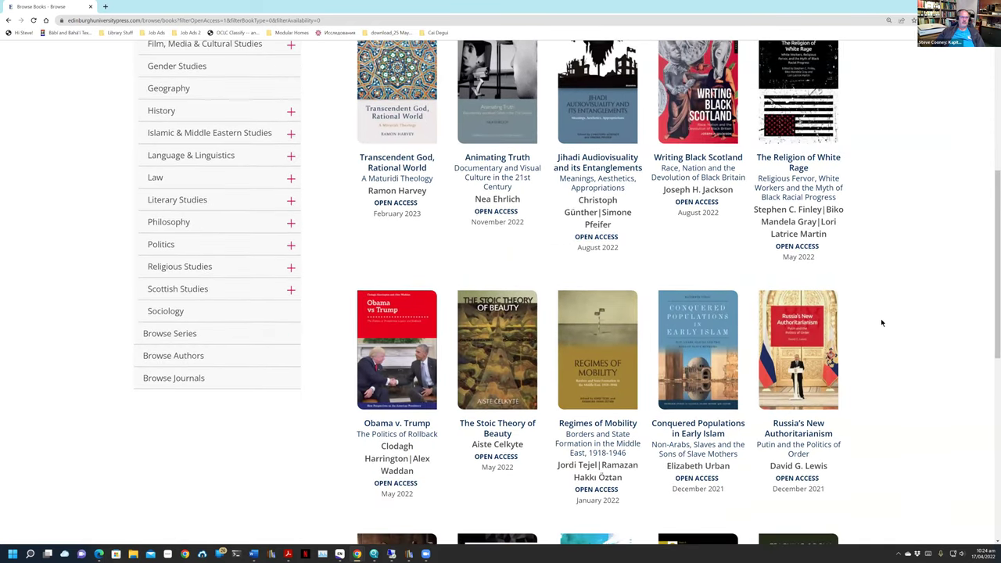
{"action": "scroll", "coordinate": [880, 318], "scroll_direction": "down", "scroll_amount": 2}
{"action": "scroll", "coordinate": [881, 318], "scroll_direction": "up", "scroll_amount": 5}
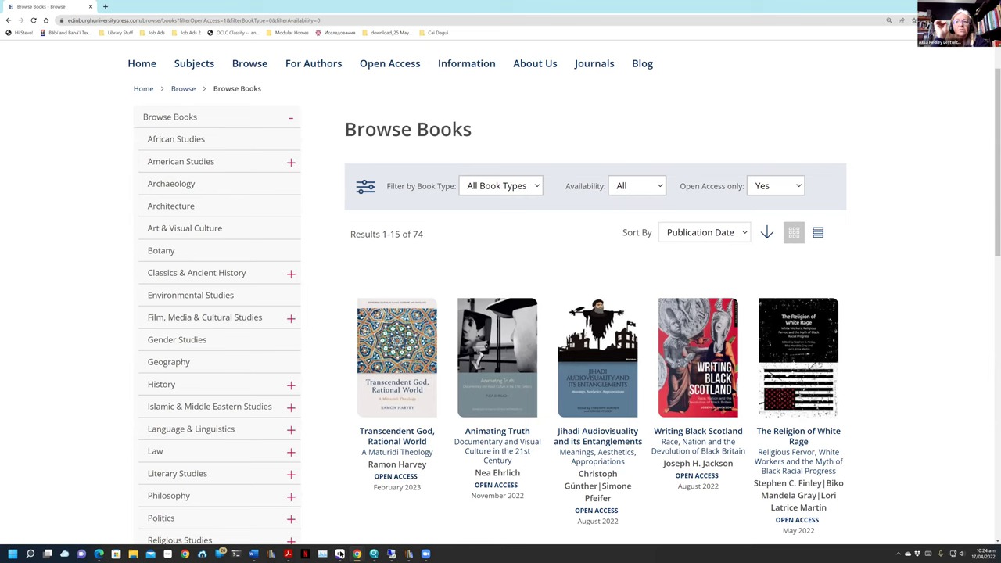
Switch back to EndNote and sort the 1980-1999 references by year, first ascending and finally in descending order.
{"action": "mouse_move", "coordinate": [341, 554]}
{"action": "left_click", "coordinate": [300, 527]}
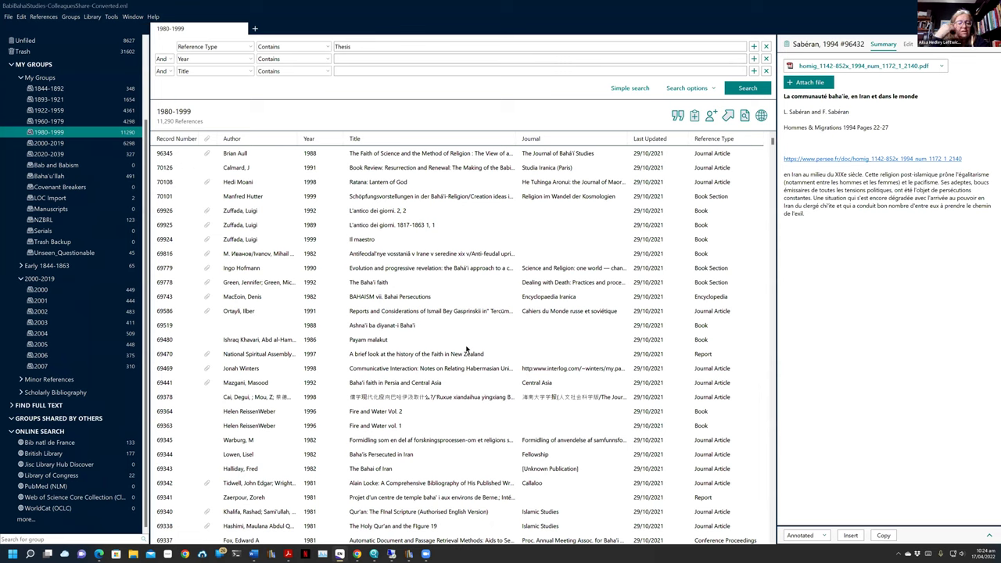
{"action": "scroll", "coordinate": [467, 354], "scroll_direction": "down", "scroll_amount": 2}
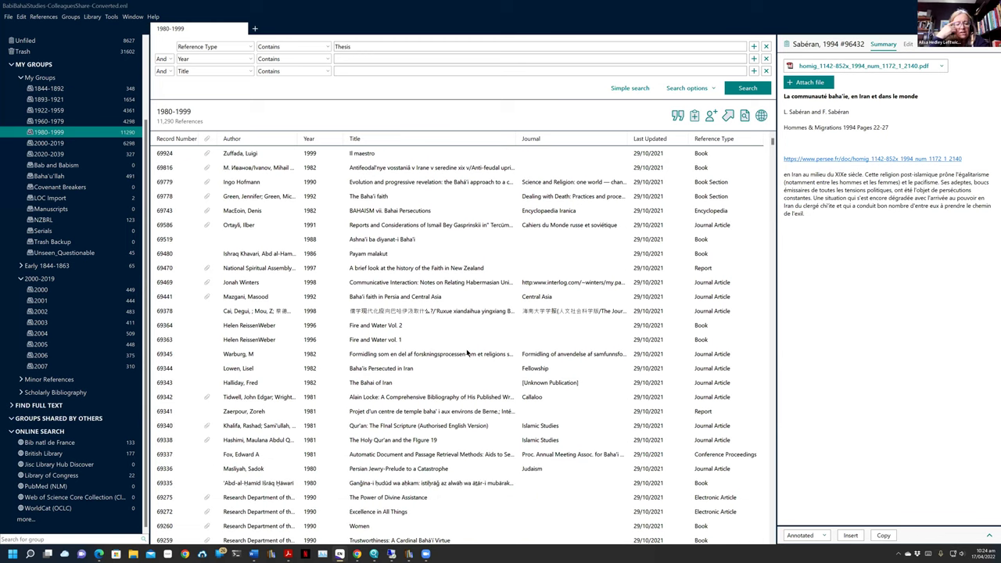
{"action": "left_click", "coordinate": [309, 138]}
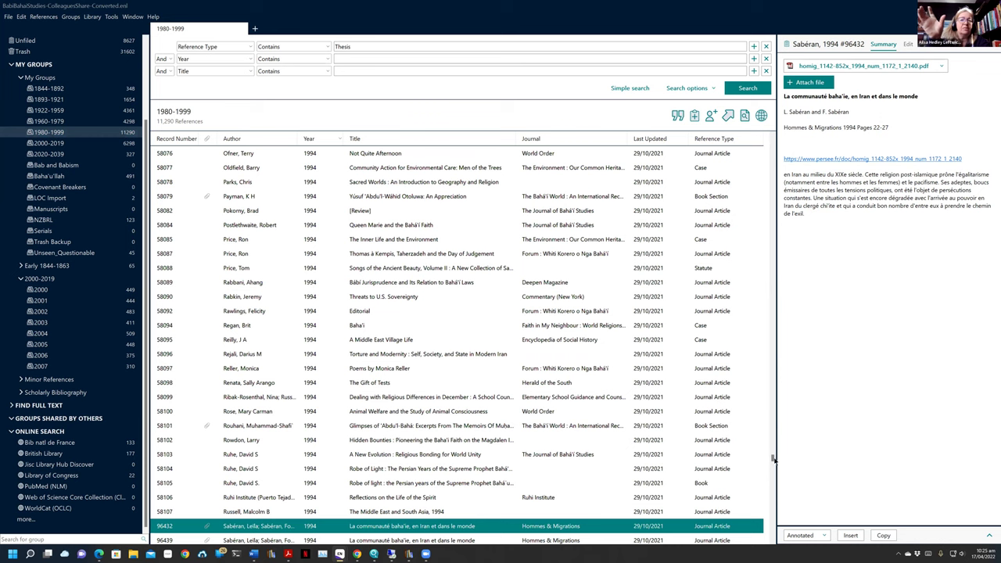
{"action": "left_click_drag", "start_coordinate": [772, 457], "coordinate": [772, 248]}
{"action": "scroll", "coordinate": [481, 323], "scroll_direction": "up", "scroll_amount": 15}
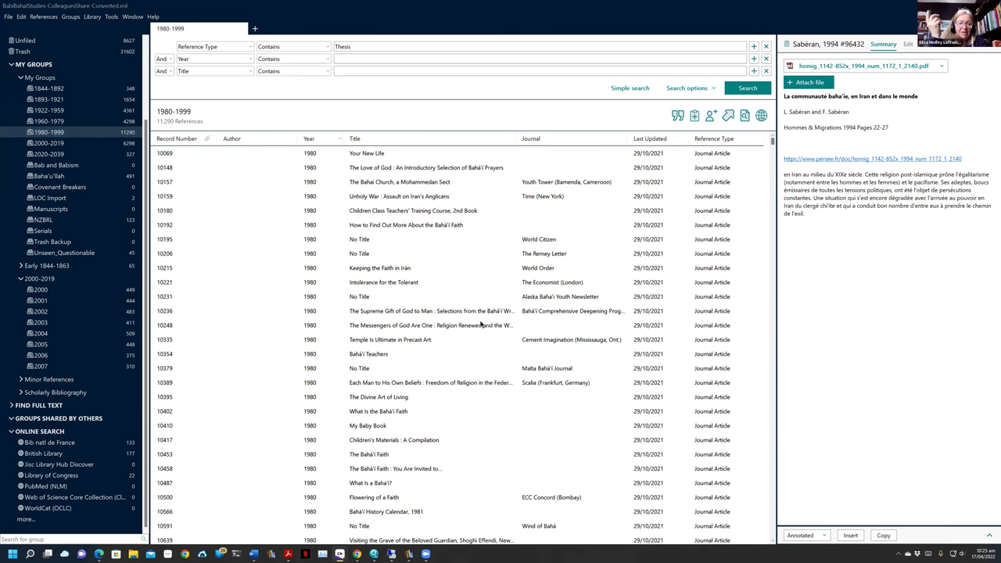
{"action": "left_click", "coordinate": [324, 138]}
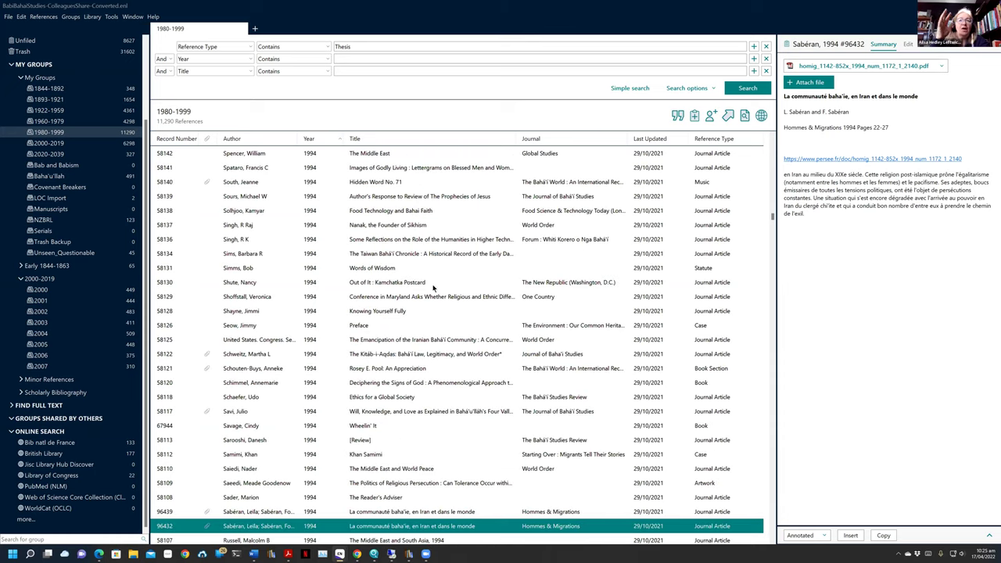
Open the 2020-2039 group and look through its most recent references.
{"action": "left_click", "coordinate": [88, 154]}
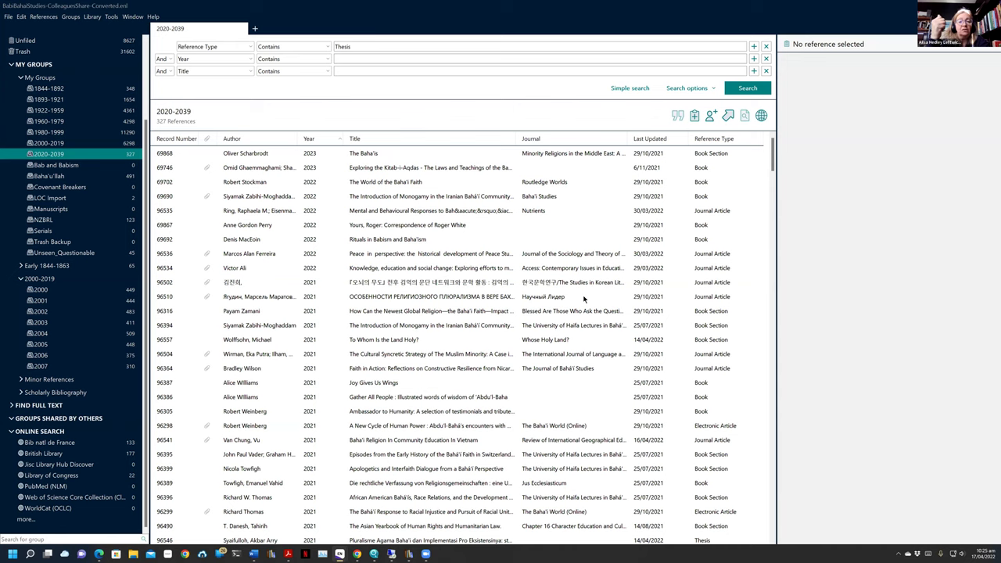
{"action": "scroll", "coordinate": [501, 403], "scroll_direction": "down", "scroll_amount": 1}
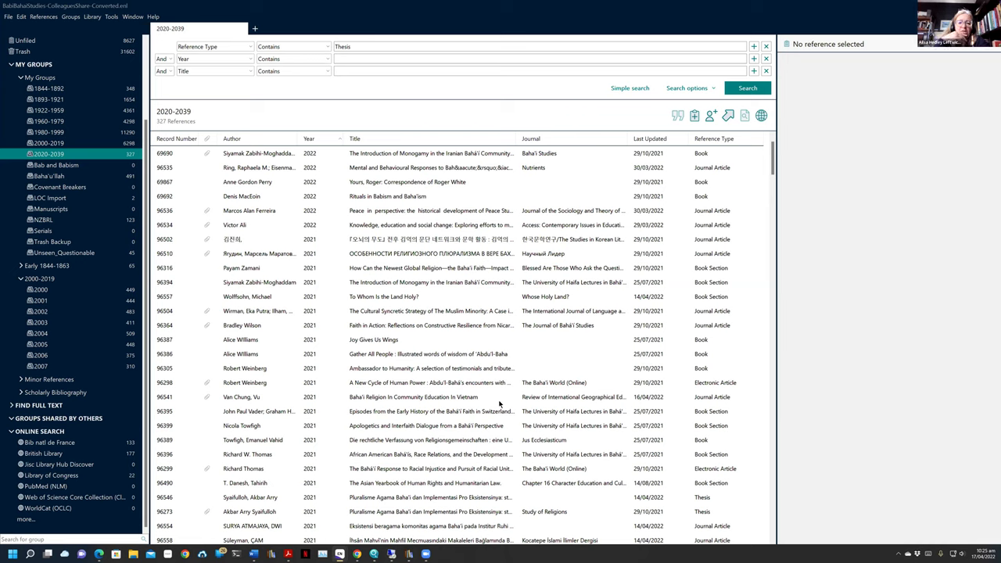
Delete the 2021 thesis "Pluralisme Agama Baha'i dan Implementasi Pro Eksistensinya" that has no file attachment from the 2020-2039 group.
{"action": "scroll", "coordinate": [499, 403], "scroll_direction": "down", "scroll_amount": 1}
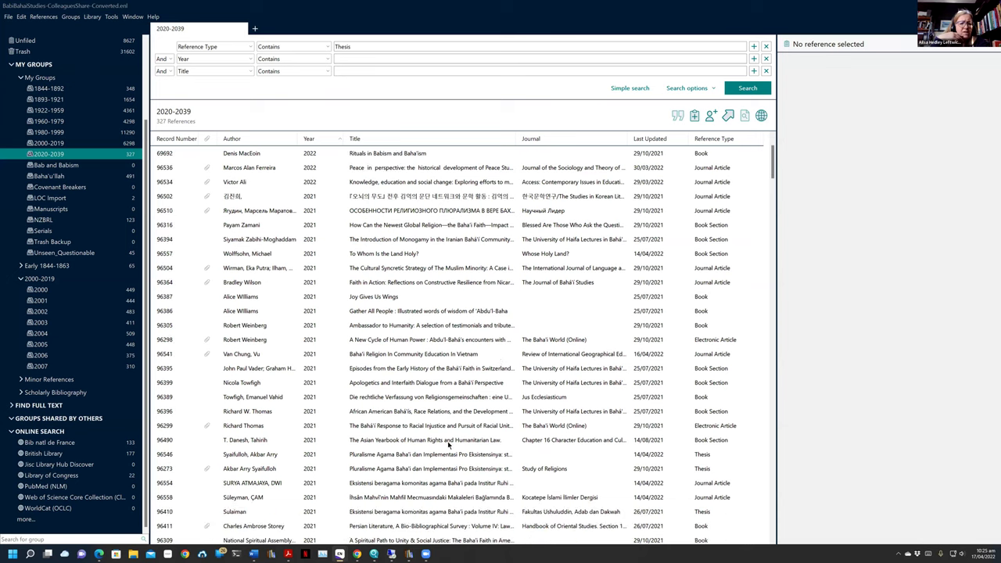
{"action": "left_click", "coordinate": [374, 457]}
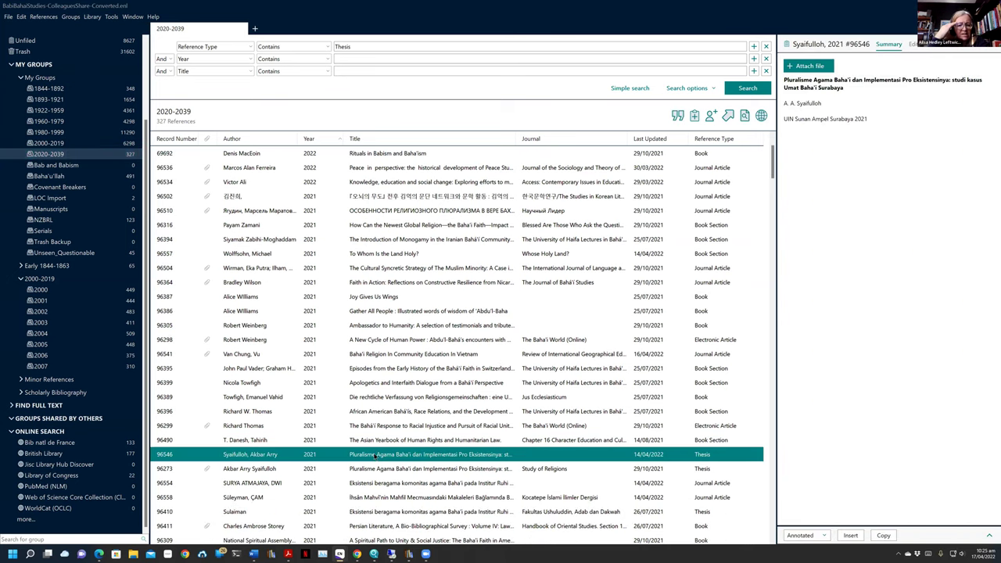
{"action": "key", "text": "Delete"}
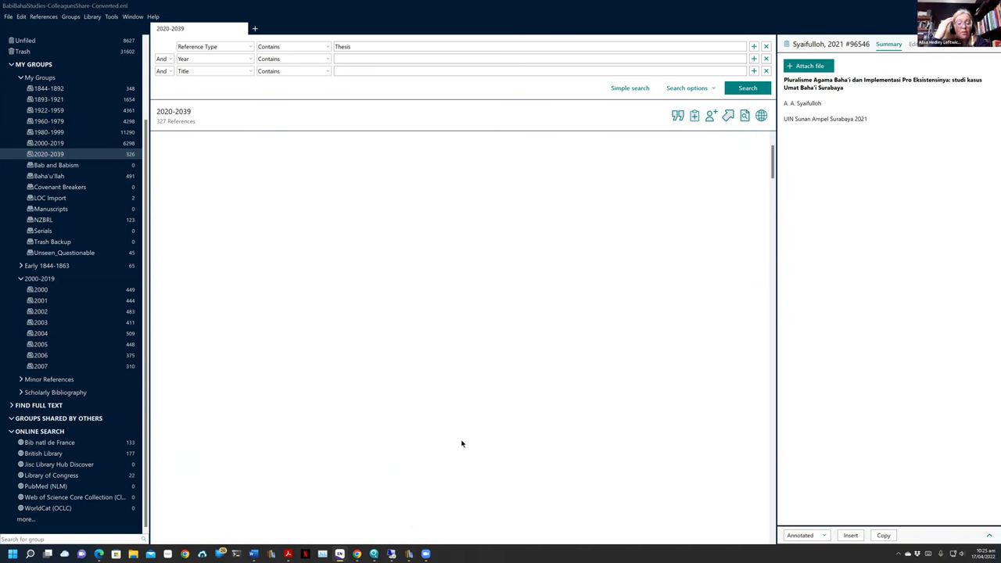
Change the author name of "Inheritance Laws of the Bahai Community and Gender Equality" to Capitalize Each Word and save the reference.
{"action": "scroll", "coordinate": [384, 399], "scroll_direction": "down", "scroll_amount": 3}
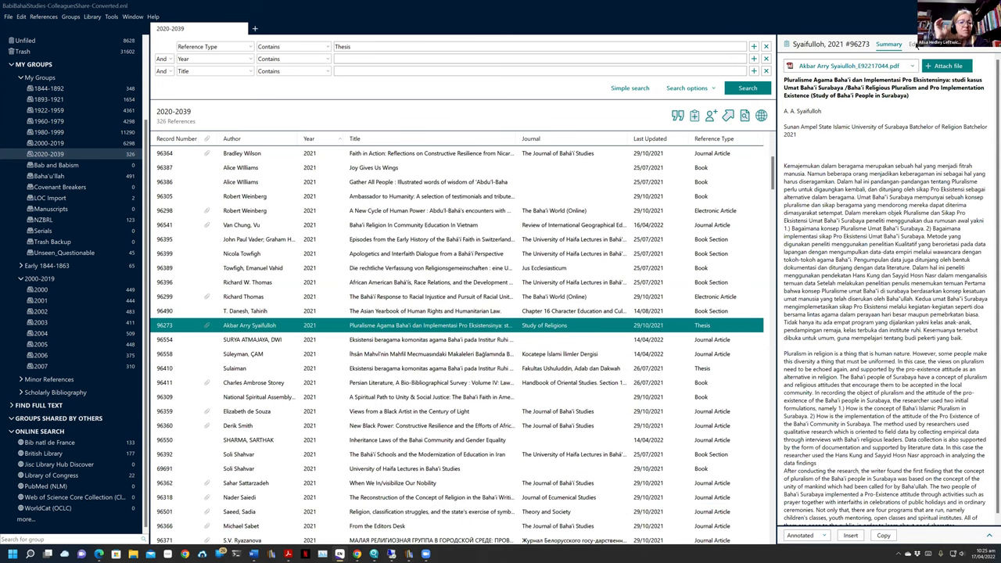
{"action": "scroll", "coordinate": [457, 344], "scroll_direction": "down", "scroll_amount": 1}
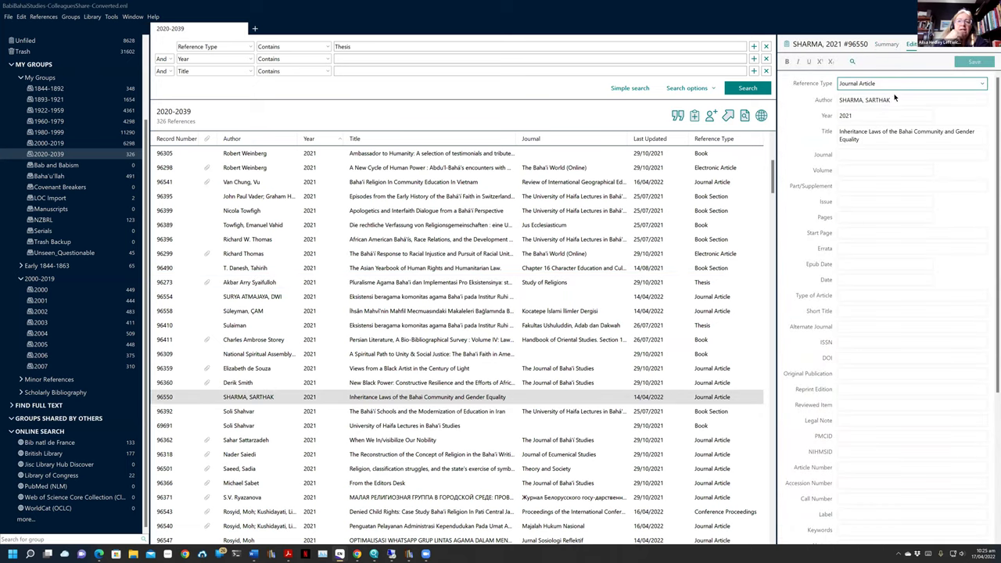
{"action": "left_click", "coordinate": [839, 100]}
{"action": "triple_click", "coordinate": [857, 99]}
{"action": "right_click", "coordinate": [857, 99]}
{"action": "left_click", "coordinate": [20, 18]}
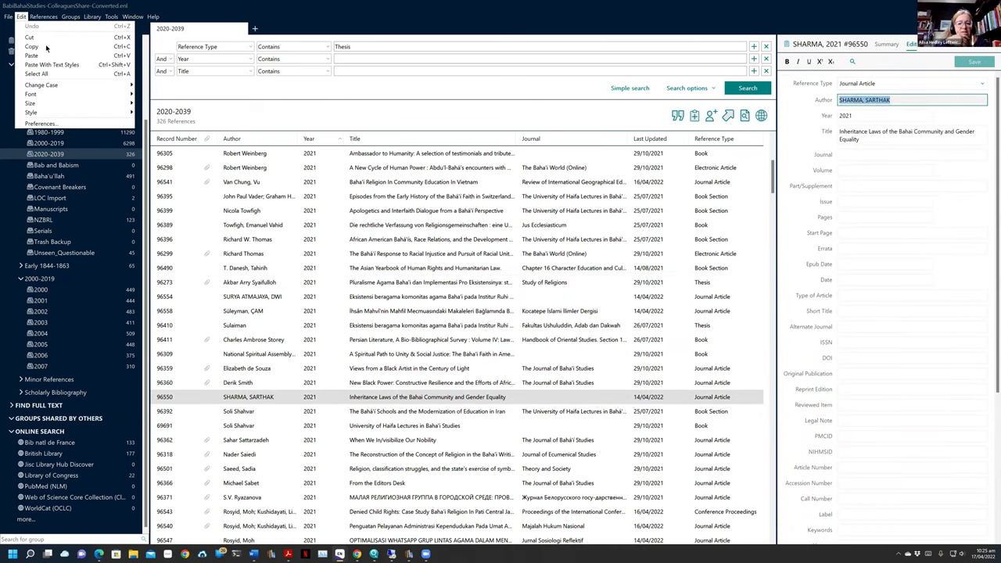
{"action": "mouse_move", "coordinate": [56, 86]}
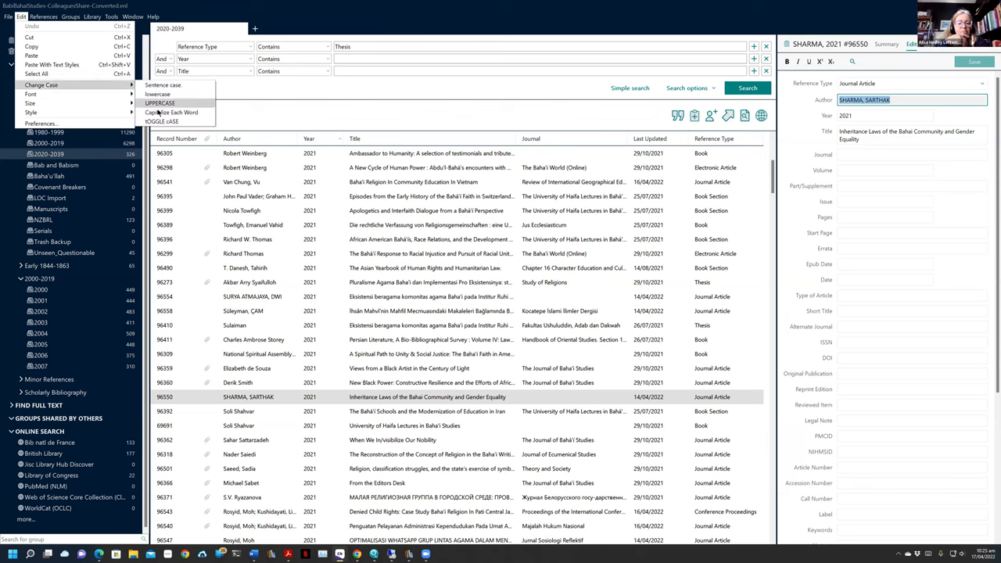
{"action": "left_click", "coordinate": [159, 113]}
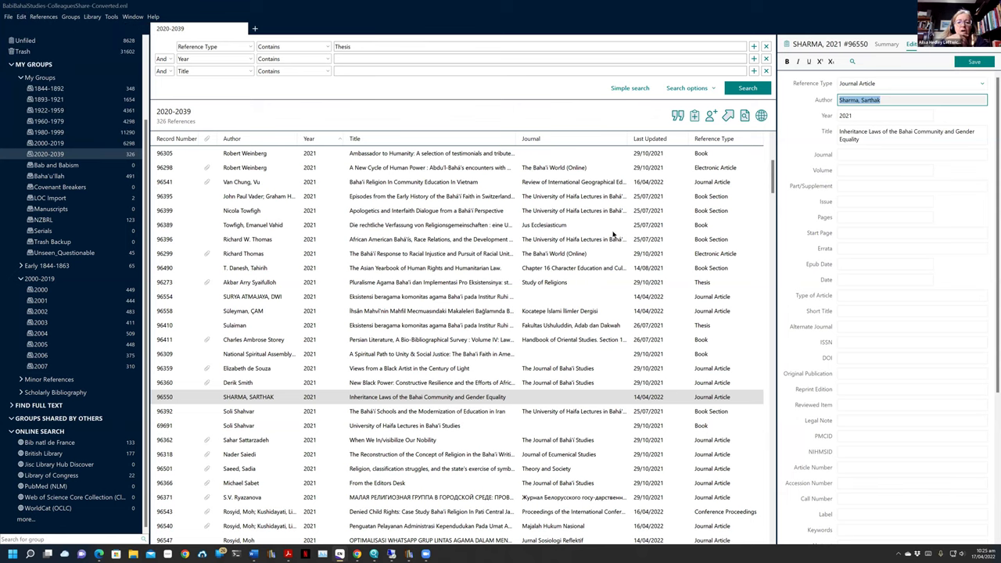
{"action": "left_click", "coordinate": [397, 384]}
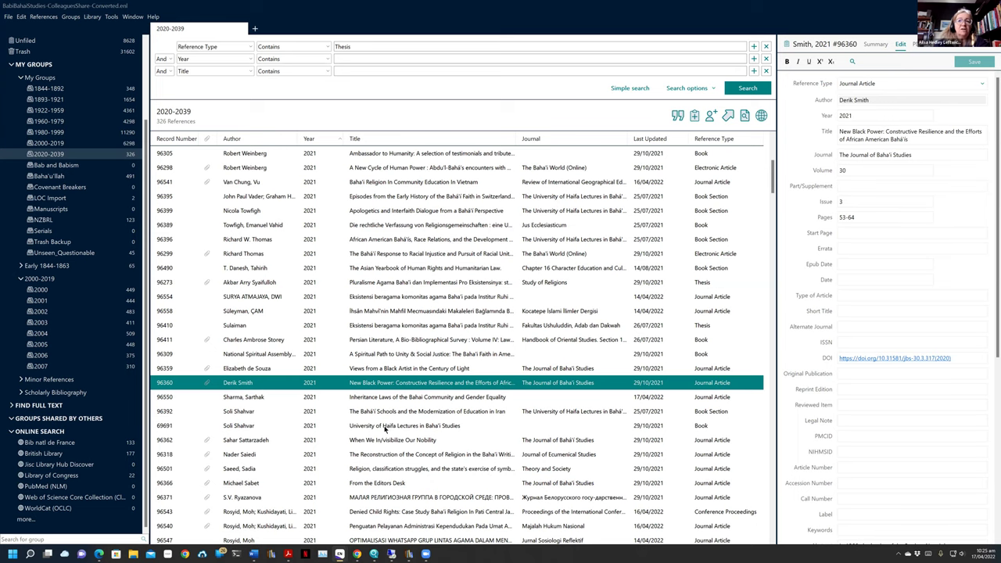
Open "Religion, classification struggles, and the state's exercise of symbolic power", widen the reference details, and review its abstract, URL and attachment.
{"action": "scroll", "coordinate": [374, 417], "scroll_direction": "down", "scroll_amount": 2}
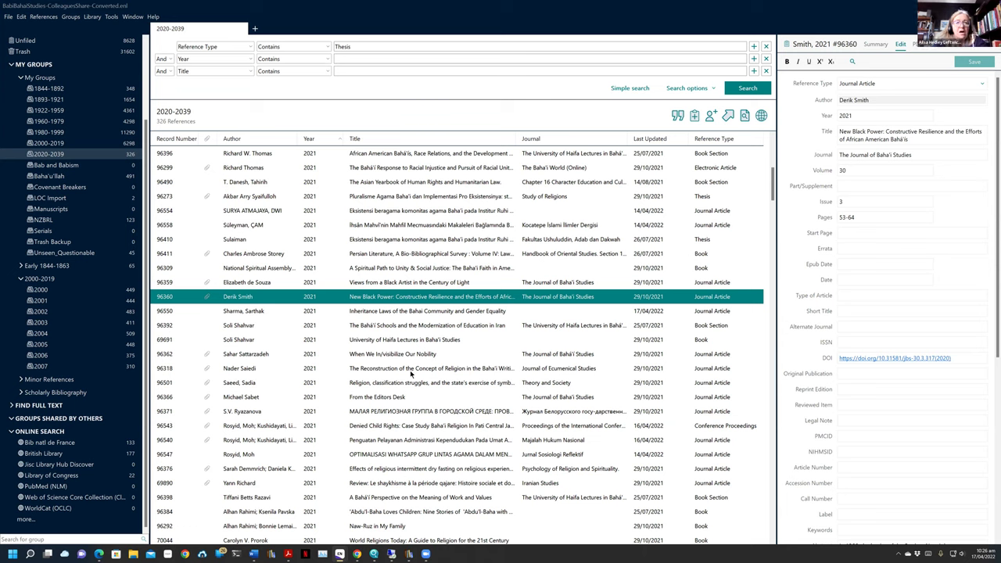
{"action": "left_click", "coordinate": [408, 382]}
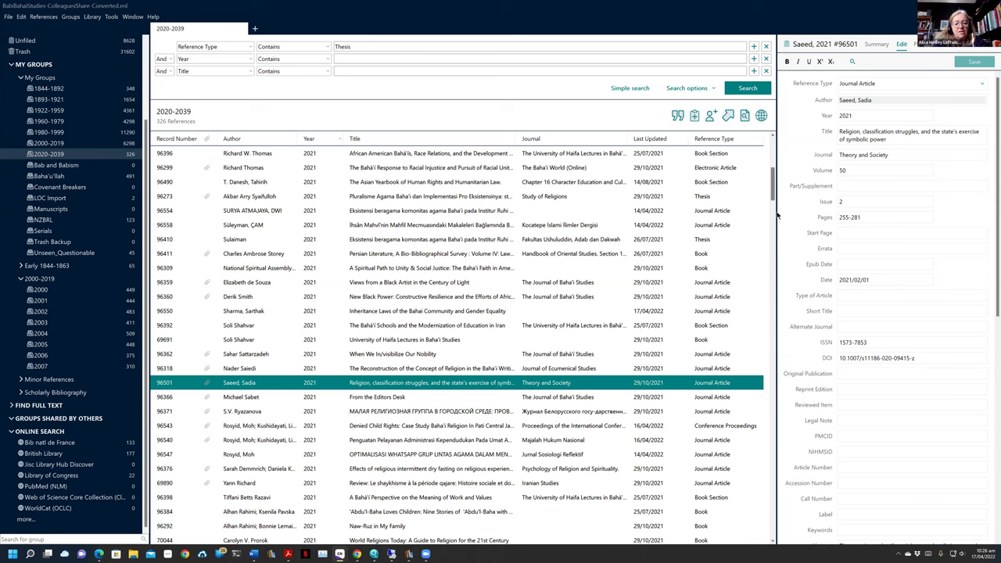
{"action": "left_click_drag", "start_coordinate": [777, 211], "coordinate": [684, 211]}
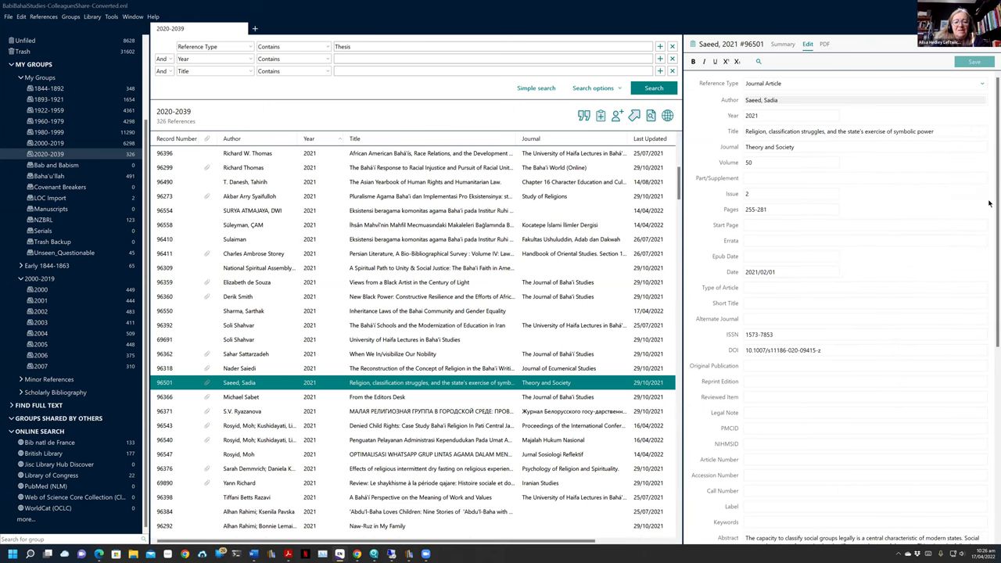
{"action": "left_click_drag", "start_coordinate": [989, 204], "coordinate": [989, 328]}
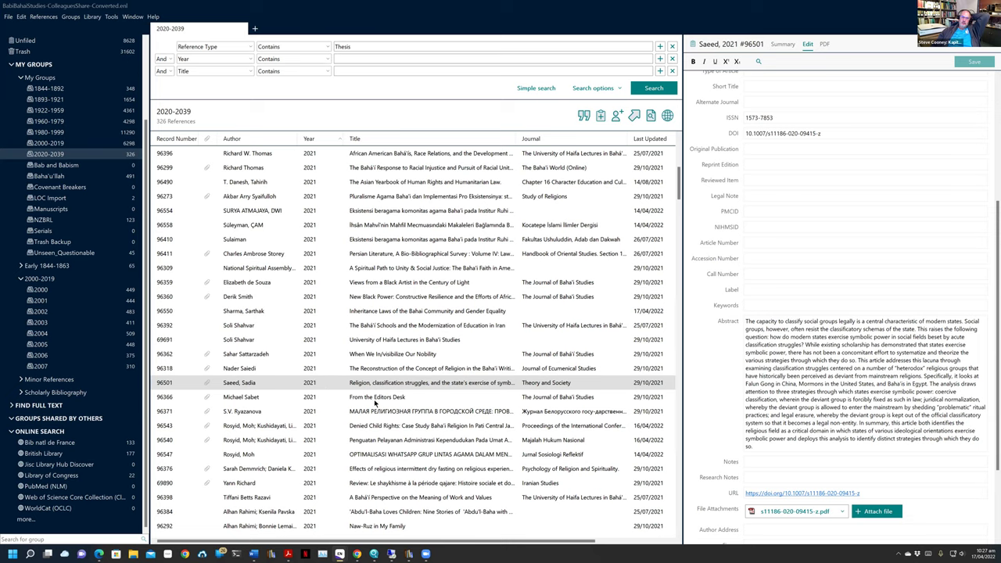
Open the electronic article "The Bahá'í Response to Racial Injustice and Pursuit of Racial Unity" and review its fields down to the URL and attachments.
{"action": "scroll", "coordinate": [351, 399], "scroll_direction": "up", "scroll_amount": 4}
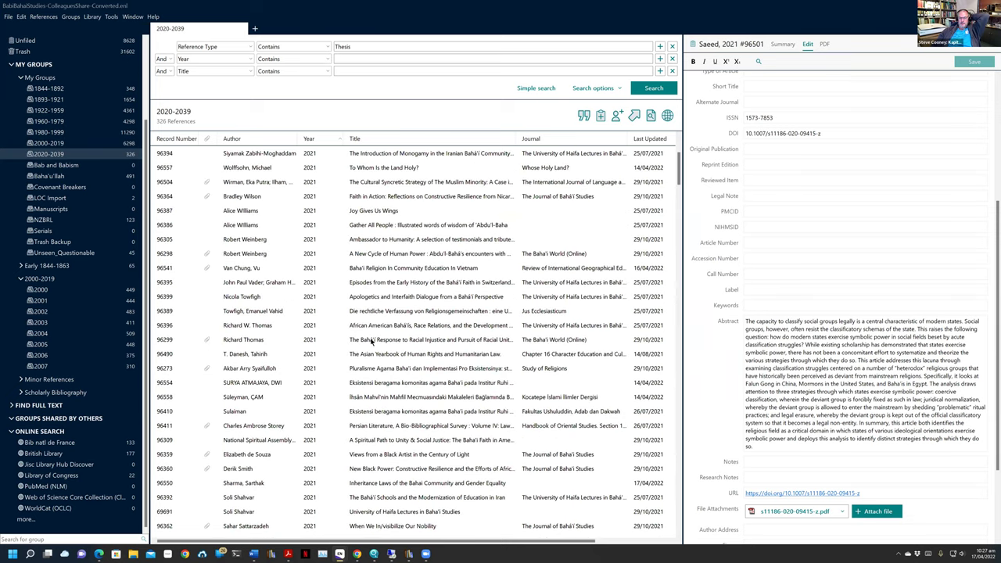
{"action": "left_click", "coordinate": [389, 343]}
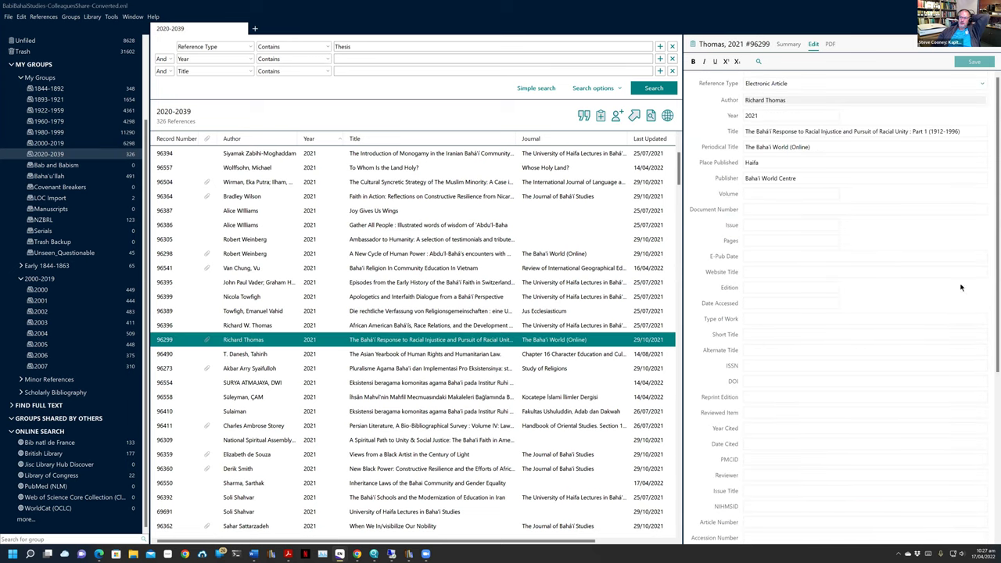
{"action": "left_click_drag", "start_coordinate": [989, 254], "coordinate": [990, 426]}
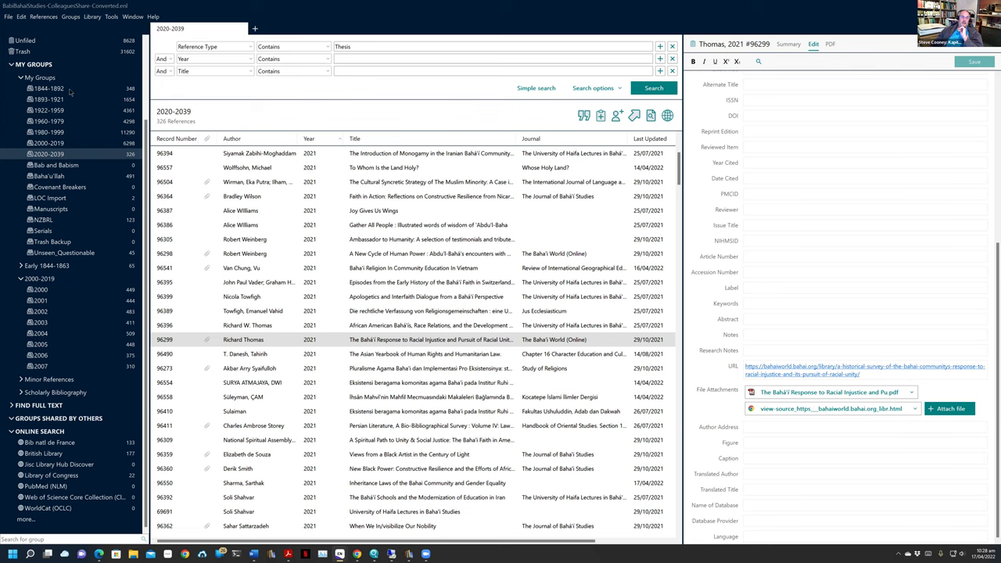
Open the 1844-1892 group, sort it by year in ascending order, and look through the earliest references.
{"action": "left_click", "coordinate": [94, 90]}
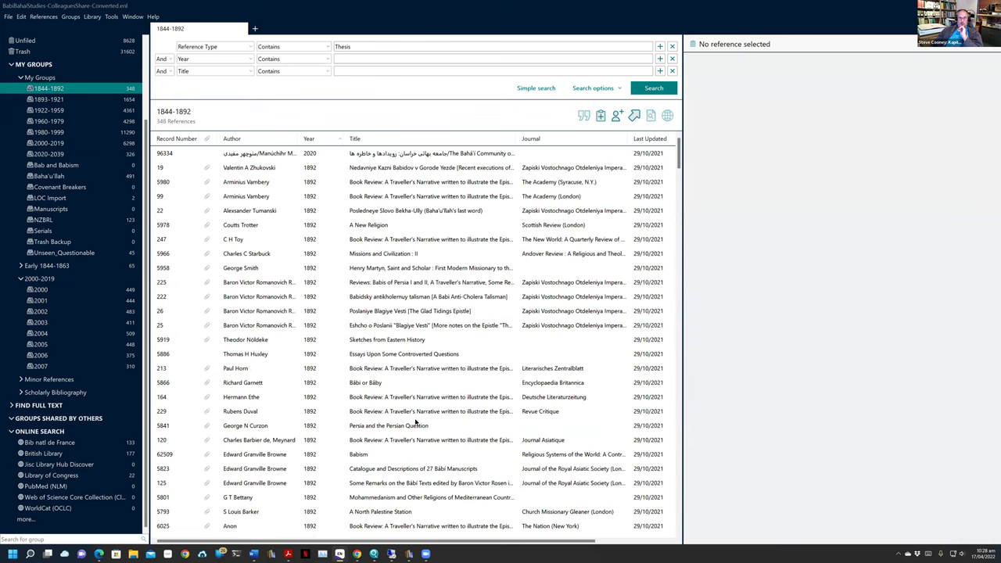
{"action": "left_click", "coordinate": [312, 138]}
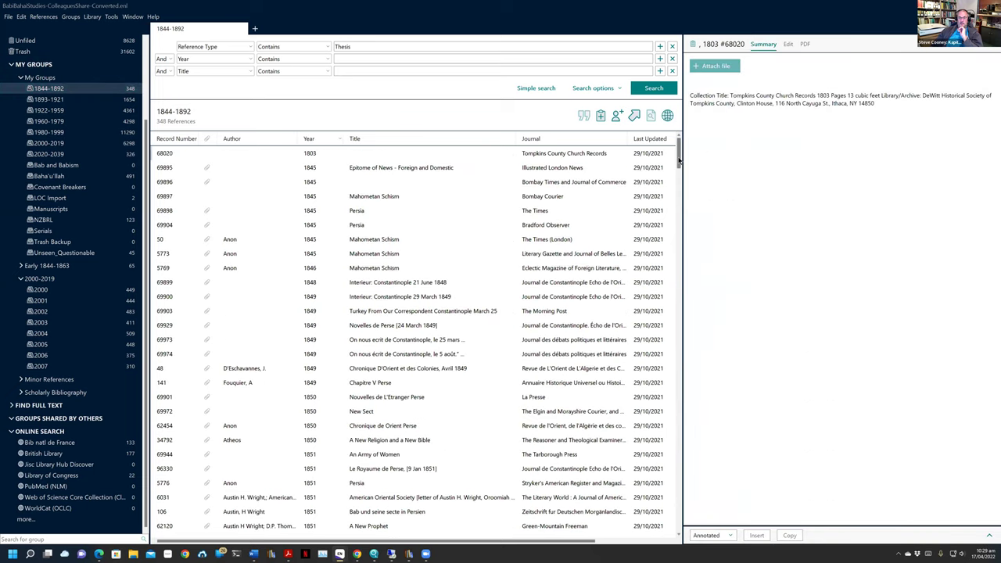
{"action": "mouse_move", "coordinate": [679, 160]}
{"action": "left_mouse_down"}
{"action": "mouse_move", "coordinate": [680, 194]}
{"action": "mouse_move", "coordinate": [680, 180]}
{"action": "left_mouse_up"}
{"action": "scroll", "coordinate": [623, 313], "scroll_direction": "up", "scroll_amount": 4}
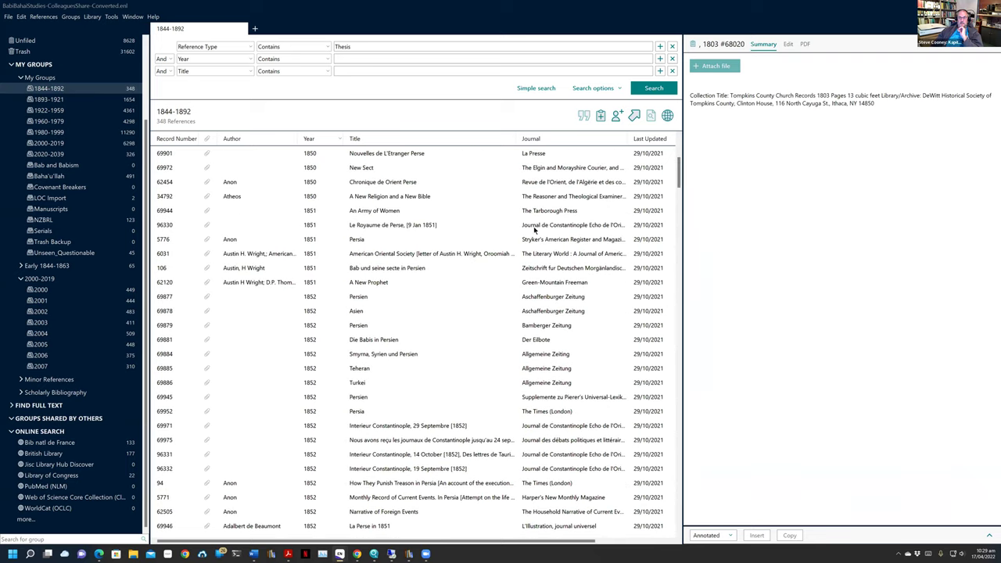
{"action": "scroll", "coordinate": [528, 264], "scroll_direction": "up", "scroll_amount": 4}
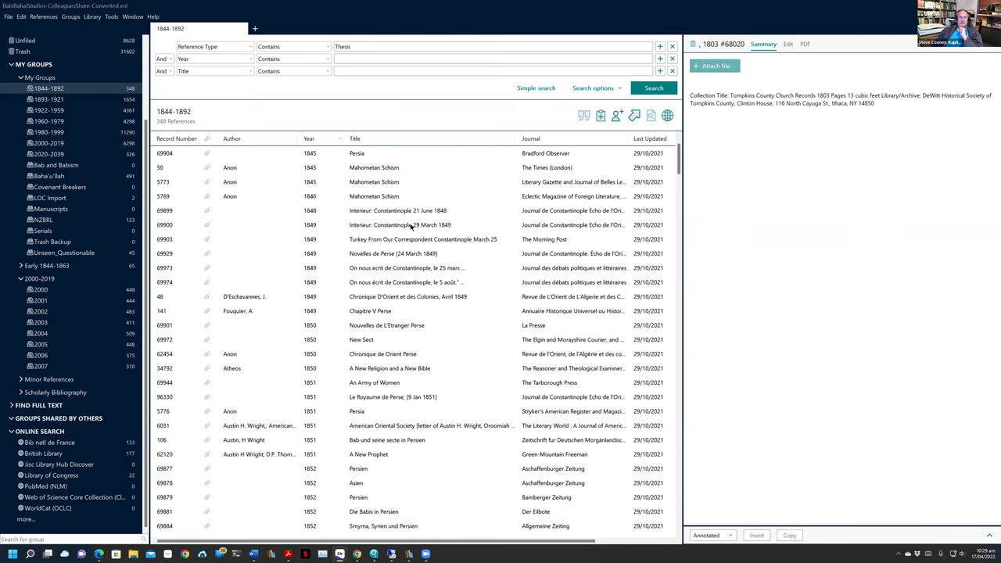
{"action": "scroll", "coordinate": [505, 304], "scroll_direction": "down", "scroll_amount": 1}
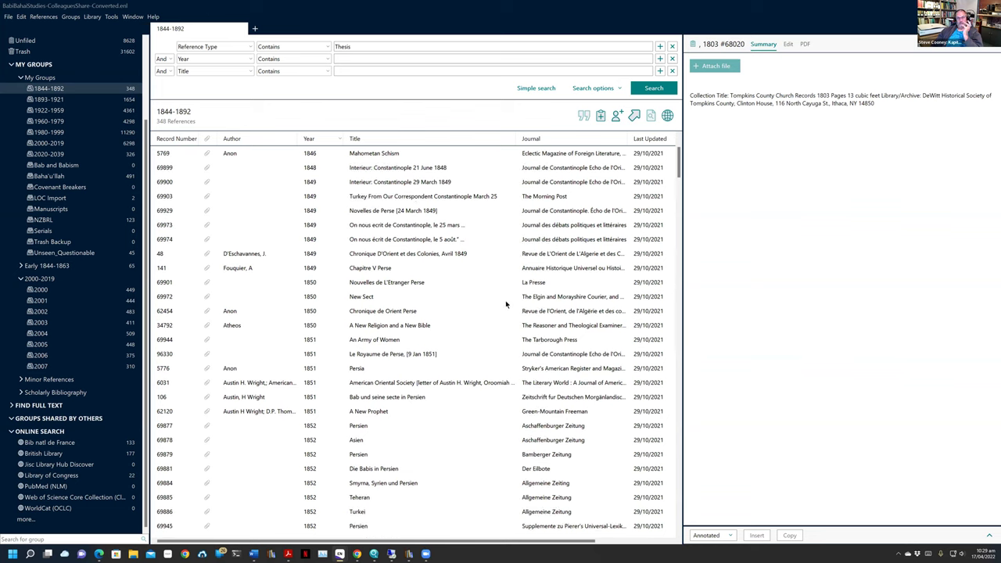
Compare the summaries of the 1849 French references, including the two "On nous écrit de Constantinople" articles and "Chronique D'Orient et des Colonies".
{"action": "left_click", "coordinate": [395, 227]}
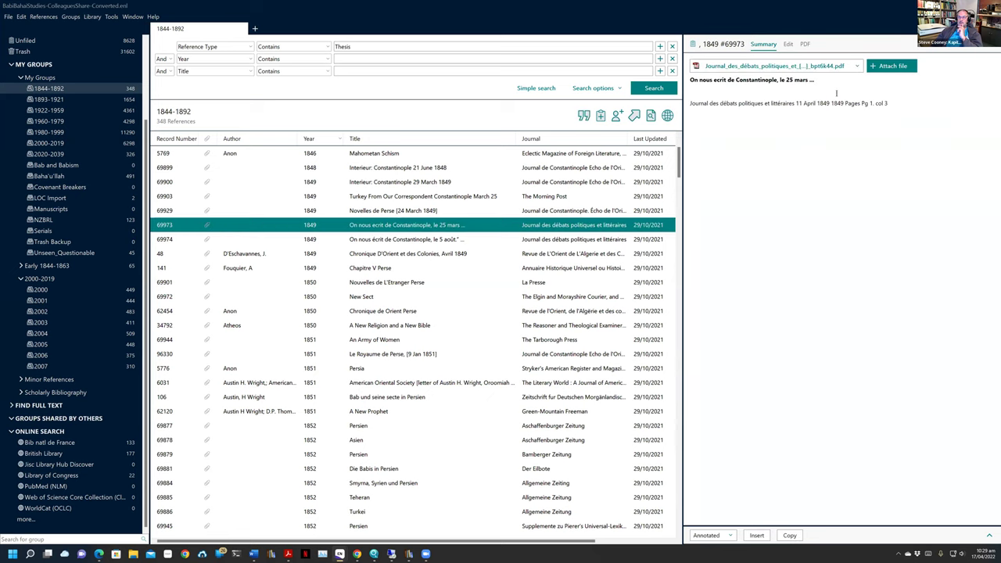
{"action": "left_click", "coordinate": [376, 243]}
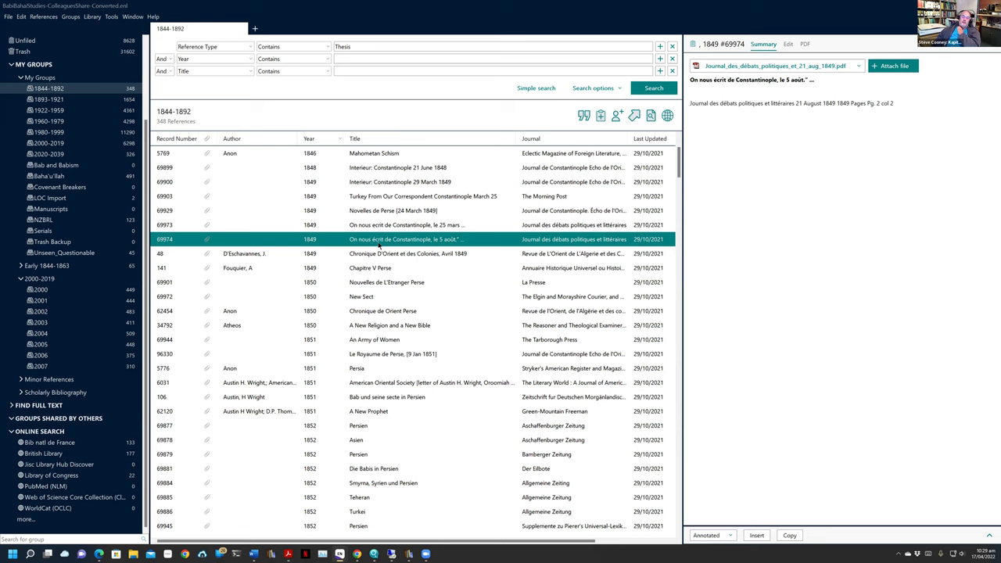
{"action": "left_click", "coordinate": [389, 255]}
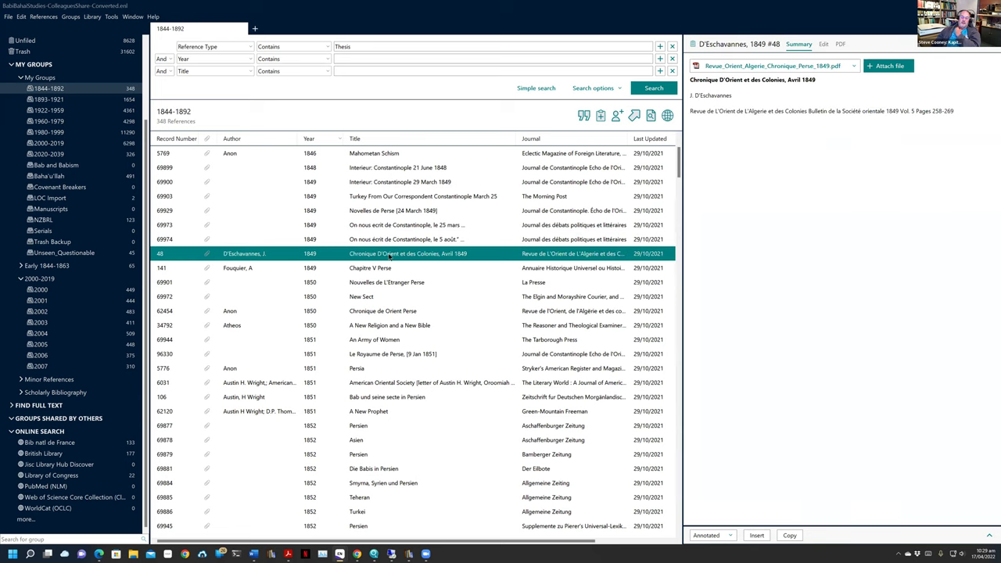
{"action": "left_click", "coordinate": [385, 246]}
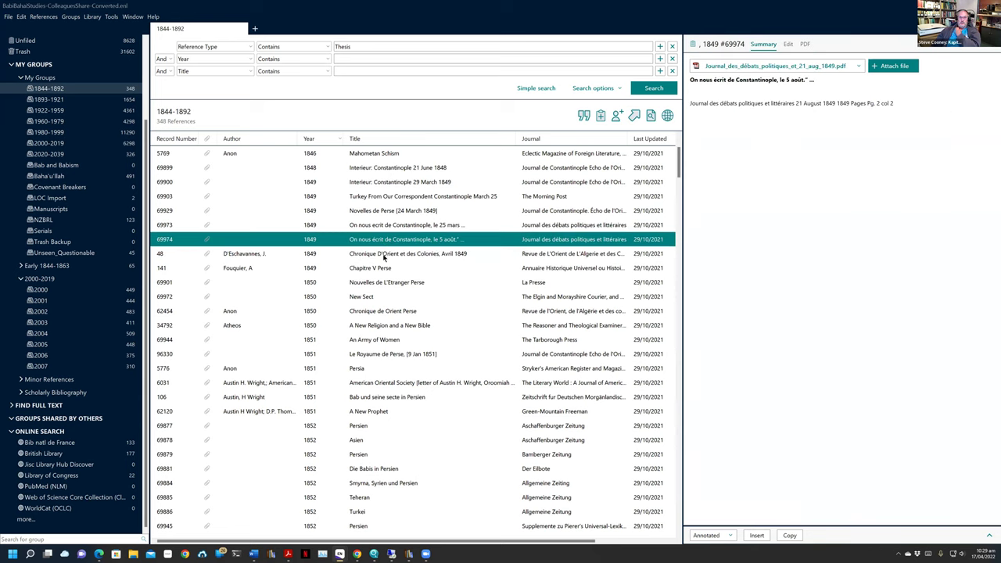